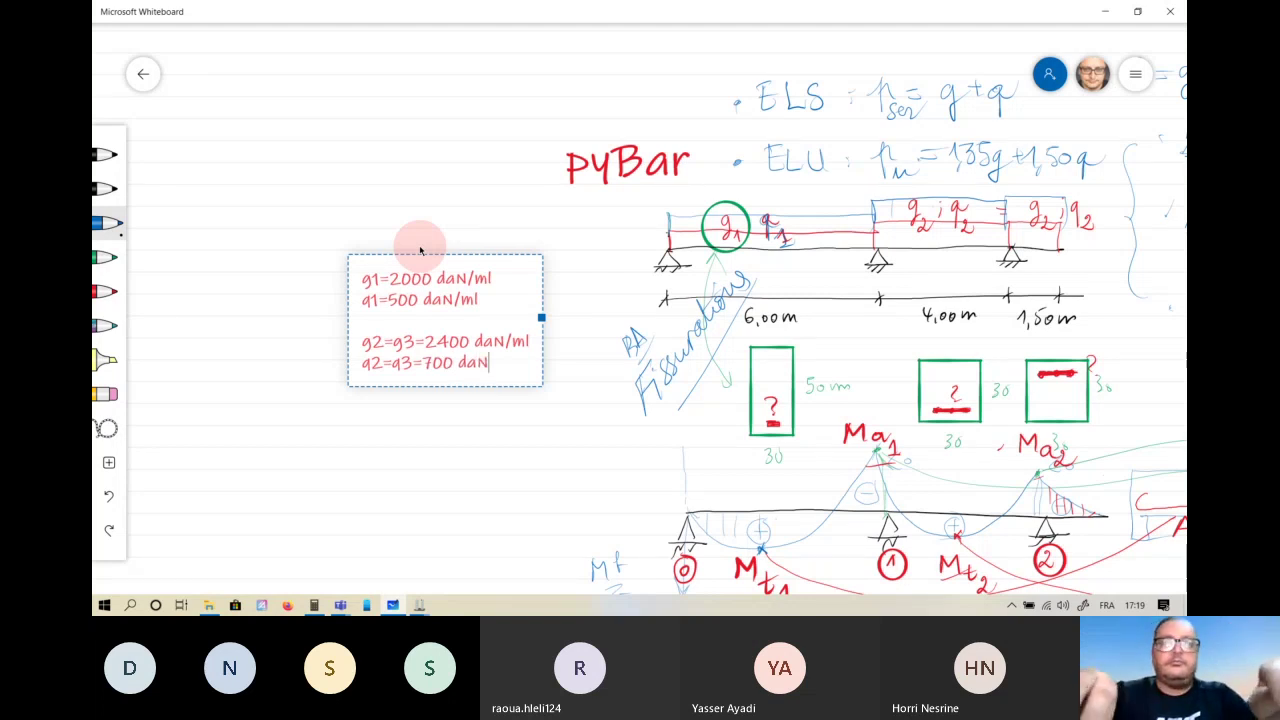
# Complete the load note with q2=q3=700 daN/ml and recolour the whole text box purple.
pyautogui.press('Return')
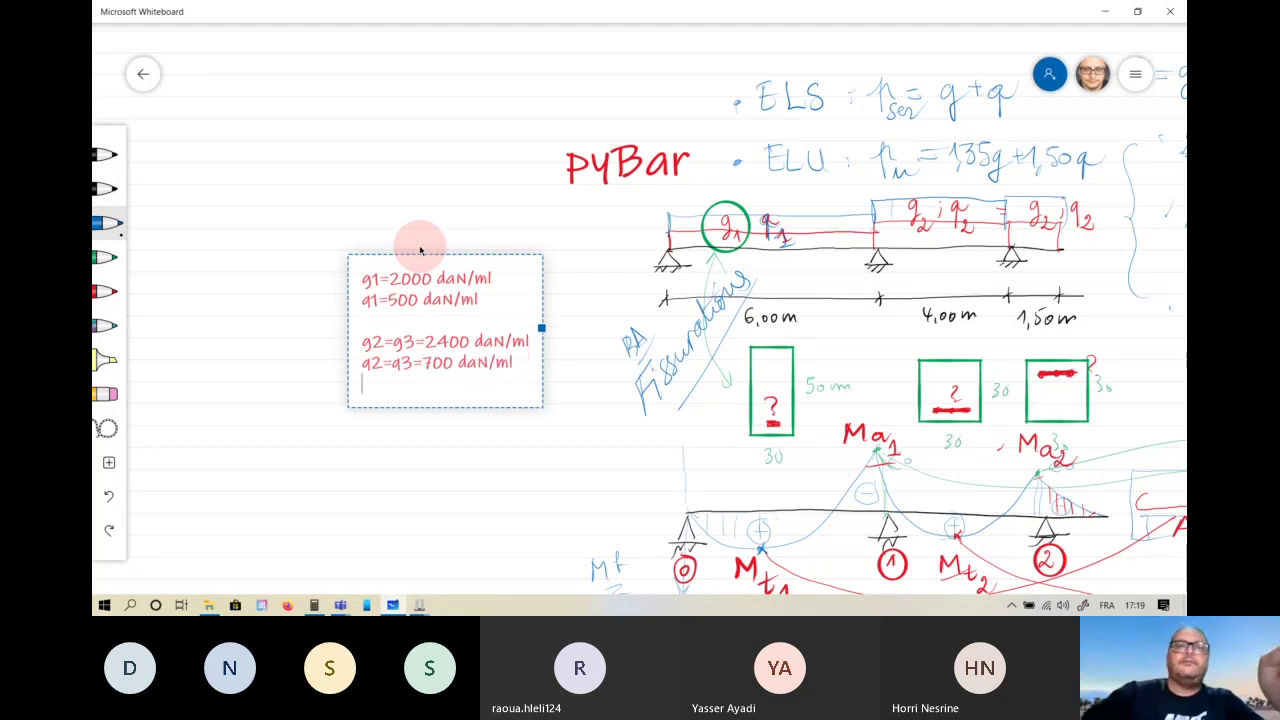
pyautogui.click(417, 216)
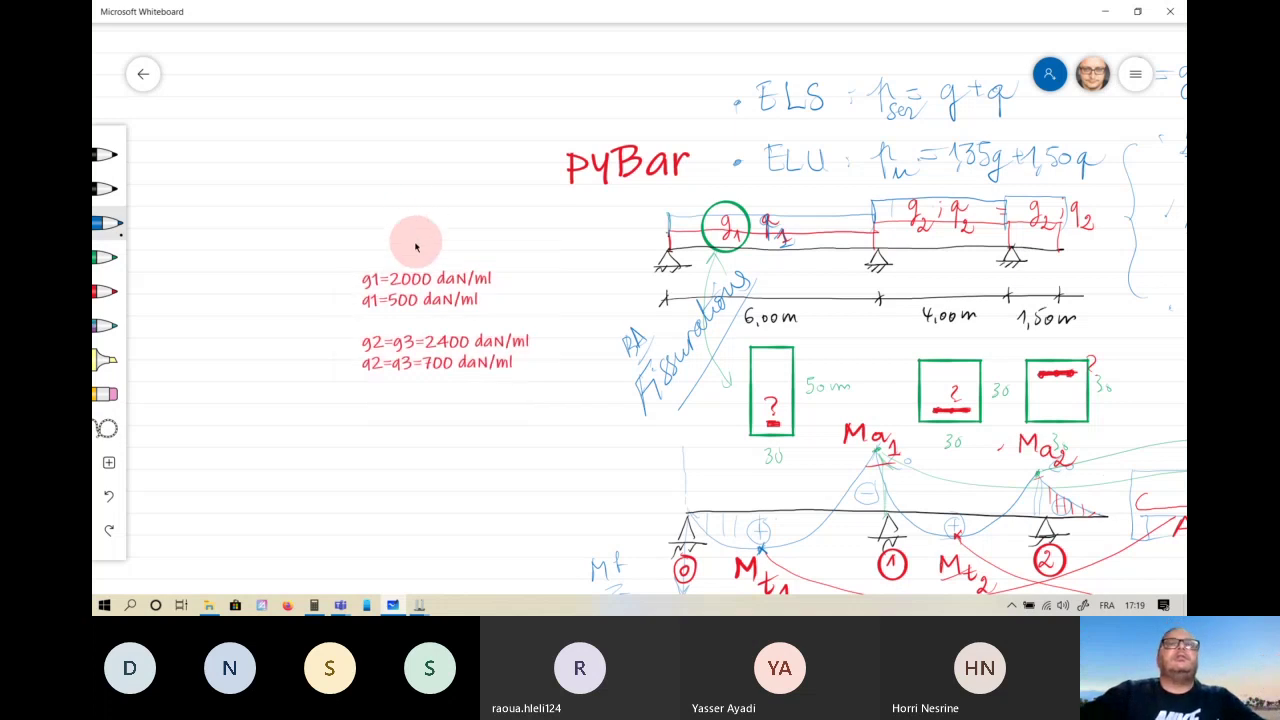
pyautogui.click(398, 291)
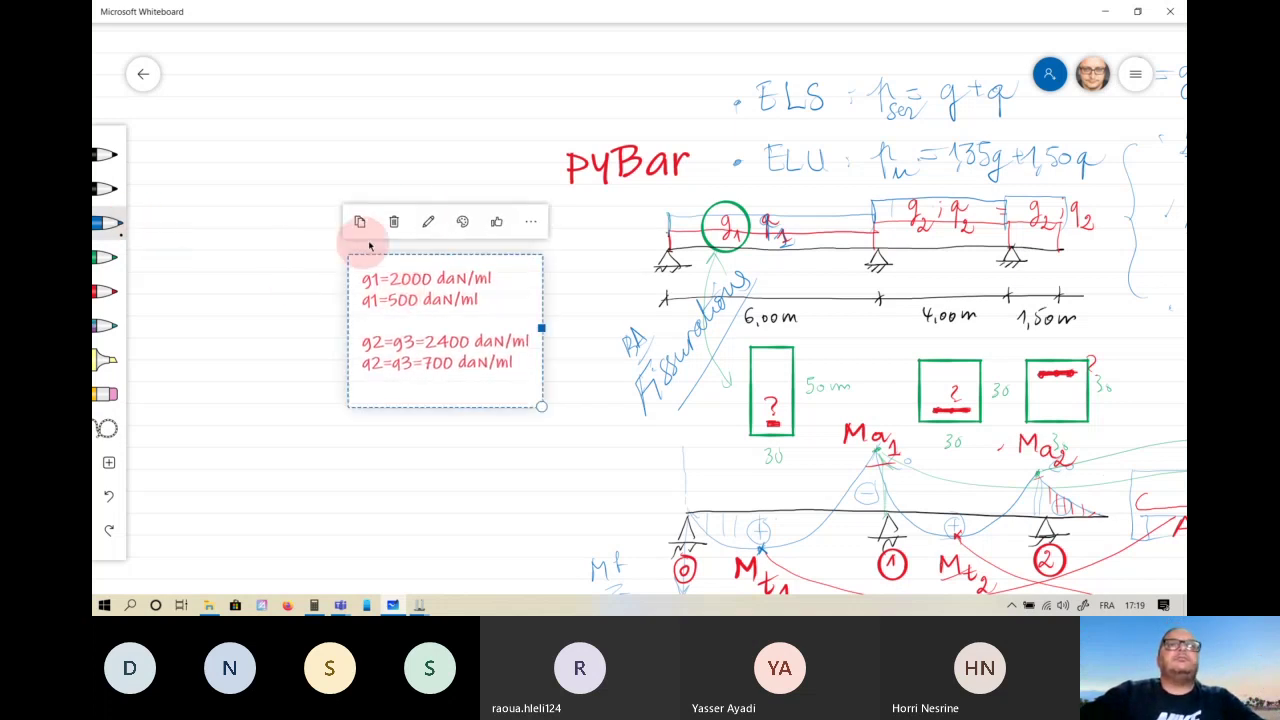
pyautogui.click(463, 222)
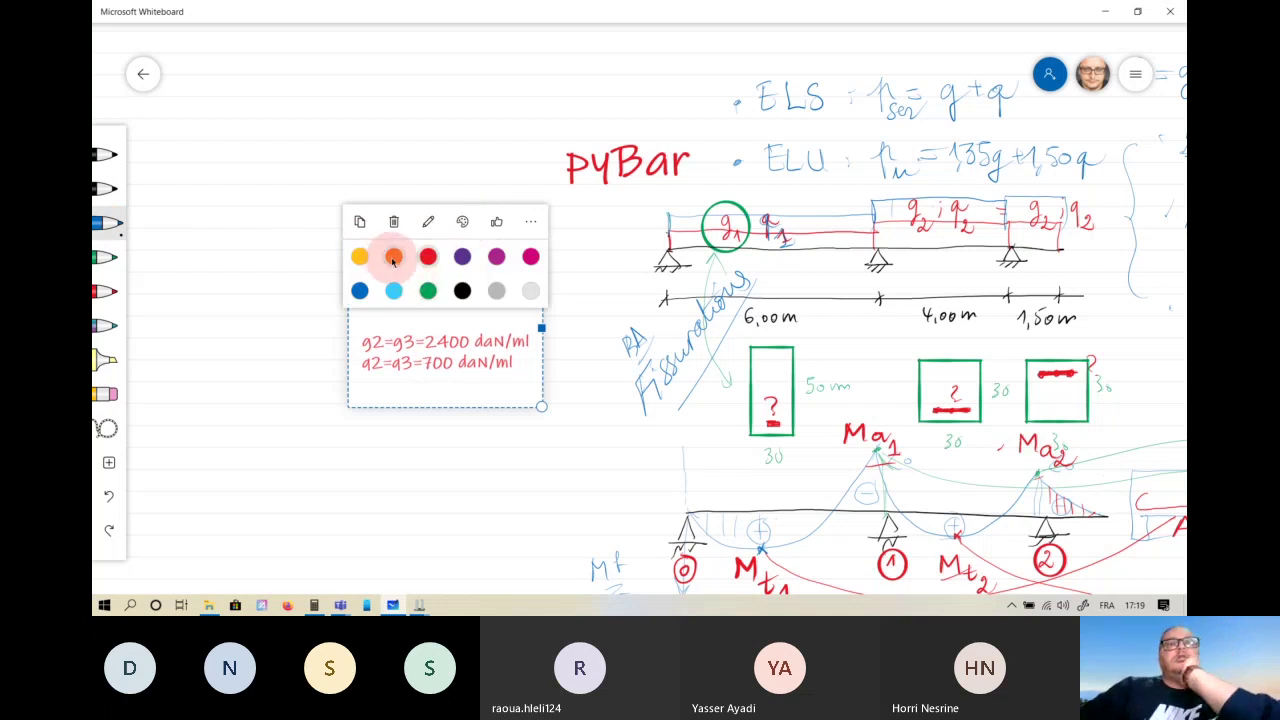
pyautogui.click(462, 256)
pyautogui.click(685, 320)
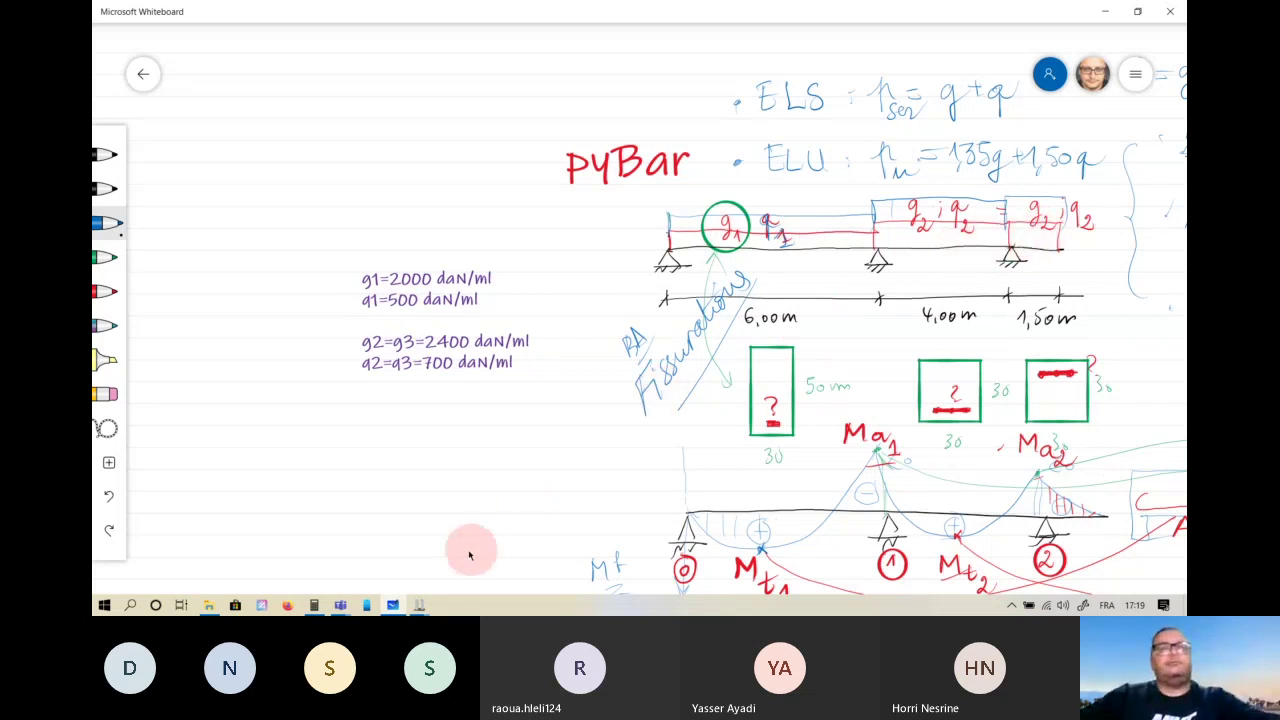
# Switch to pyBar and bring up the editor window of demonstration_poutre.dat.
pyautogui.click(419, 605)
pyautogui.click(406, 557)
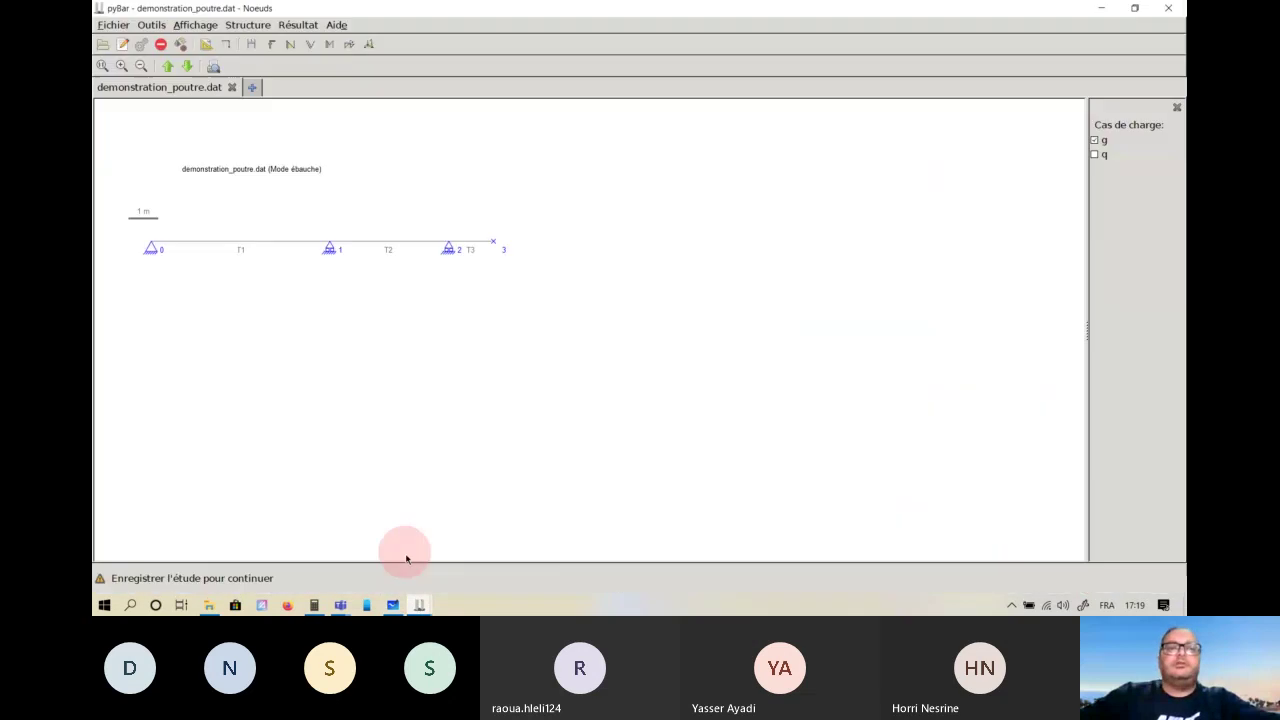
pyautogui.click(459, 582)
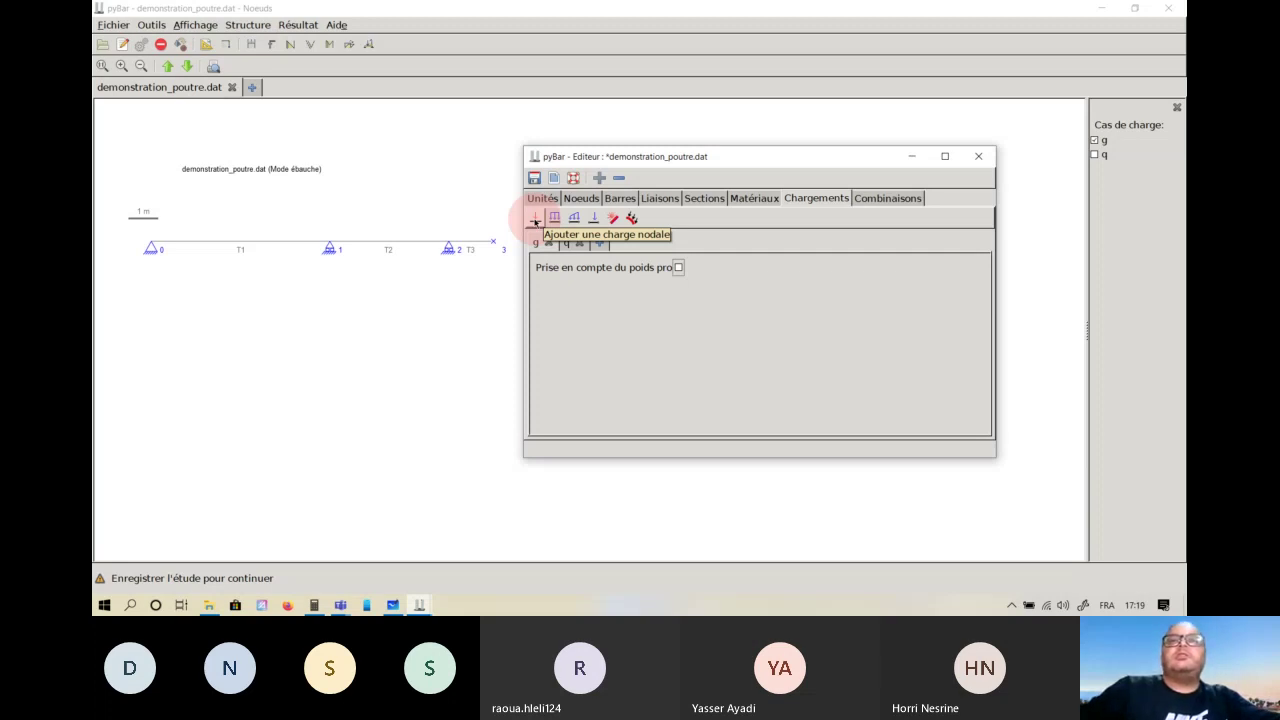
pyautogui.click(320, 247)
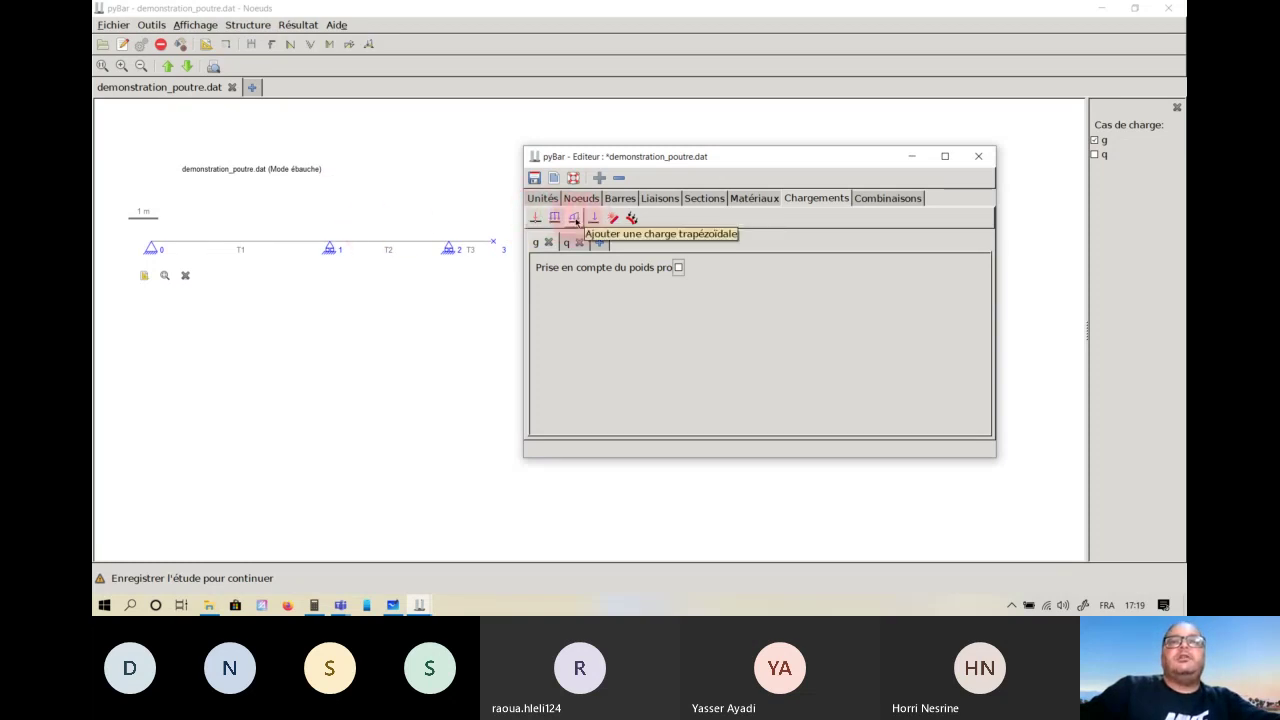
pyautogui.click(150, 230)
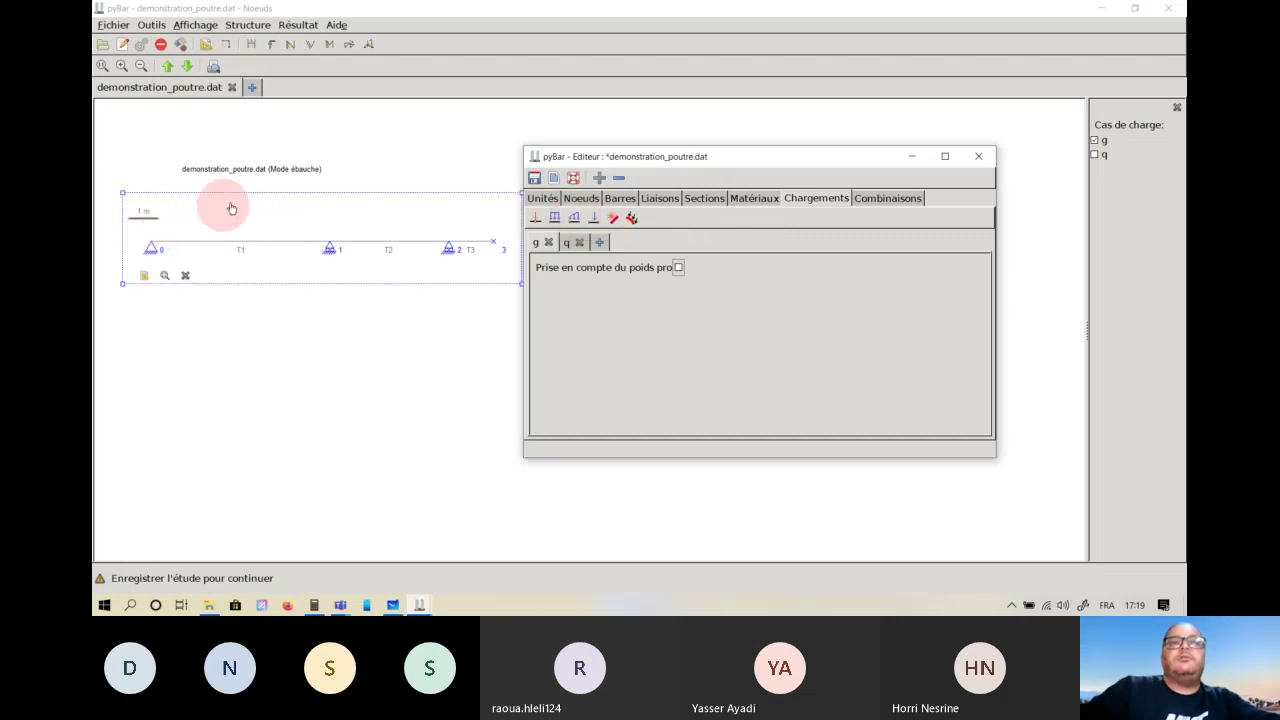
pyautogui.click(449, 245)
pyautogui.click(590, 225)
pyautogui.click(234, 232)
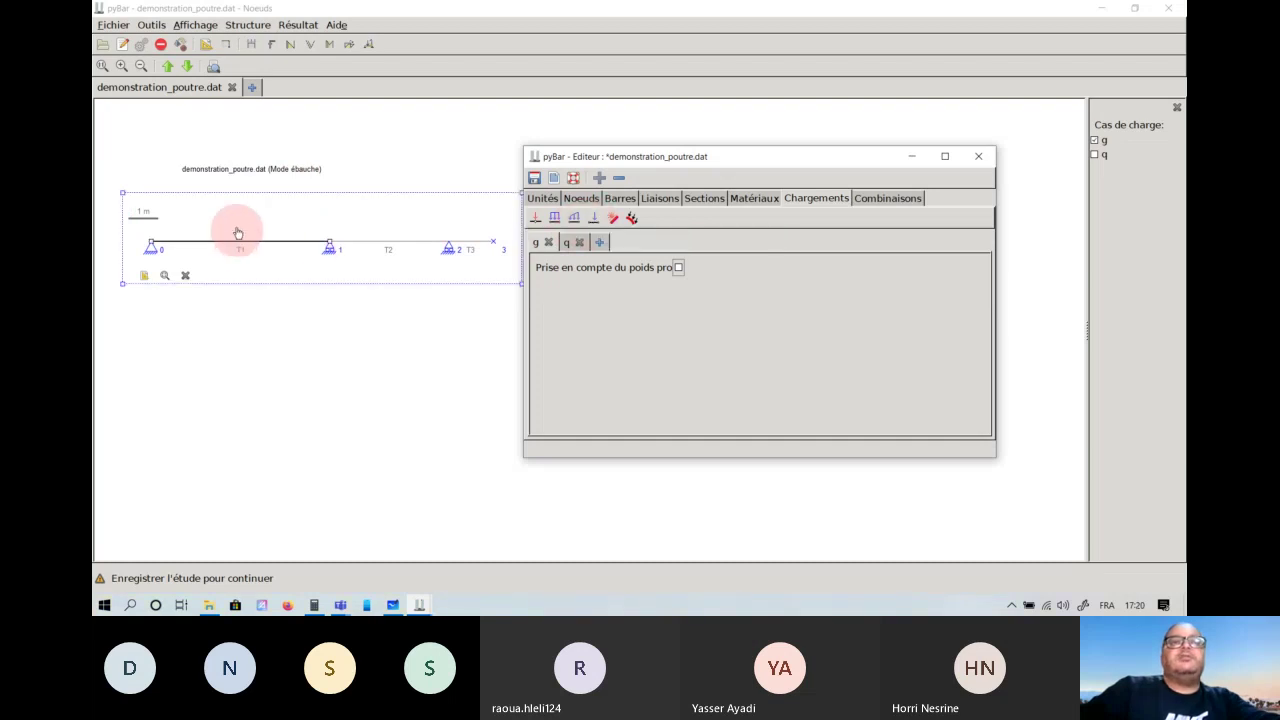
pyautogui.click(610, 219)
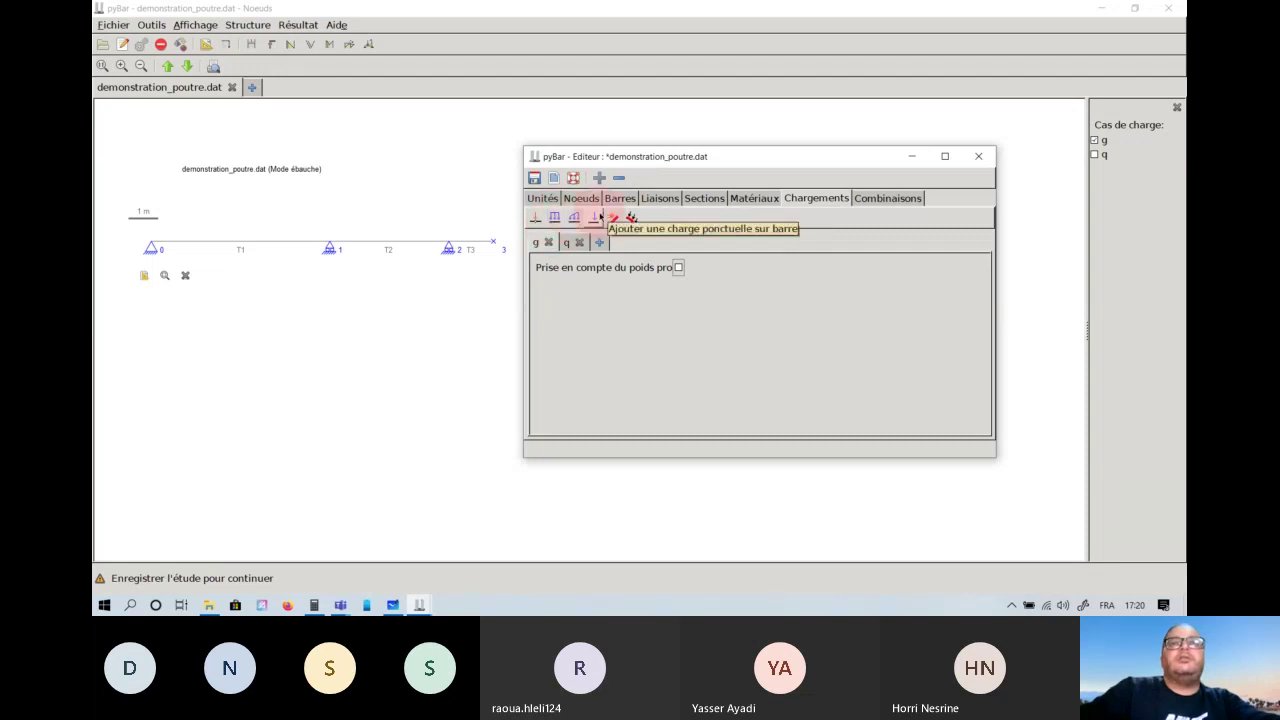
pyautogui.click(337, 229)
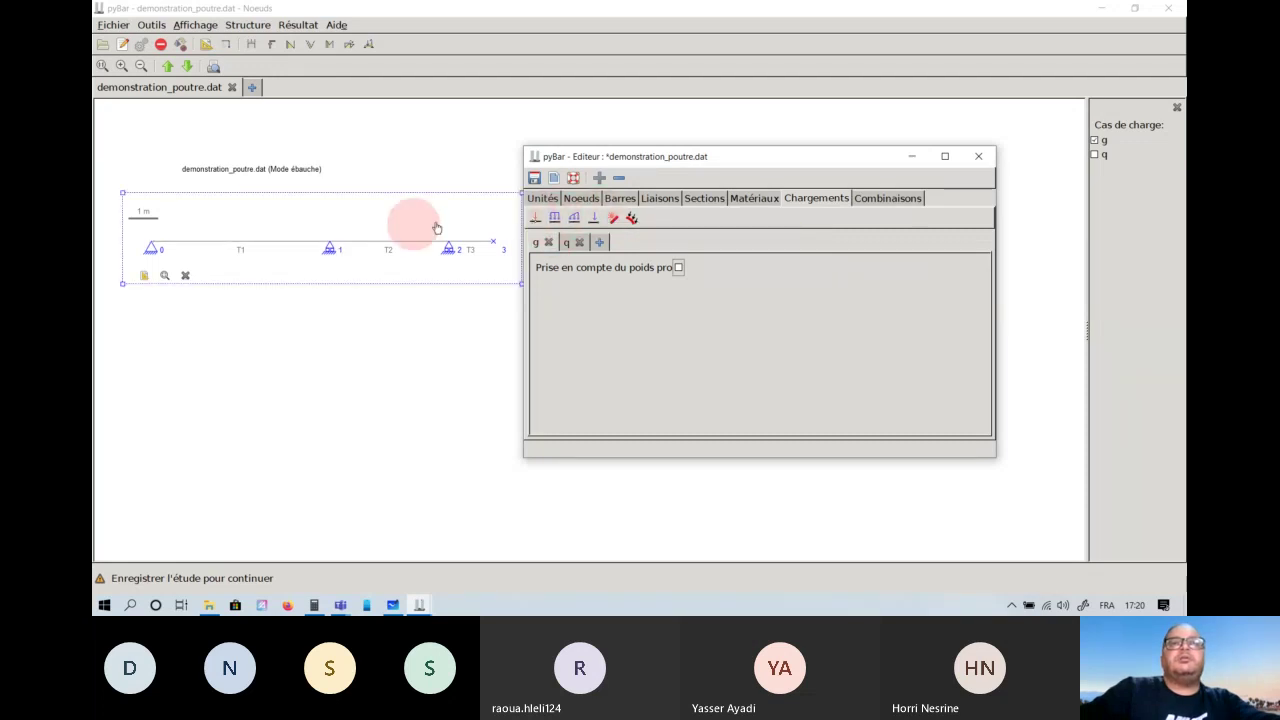
# Add a uniformly distributed load to load case g and assign it to bar T1, checking the name in the bar list.
pyautogui.click(555, 219)
pyautogui.click(555, 219)
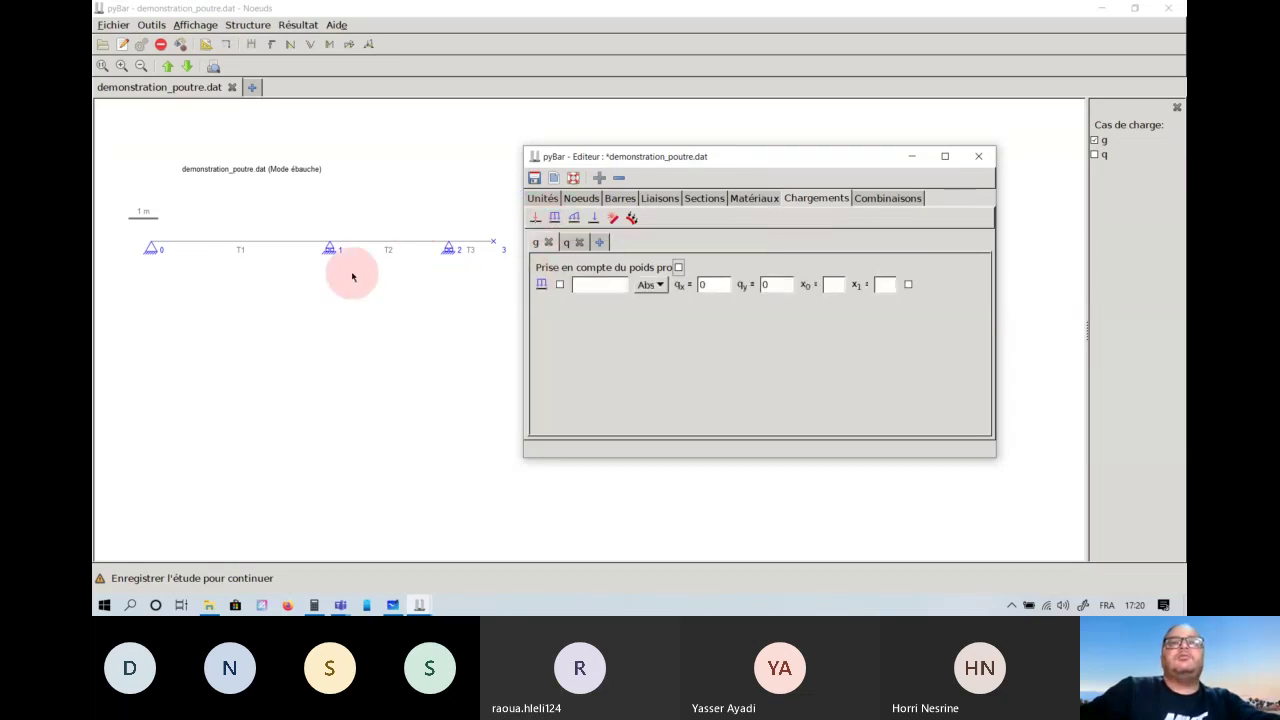
pyautogui.click(238, 251)
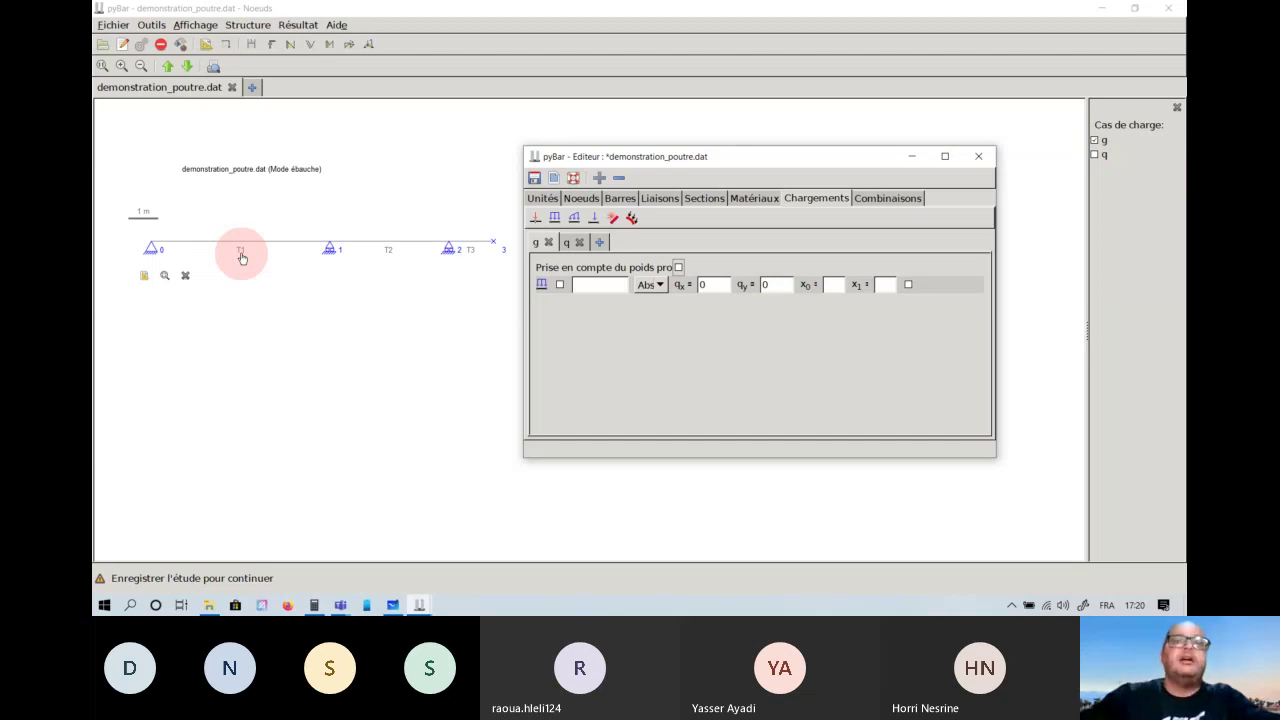
pyautogui.click(620, 198)
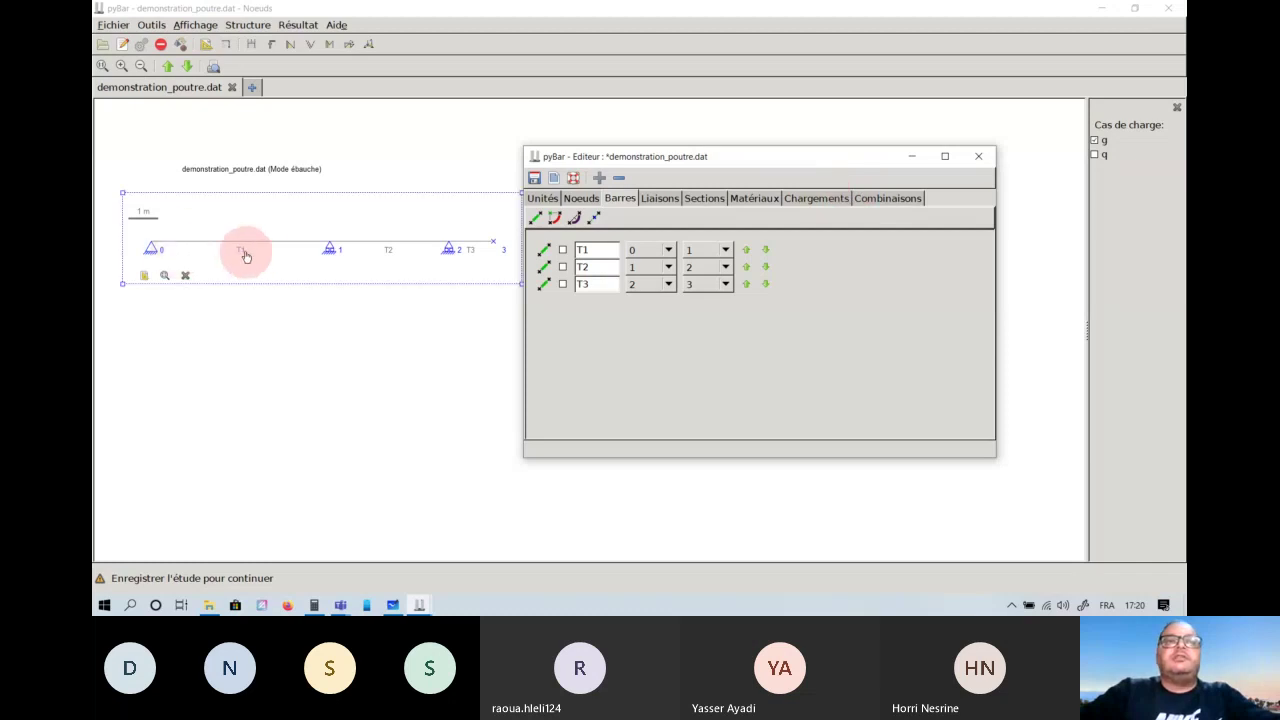
pyautogui.click(804, 199)
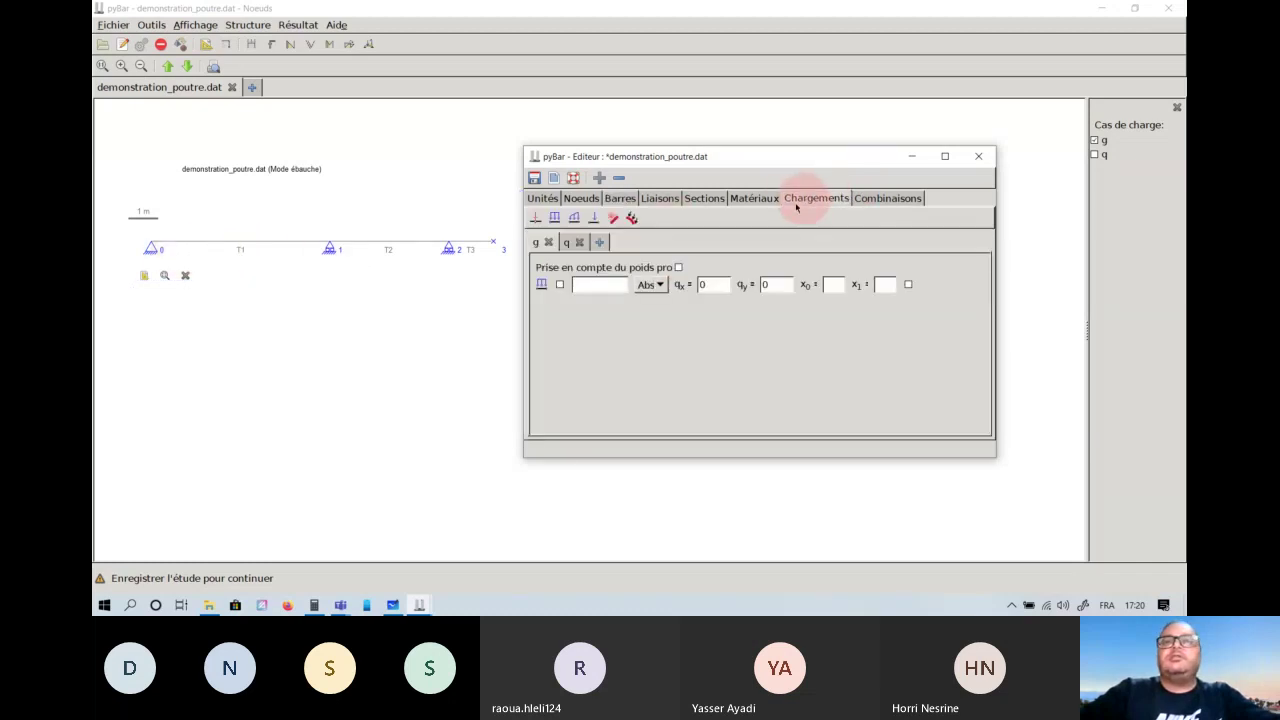
pyautogui.click(610, 289)
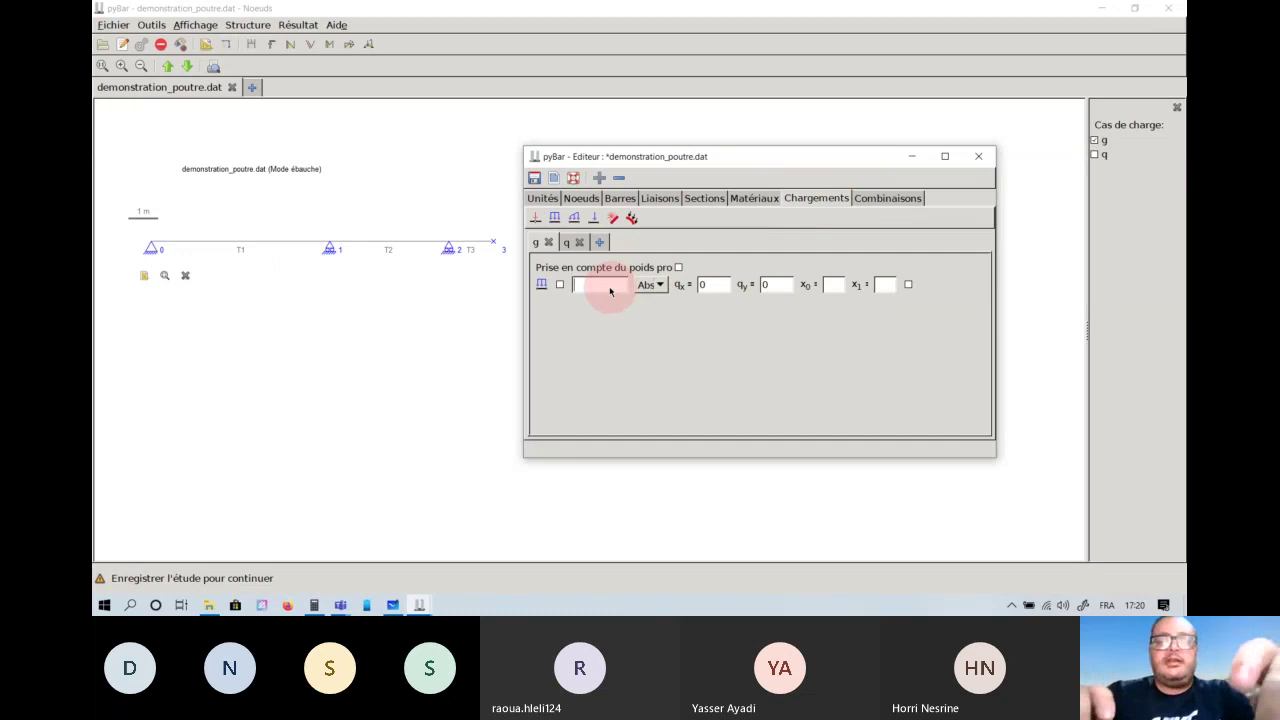
pyautogui.write('T1')
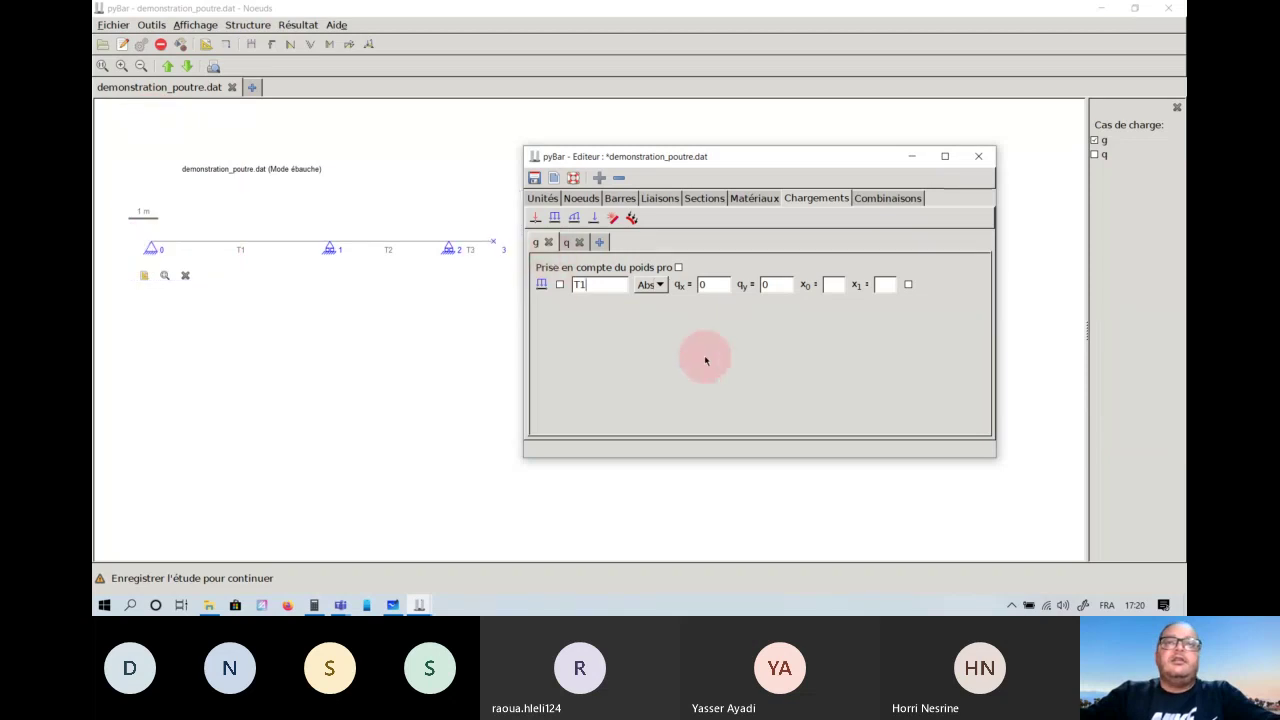
# Set the vertical component qy of the T1 load in case g to -2000.
pyautogui.click(720, 287)
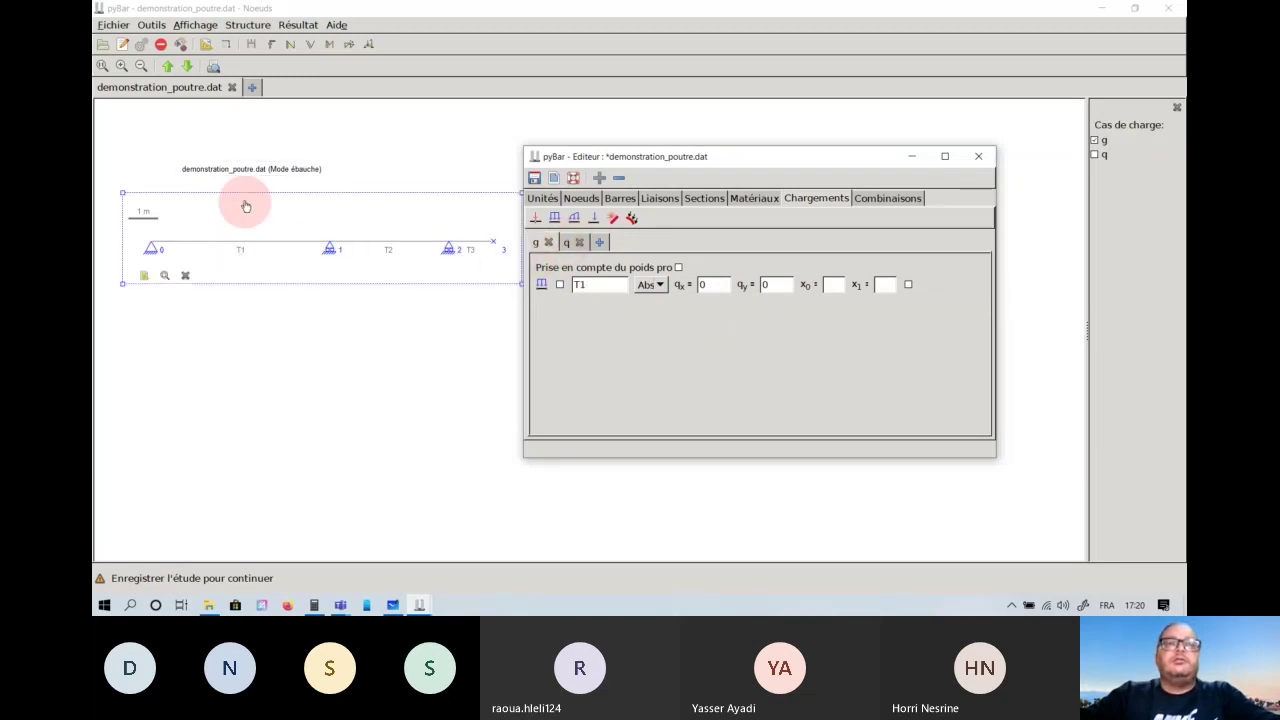
pyautogui.doubleClick(770, 285)
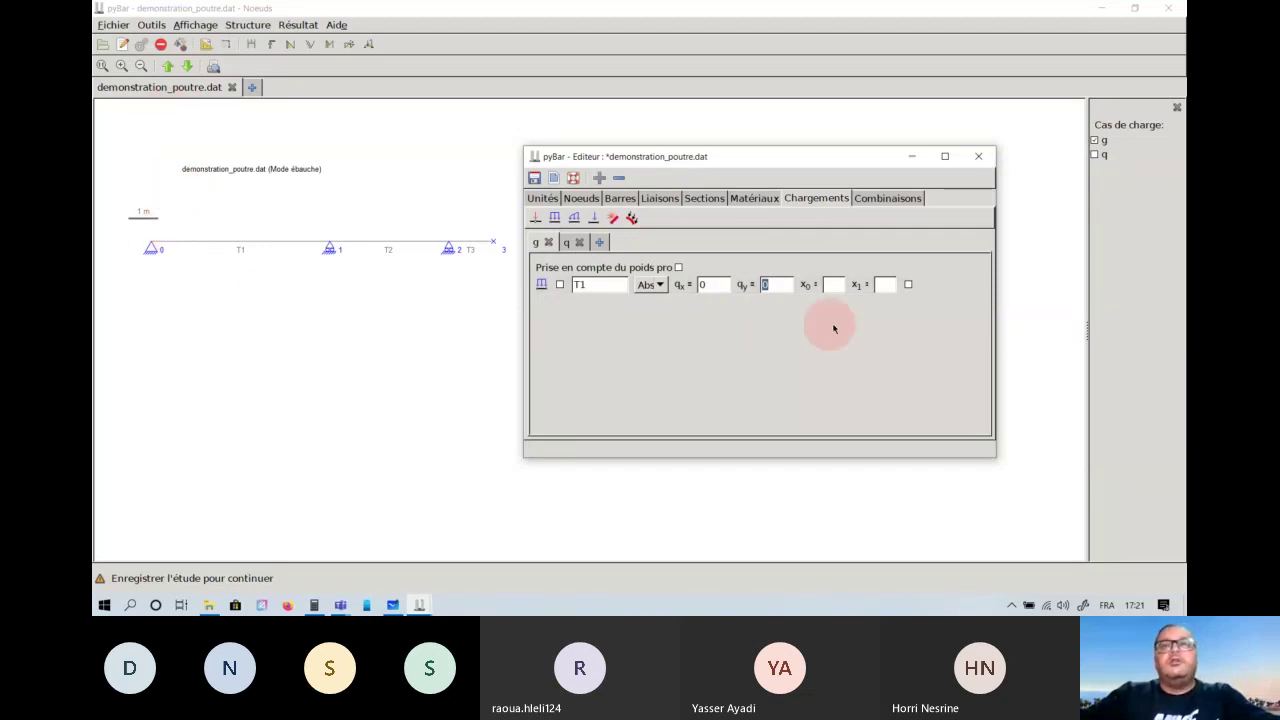
pyautogui.write('-')
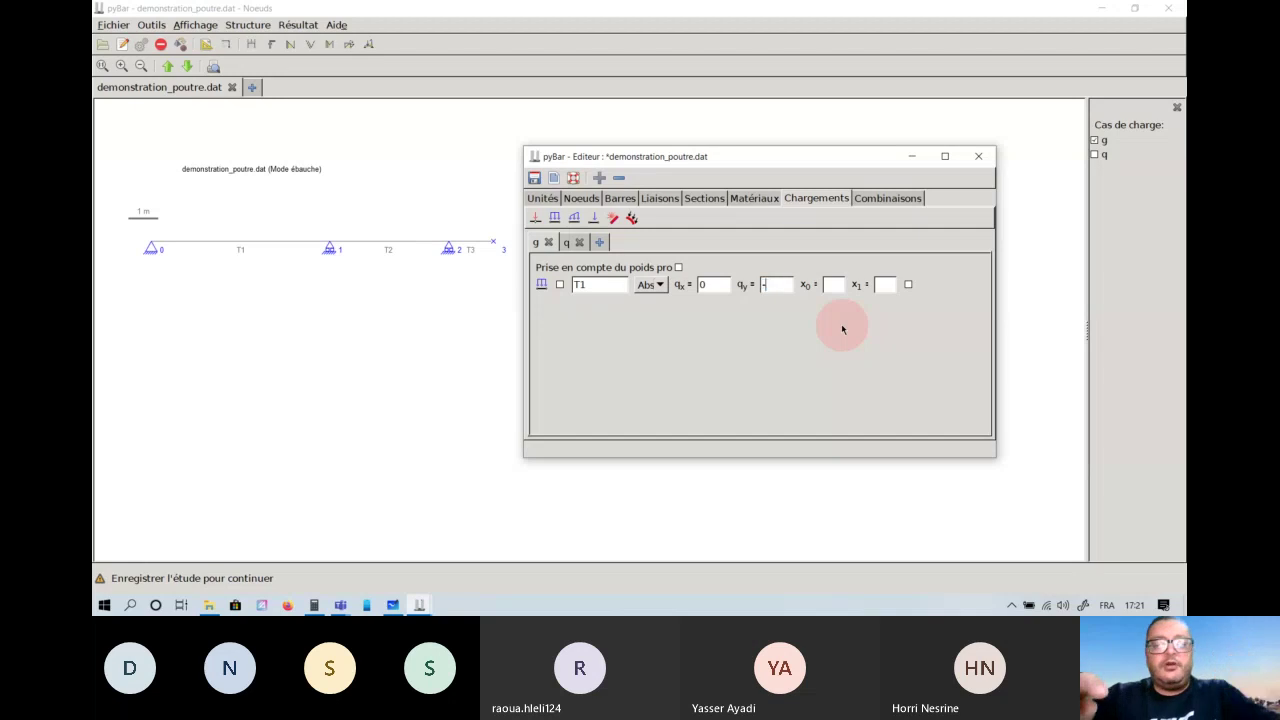
pyautogui.write('2000')
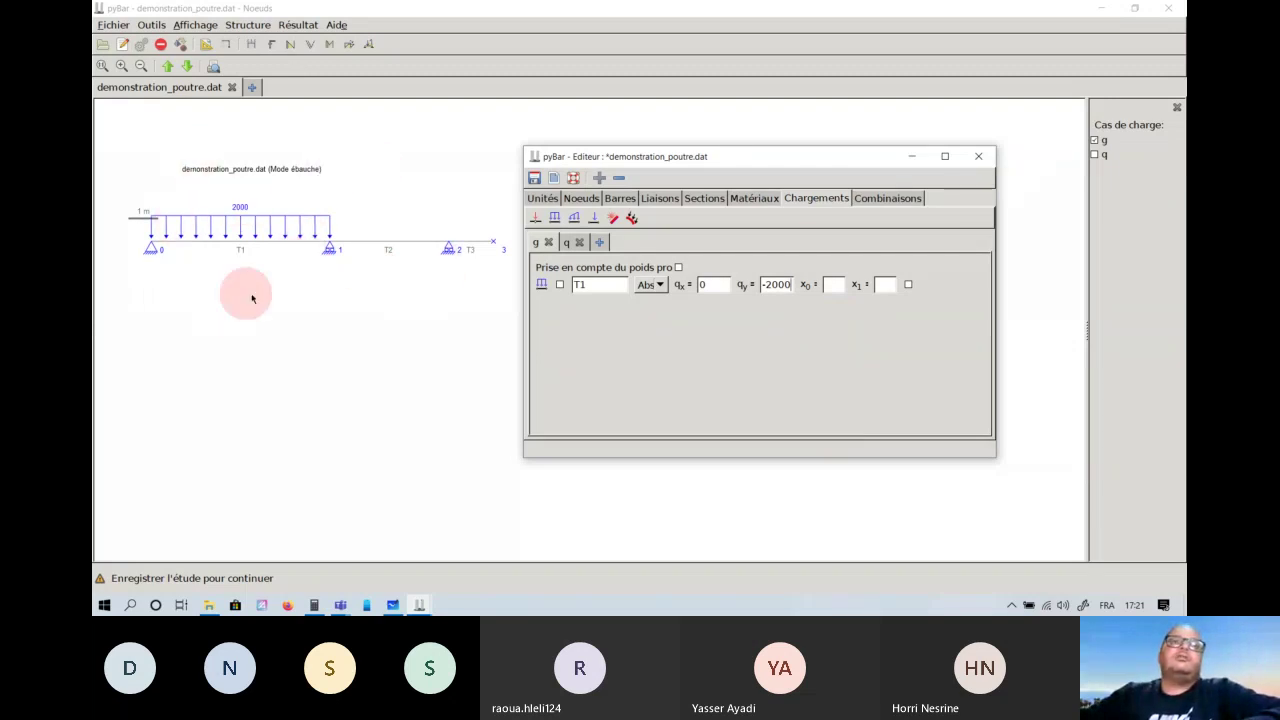
# Remove the minus sign from the T1 load's qy to compare the arrow direction, and restore it to -2000.
pyautogui.moveTo(241, 261)
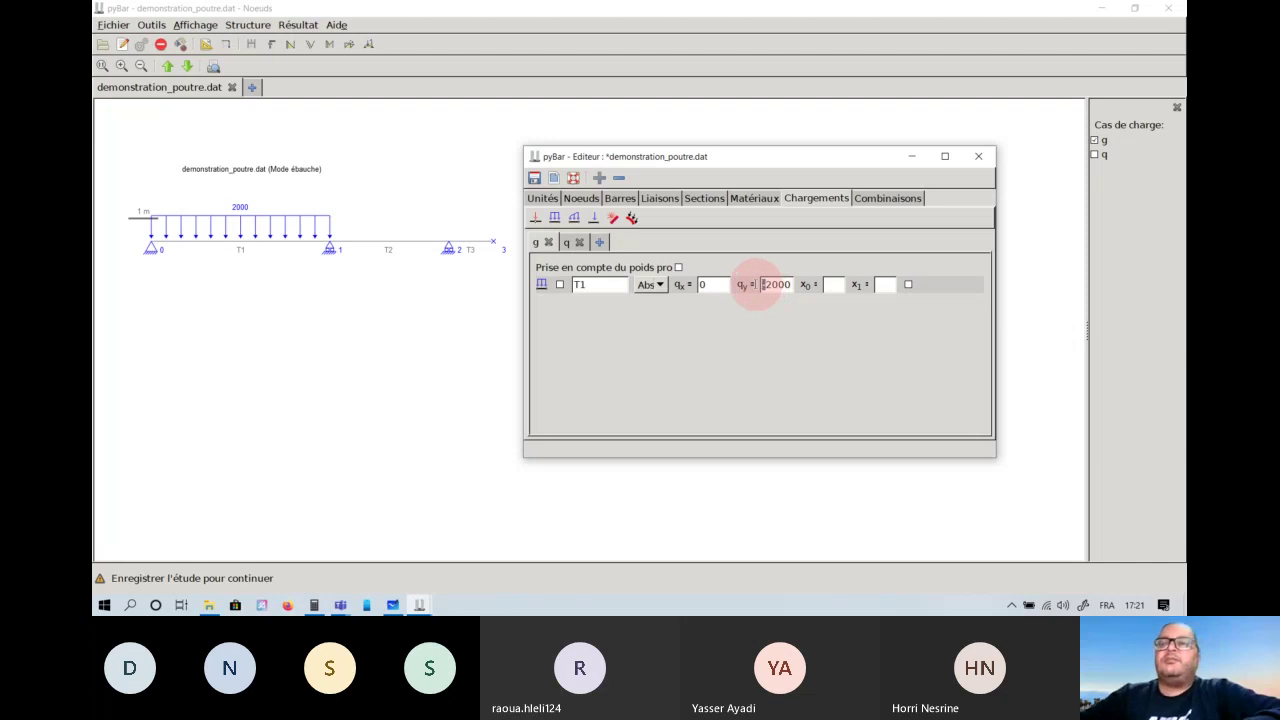
pyautogui.moveTo(271, 205)
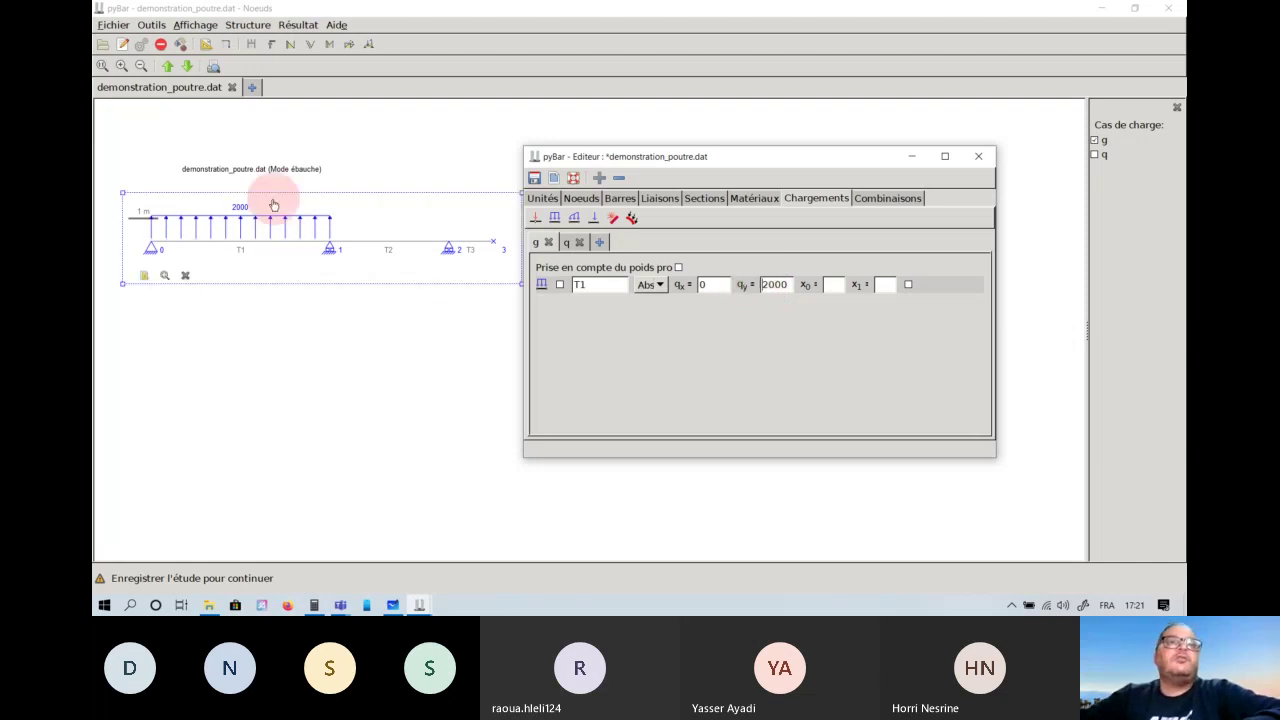
pyautogui.write('-')
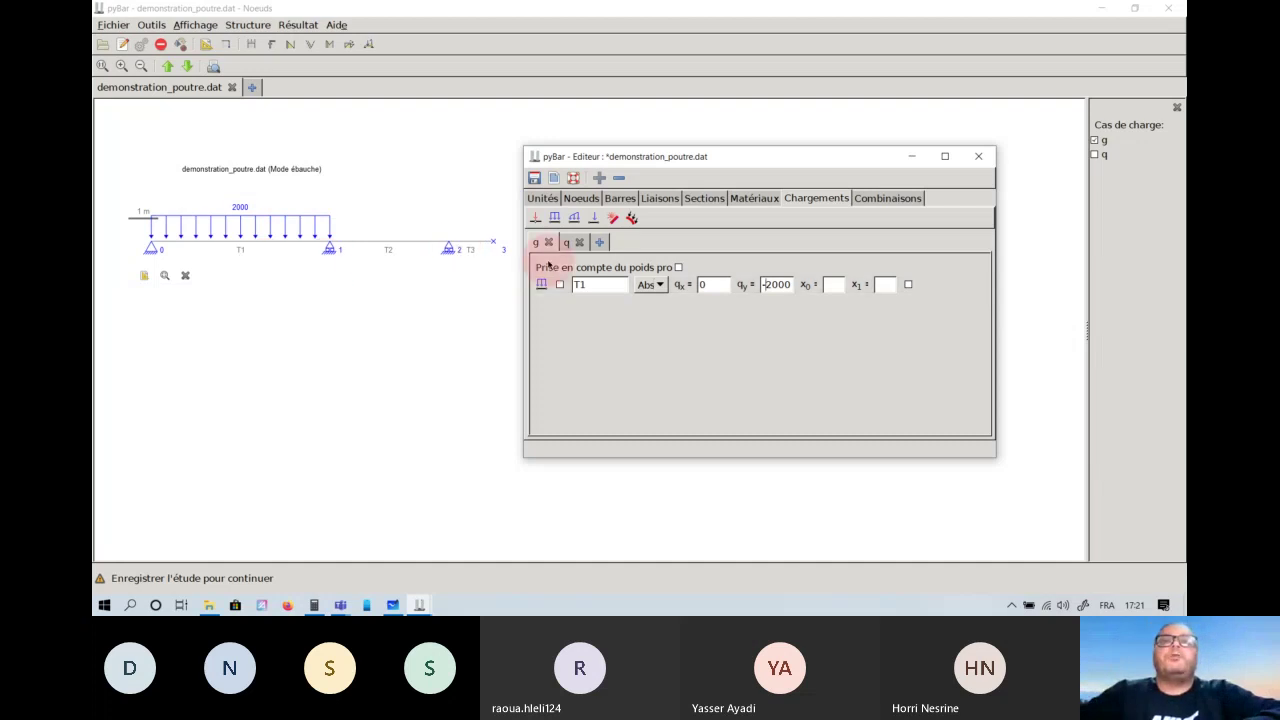
# Add a second uniformly distributed load to case g on bars T2,T3 with qy set to -2400.
pyautogui.click(554, 217)
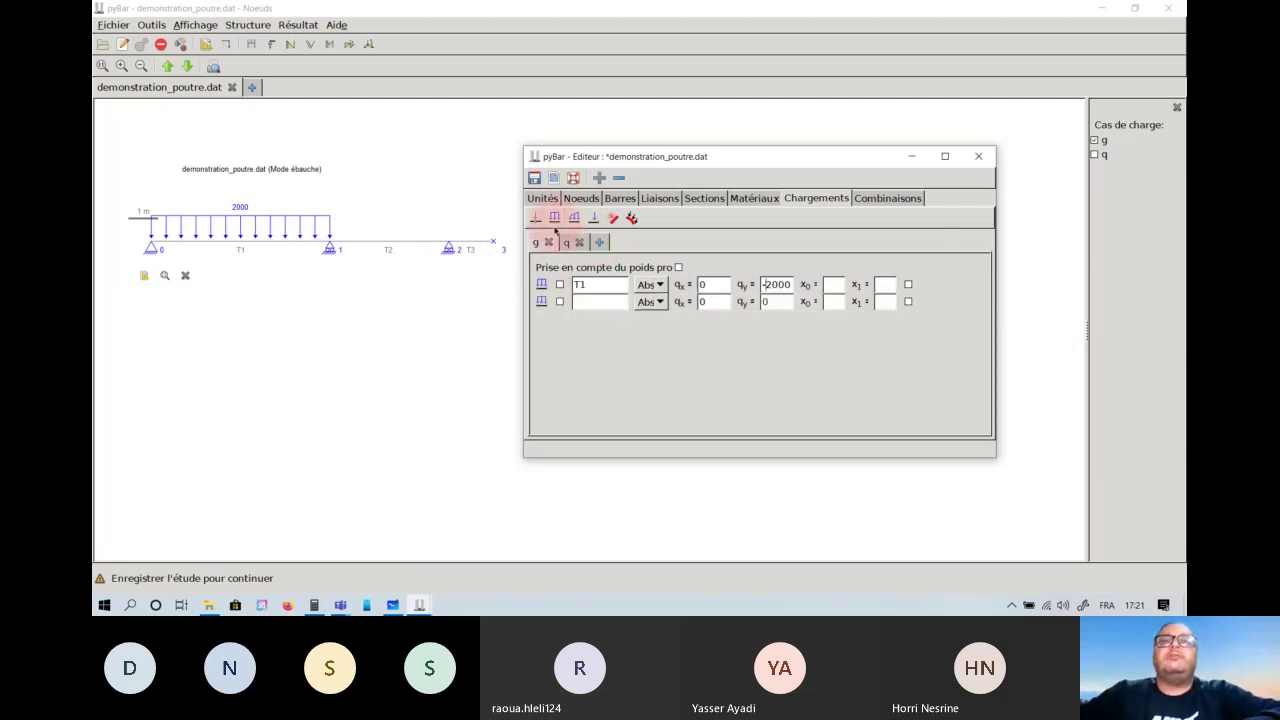
pyautogui.click(590, 303)
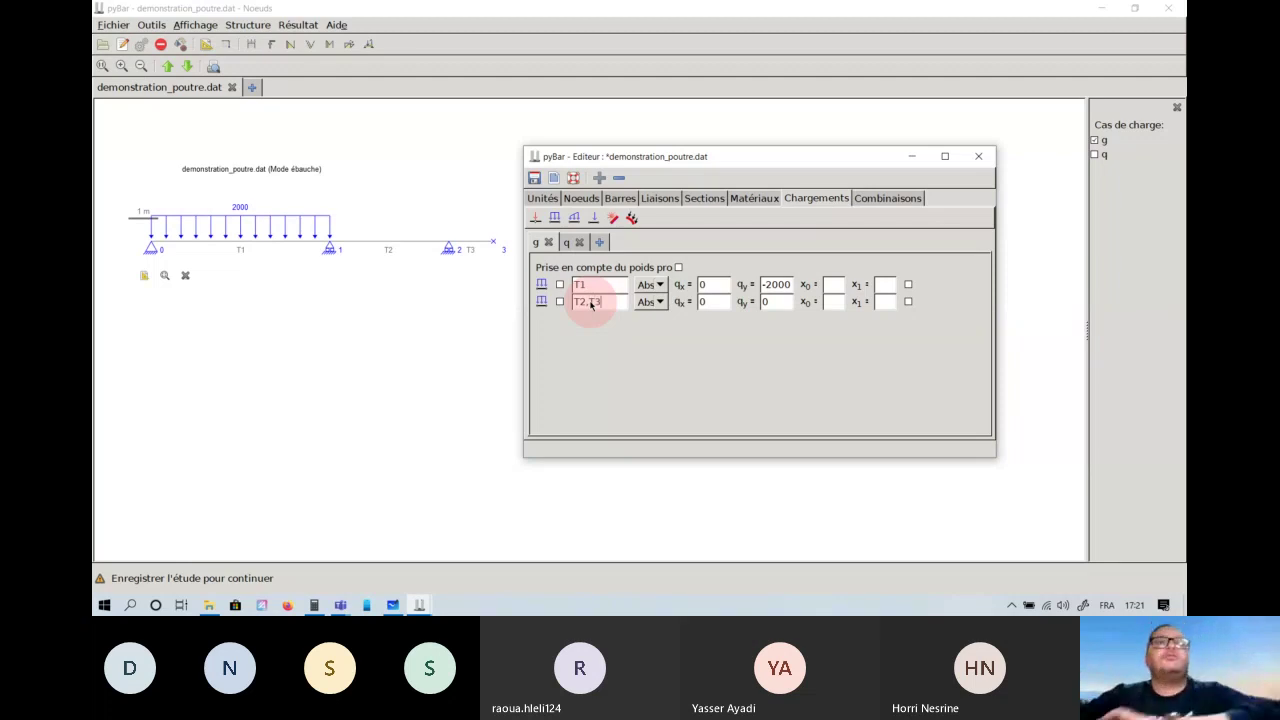
pyautogui.click(764, 301)
pyautogui.write('-')
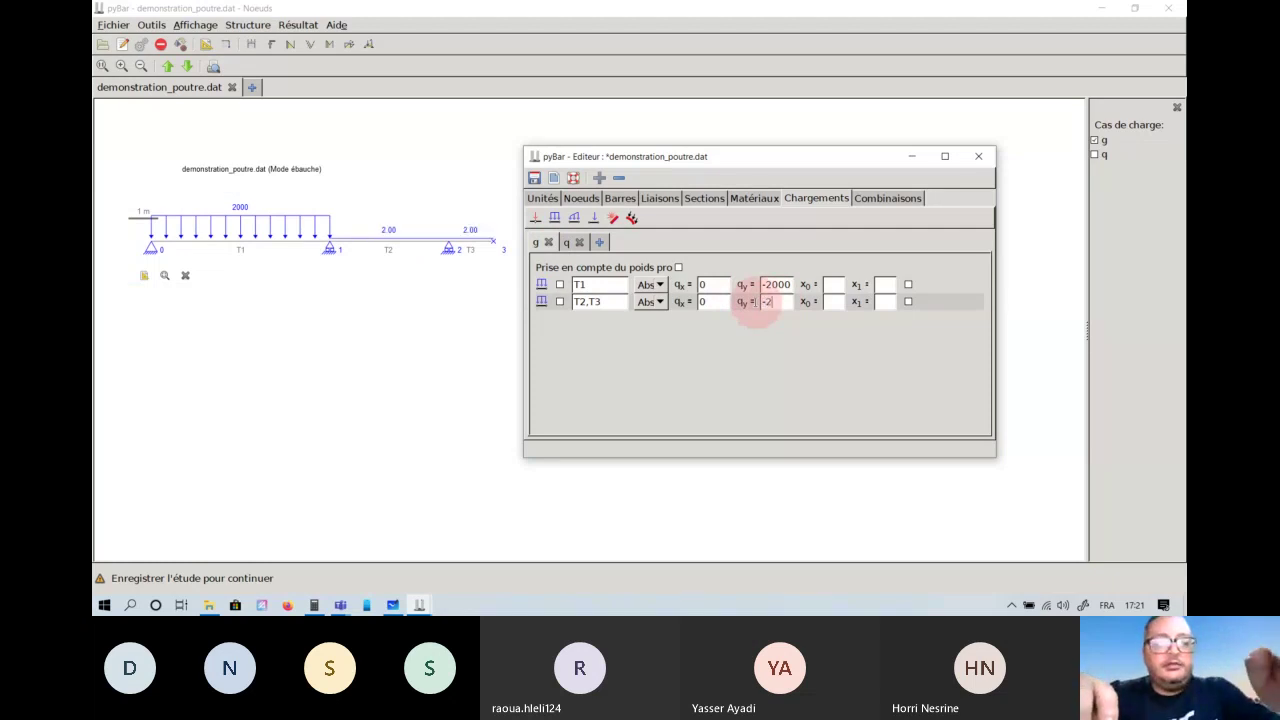
pyautogui.write('2400')
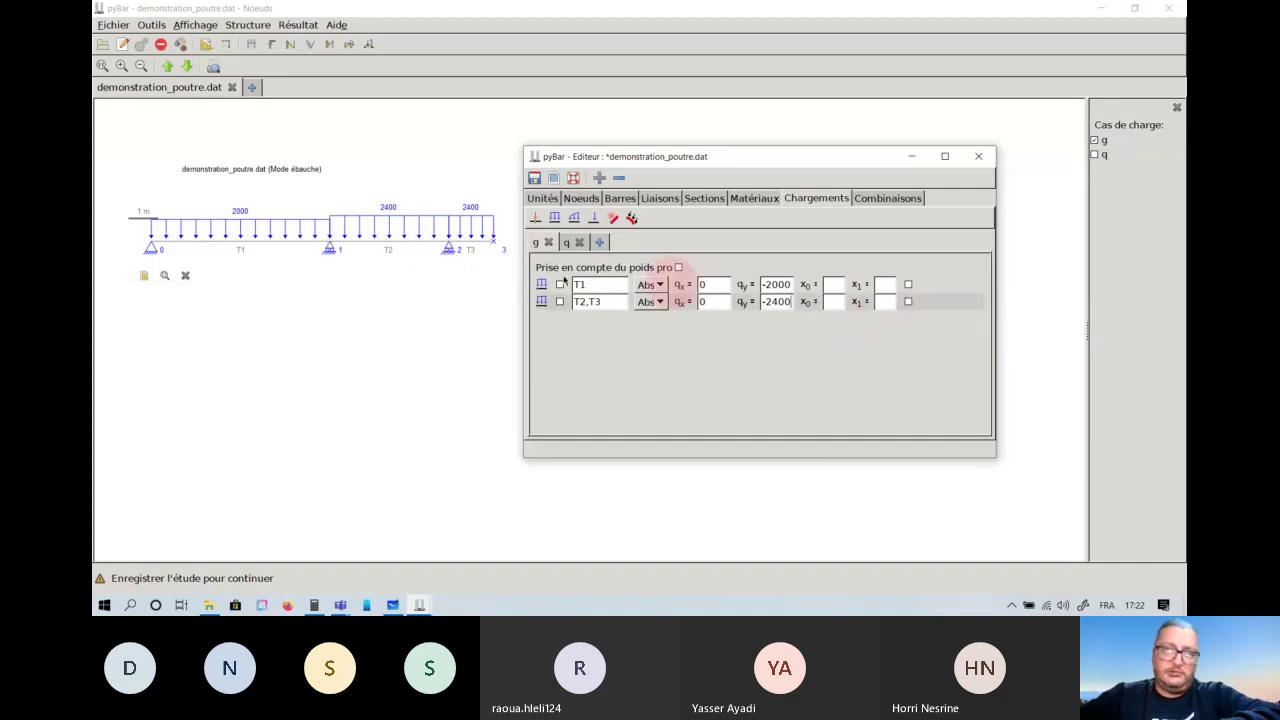
pyautogui.click(682, 285)
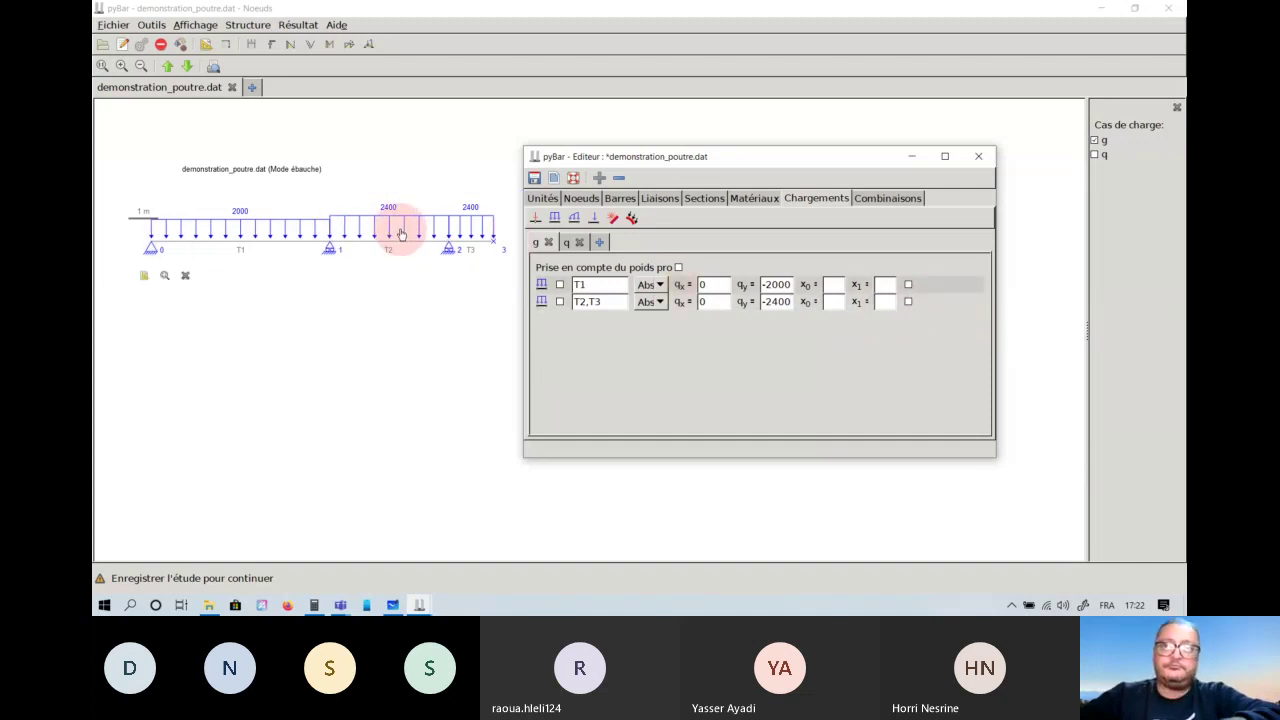
pyautogui.click(862, 303)
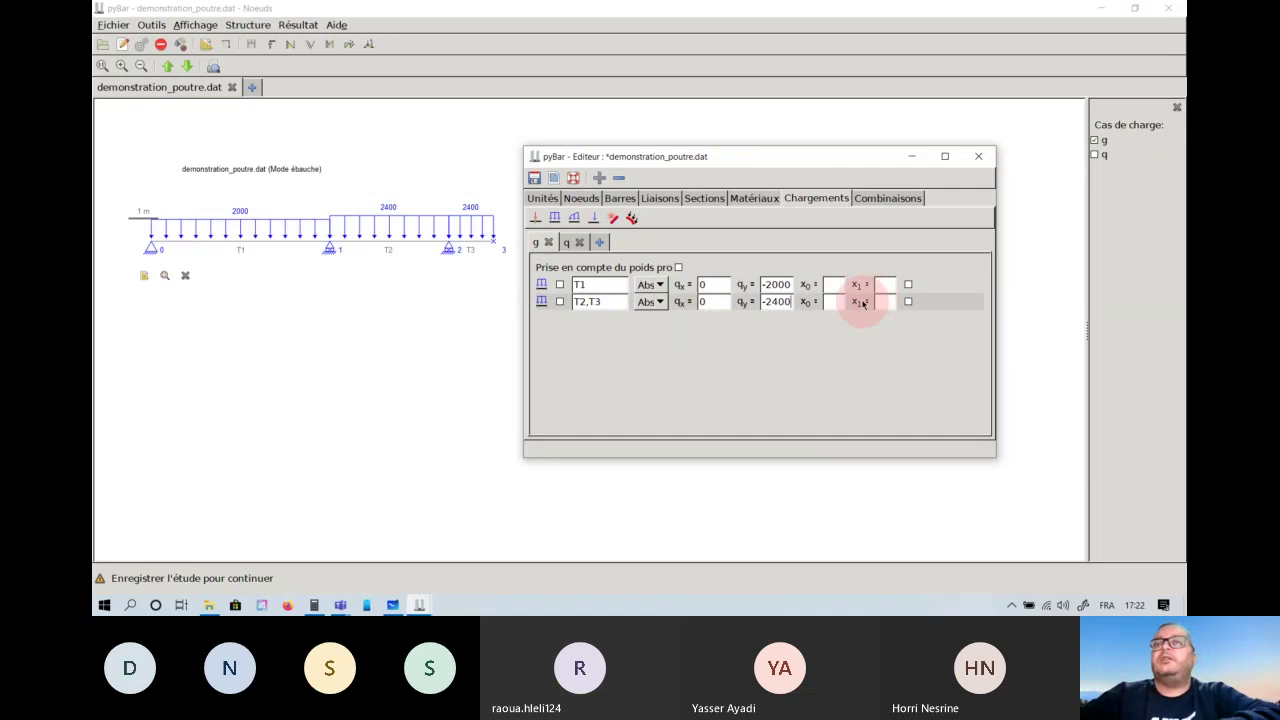
pyautogui.click(148, 238)
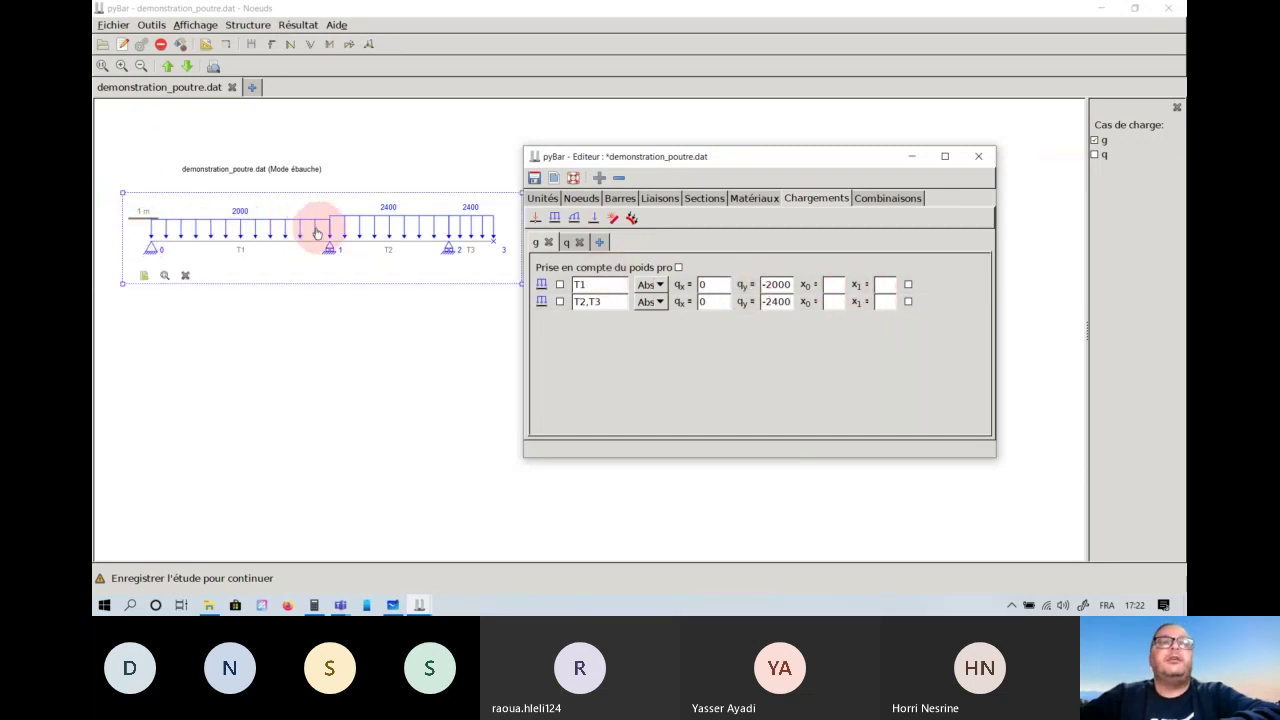
pyautogui.click(247, 241)
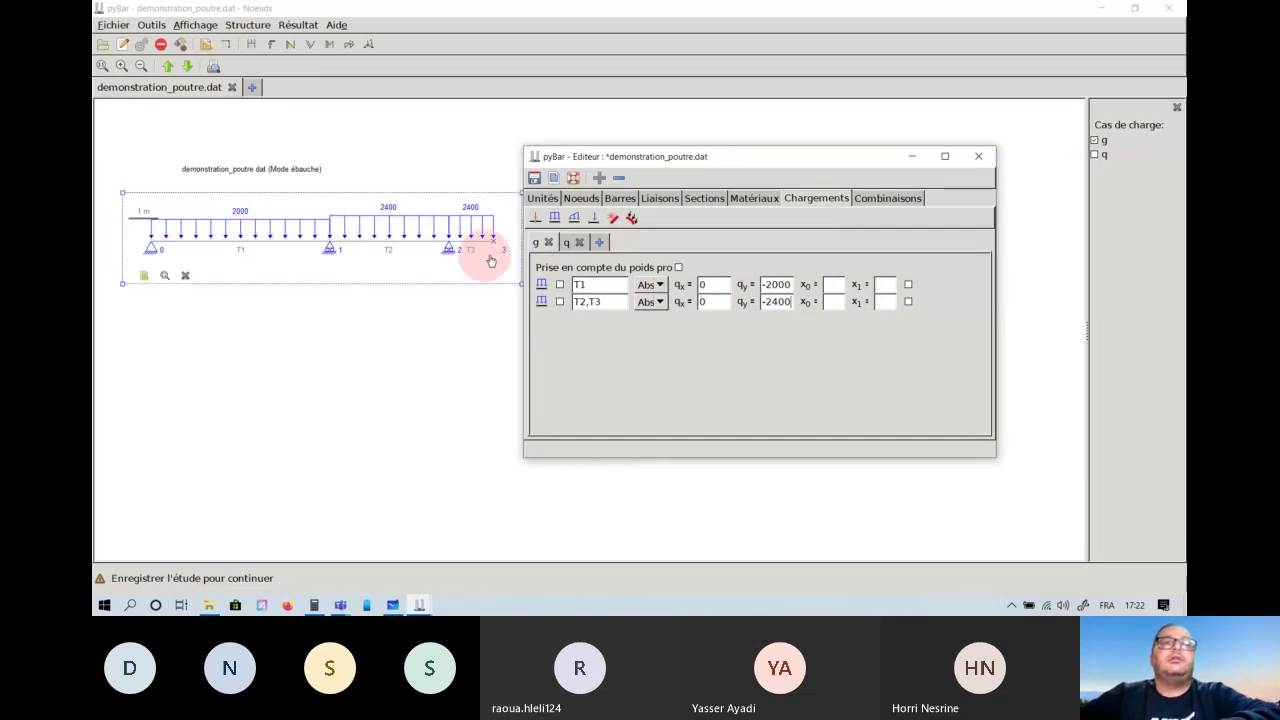
# Show load case q, move the editor window clear of the beam drawing and add two blank uniformly distributed loads.
pyautogui.click(567, 243)
pyautogui.click(556, 220)
pyautogui.click(556, 220)
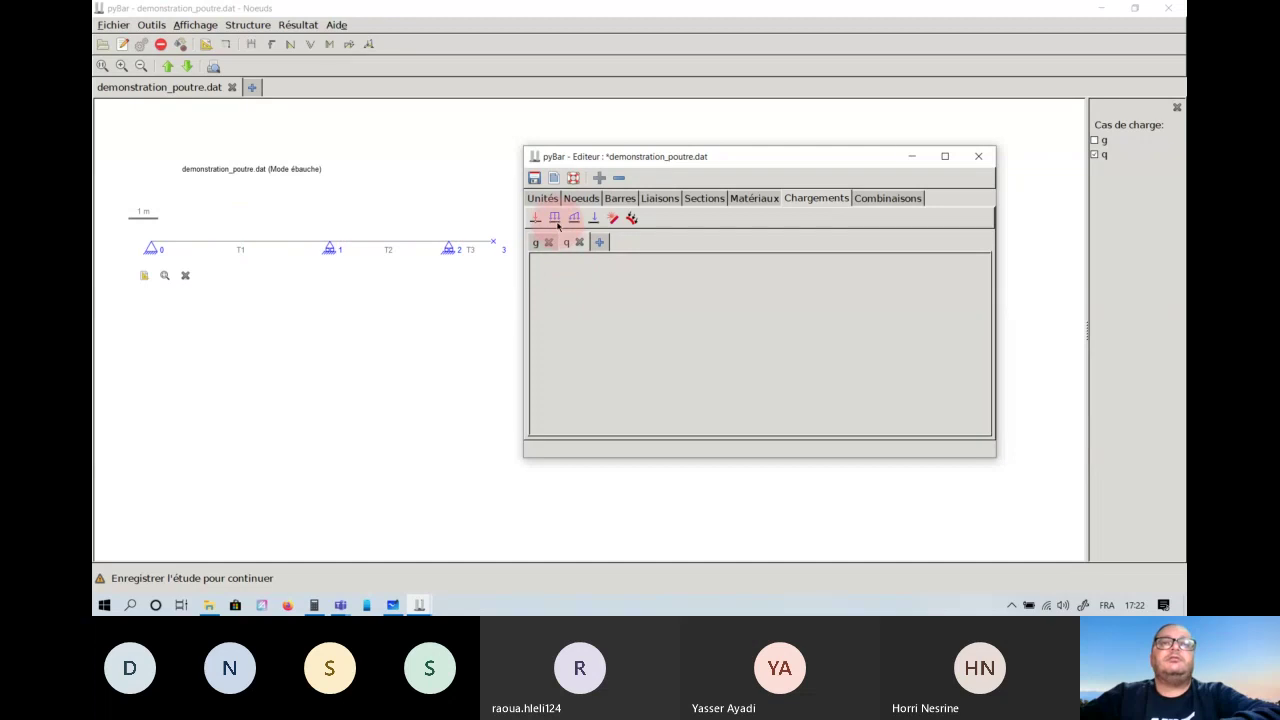
pyautogui.moveTo(686, 157); pyautogui.dragTo(659, 180)
pyautogui.click(594, 221)
pyautogui.click(593, 241)
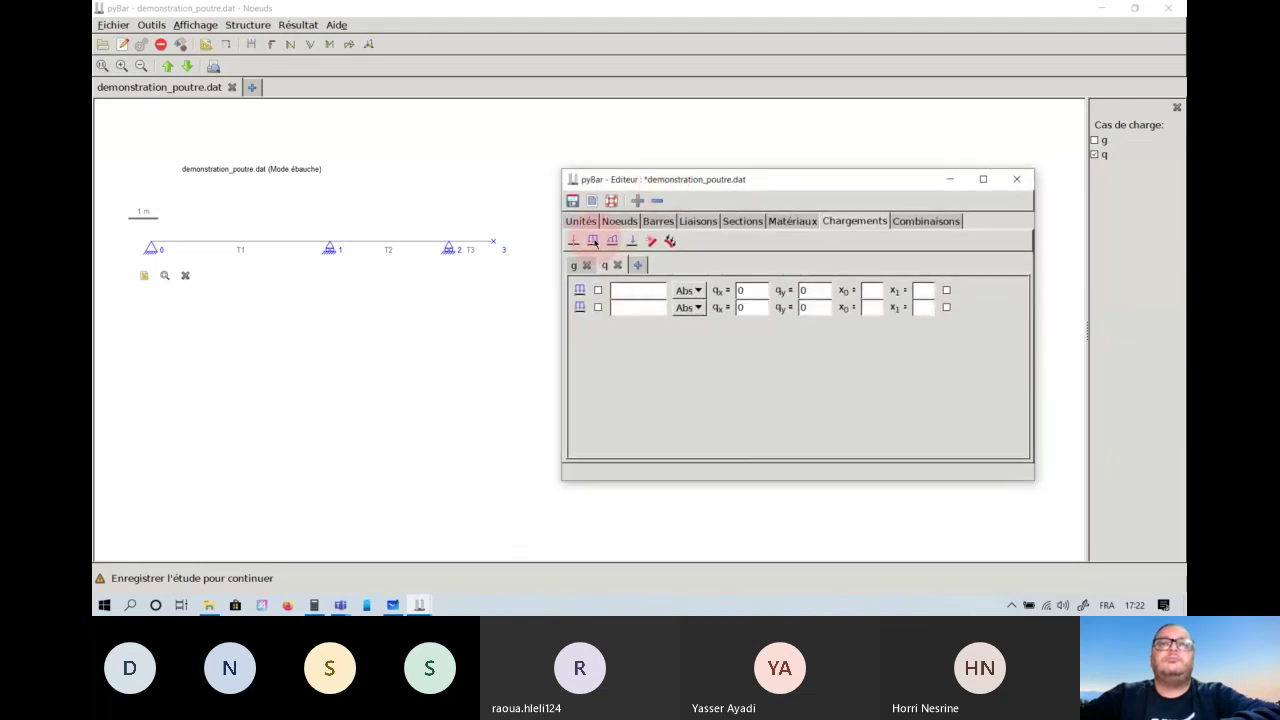
# Assign the two distributed loads of case q to bar T1 and bars T2,T3 respectively.
pyautogui.click(635, 291)
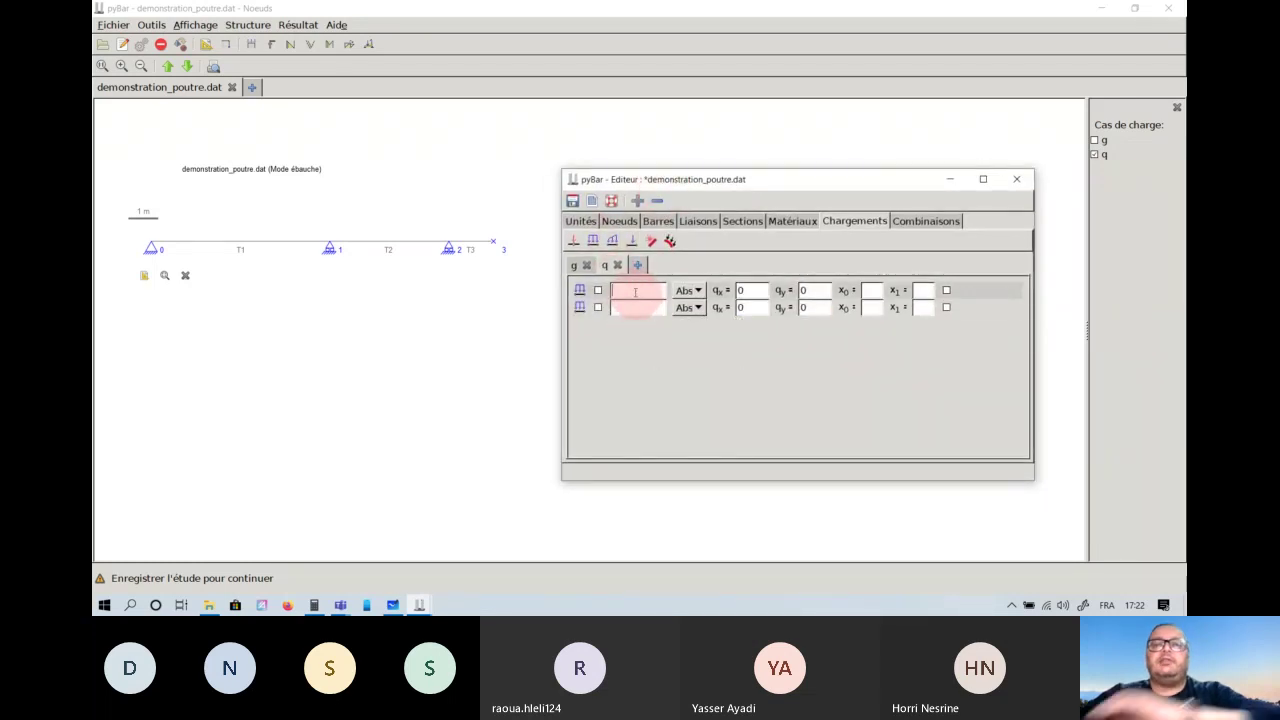
pyautogui.write('T1')
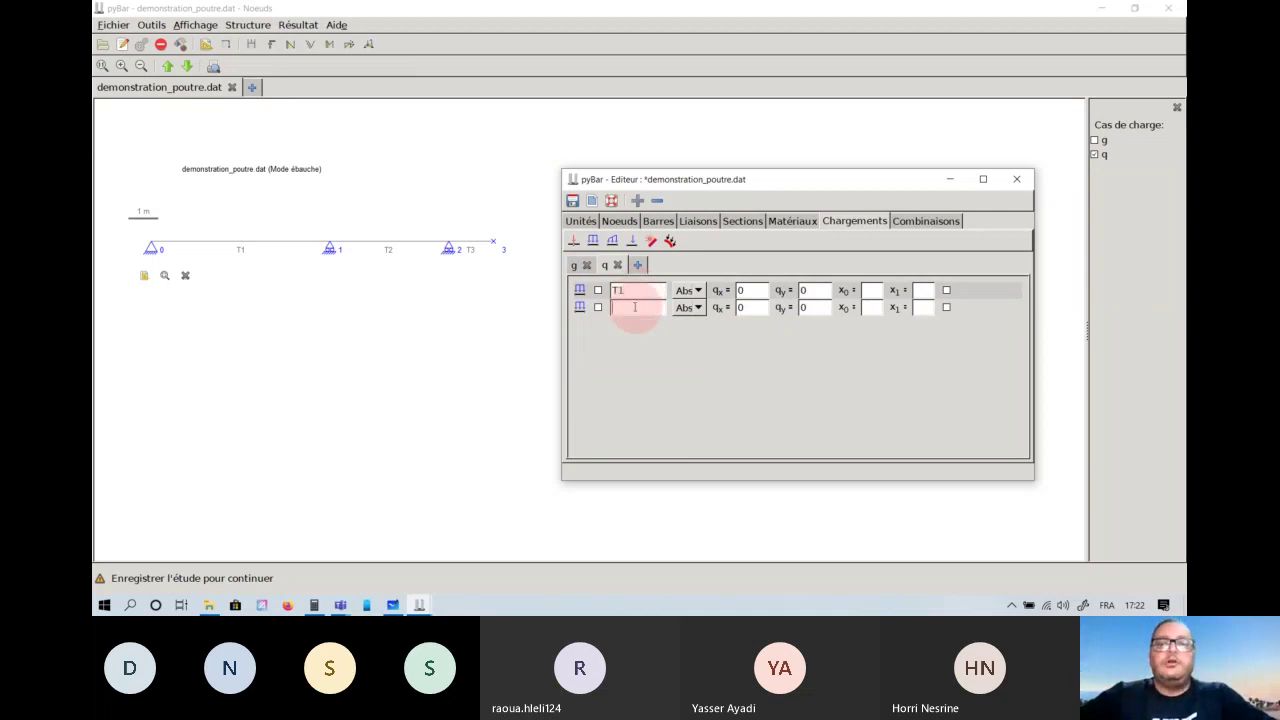
pyautogui.write('T2,T3')
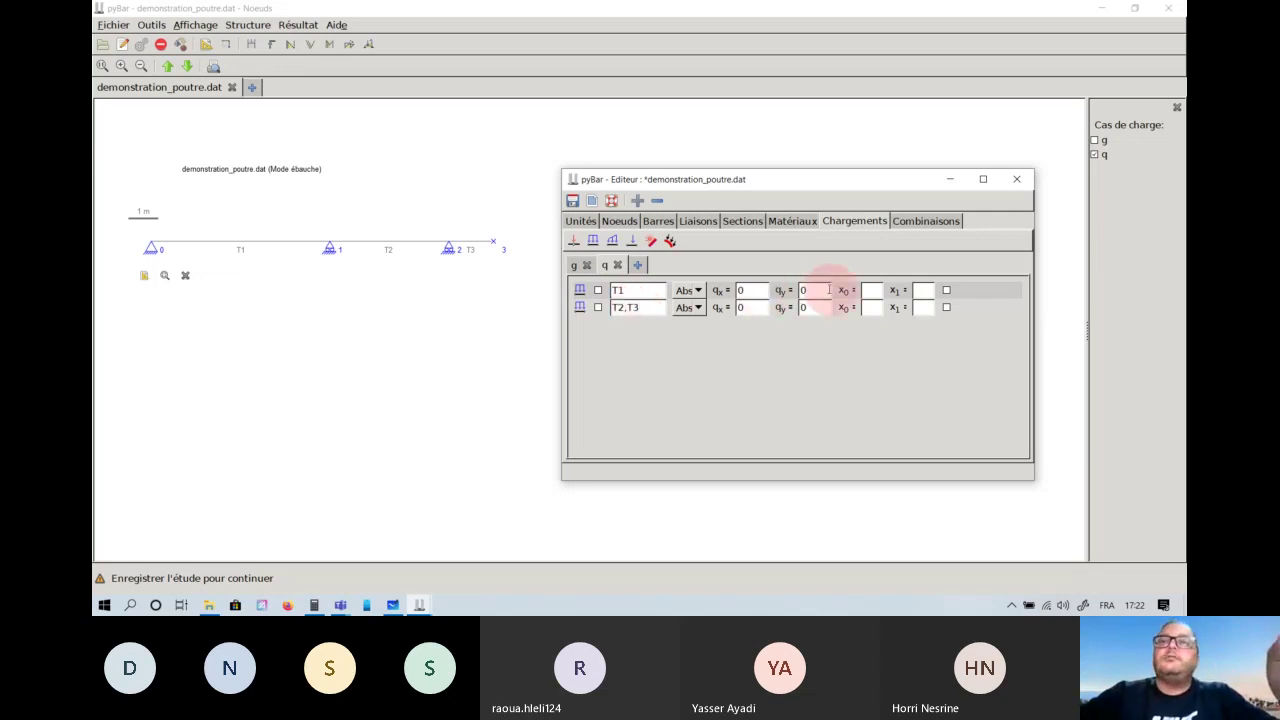
# Set qy in load case q to -500 for T1 and -700 for T2,T3.
pyautogui.moveTo(828, 289); pyautogui.dragTo(789, 287)
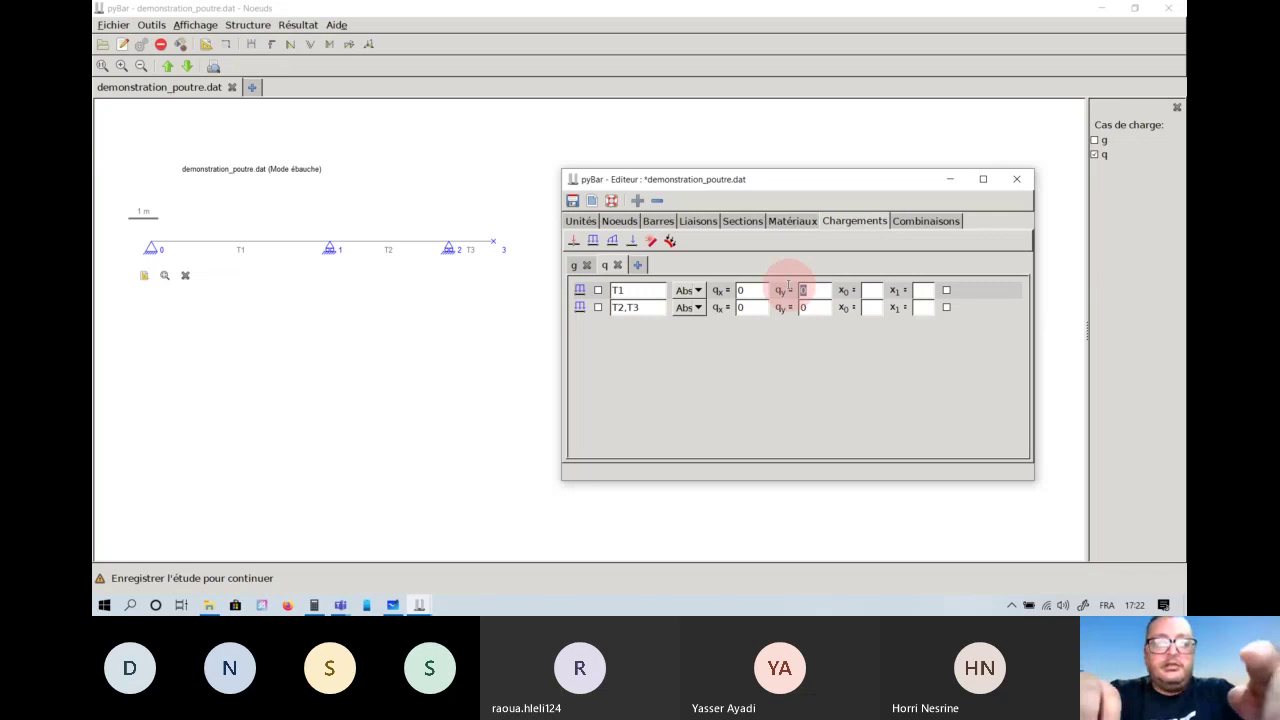
pyautogui.write('-500')
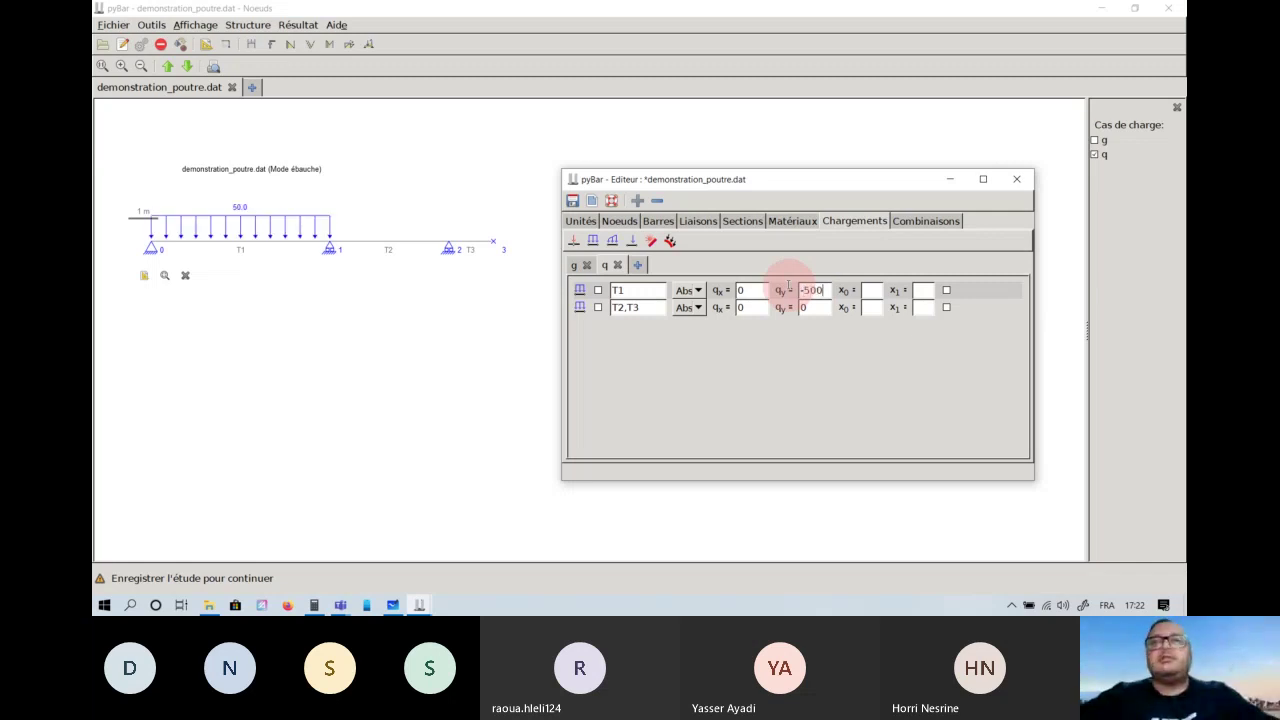
pyautogui.moveTo(816, 307); pyautogui.dragTo(787, 307)
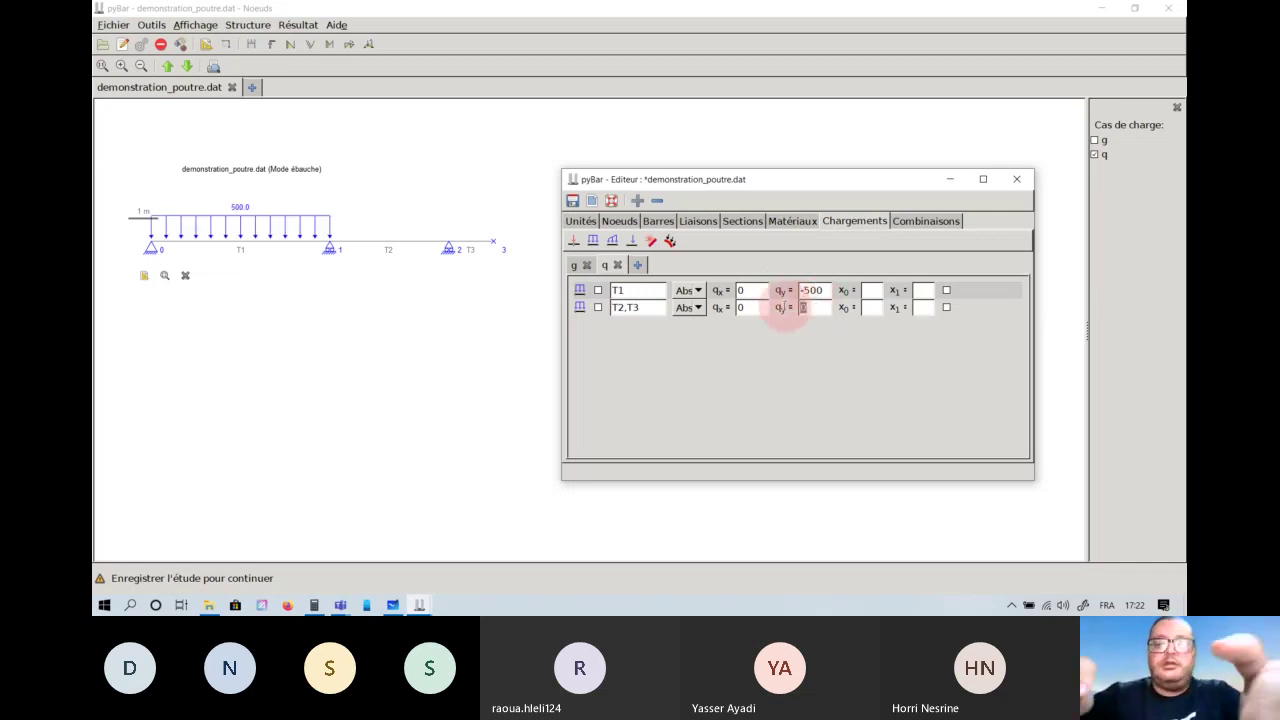
pyautogui.write('-')
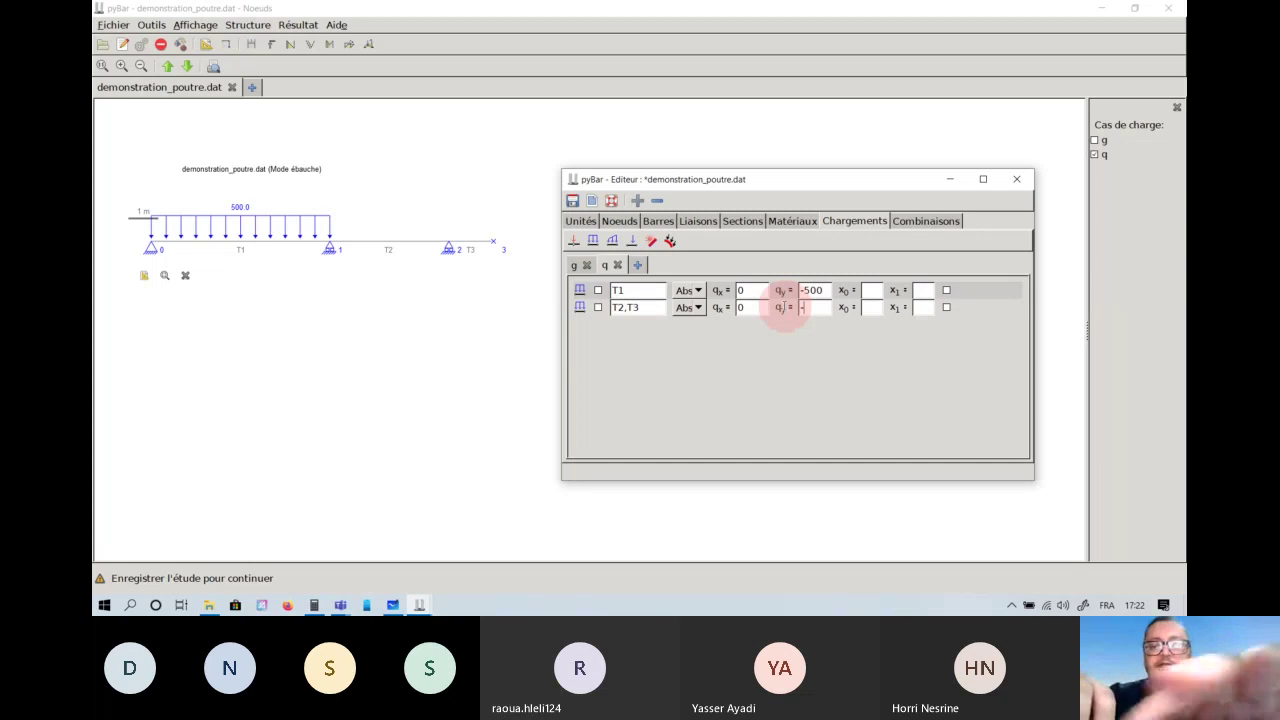
pyautogui.write('700')
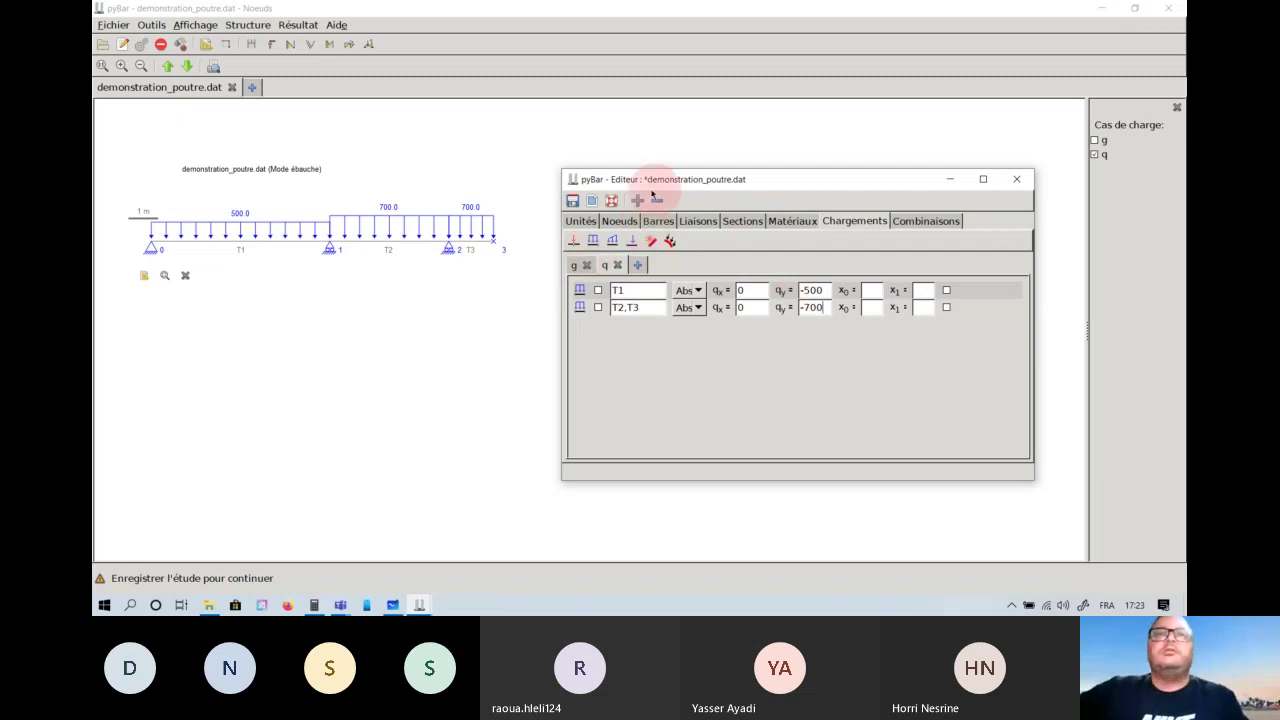
# Show the load combinations in the editor, reposition its window and save the study.
pyautogui.moveTo(605, 179); pyautogui.dragTo(608, 148)
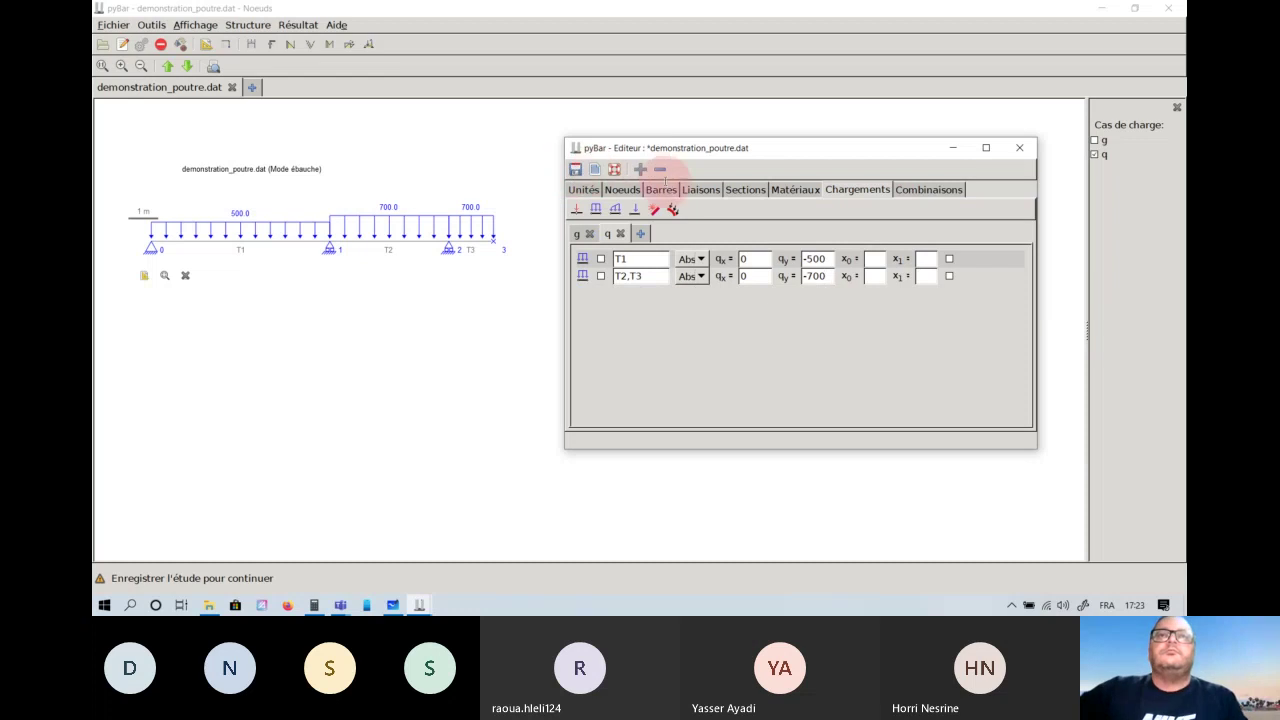
pyautogui.click(928, 189)
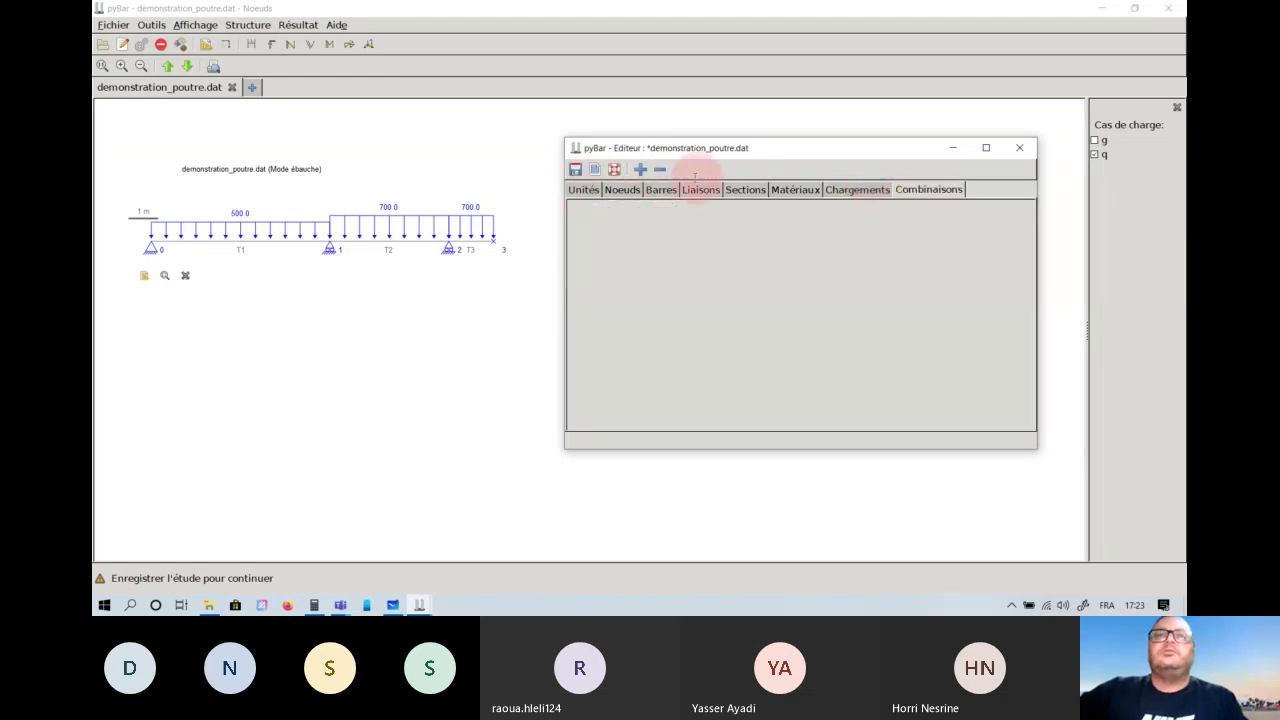
pyautogui.moveTo(642, 147)
pyautogui.mouseDown()
pyautogui.moveTo(622, 205)
pyautogui.moveTo(637, 148)
pyautogui.mouseUp()
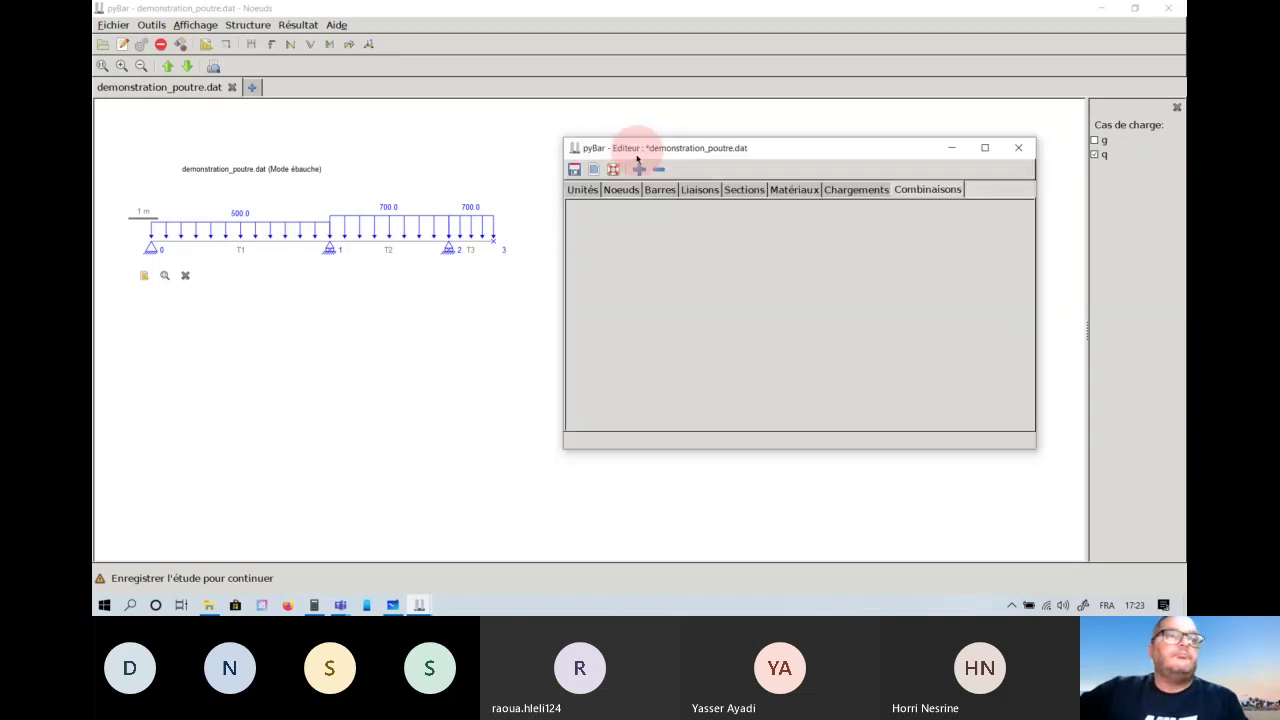
pyautogui.moveTo(621, 148); pyautogui.dragTo(586, 171)
pyautogui.click(543, 8)
pyautogui.click(400, 537)
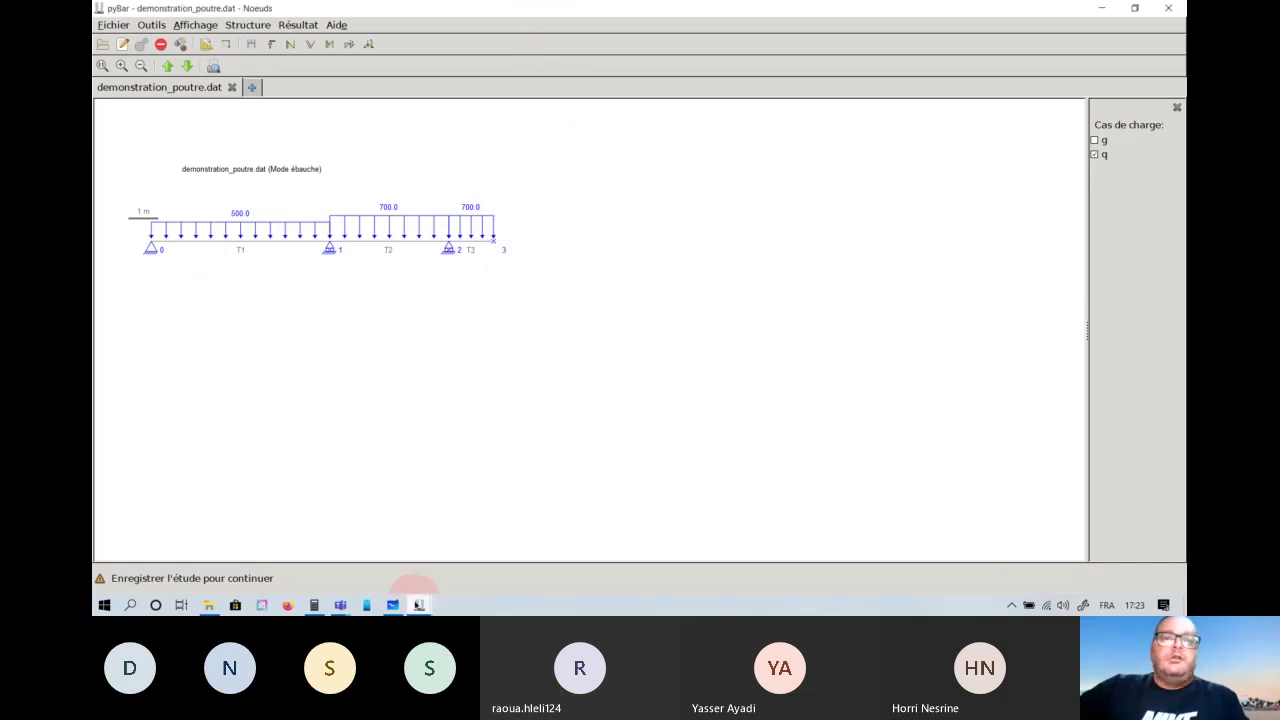
pyautogui.moveTo(419, 605)
pyautogui.click(494, 540)
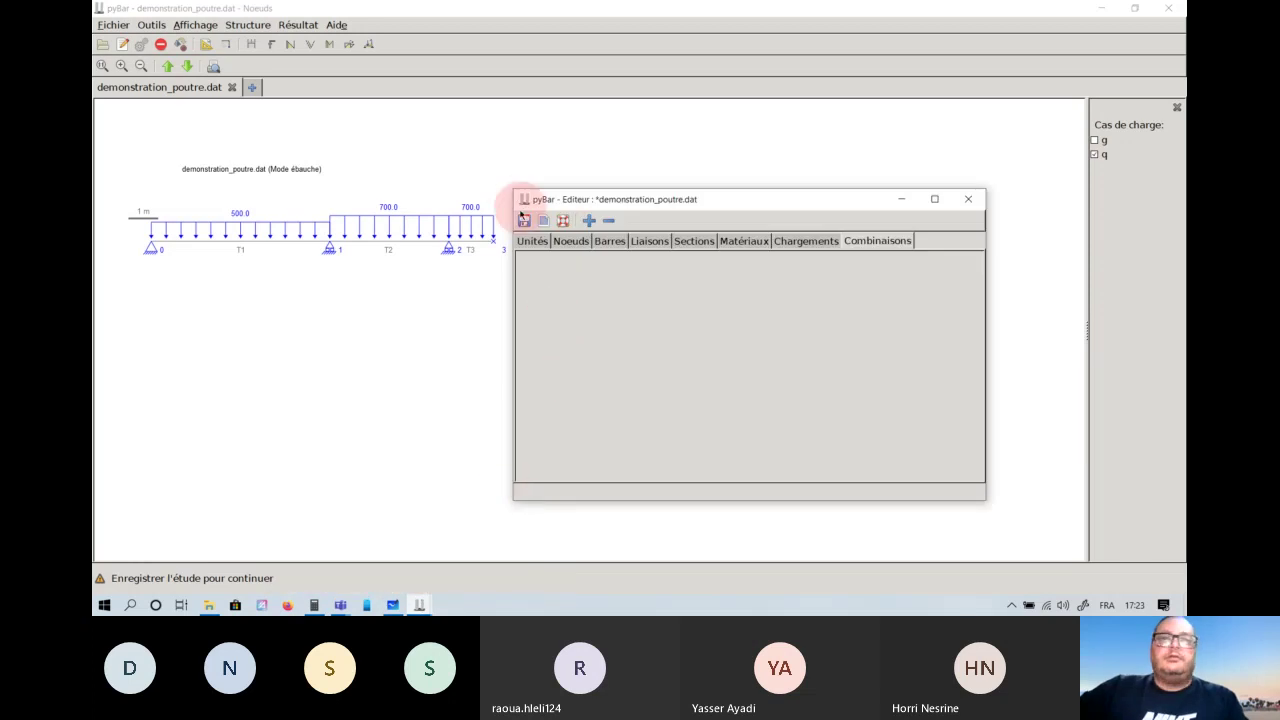
pyautogui.click(524, 220)
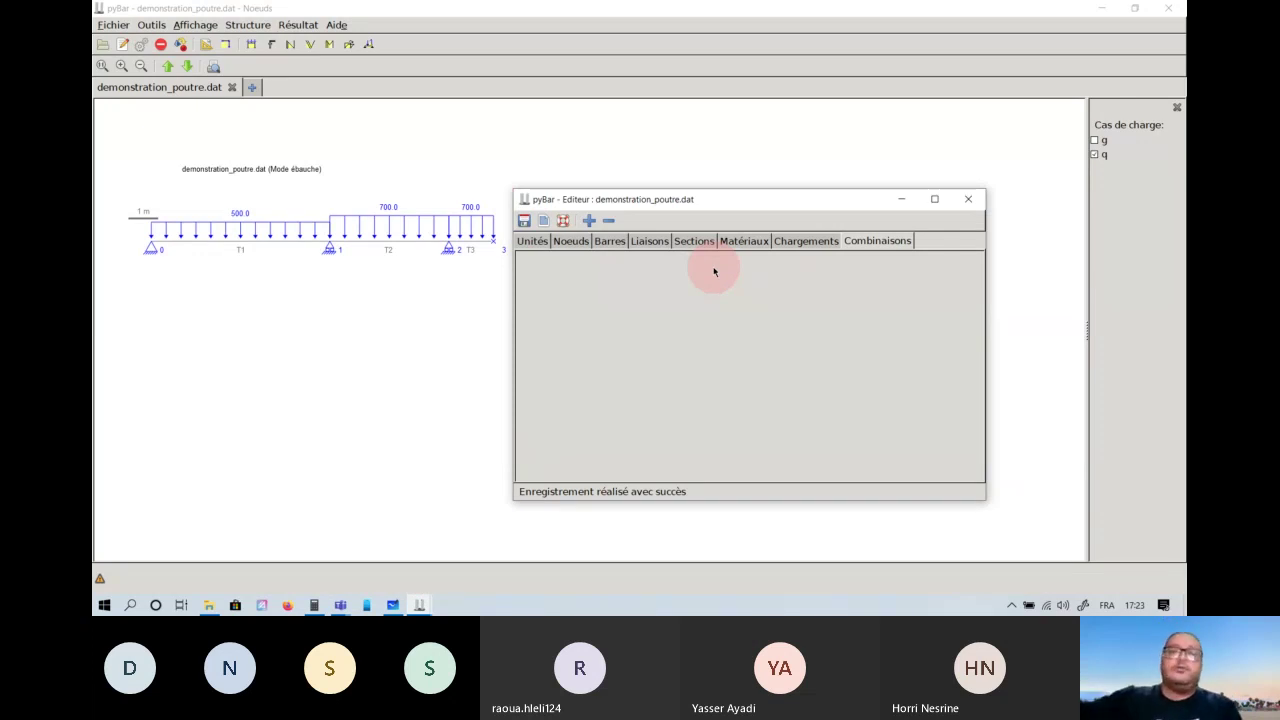
# Switch to Microsoft Whiteboard and review the ELS and ELU formulas and the loaded and unloaded span arrangements.
pyautogui.click(394, 602)
pyautogui.moveTo(743, 343); pyautogui.dragTo(244, 355)
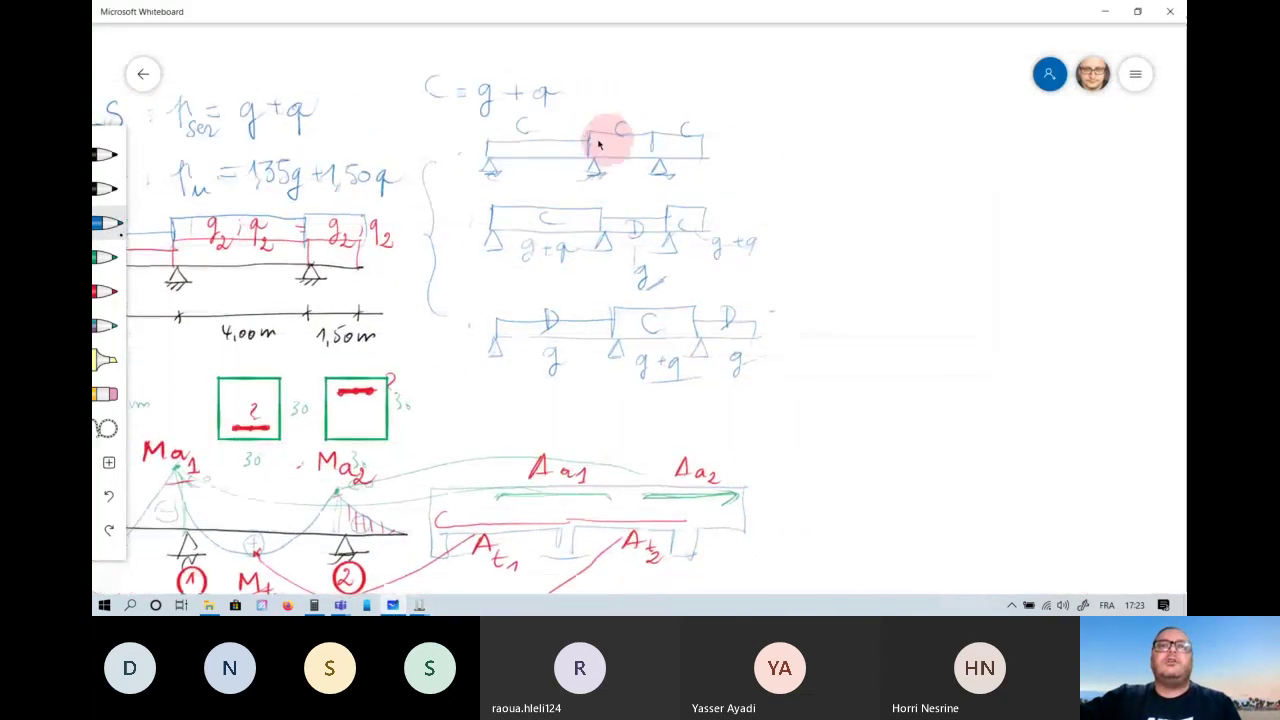
pyautogui.moveTo(894, 277); pyautogui.dragTo(1049, 316)
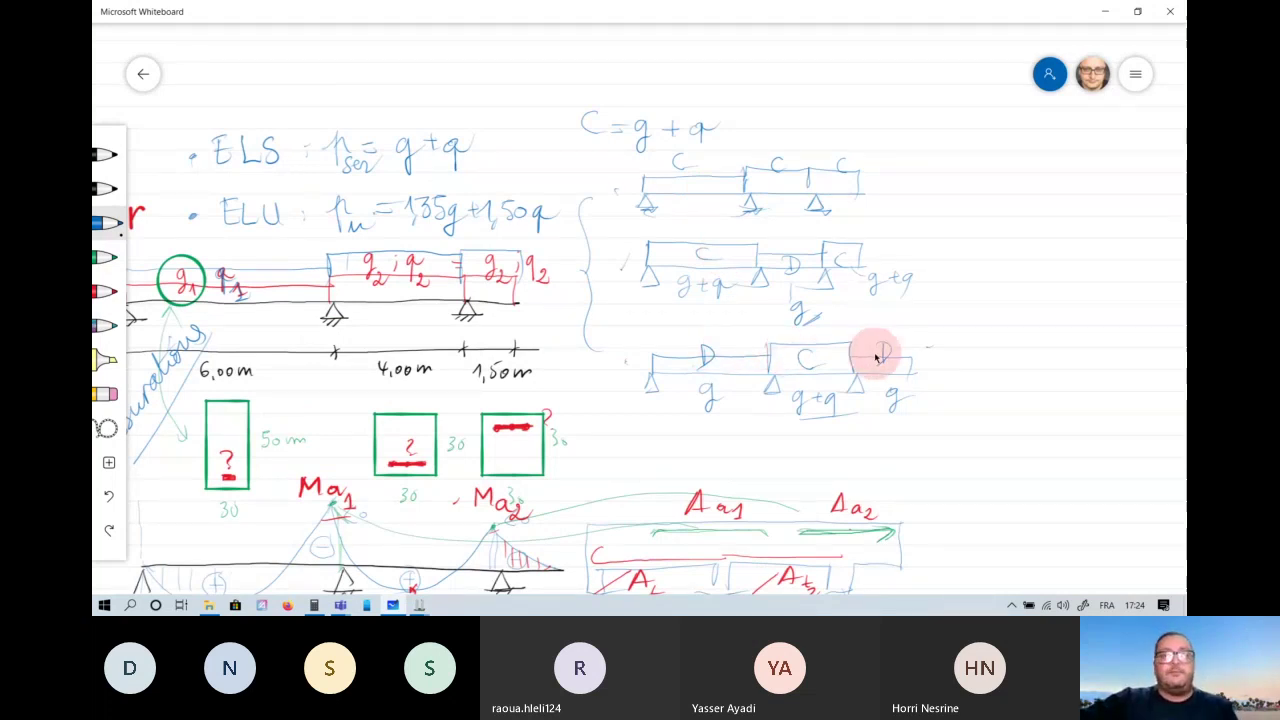
# Return to the pyBar editor, add three load combinations and move the editor window clear of the beam drawing.
pyautogui.click(419, 605)
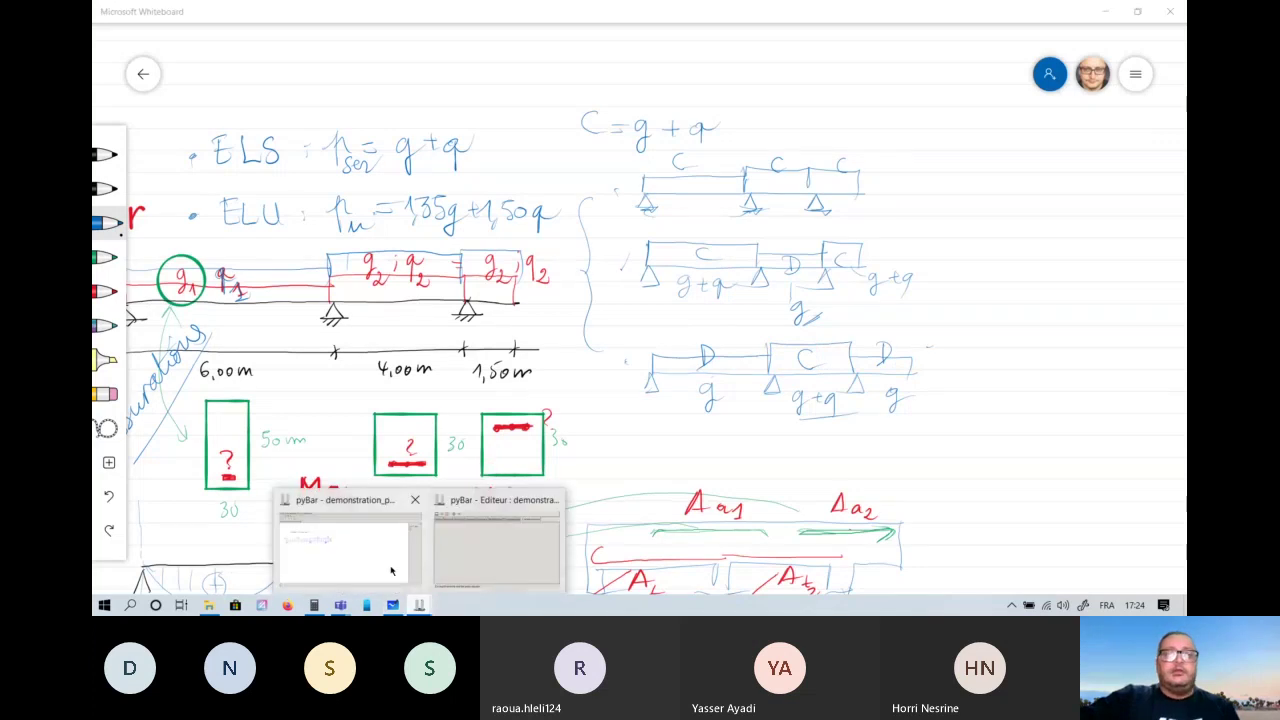
pyautogui.click(391, 570)
pyautogui.moveTo(417, 603)
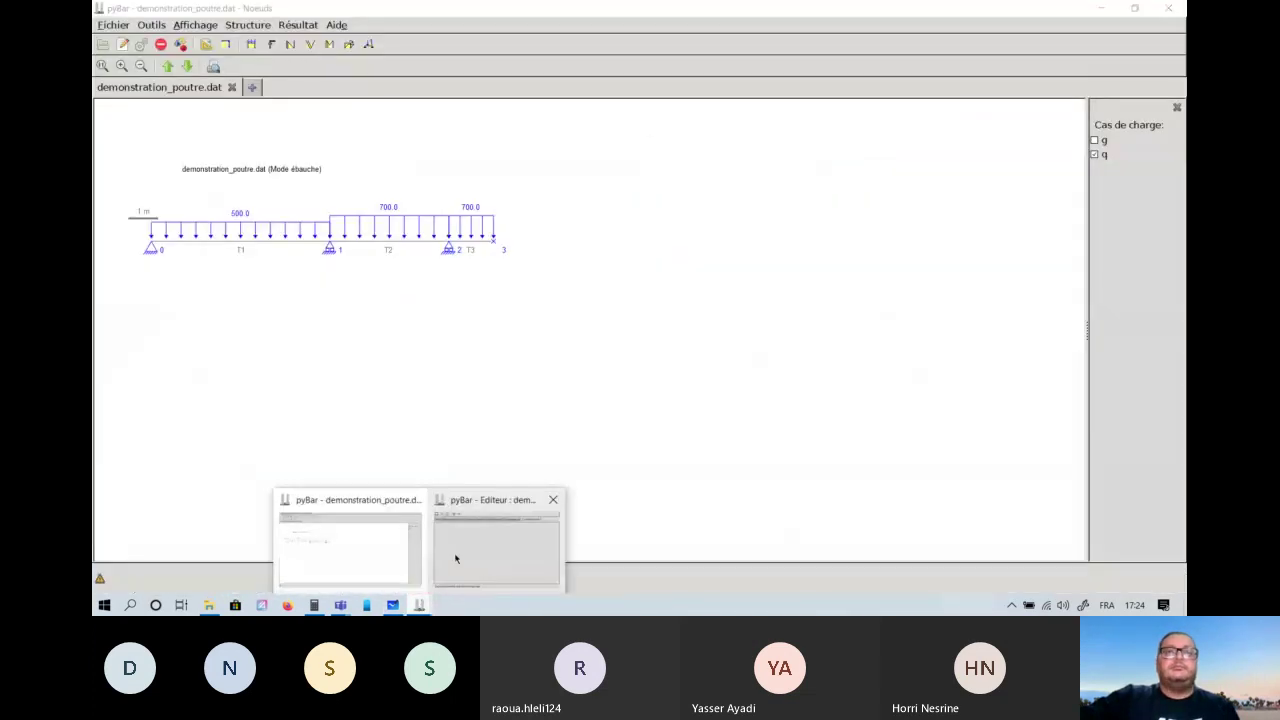
pyautogui.click(455, 559)
pyautogui.click(589, 221)
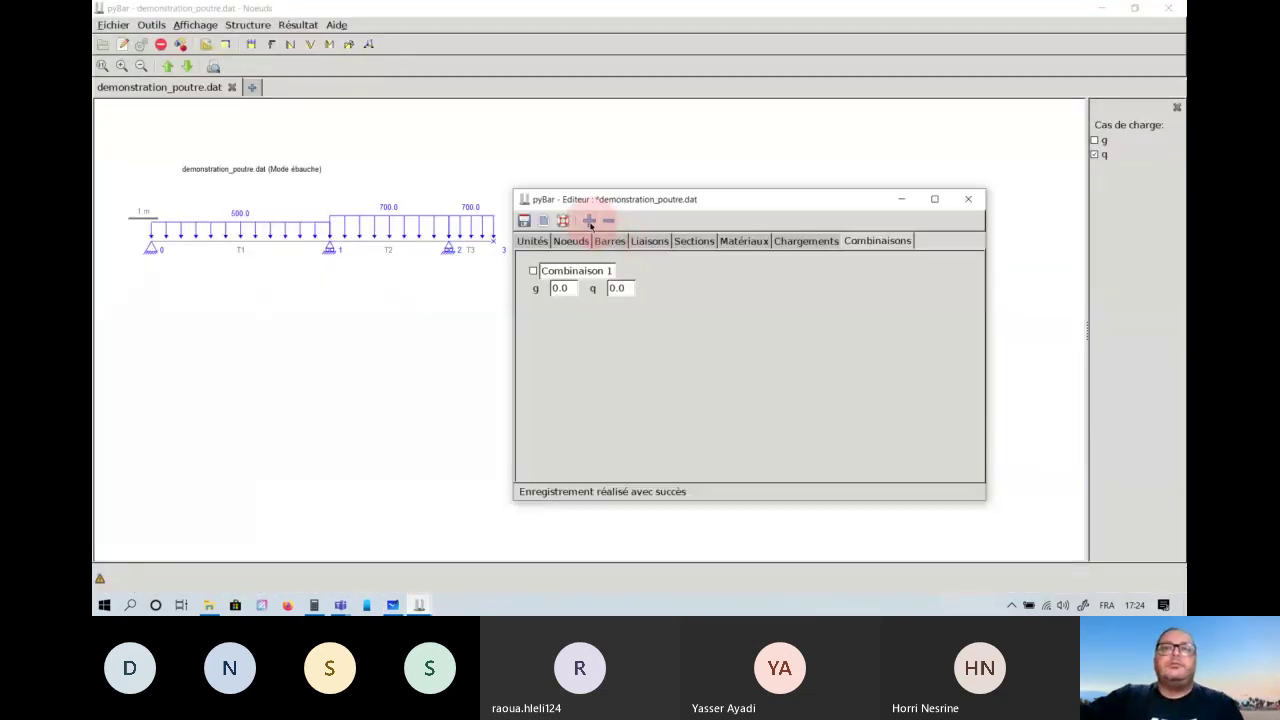
pyautogui.moveTo(630, 199); pyautogui.dragTo(689, 175)
pyautogui.click(607, 198)
pyautogui.click(645, 190)
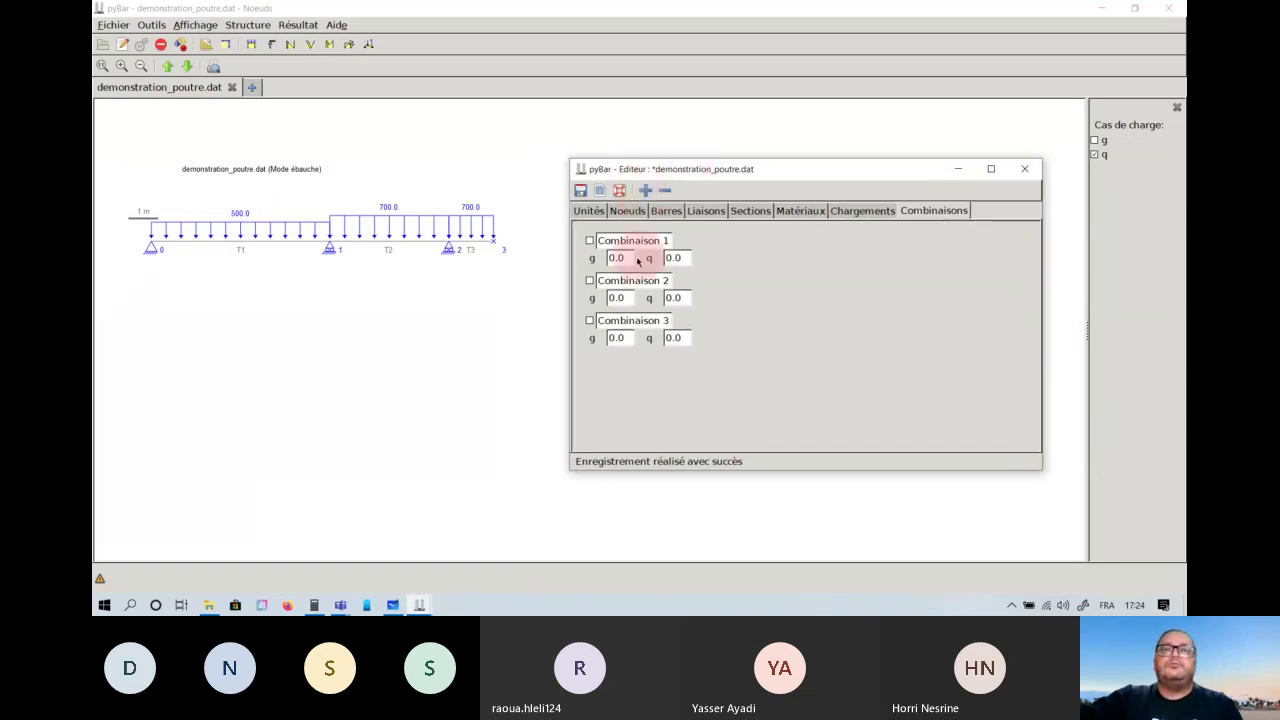
# Rename the first combination ELS CCC and set its g and q coefficients to 1.
pyautogui.tripleClick(636, 247)
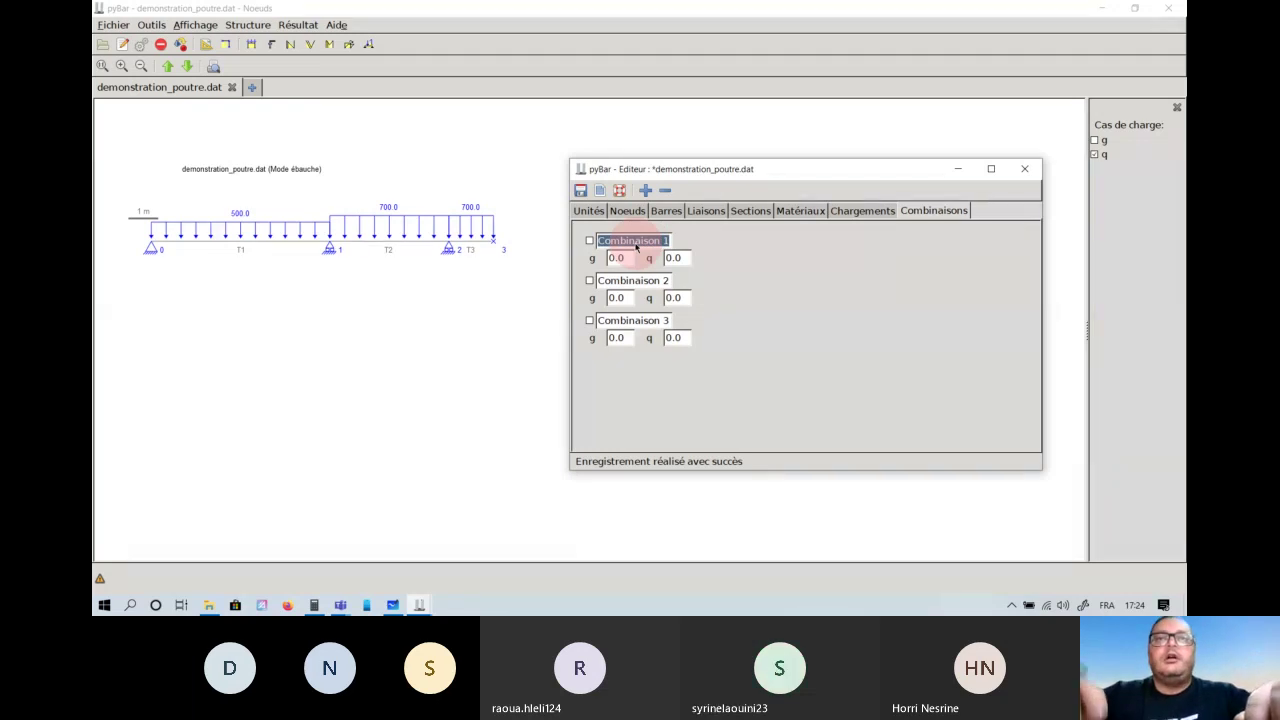
pyautogui.click(417, 600)
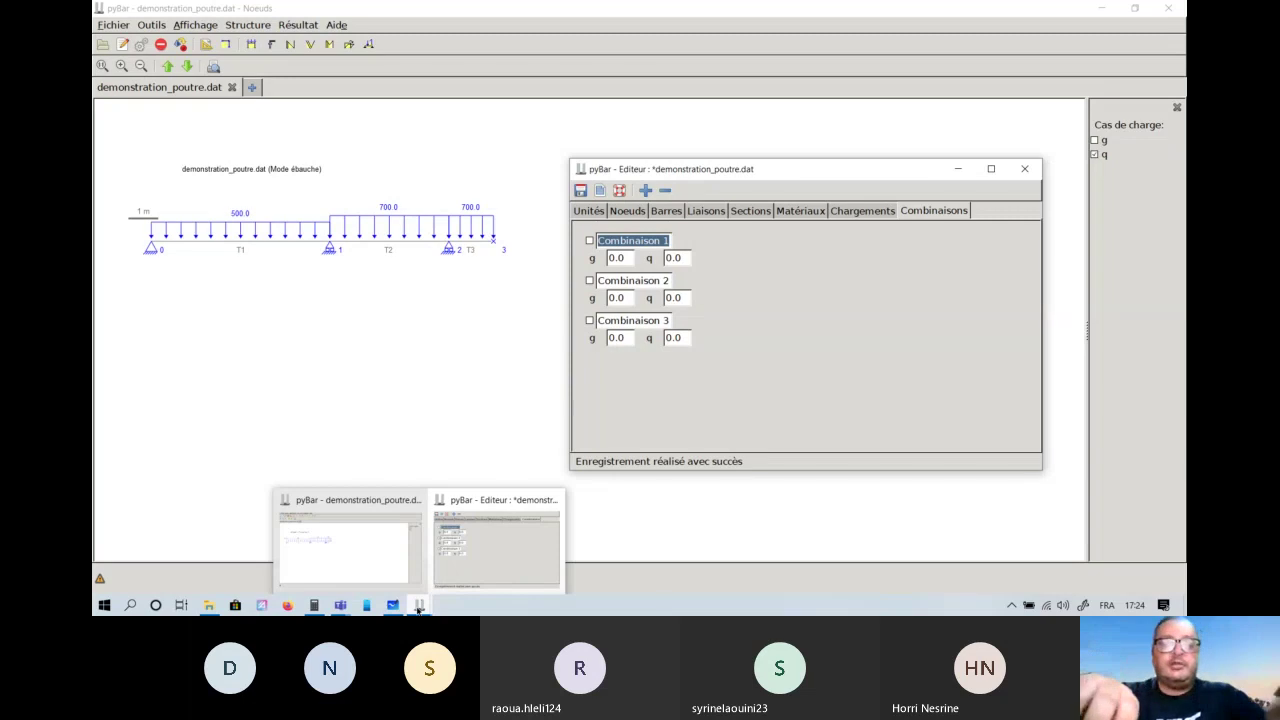
pyautogui.write('ELS CCC')
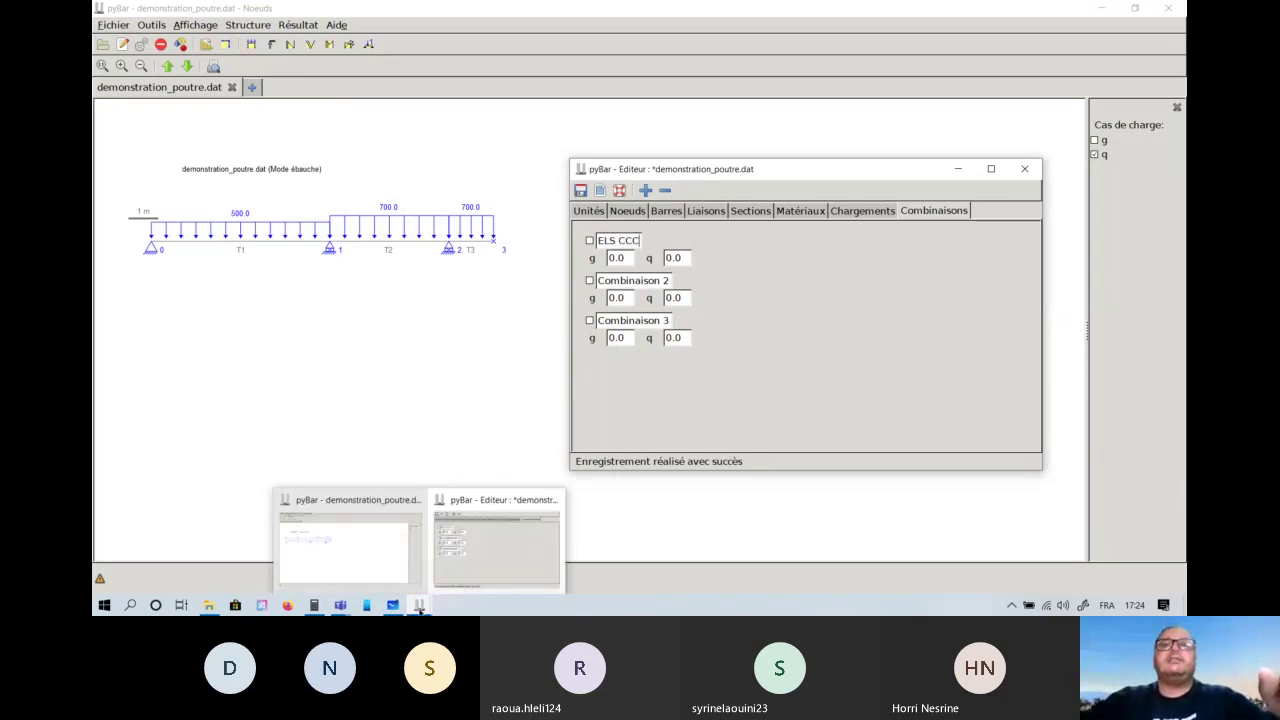
pyautogui.click(616, 338)
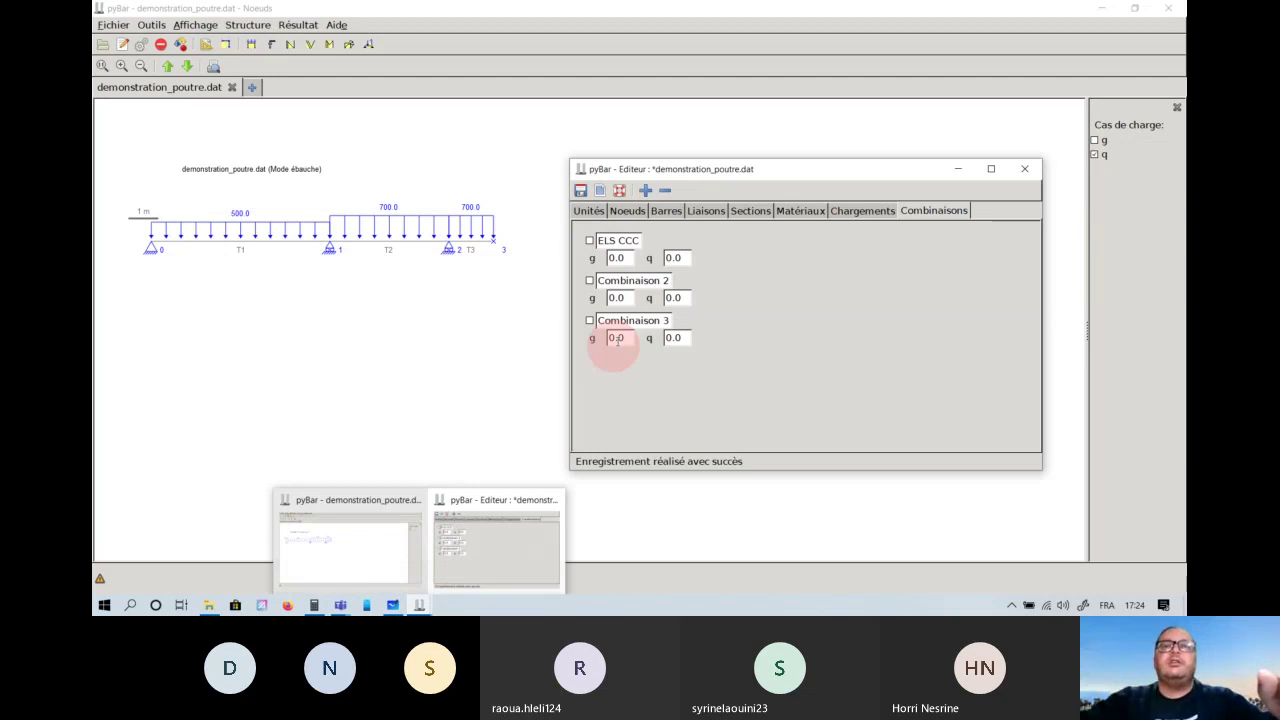
pyautogui.click(598, 259)
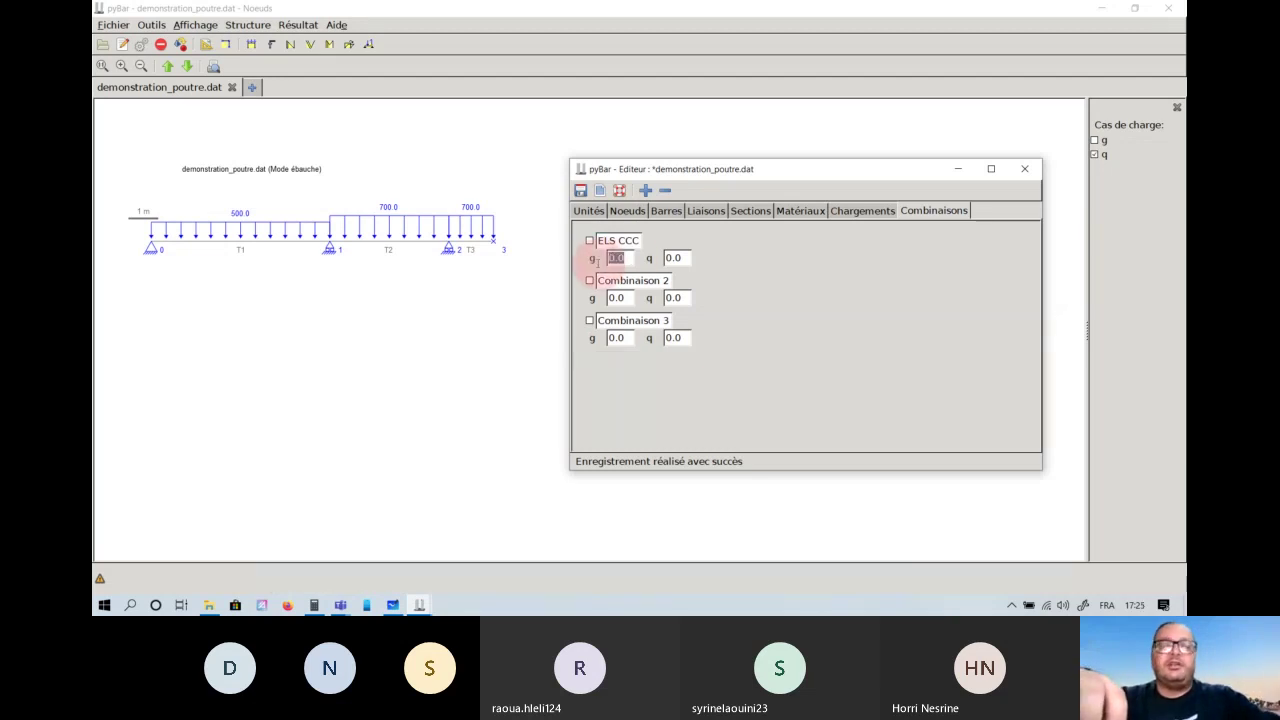
pyautogui.write('1')
pyautogui.click(673, 258)
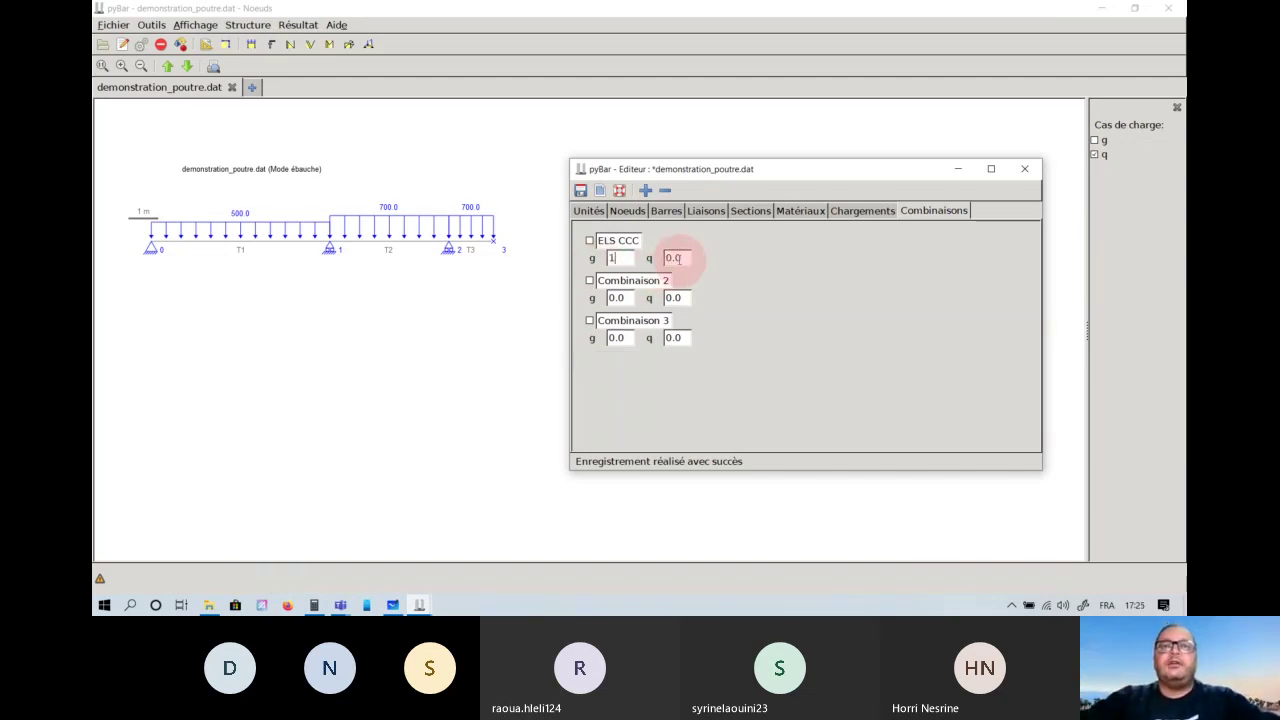
pyautogui.write('1')
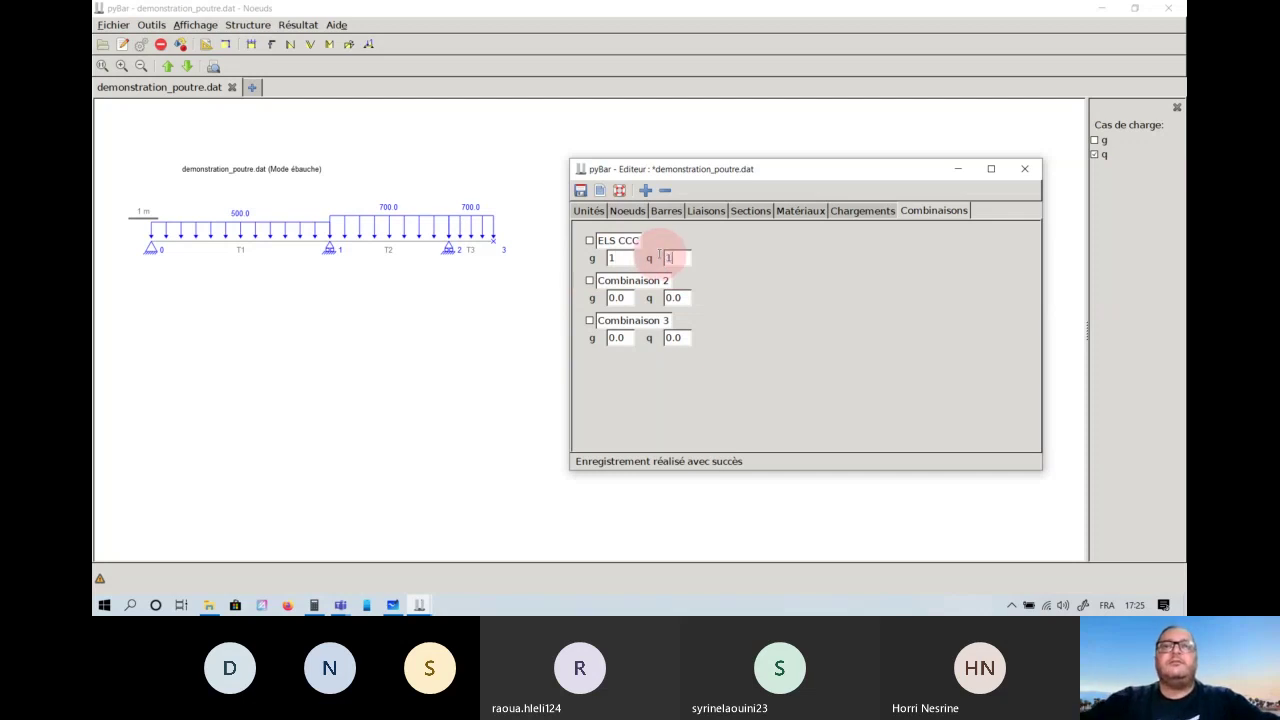
# Rename the second combination ELS CDC and set its g coefficient to 1.
pyautogui.click(630, 281)
pyautogui.click(589, 280)
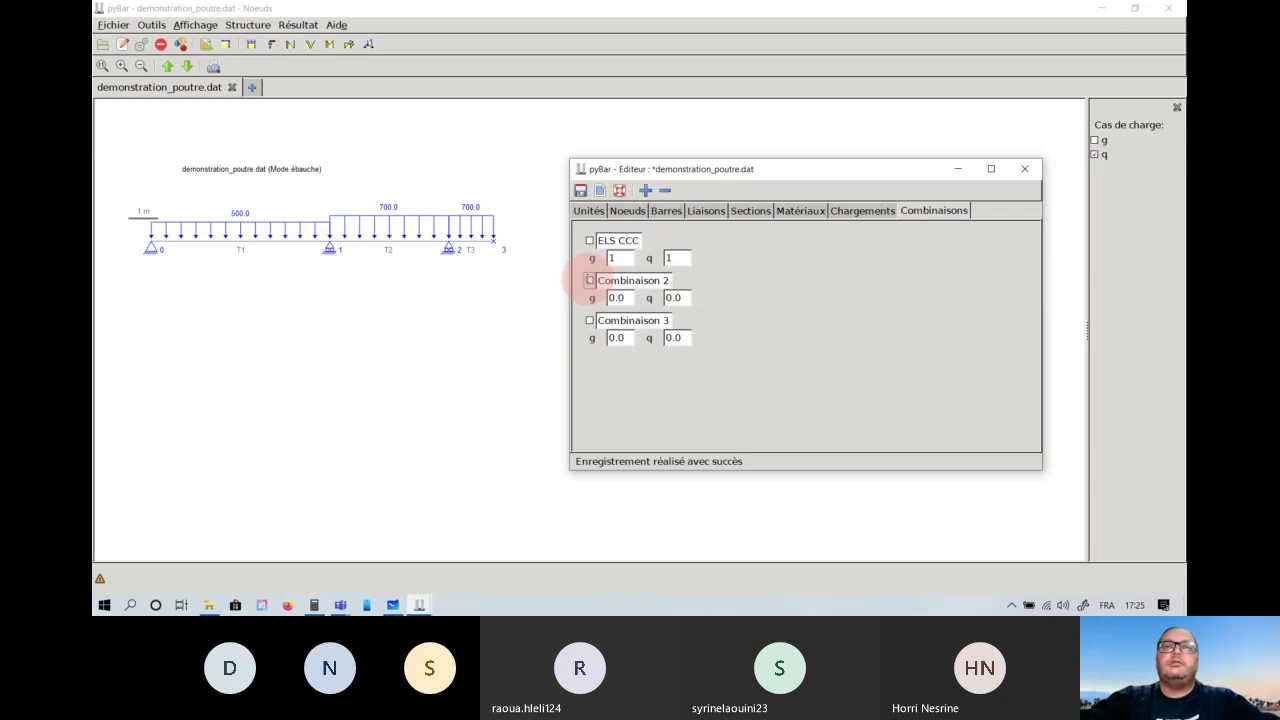
pyautogui.tripleClick(597, 281)
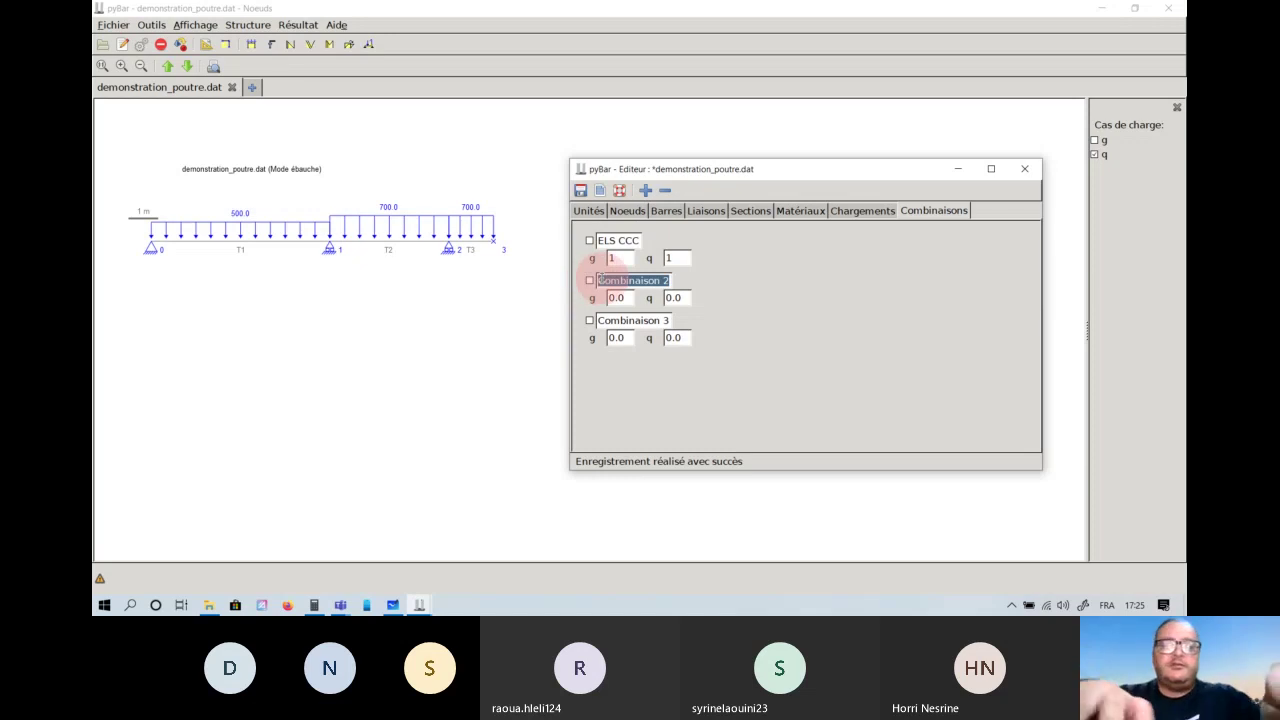
pyautogui.write('ELS')
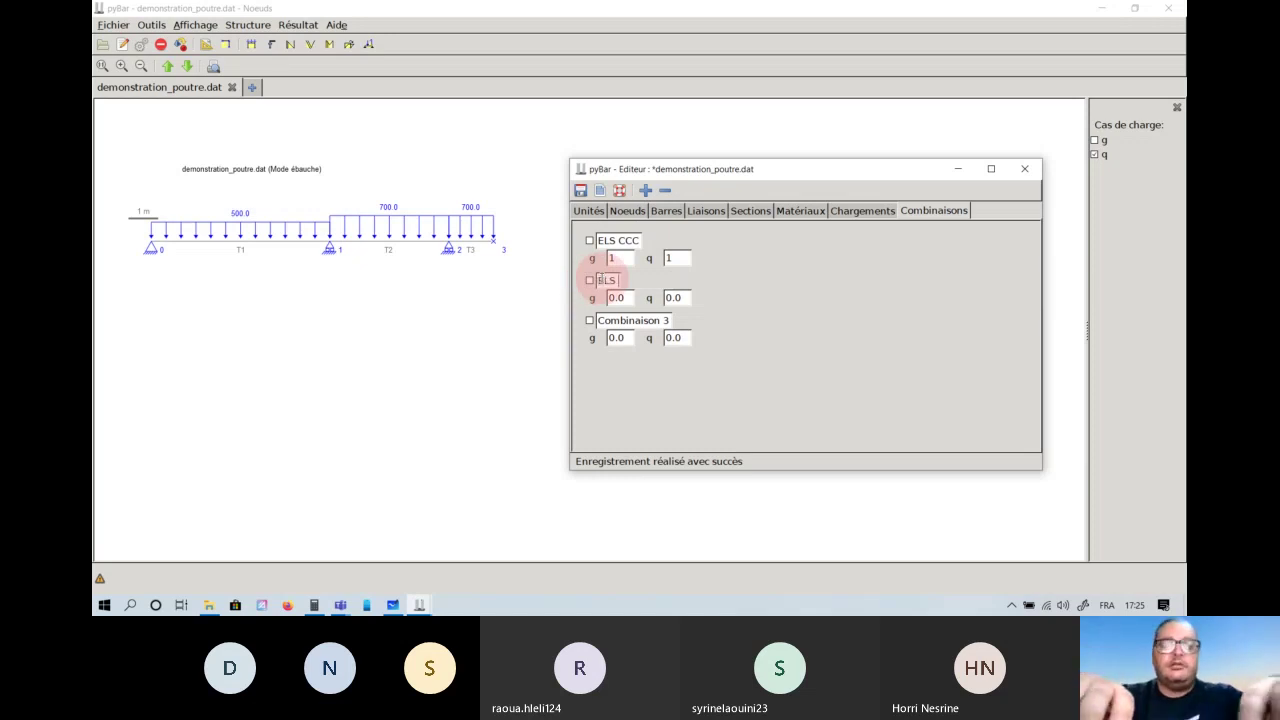
pyautogui.write(' CD')
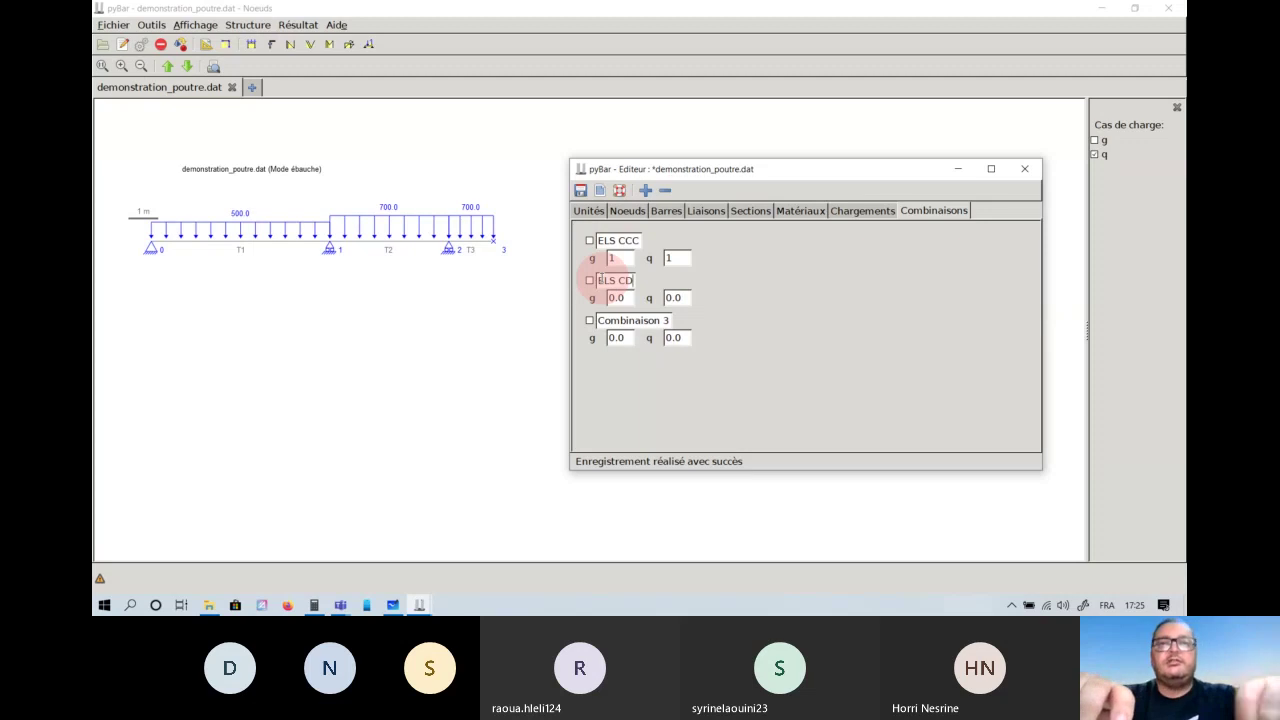
pyautogui.write('C')
pyautogui.tripleClick(615, 297)
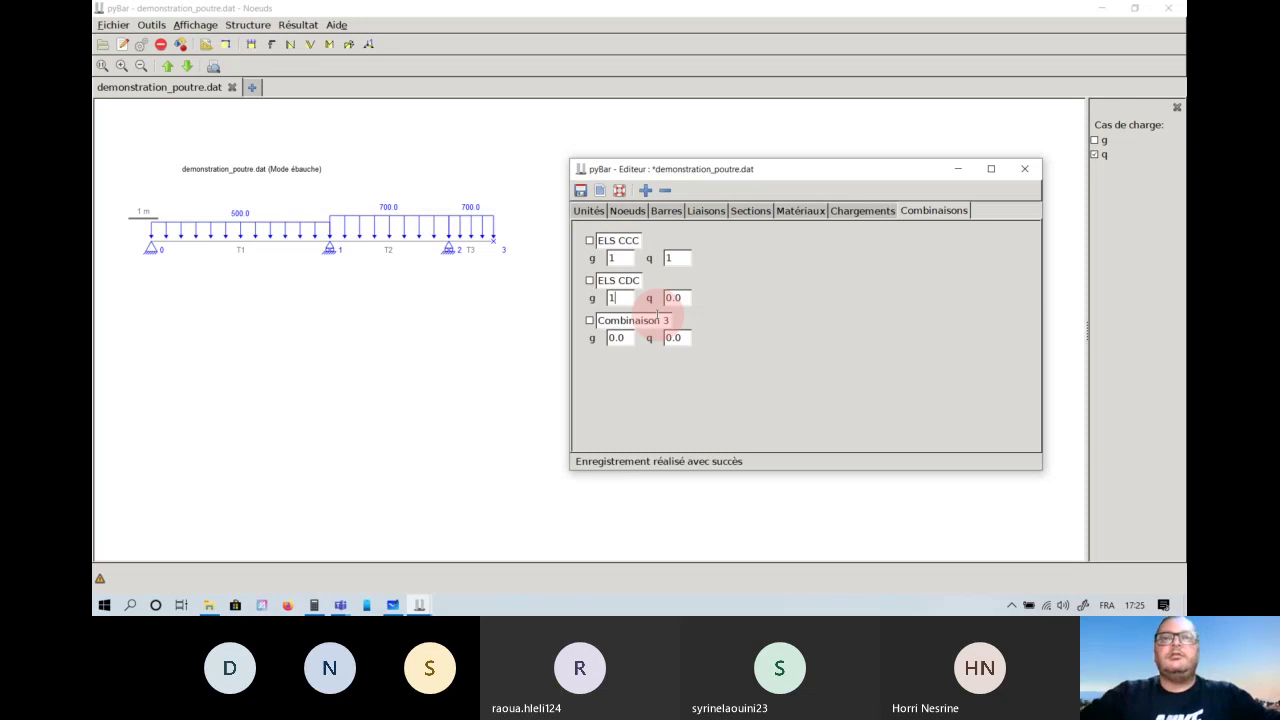
pyautogui.moveTo(688, 292); pyautogui.dragTo(650, 292)
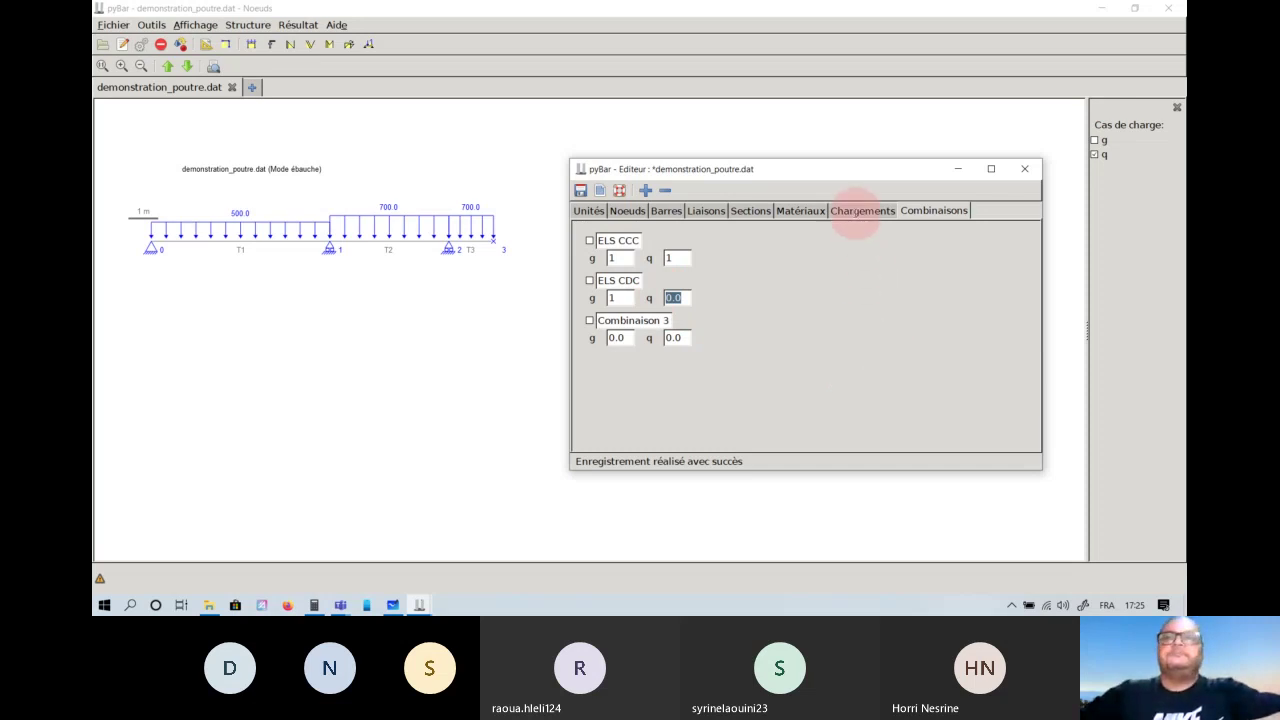
# Review the distributed loads defined in load cases q and g.
pyautogui.click(858, 212)
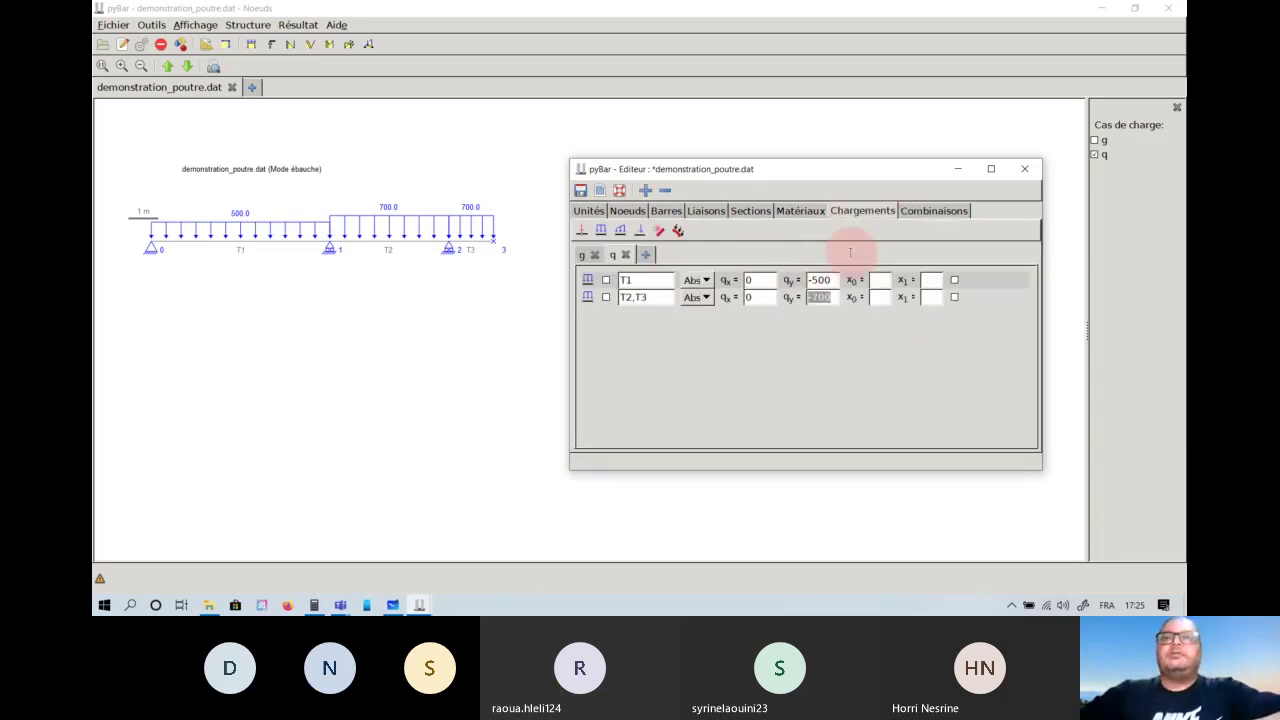
pyautogui.click(582, 254)
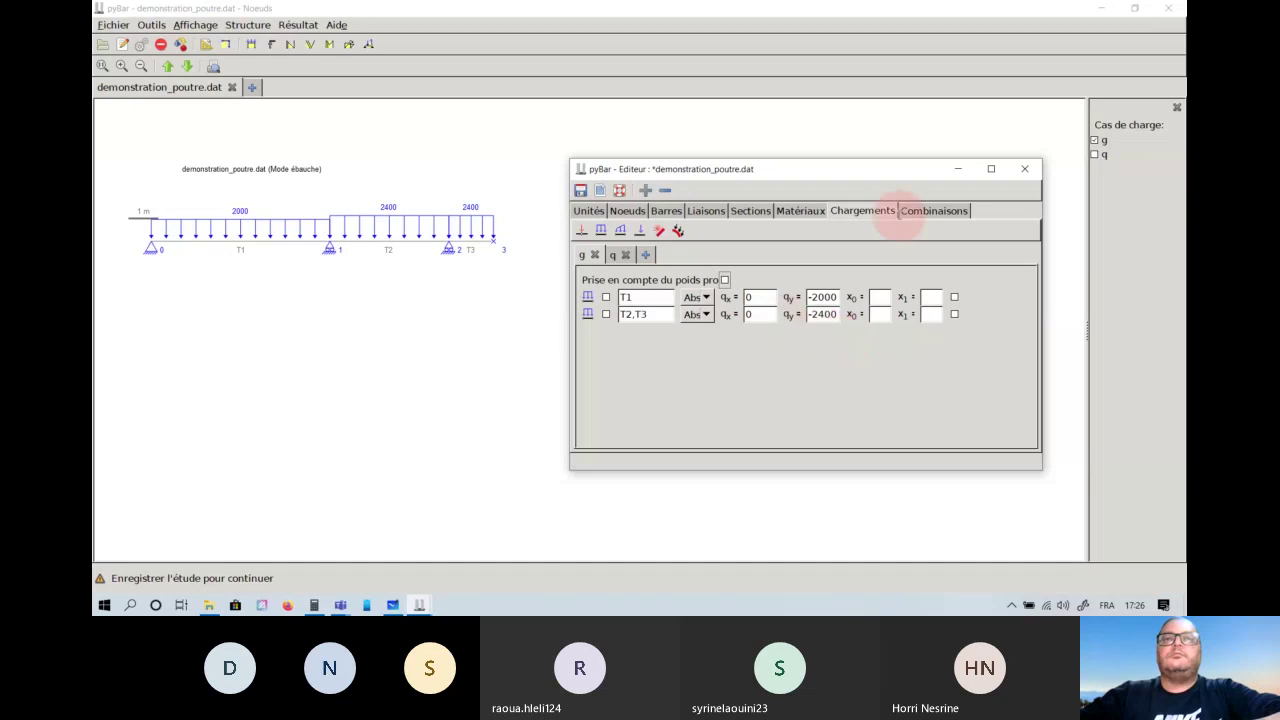
# Compare the load combinations with the distributed loads defined in load case q.
pyautogui.click(930, 211)
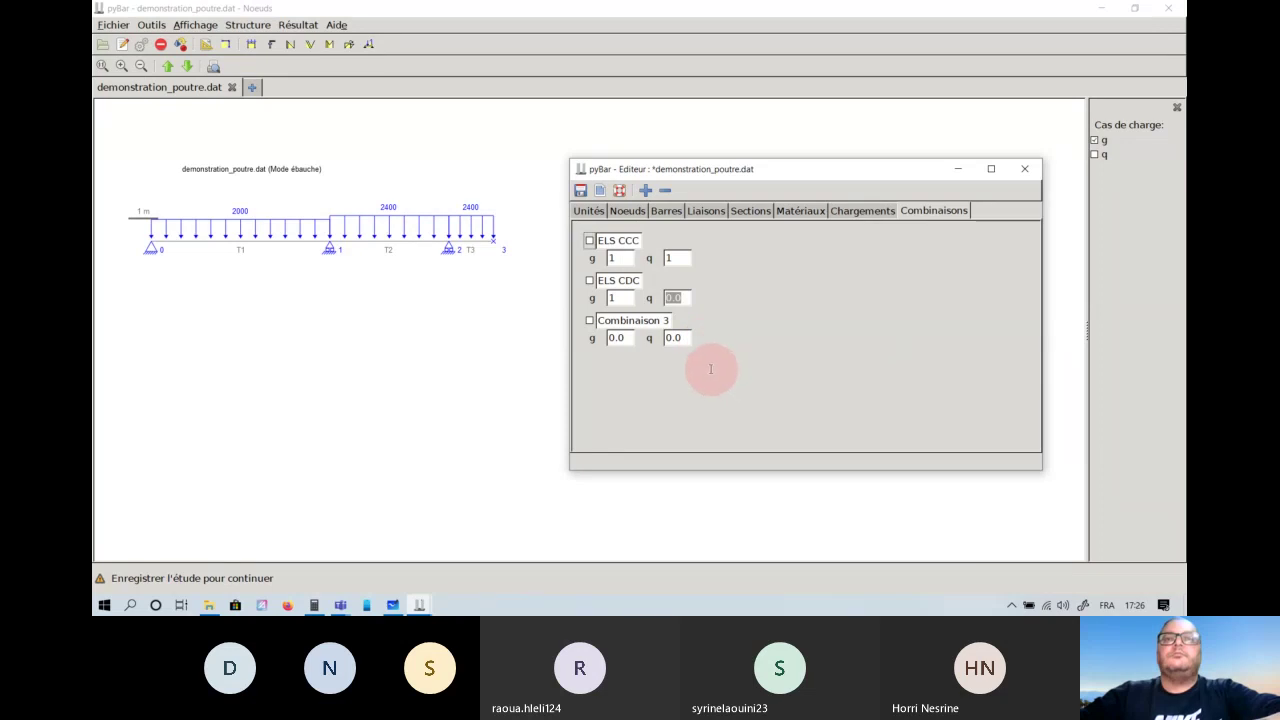
pyautogui.click(861, 211)
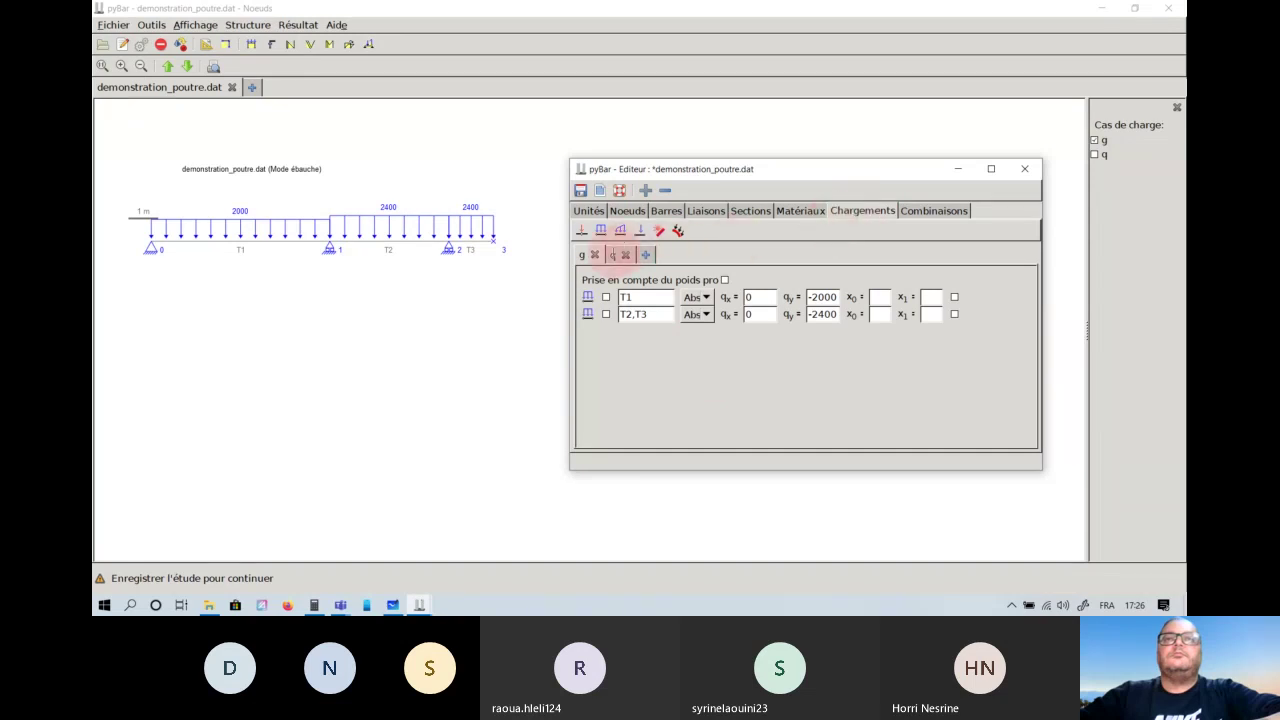
pyautogui.click(614, 254)
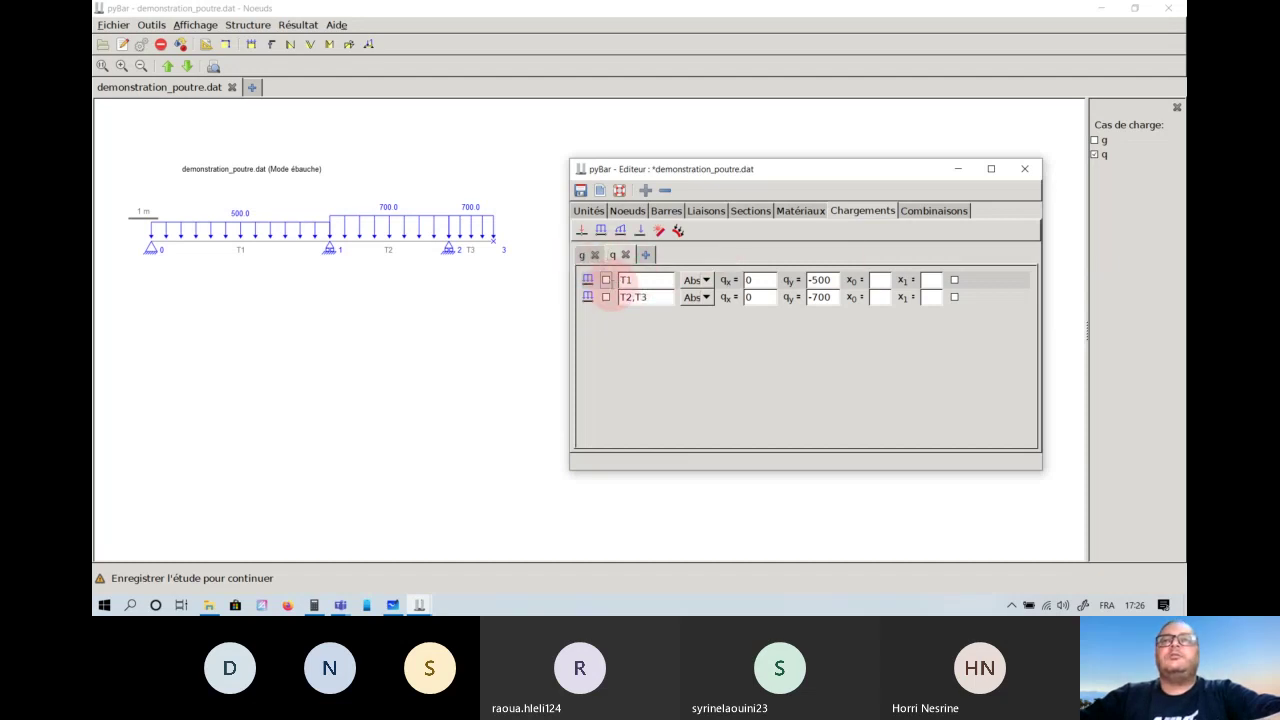
# Delete the three load combinations Combinaison 3, ELS CDC and ELS CCC.
pyautogui.click(925, 211)
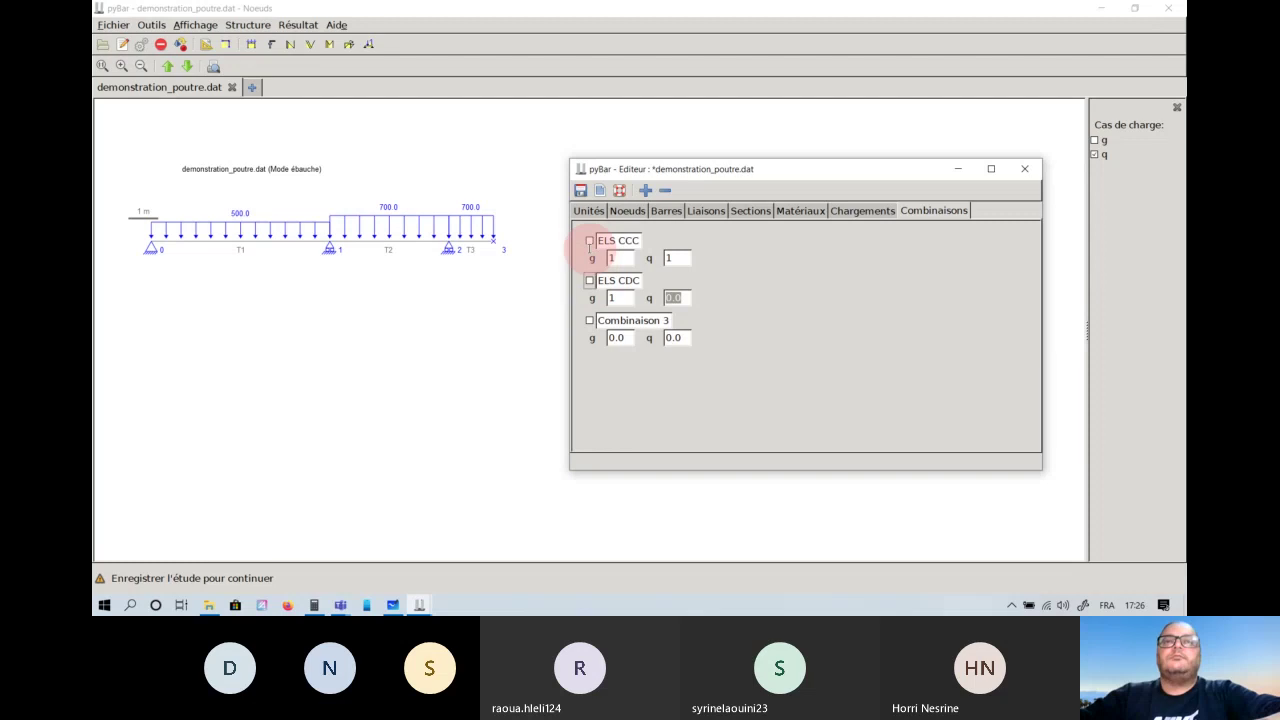
pyautogui.moveTo(679, 171); pyautogui.dragTo(651, 221)
pyautogui.click(561, 370)
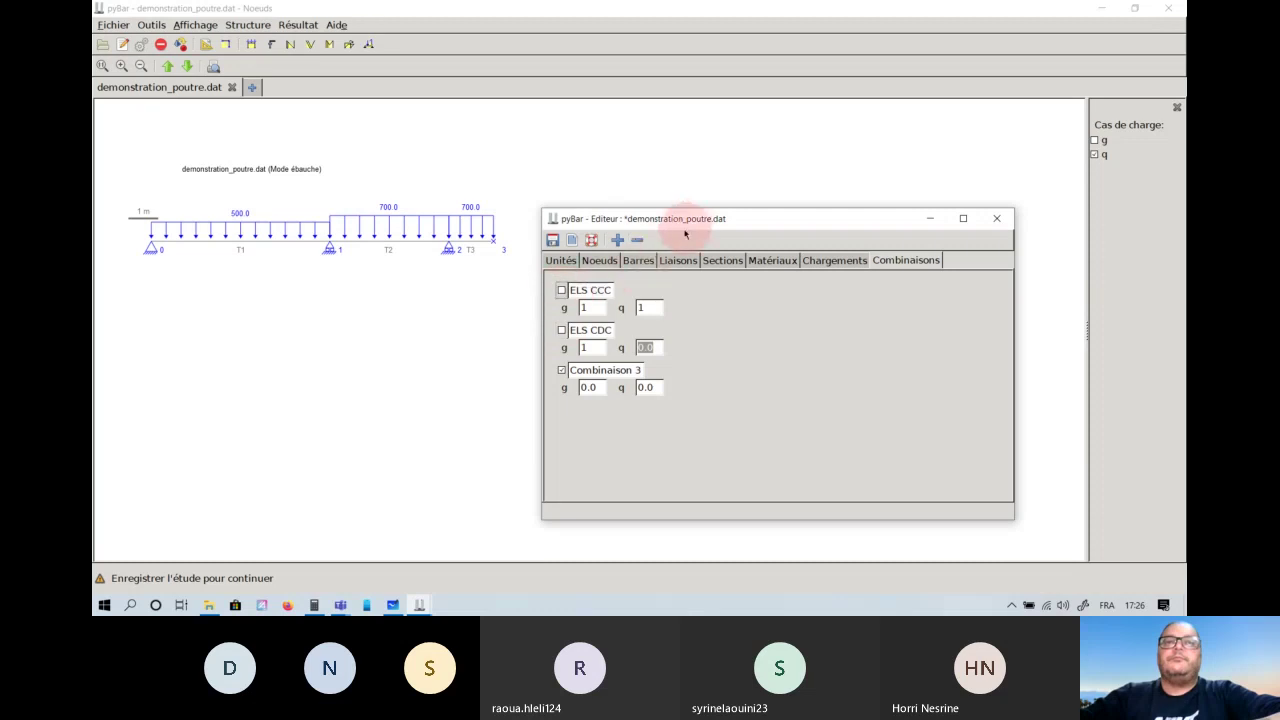
pyautogui.click(637, 240)
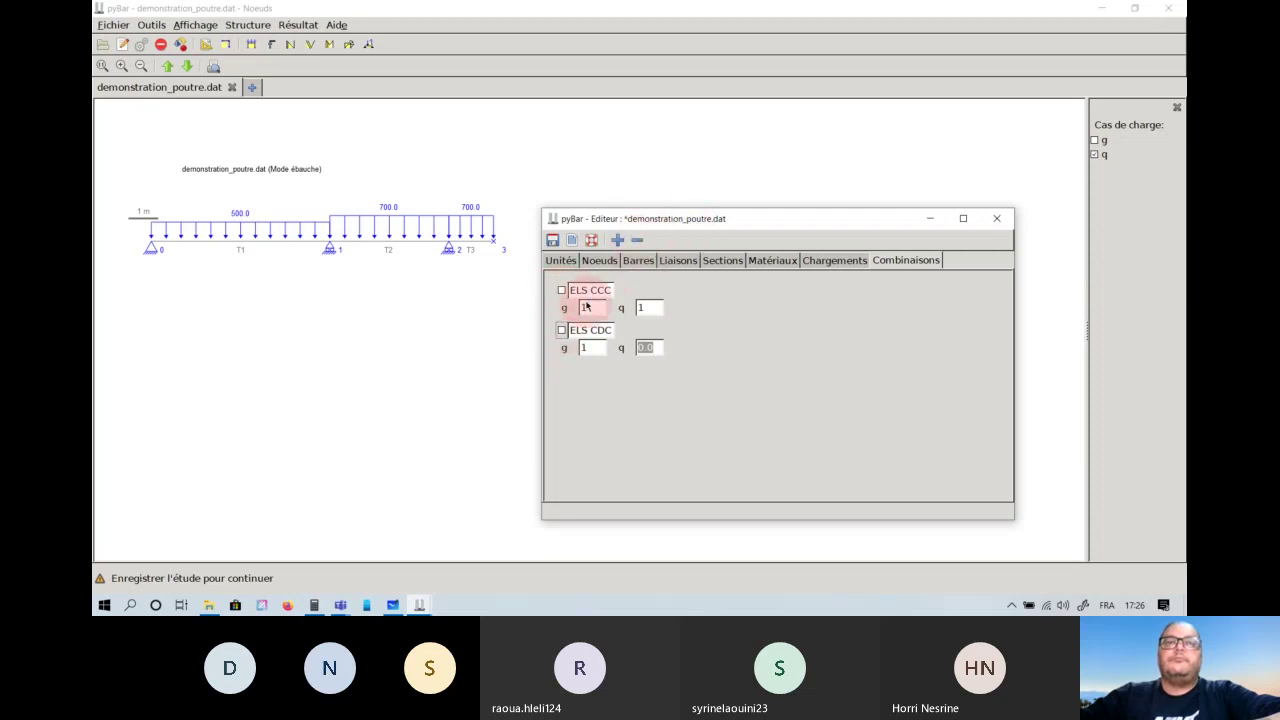
pyautogui.moveTo(630, 218); pyautogui.dragTo(673, 214)
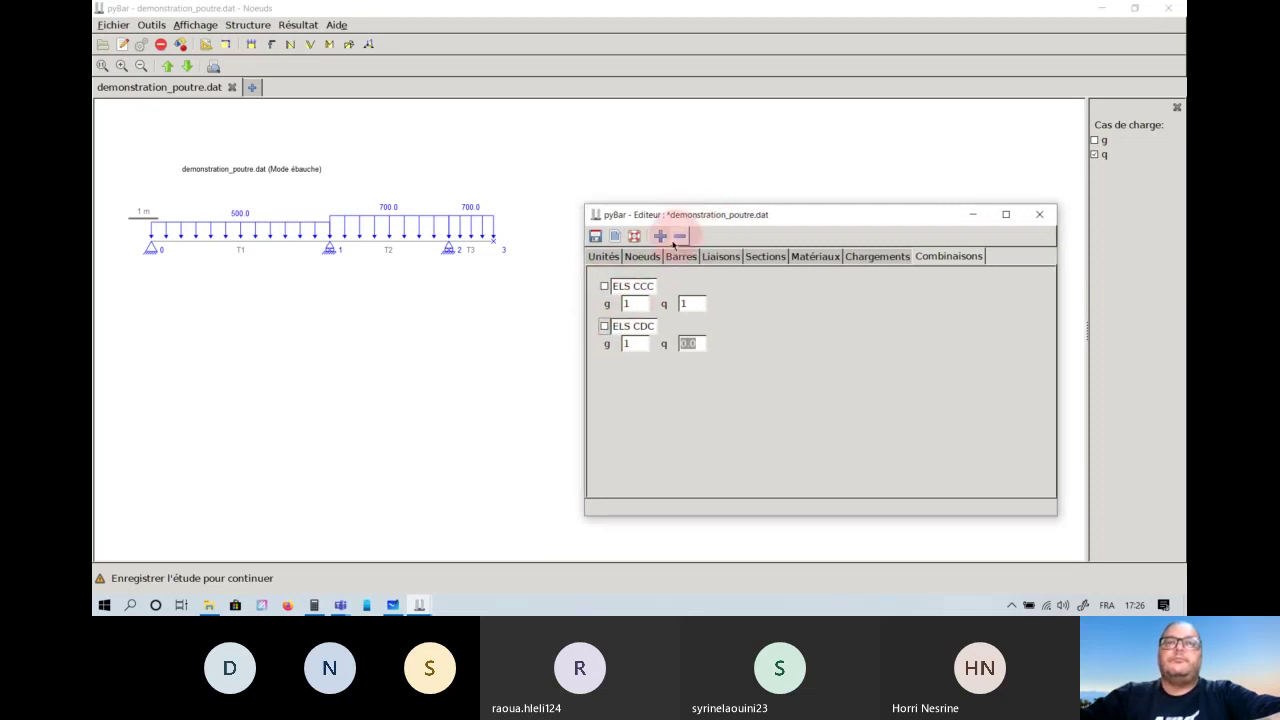
pyautogui.click(605, 328)
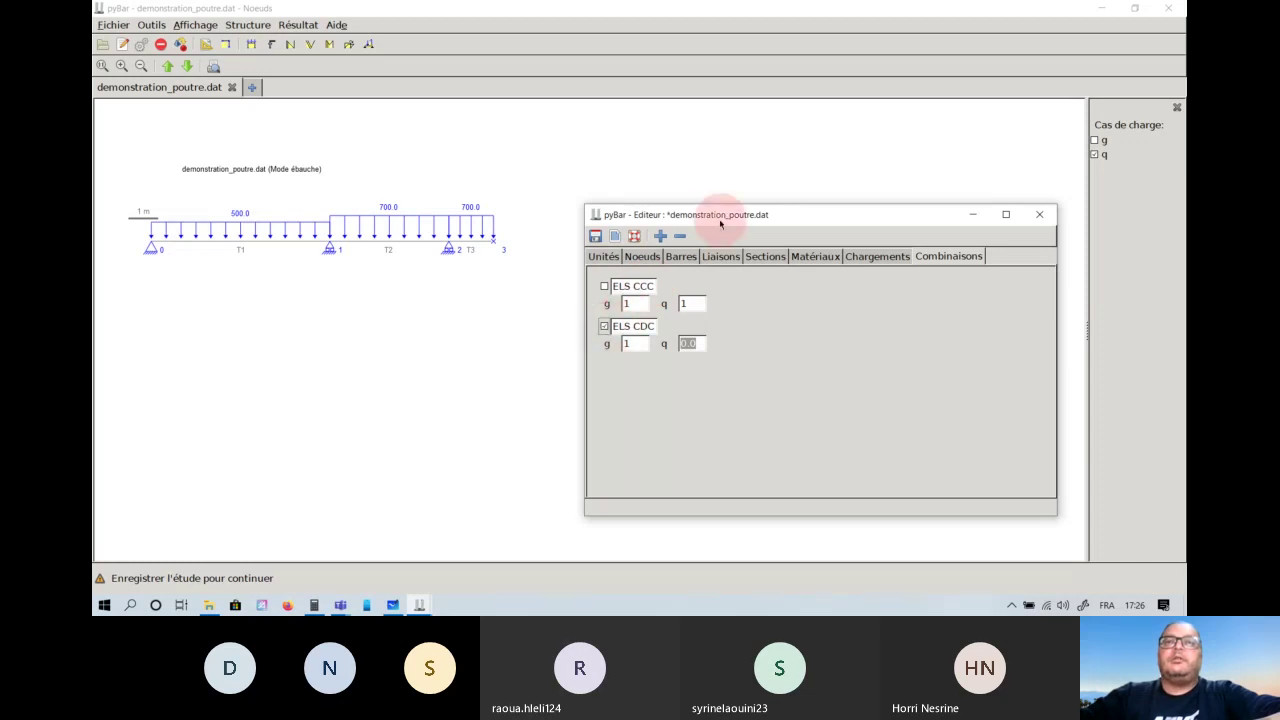
pyautogui.click(681, 235)
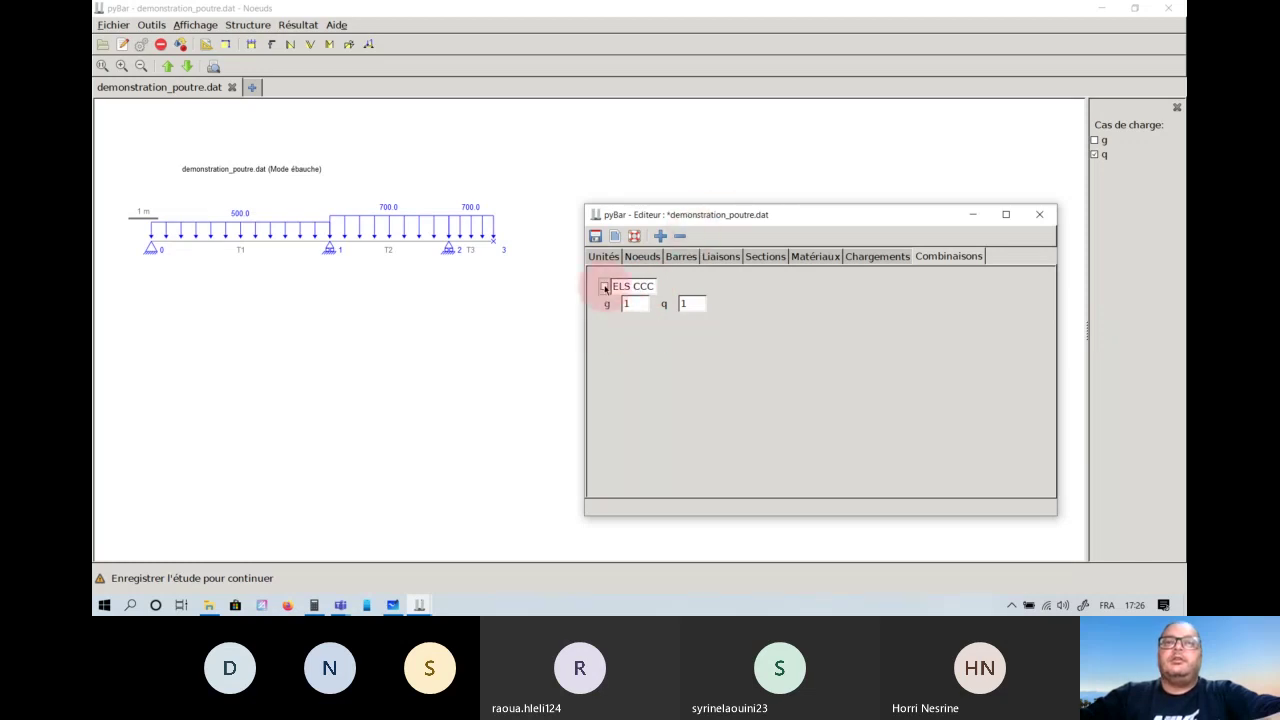
pyautogui.moveTo(686, 221); pyautogui.dragTo(705, 187)
pyautogui.click(624, 251)
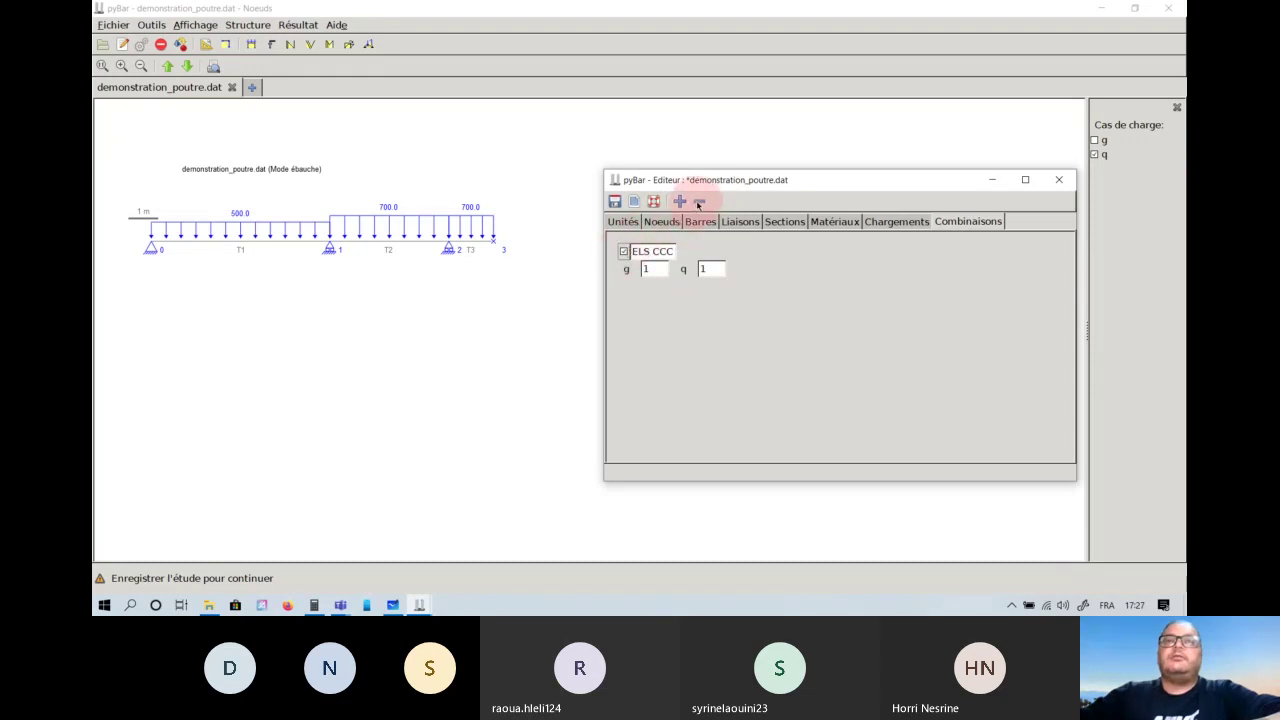
pyautogui.click(624, 251)
pyautogui.click(698, 202)
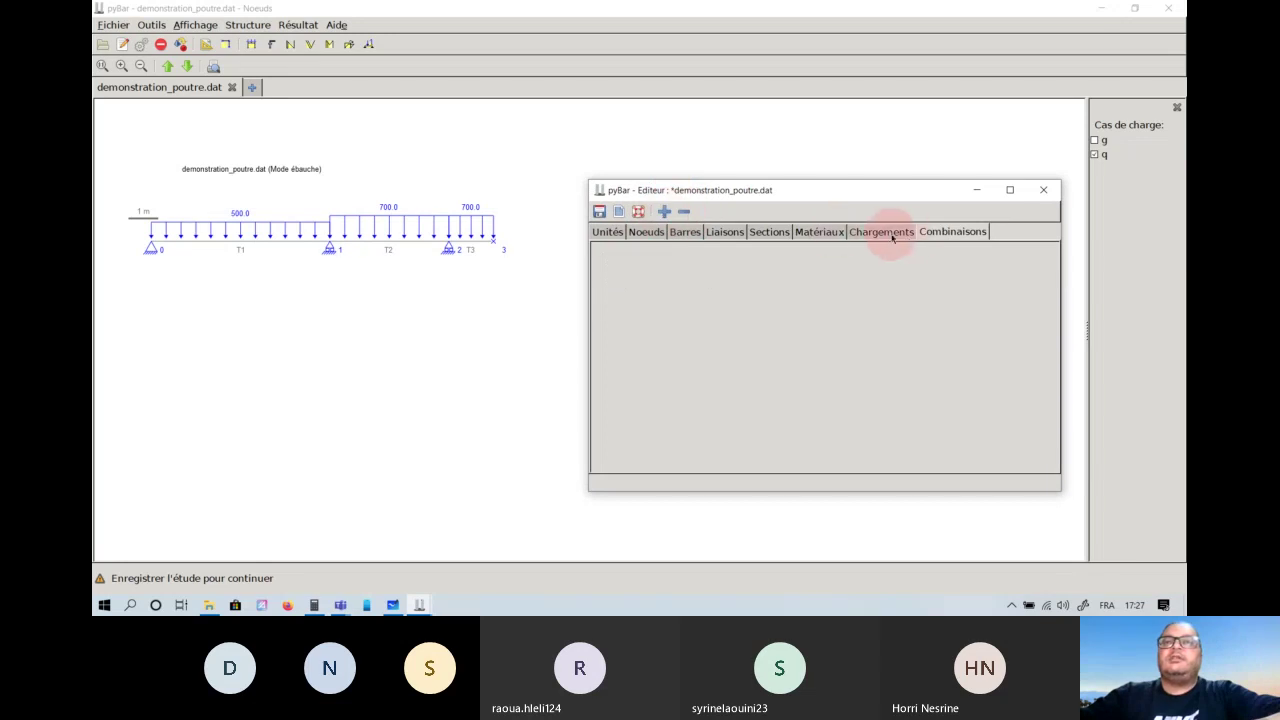
# Check the distributed loads in cases g and q, and delete load case q.
pyautogui.moveTo(762, 192); pyautogui.dragTo(730, 187)
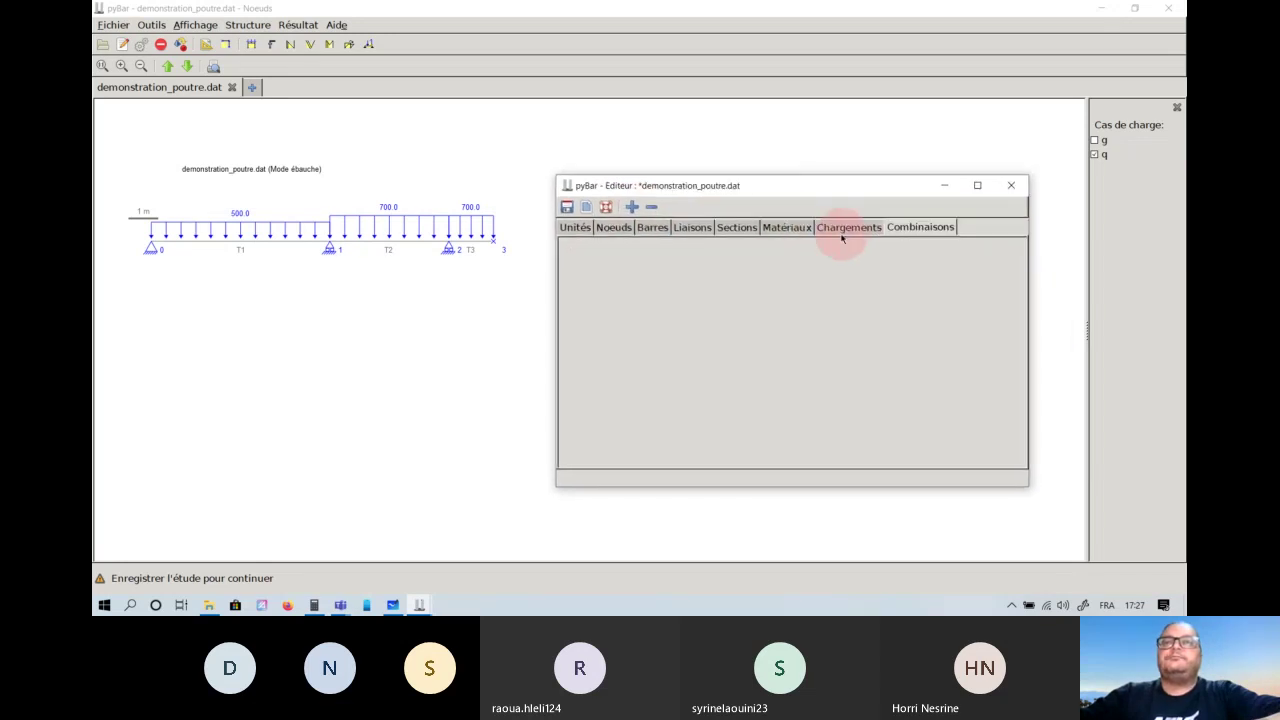
pyautogui.click(850, 229)
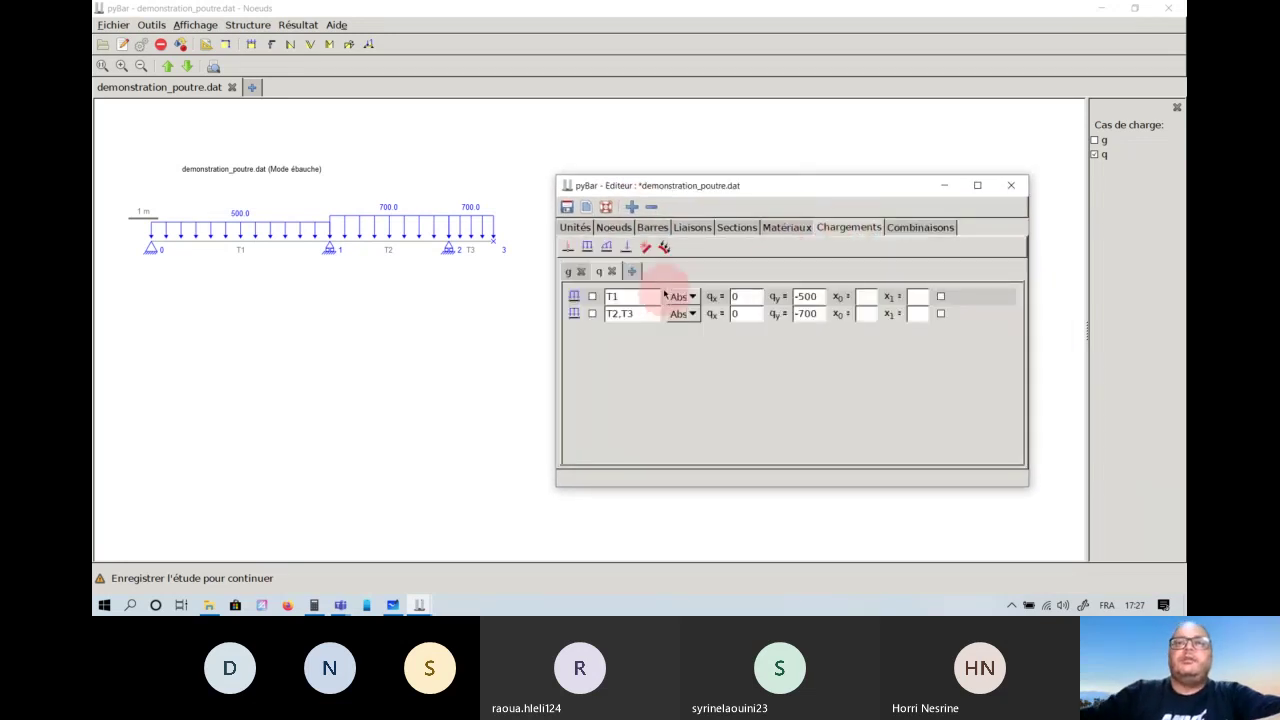
pyautogui.click(570, 271)
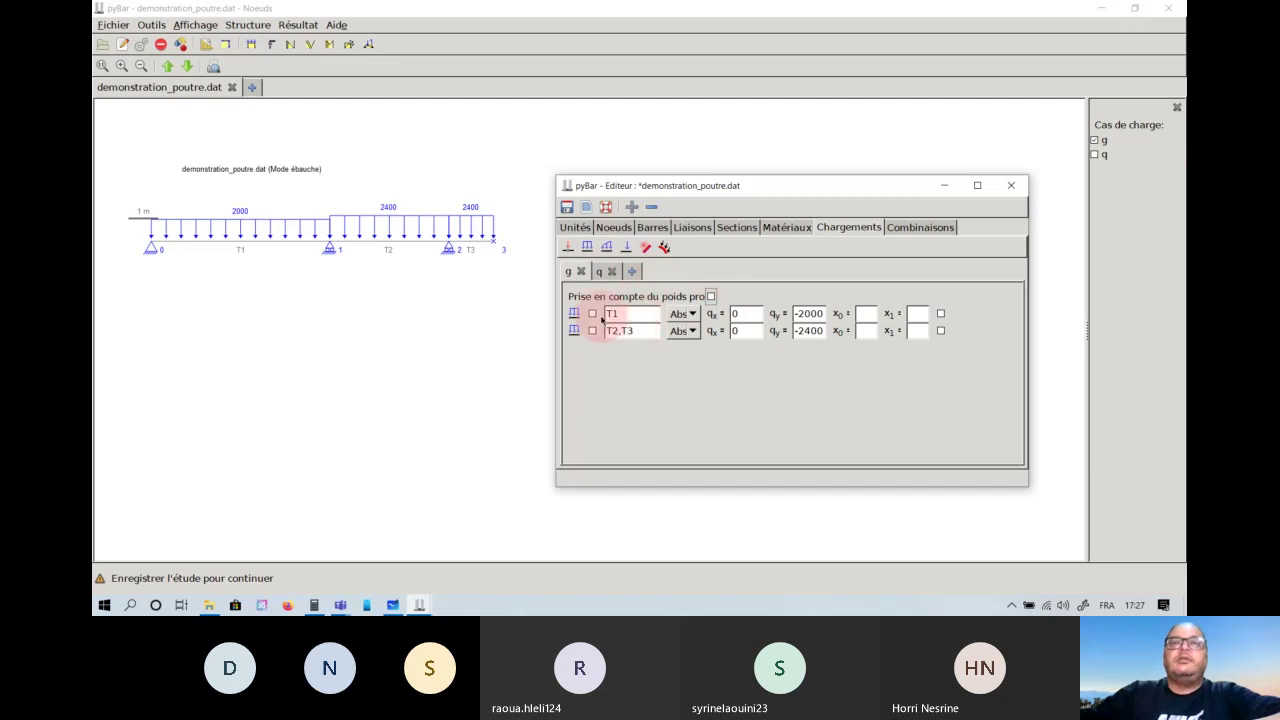
pyautogui.click(605, 272)
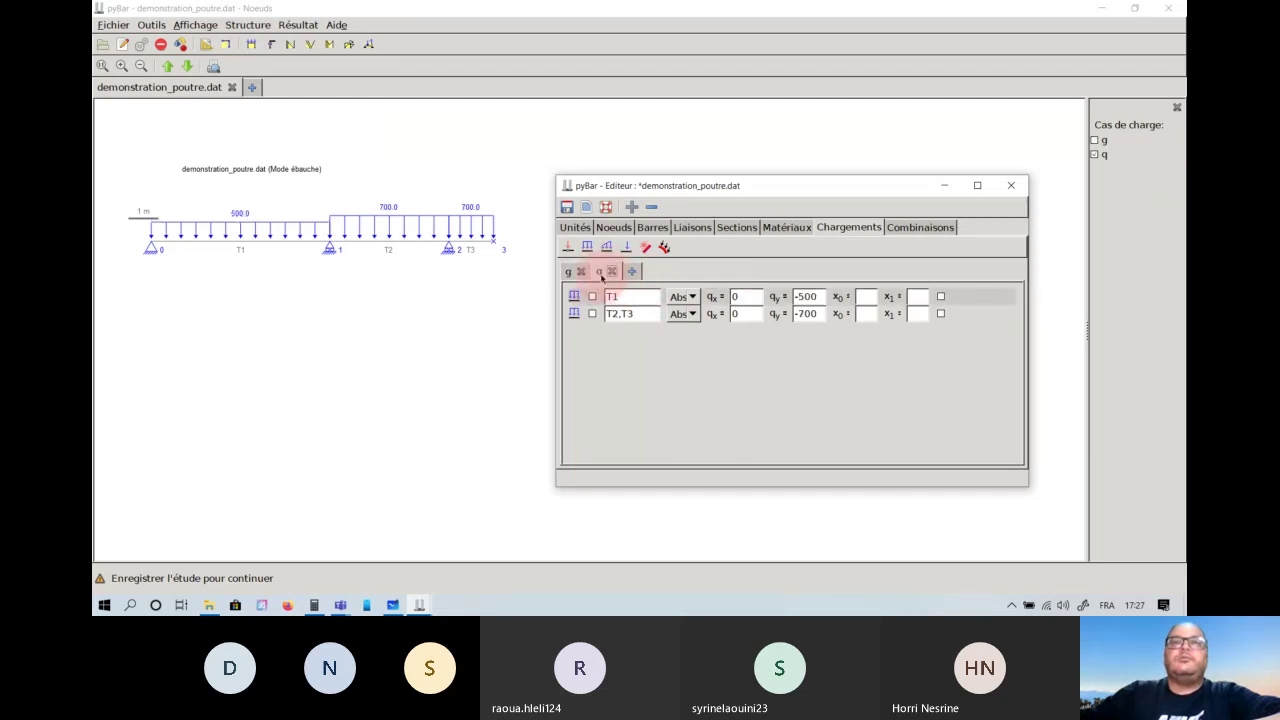
pyautogui.moveTo(705, 186); pyautogui.dragTo(740, 208)
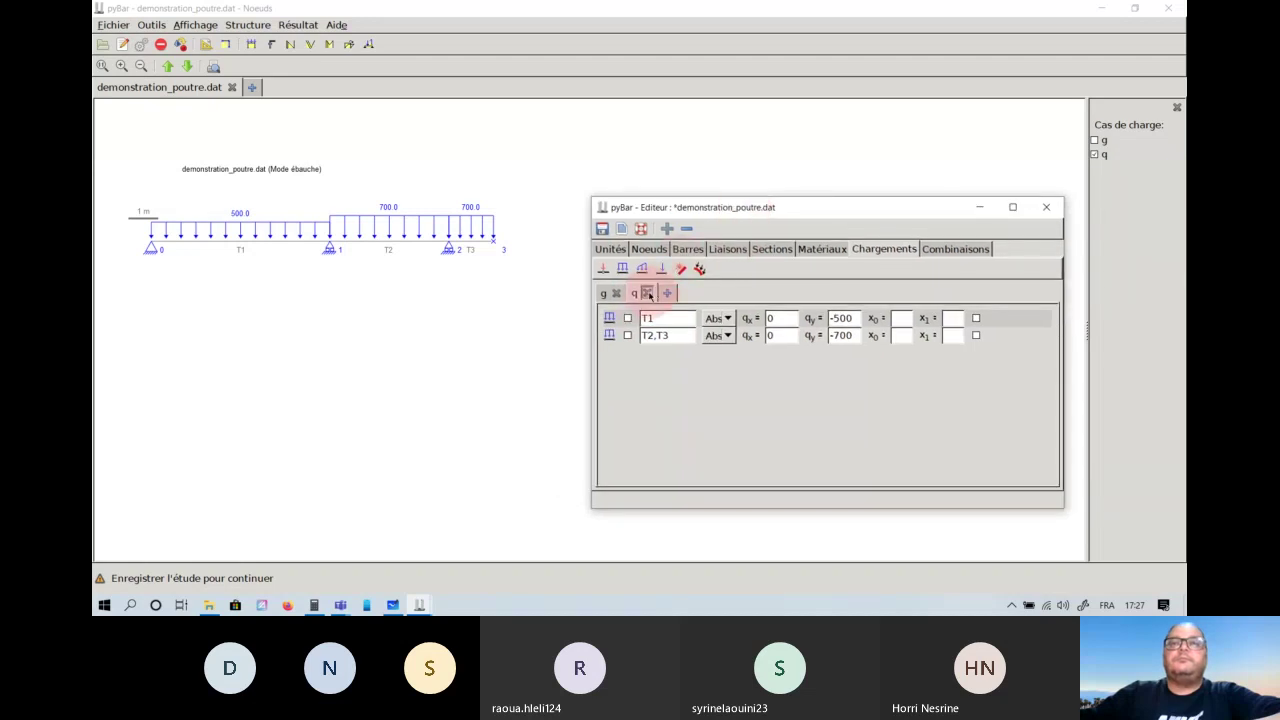
pyautogui.click(647, 293)
pyautogui.click(430, 203)
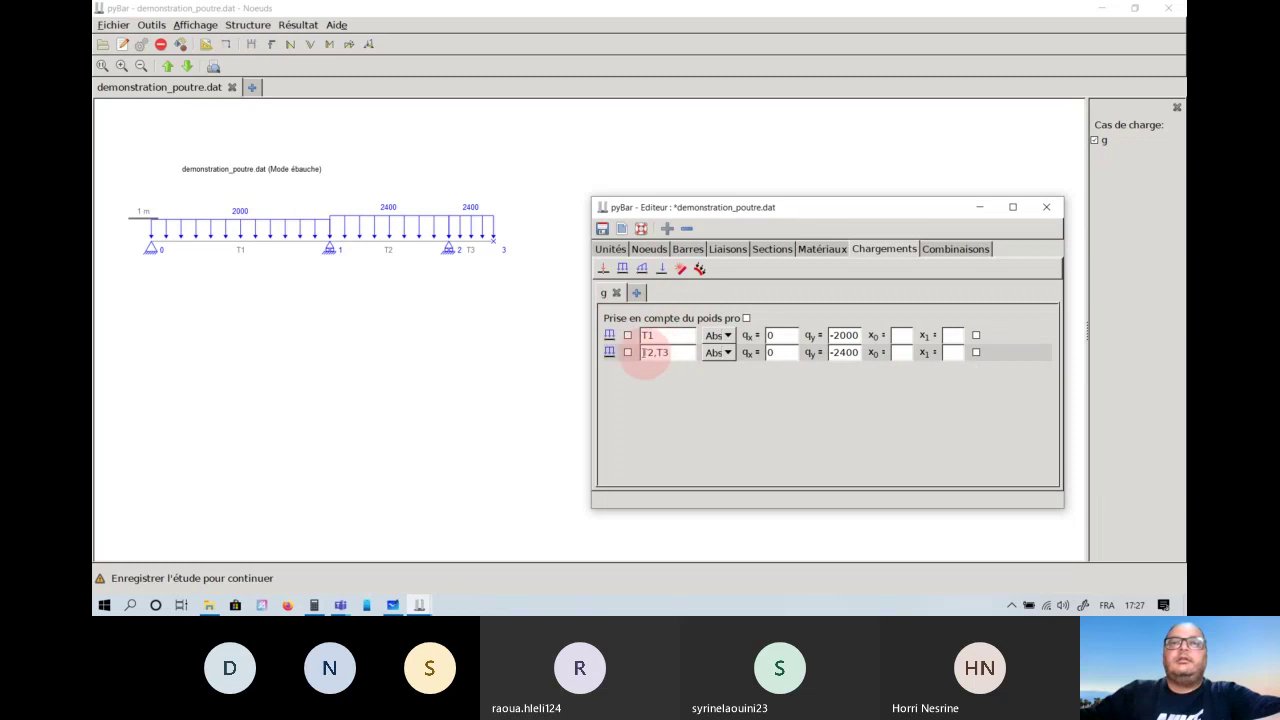
# Delete the distributed load on bars T2,T3 from load case g and rename the case g1.
pyautogui.click(627, 352)
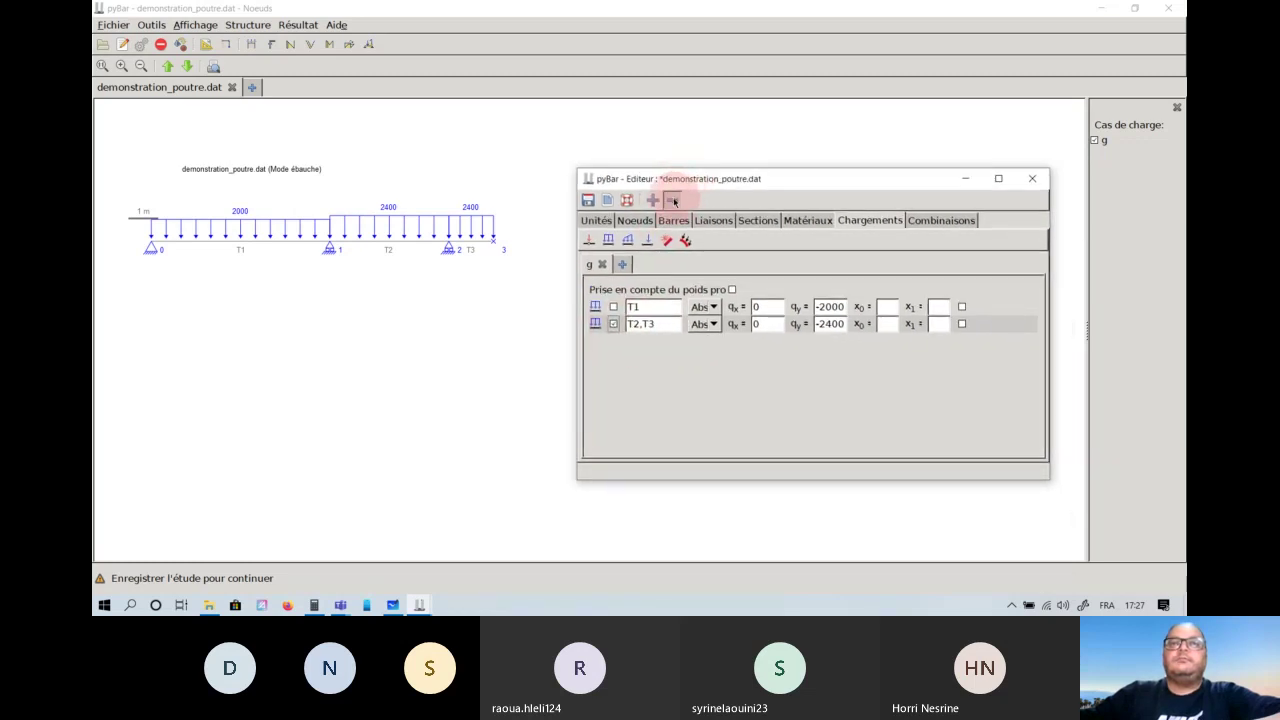
pyautogui.click(672, 200)
pyautogui.click(591, 266)
pyautogui.write('1')
pyautogui.press('Return')
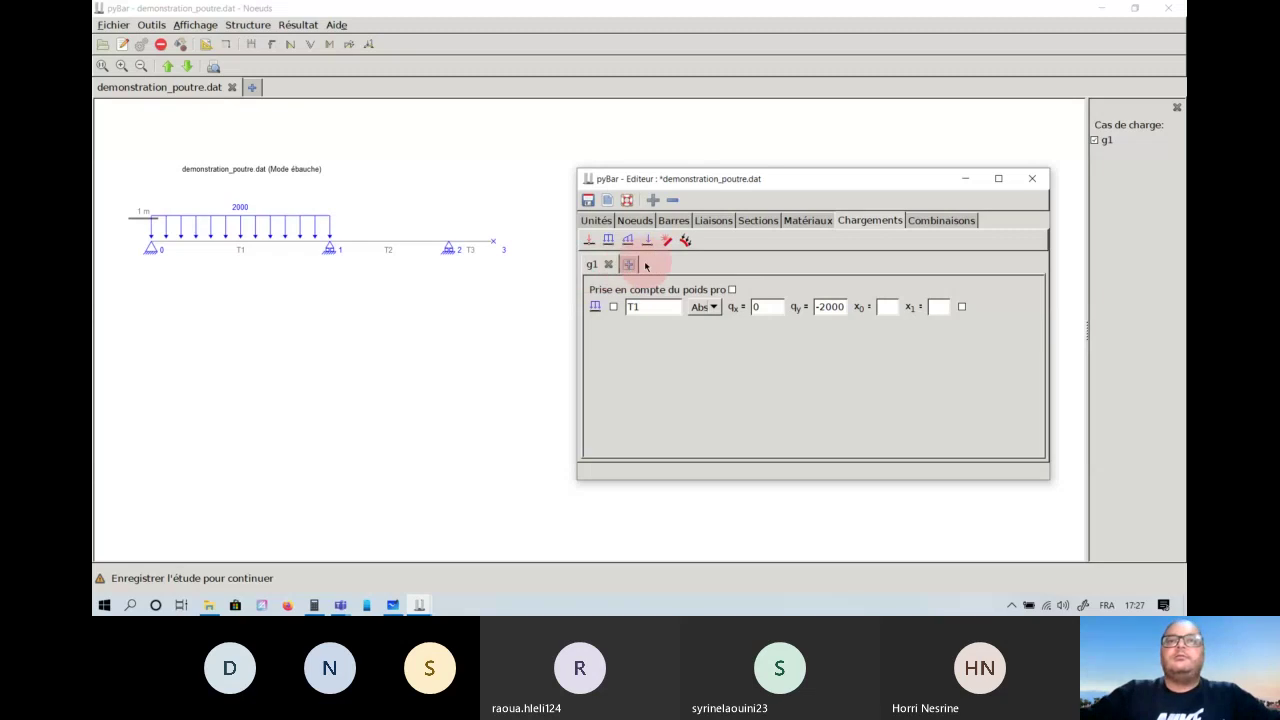
# Add two more load cases and name them g2 and g3.
pyautogui.moveTo(710, 179); pyautogui.dragTo(704, 204)
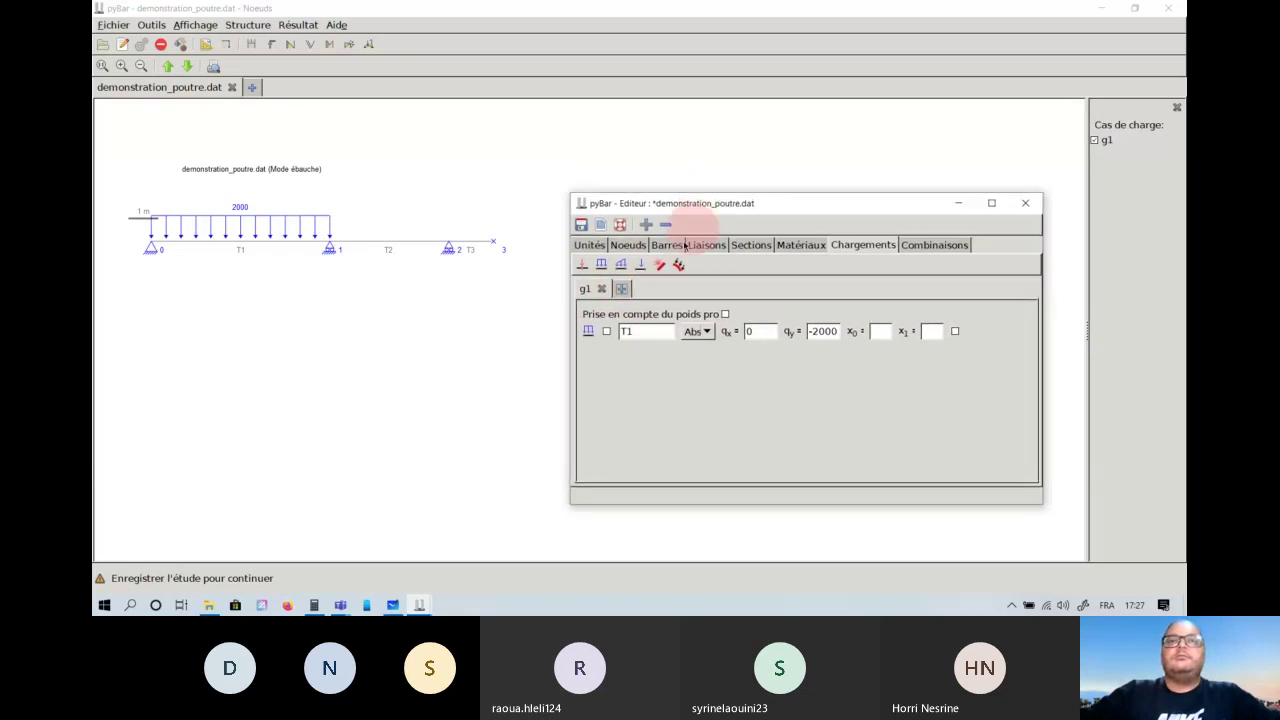
pyautogui.click(622, 290)
pyautogui.doubleClick(642, 289)
pyautogui.write('g')
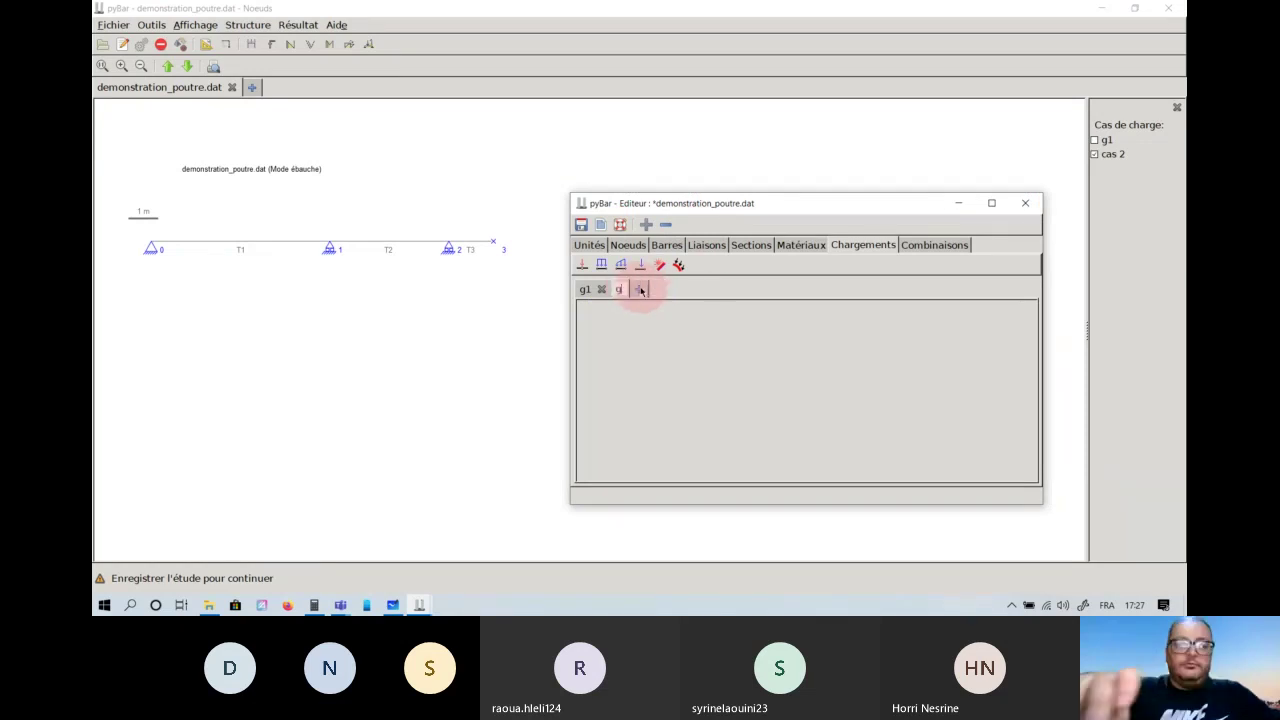
pyautogui.write('2')
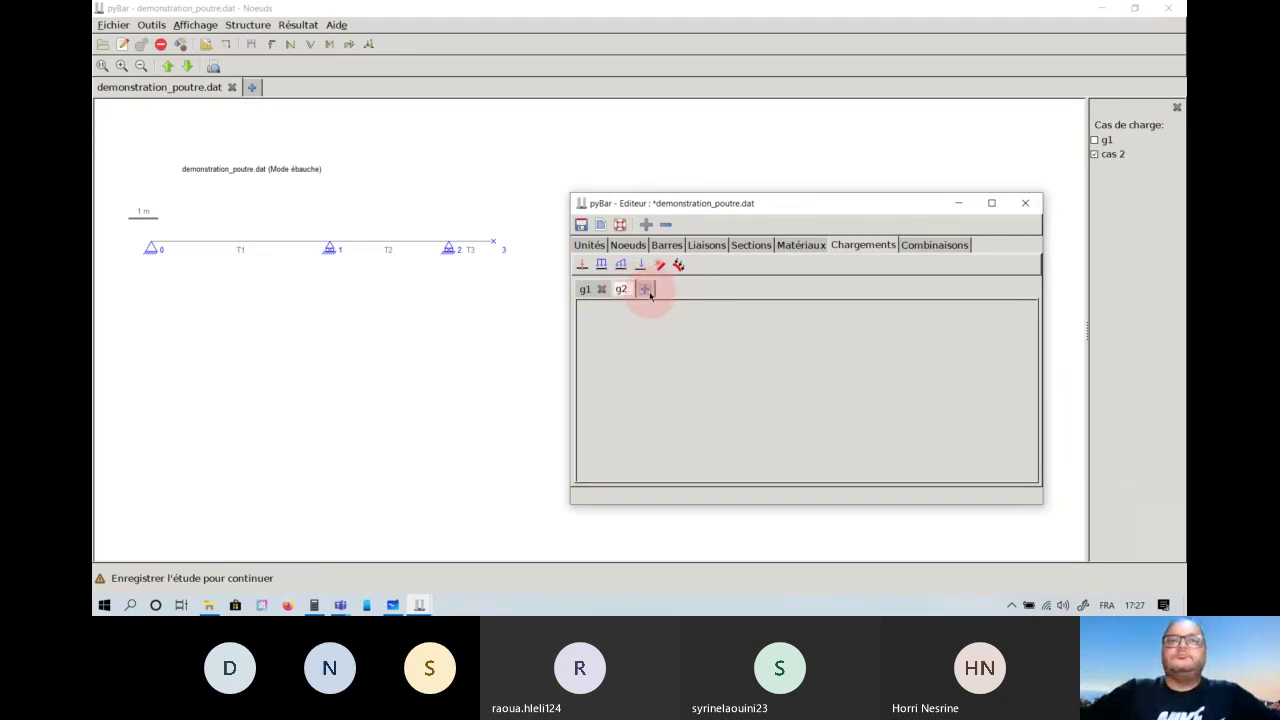
pyautogui.click(617, 296)
pyautogui.click(646, 290)
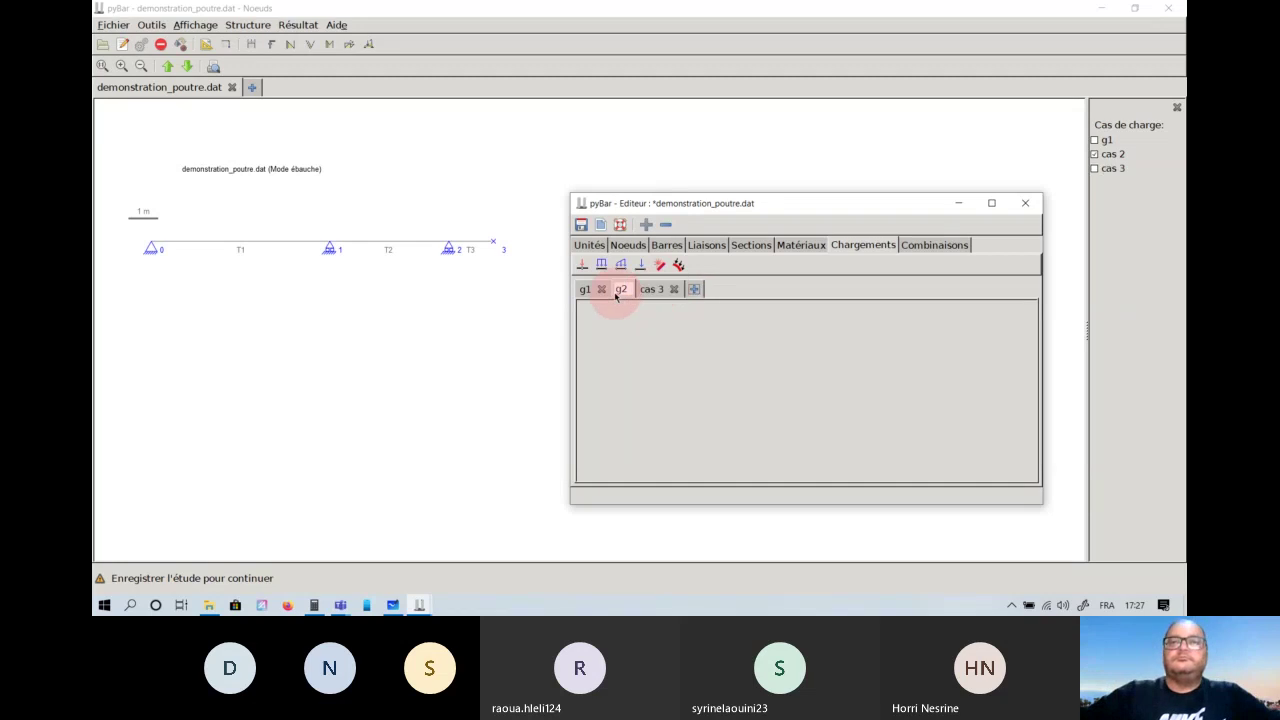
pyautogui.click(626, 290)
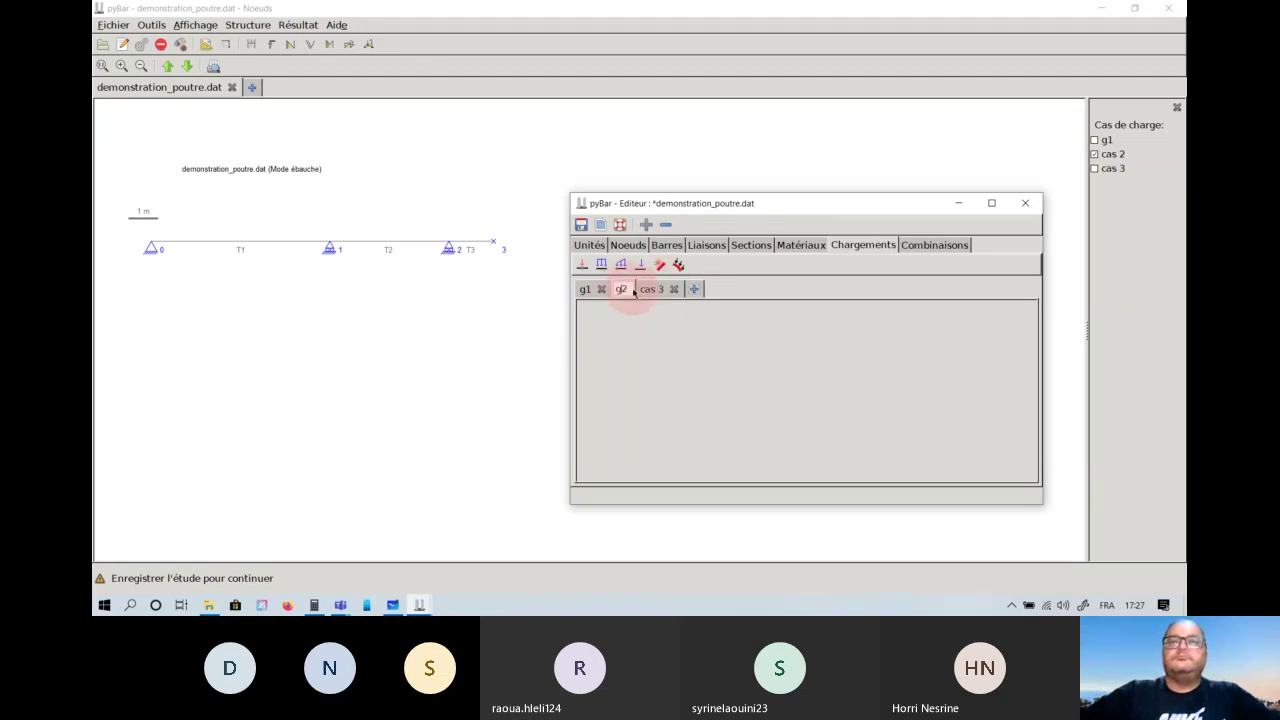
pyautogui.press('Return')
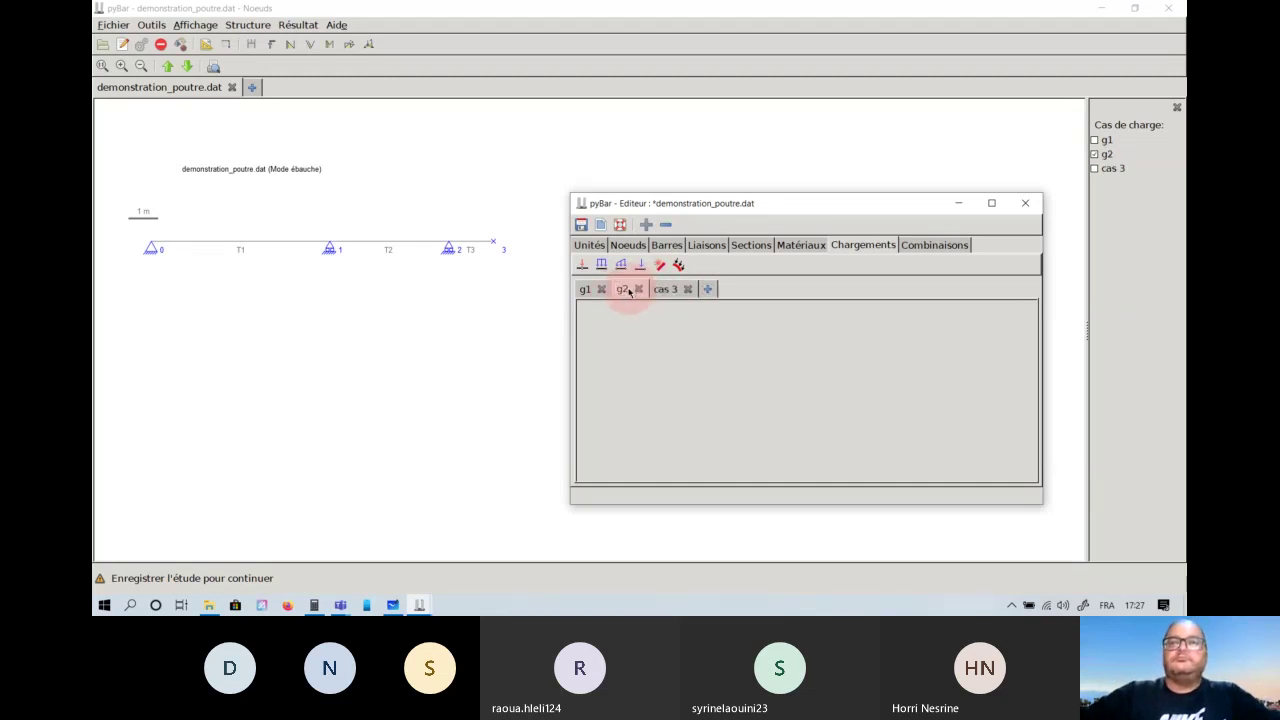
pyautogui.doubleClick(663, 289)
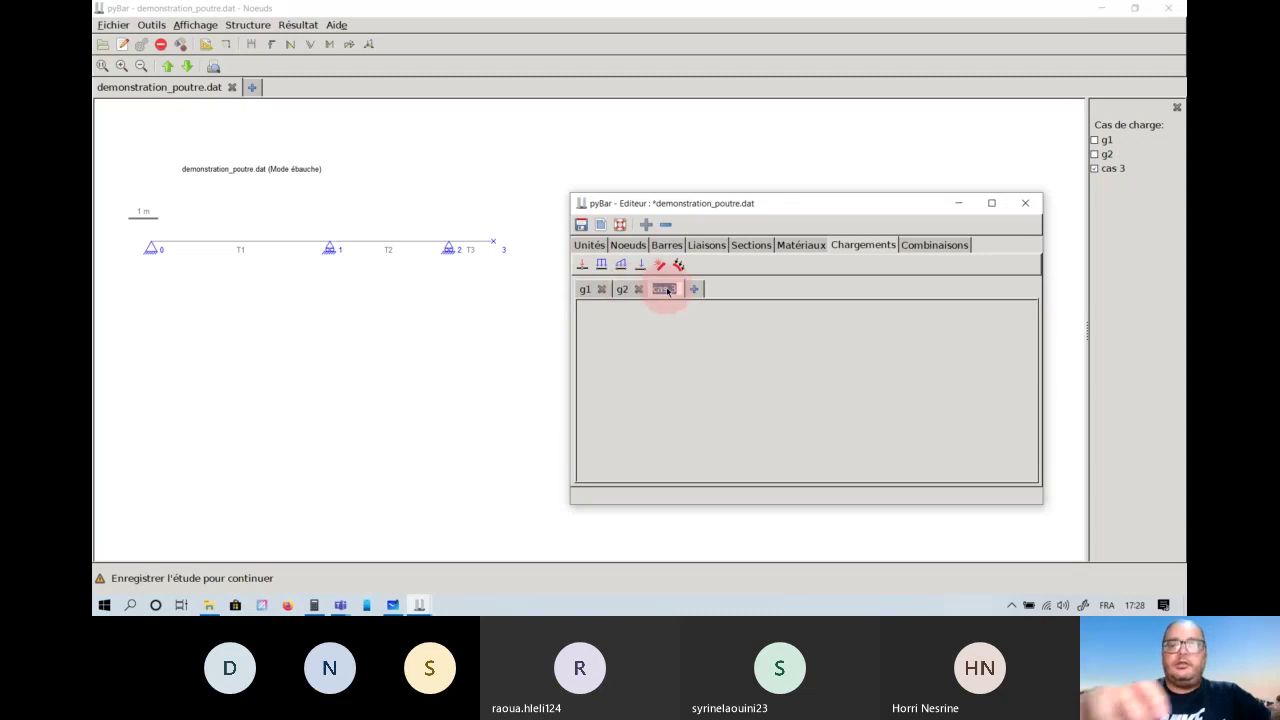
pyautogui.write('g3')
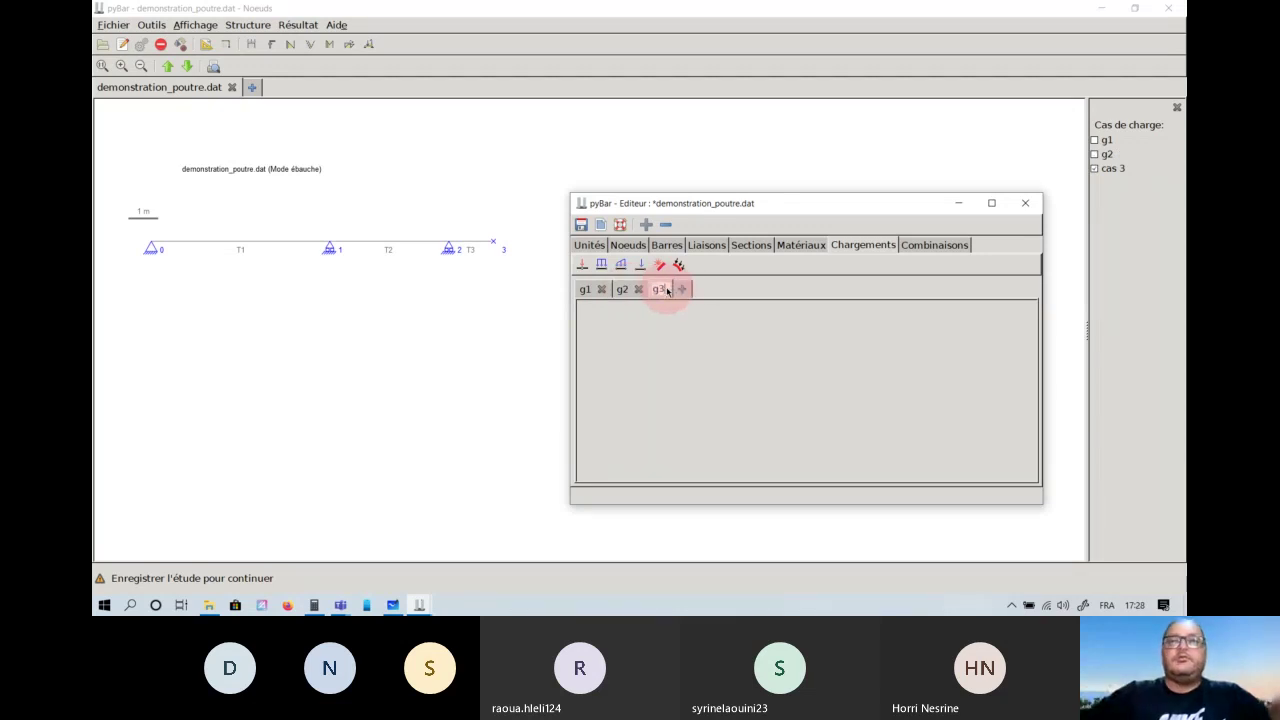
pyautogui.press('Return')
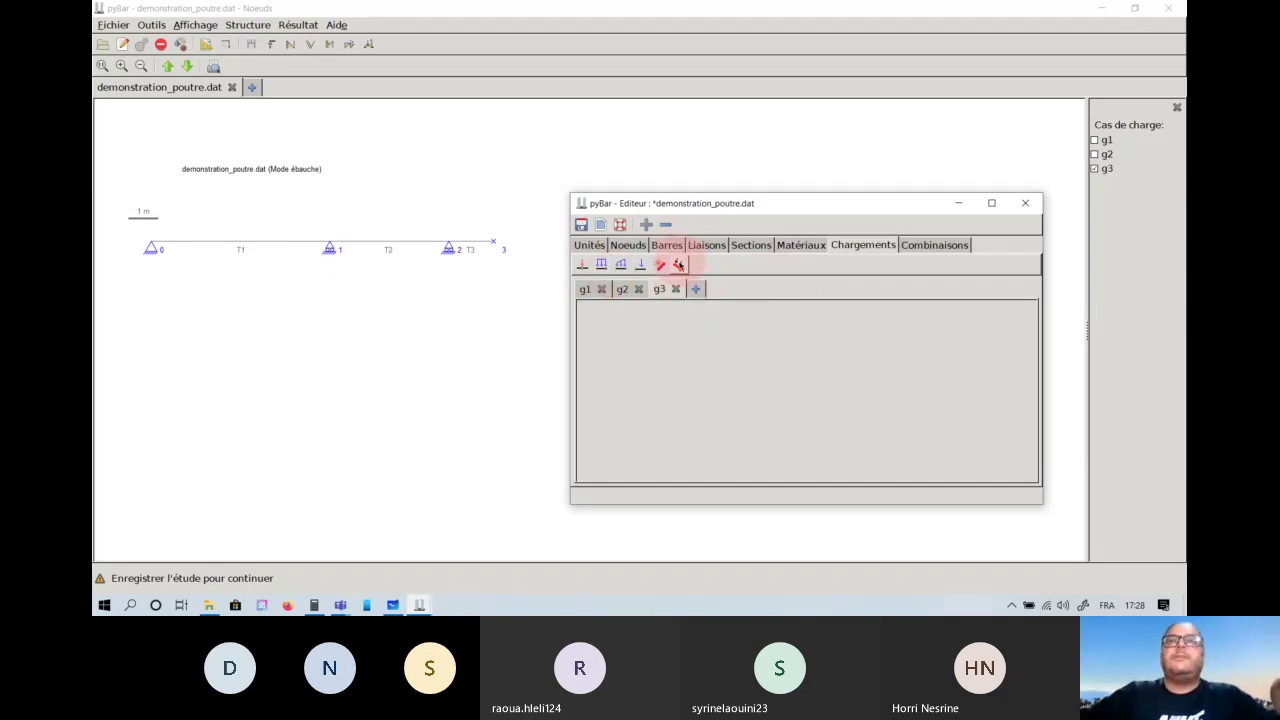
# Add two further load cases after g3 and name them q1 and q2.
pyautogui.click(696, 289)
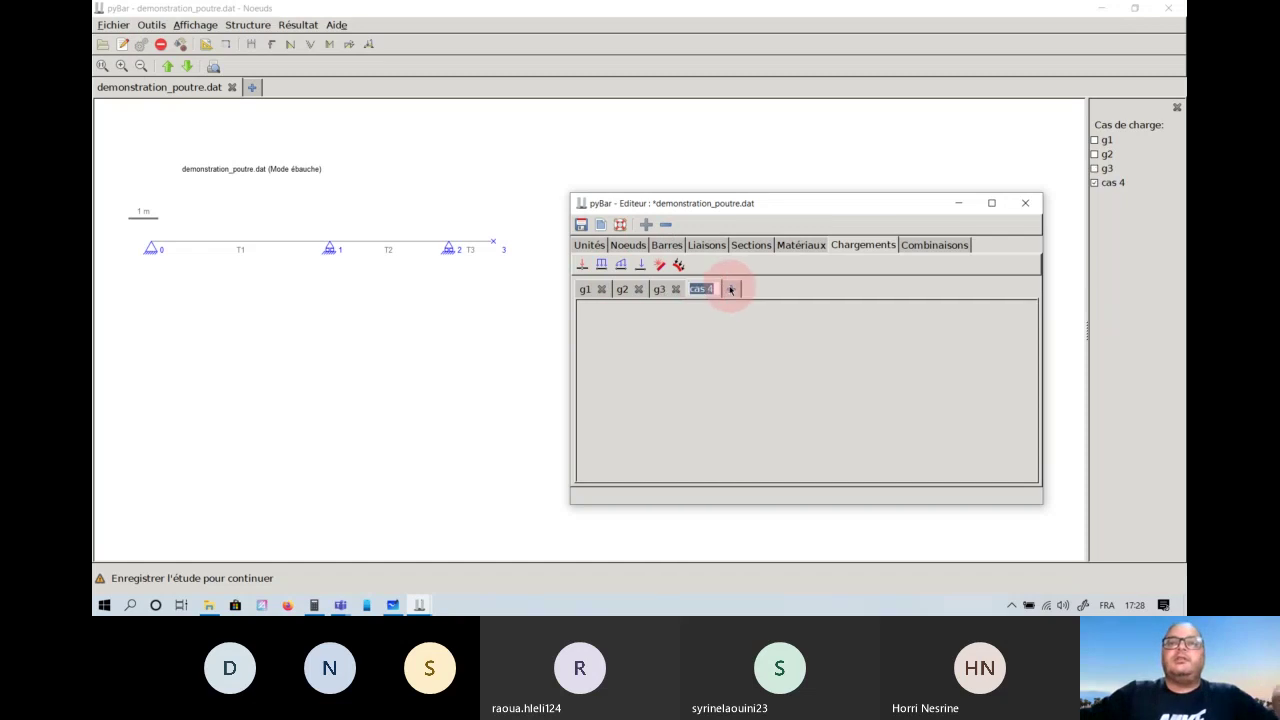
pyautogui.write('q1')
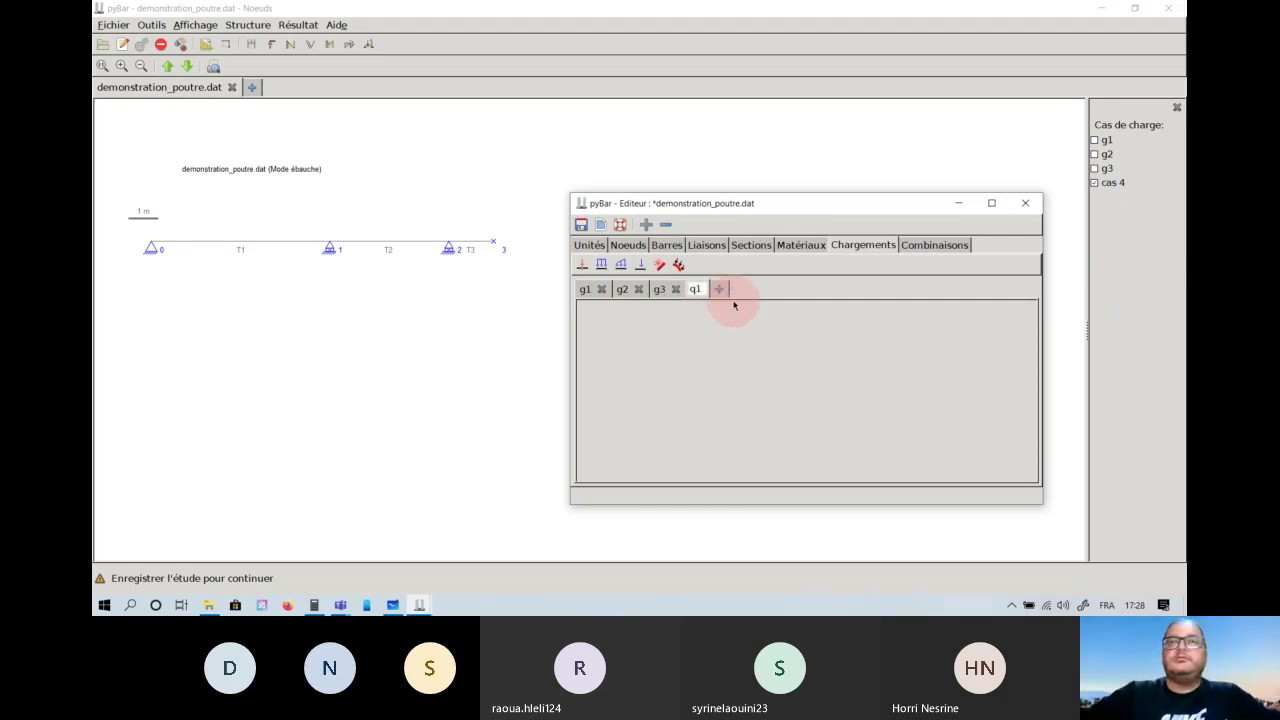
pyautogui.press('Return')
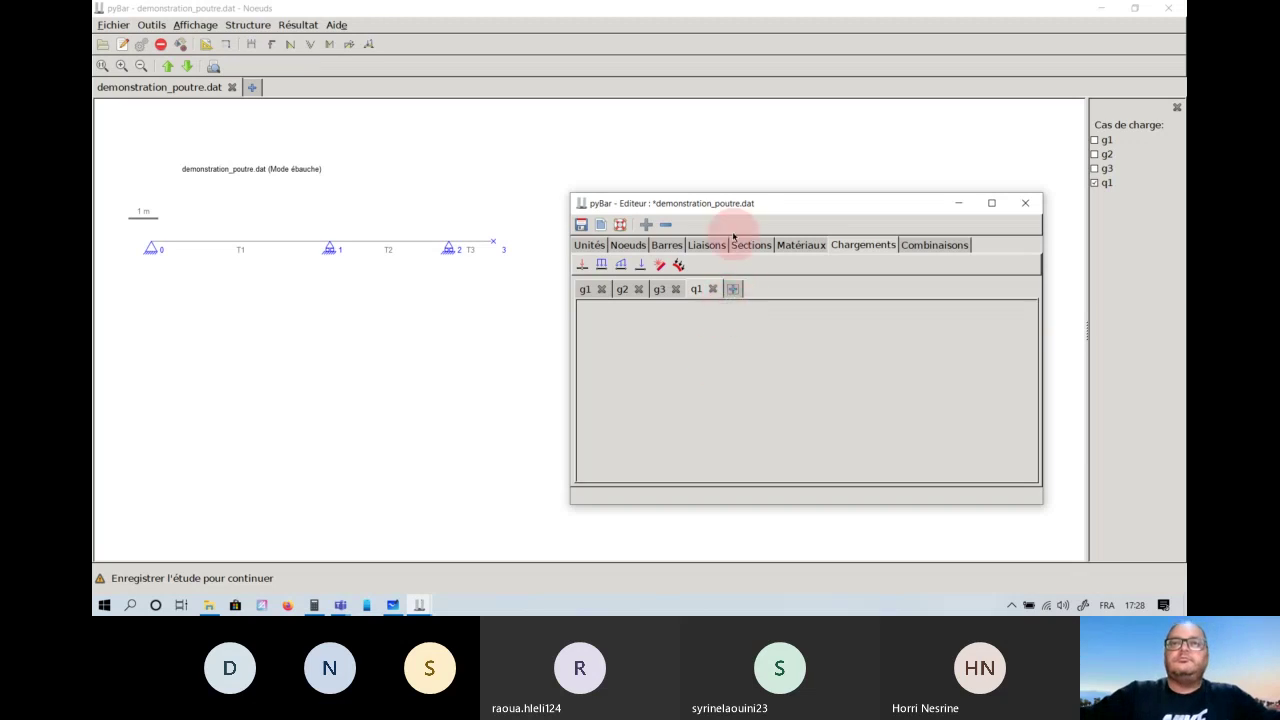
pyautogui.moveTo(734, 200); pyautogui.dragTo(714, 210)
pyautogui.click(713, 299)
pyautogui.doubleClick(716, 300)
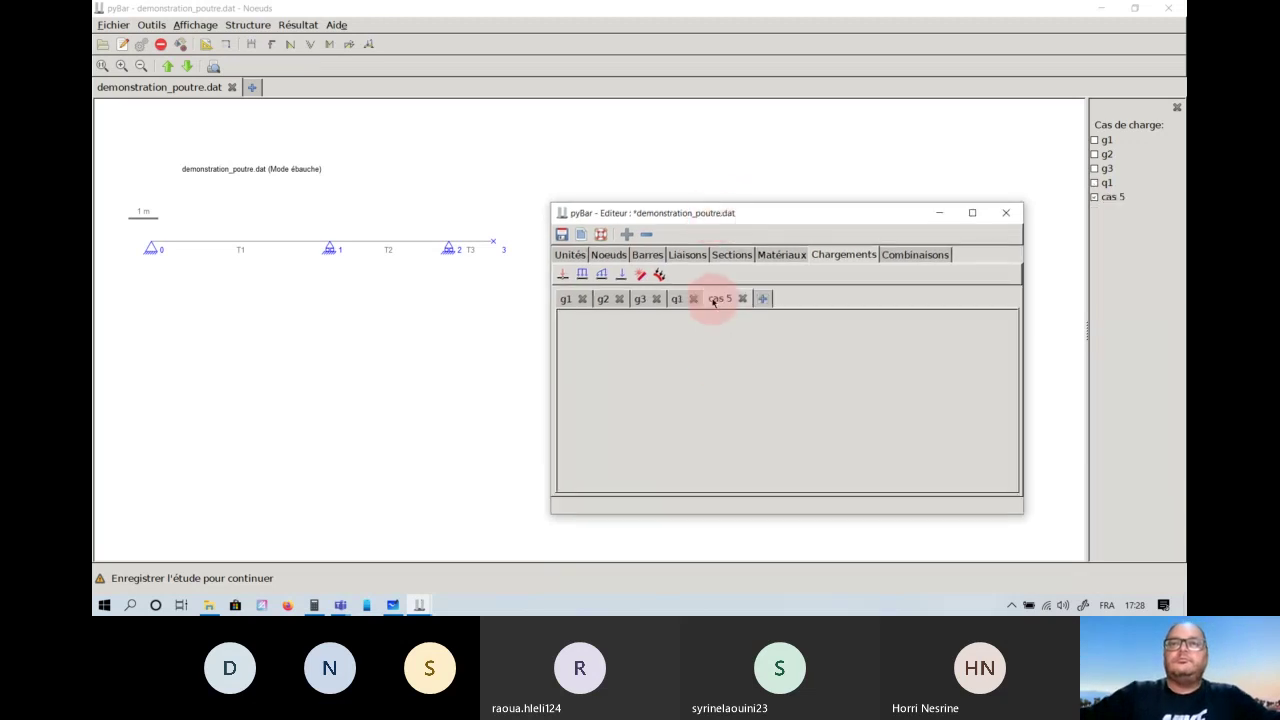
pyautogui.write('q2')
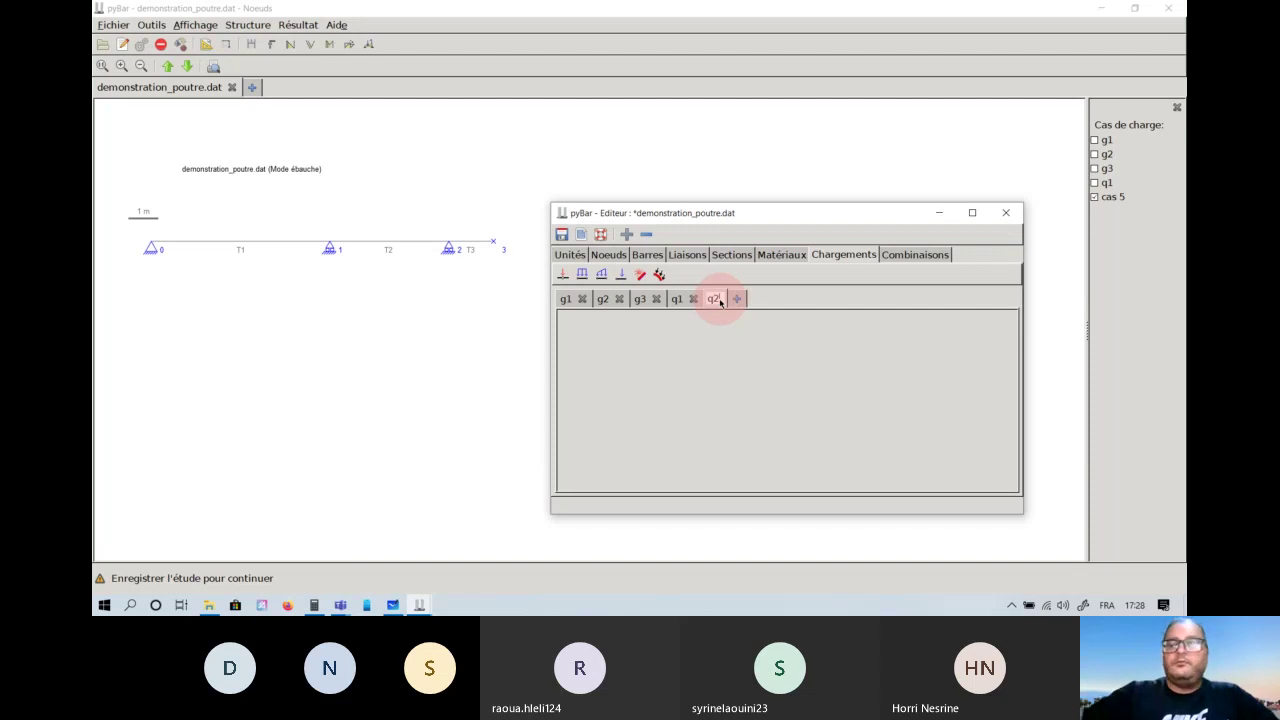
pyautogui.press('Return')
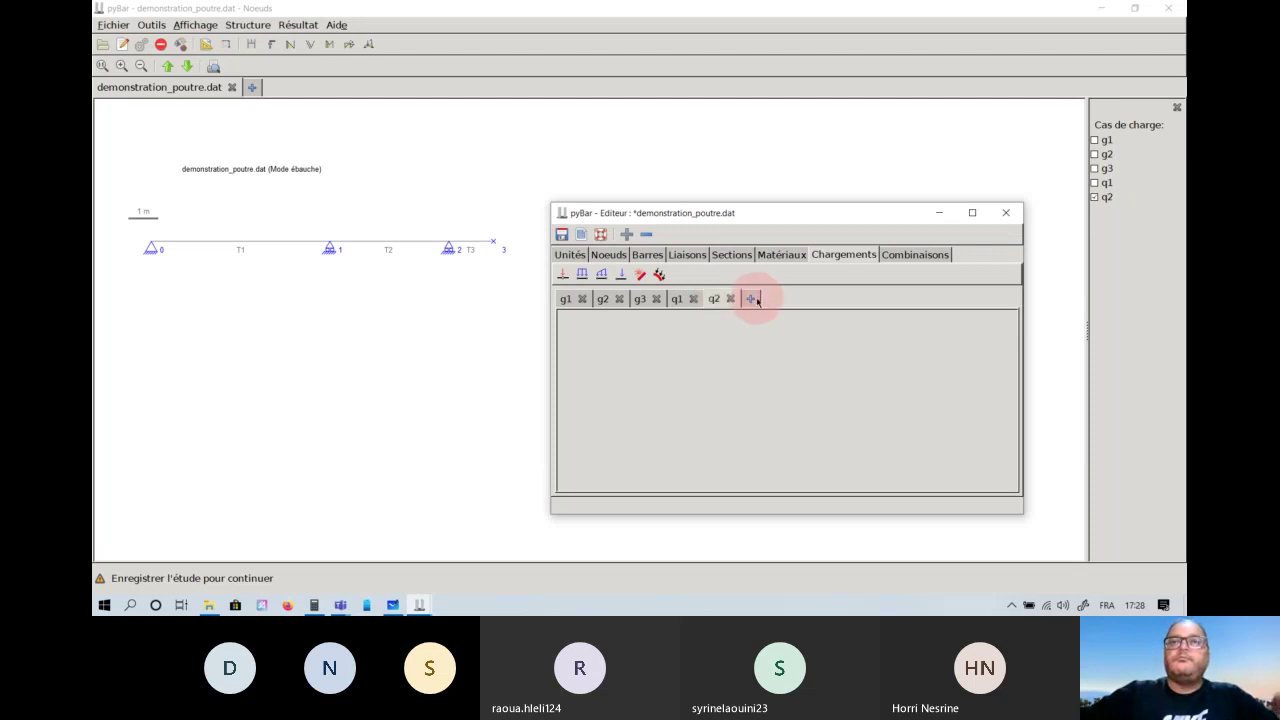
pyautogui.moveTo(766, 216); pyautogui.dragTo(766, 222)
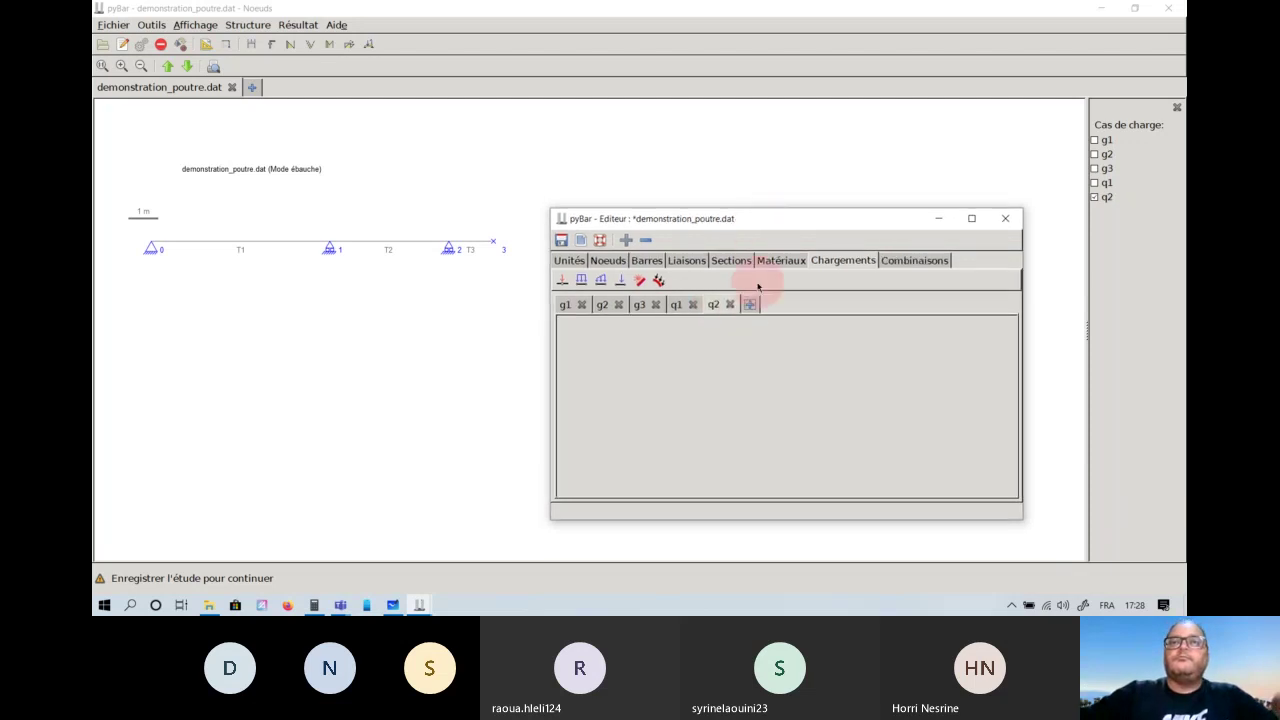
# Add one more load case after q2 and name it q3.
pyautogui.click(751, 305)
pyautogui.doubleClick(755, 304)
pyautogui.write('q3')
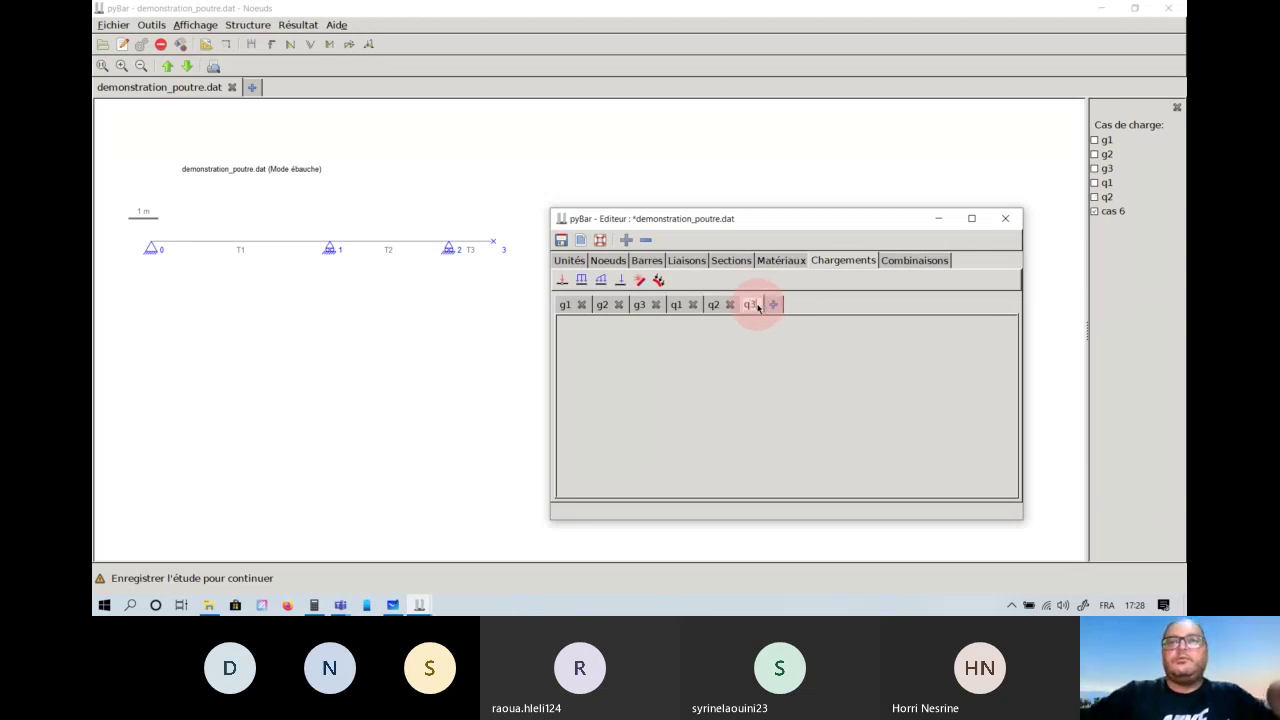
pyautogui.press('Return')
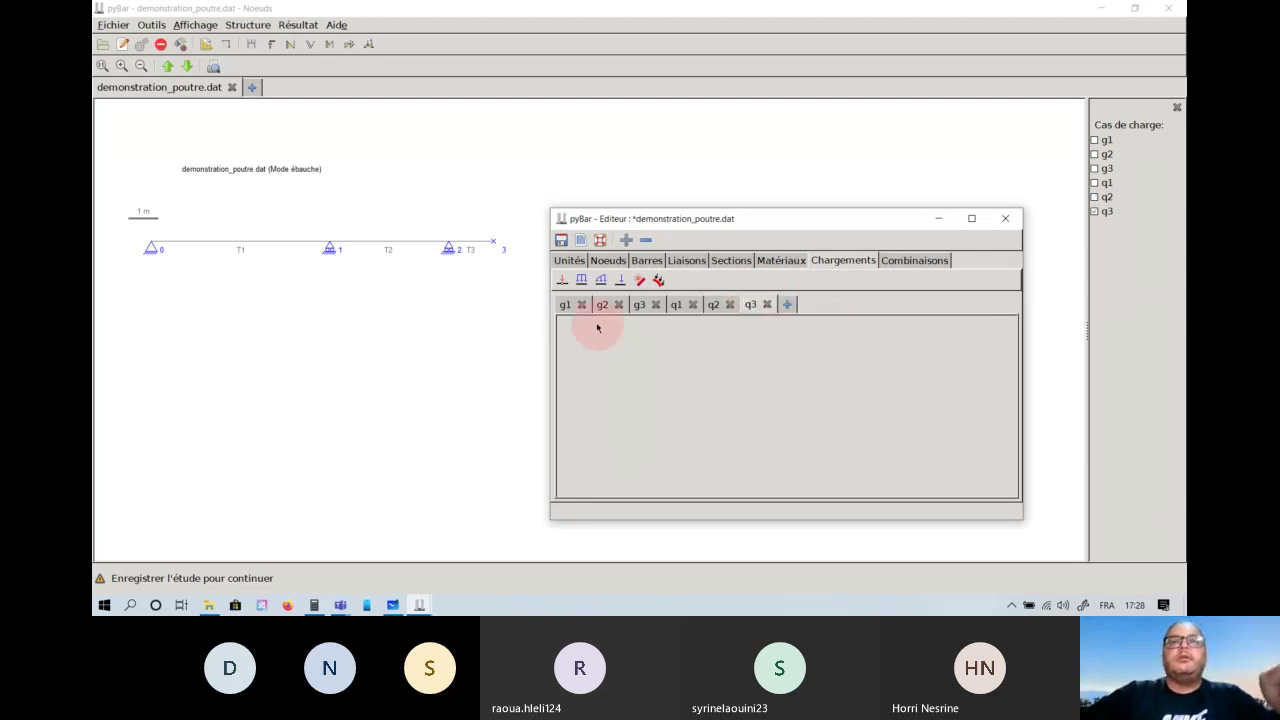
# In load case g2, add a uniform distributed load on bar T2 with qy set to -2400.
pyautogui.click(566, 306)
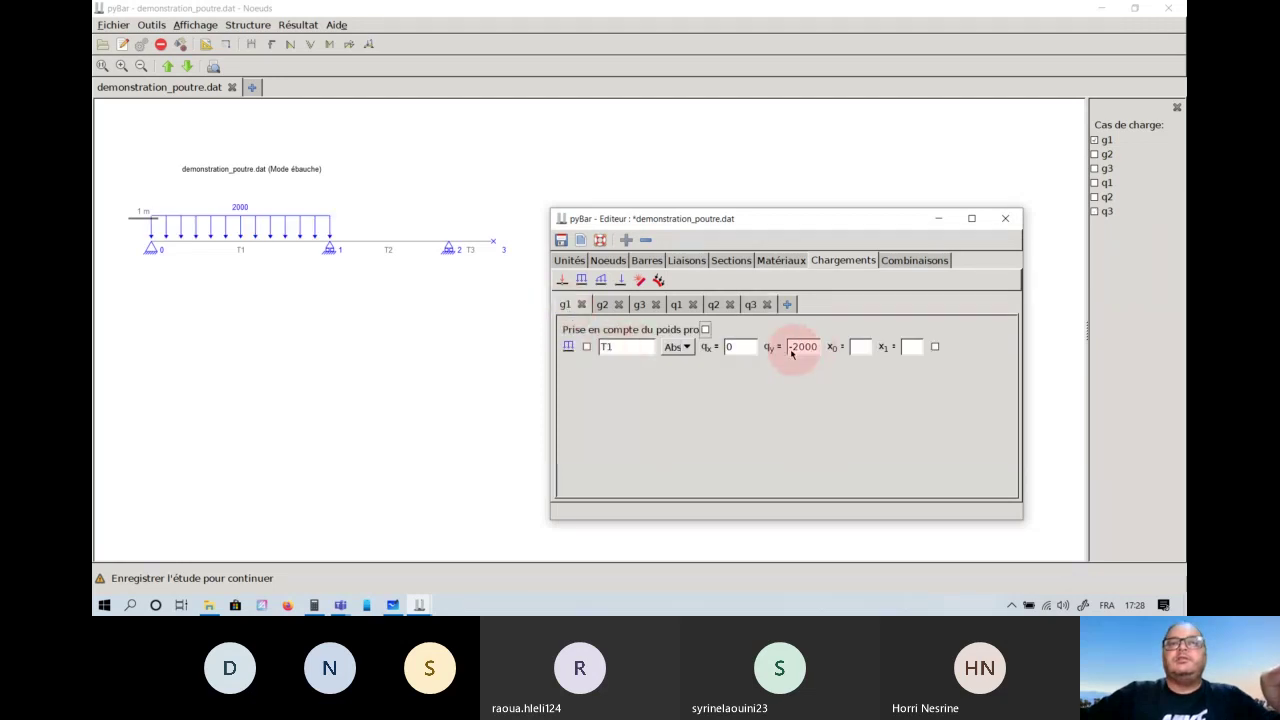
pyautogui.click(604, 306)
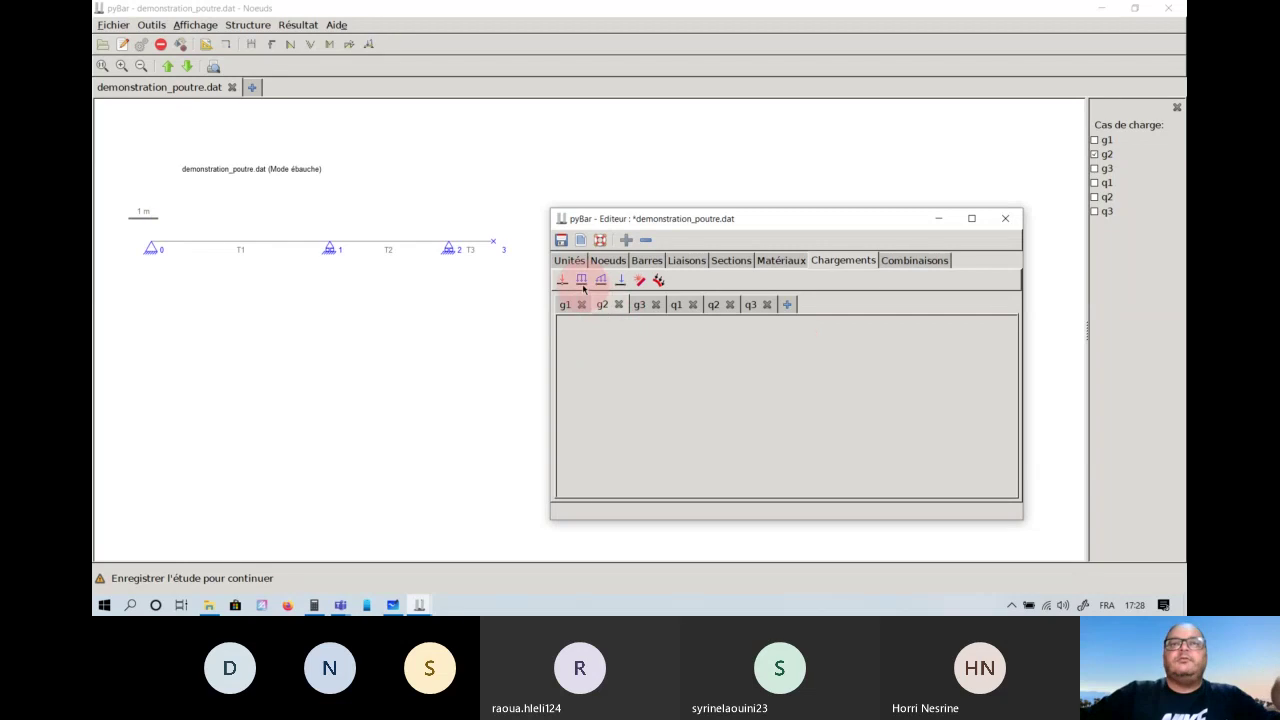
pyautogui.moveTo(605, 218); pyautogui.dragTo(624, 198)
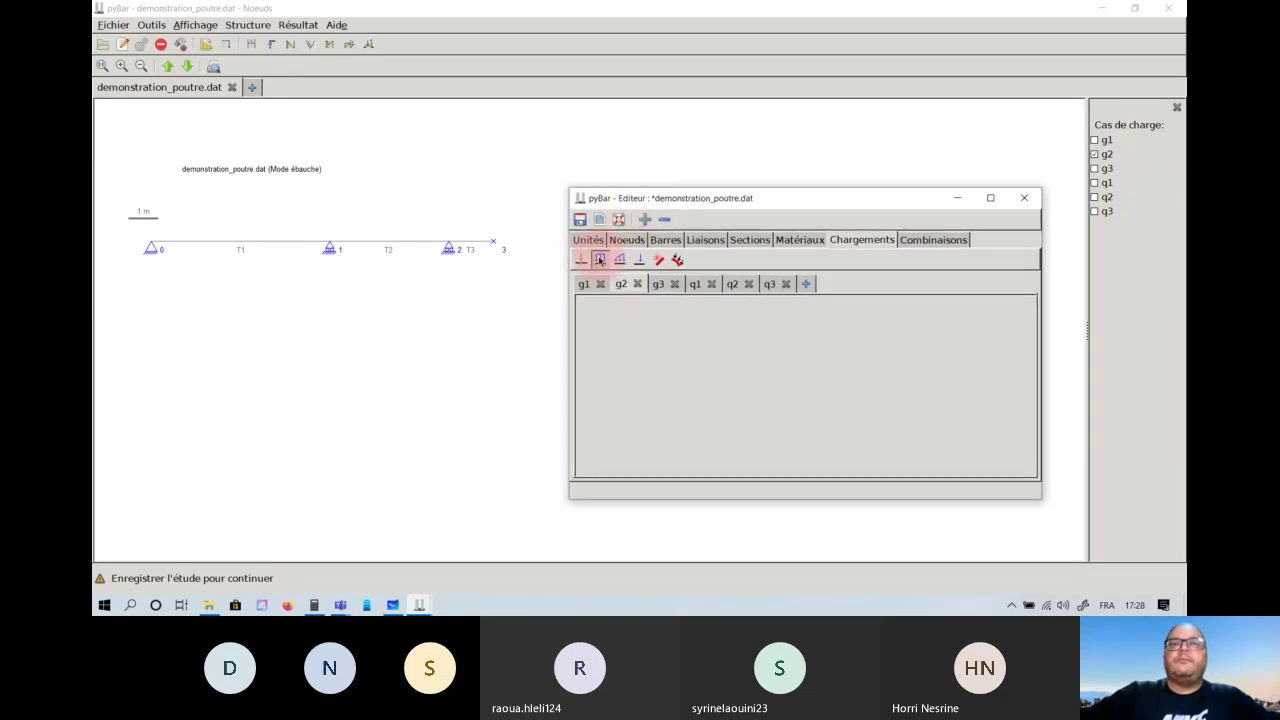
pyautogui.click(600, 259)
pyautogui.click(628, 311)
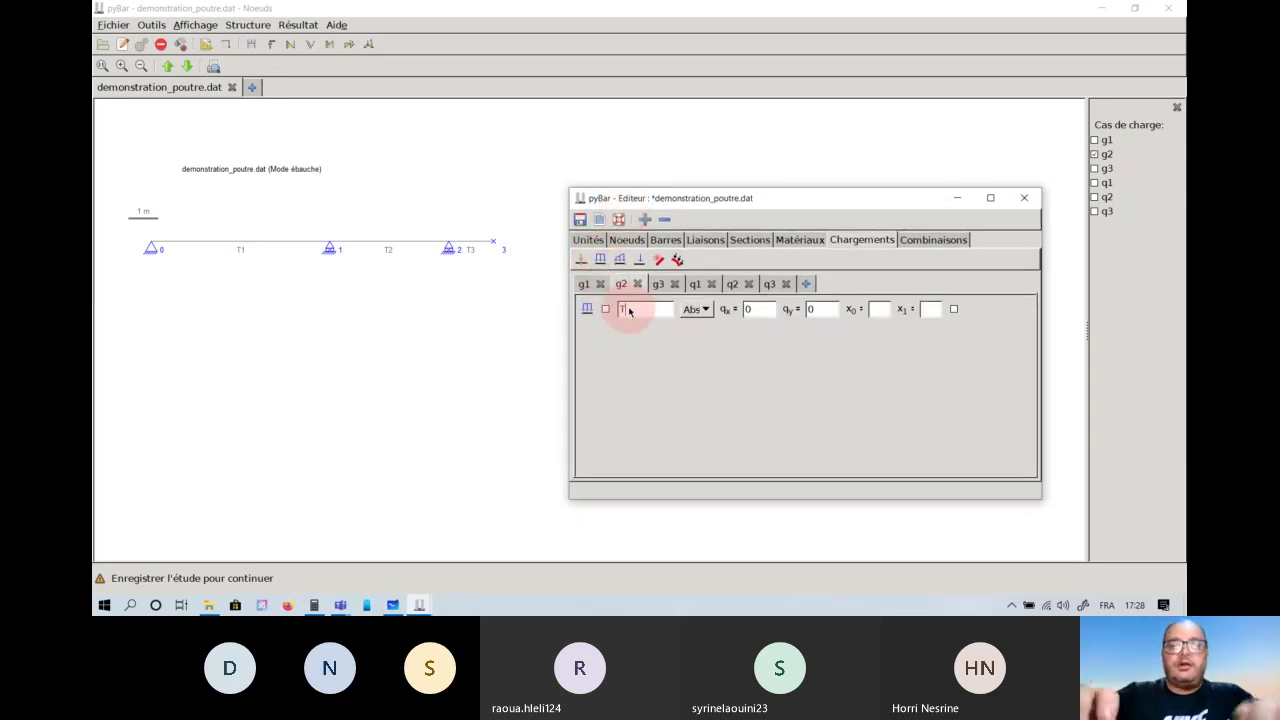
pyautogui.write('T2')
pyautogui.click(820, 311)
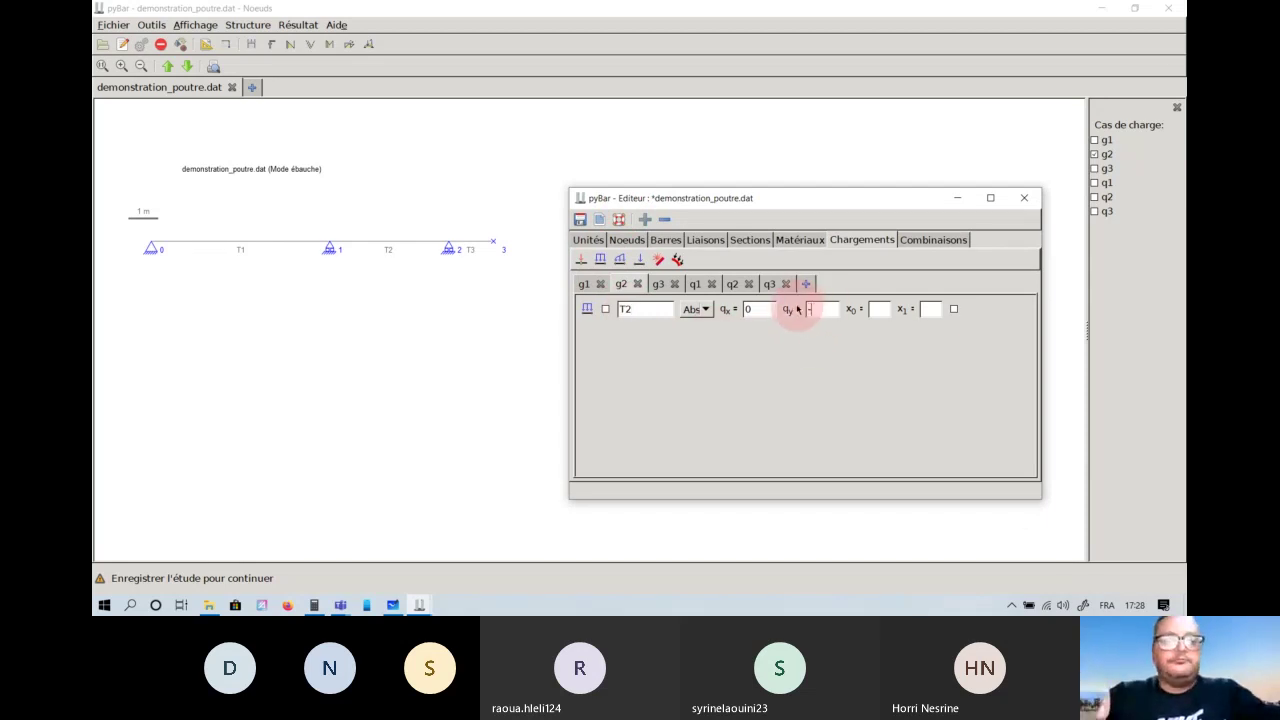
pyautogui.write('-2400')
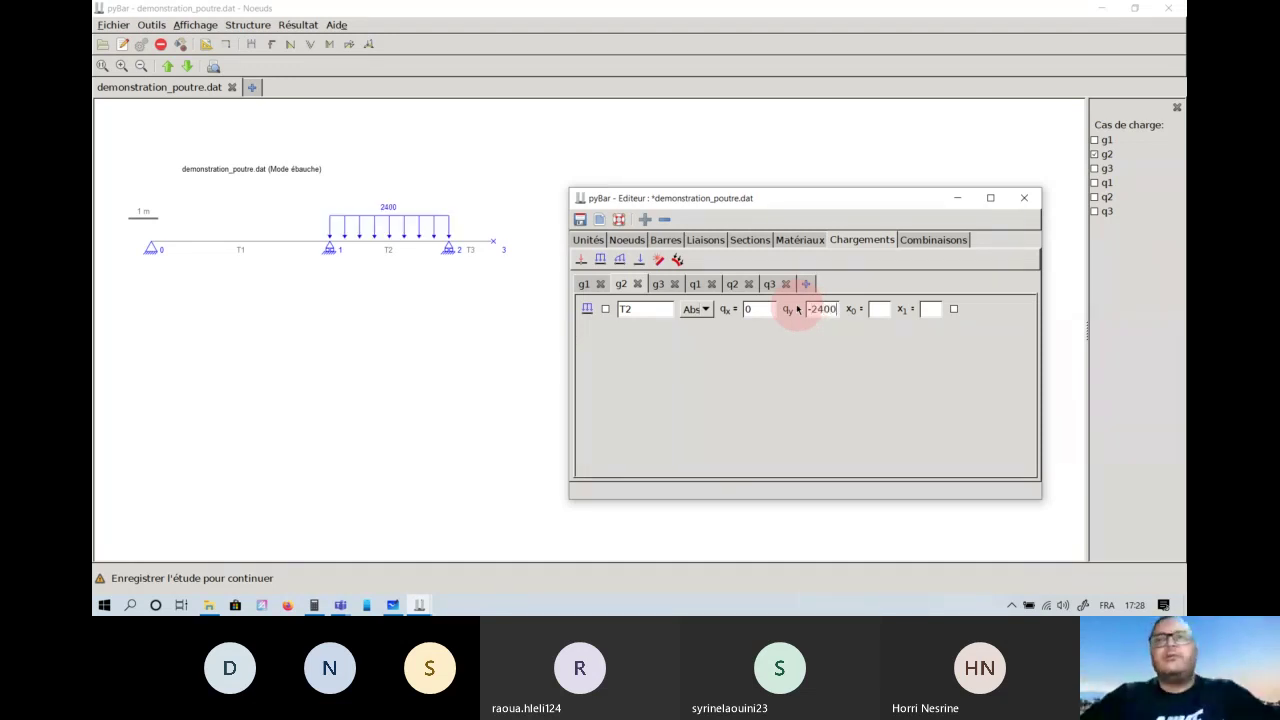
# In load case g3, add a uniform distributed load on bar T3 with qy set to -2400.
pyautogui.click(656, 283)
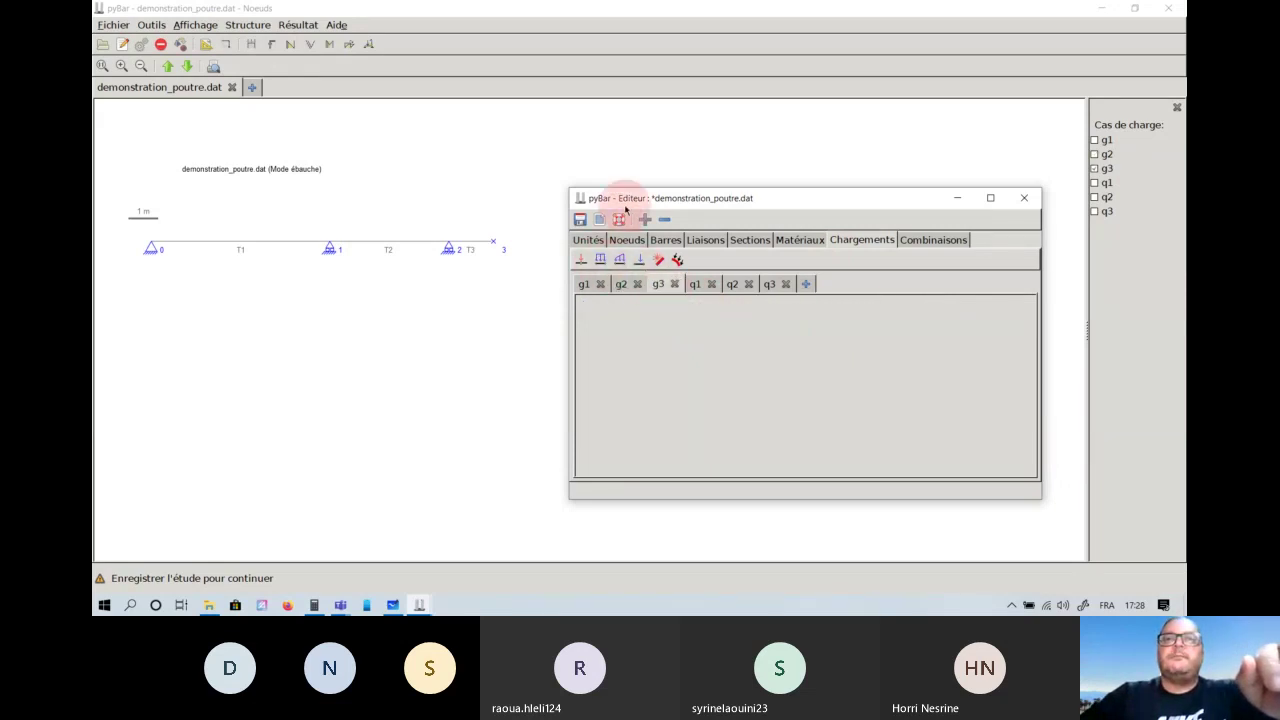
pyautogui.moveTo(620, 198); pyautogui.dragTo(671, 174)
pyautogui.click(651, 234)
pyautogui.click(862, 286)
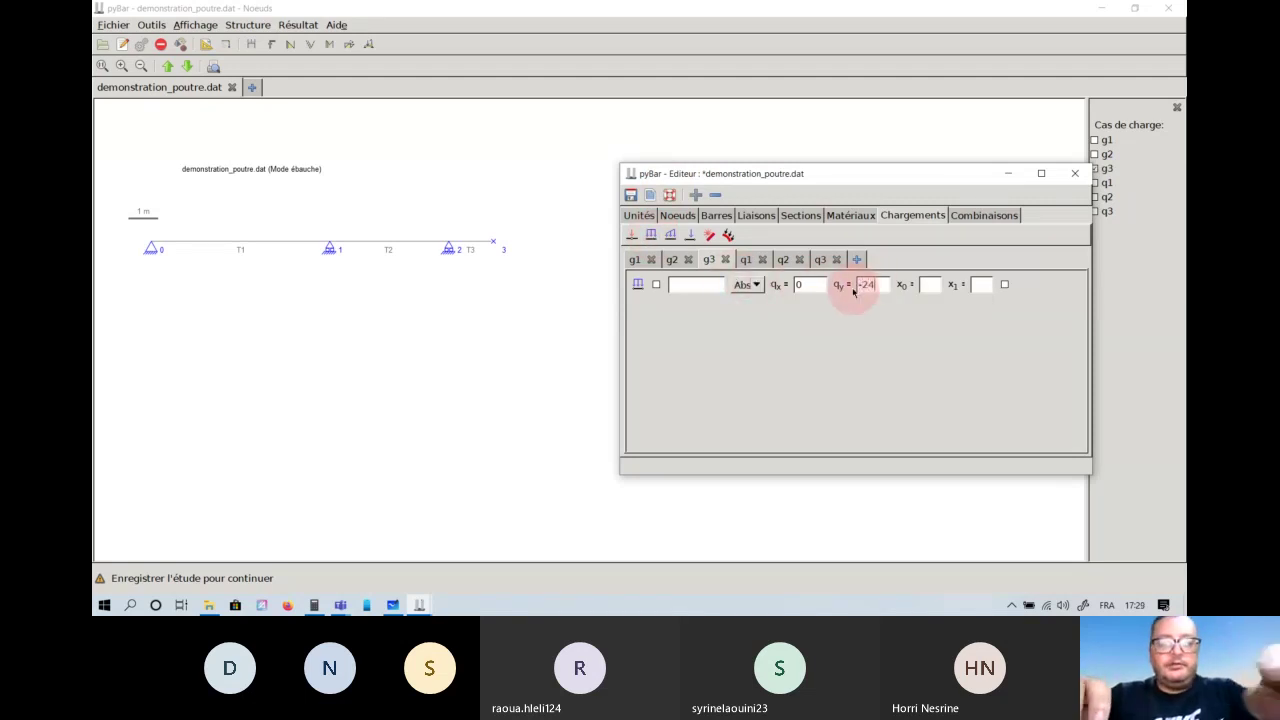
pyautogui.write('00')
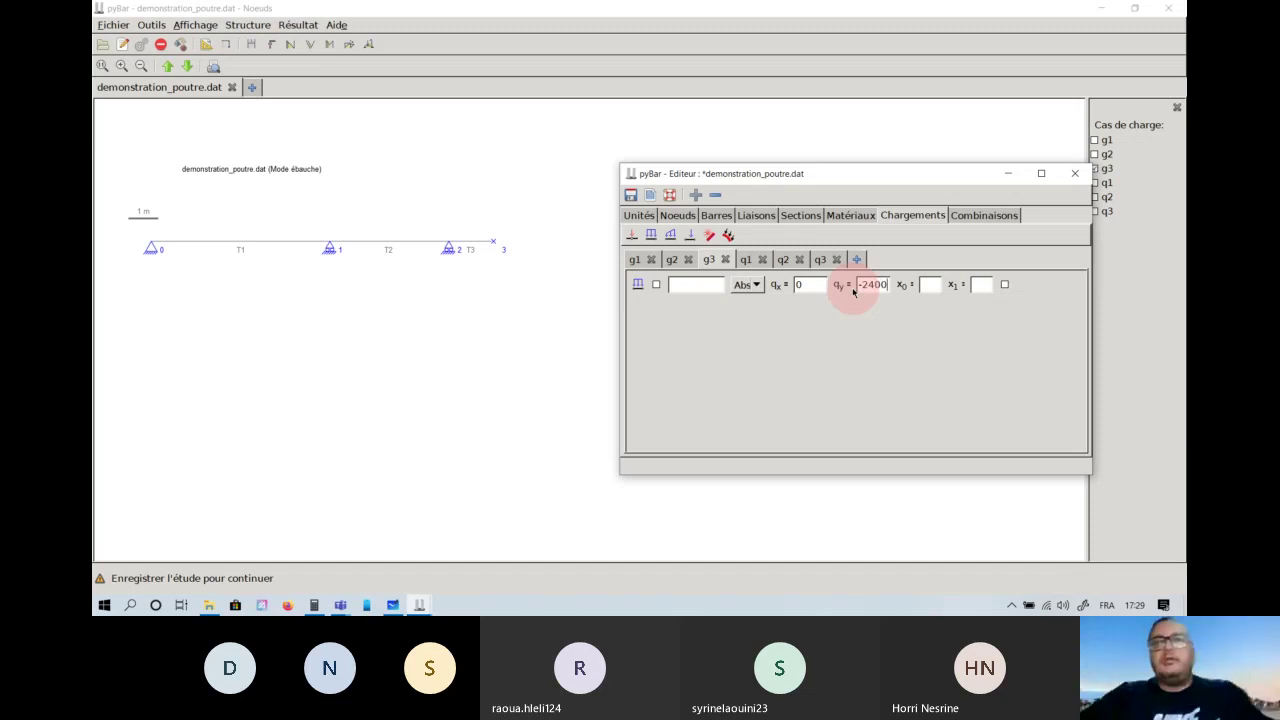
pyautogui.click(696, 288)
pyautogui.write('T3')
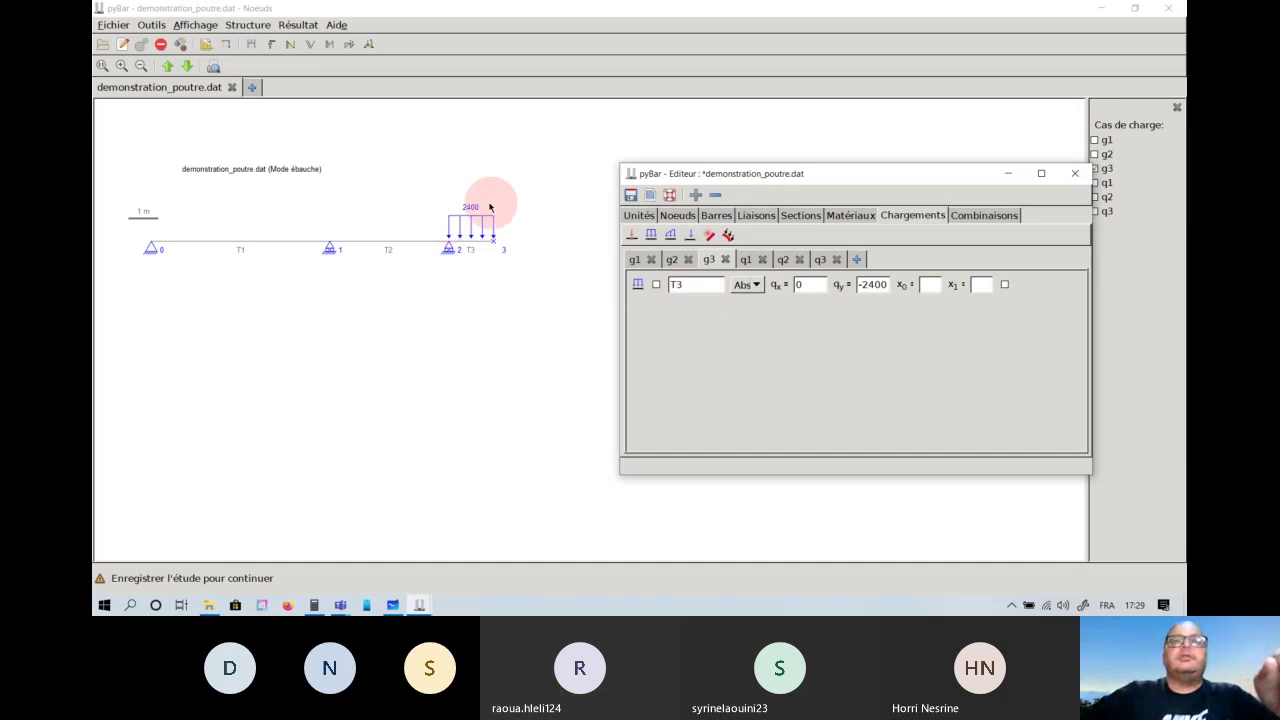
# In load case q1, add a uniform distributed load on bar T1 with qy set to -500.
pyautogui.click(746, 260)
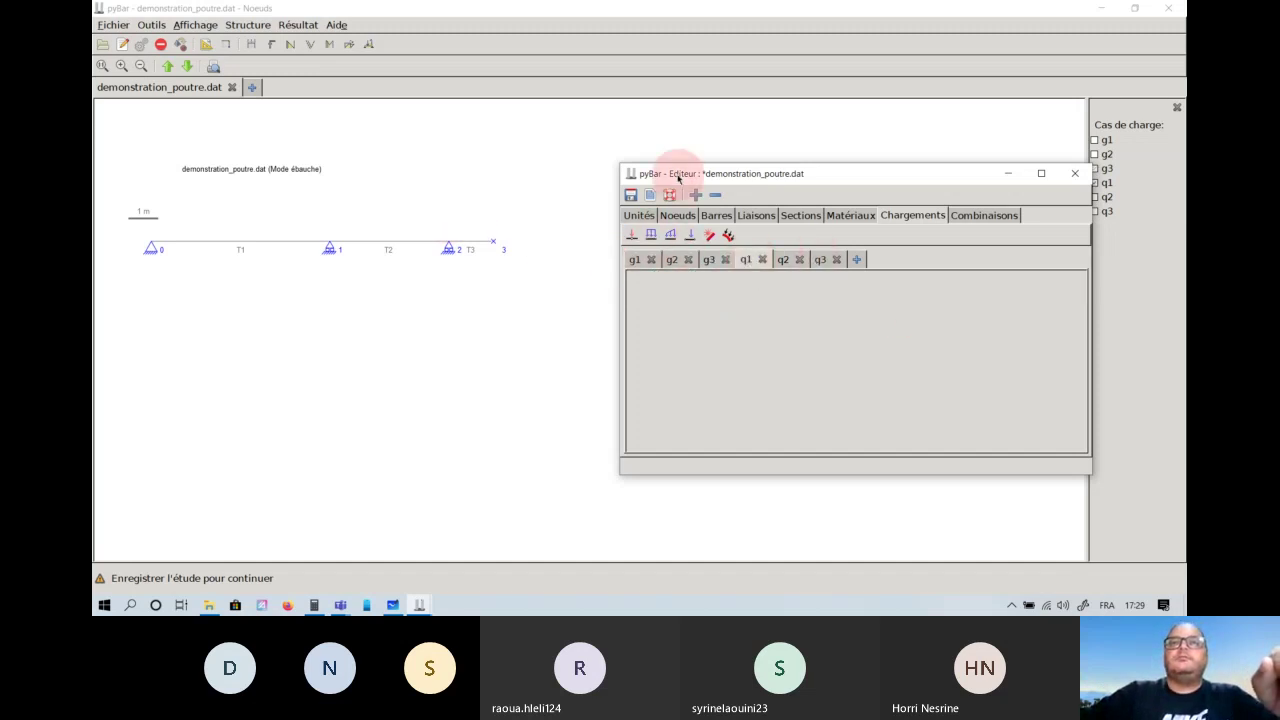
pyautogui.moveTo(674, 171); pyautogui.dragTo(644, 165)
pyautogui.click(621, 229)
pyautogui.click(684, 285)
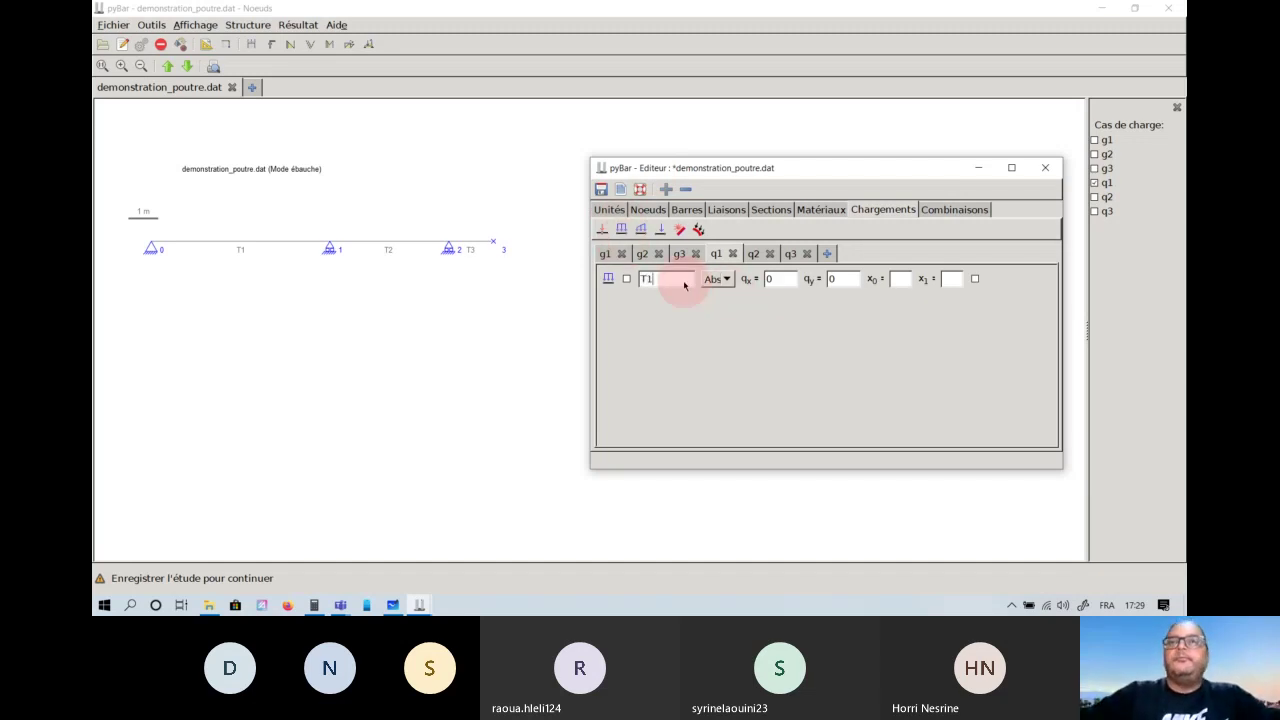
pyautogui.click(822, 280)
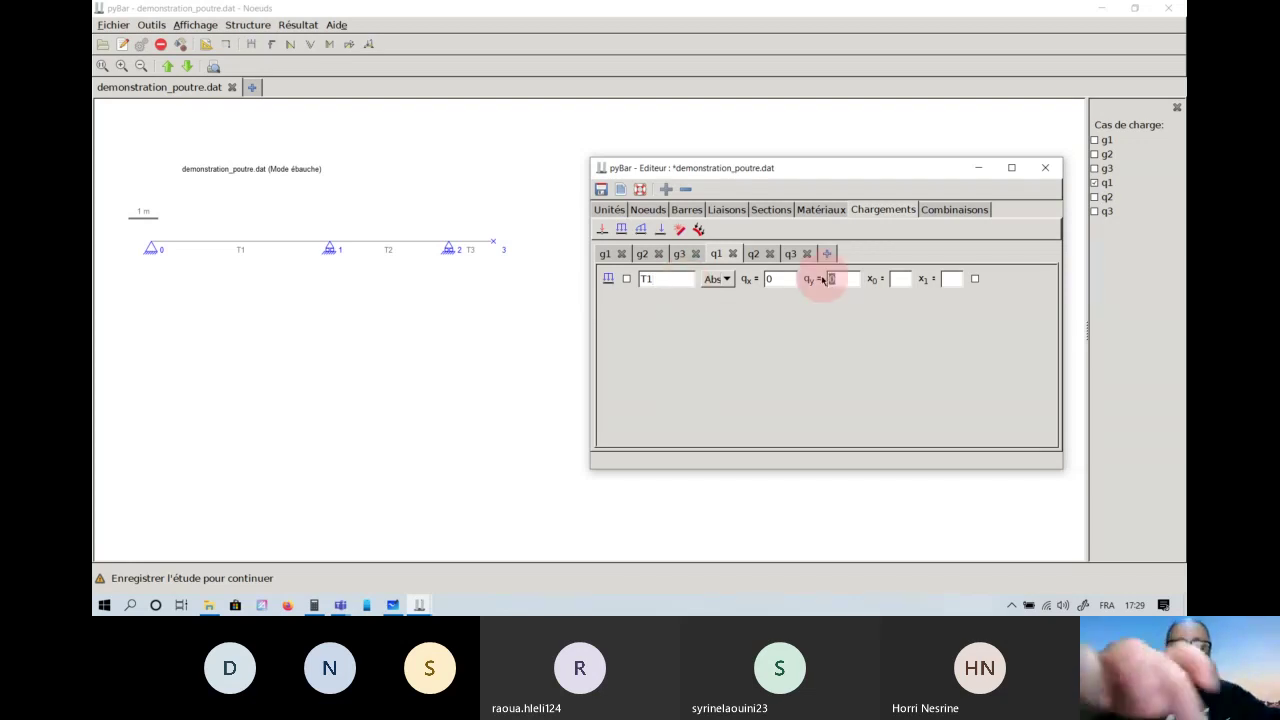
pyautogui.write('-500')
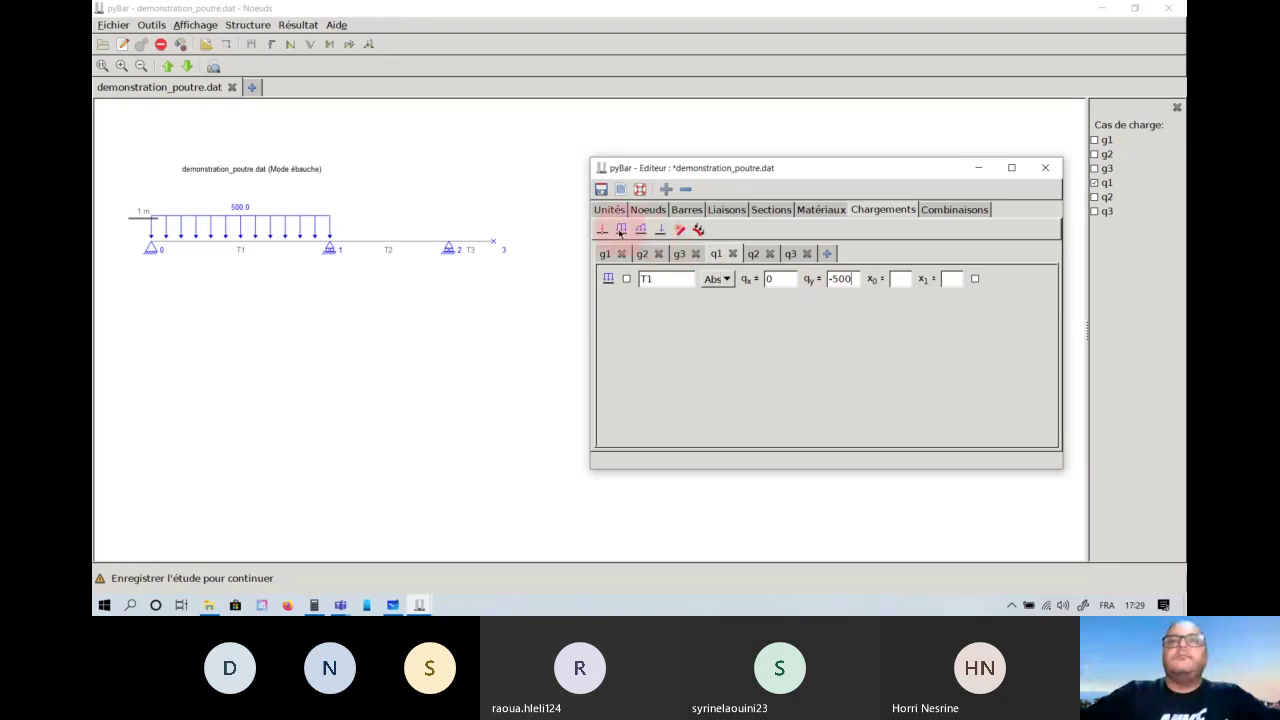
# In load case q2, add a uniform distributed load on bar T2 with qy set to -700.
pyautogui.click(753, 254)
pyautogui.click(621, 229)
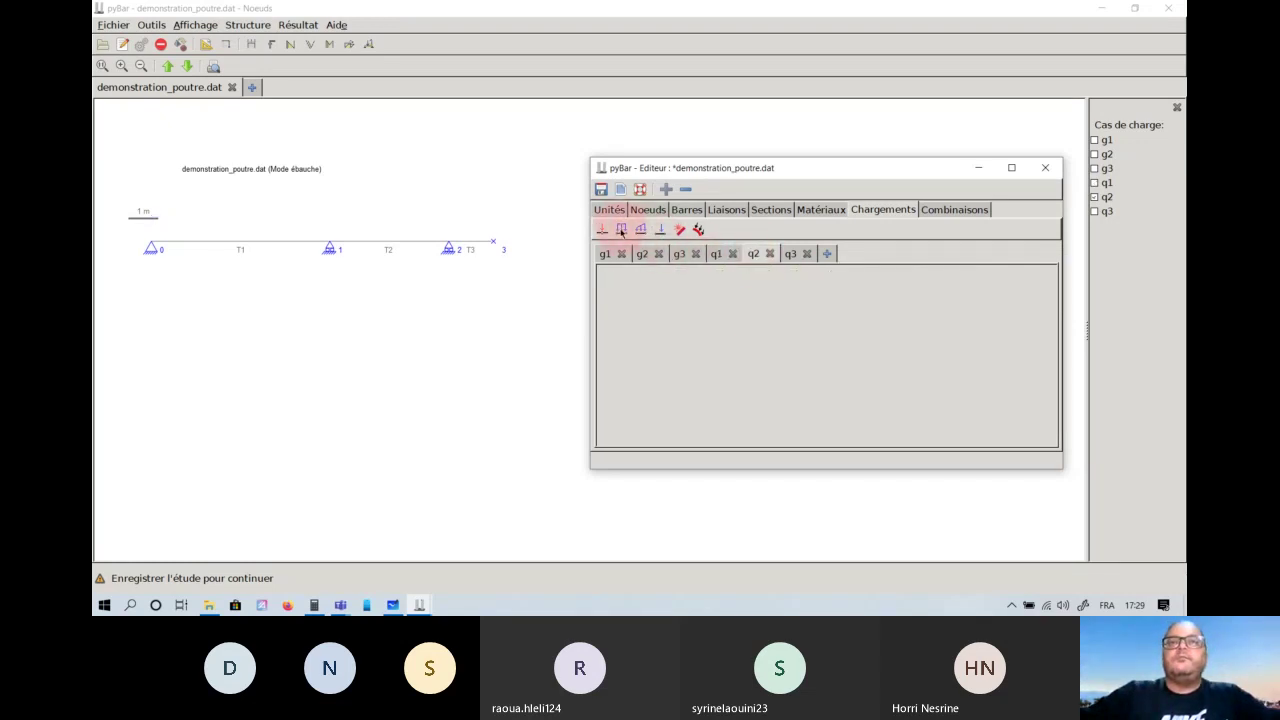
pyautogui.moveTo(630, 168); pyautogui.dragTo(611, 166)
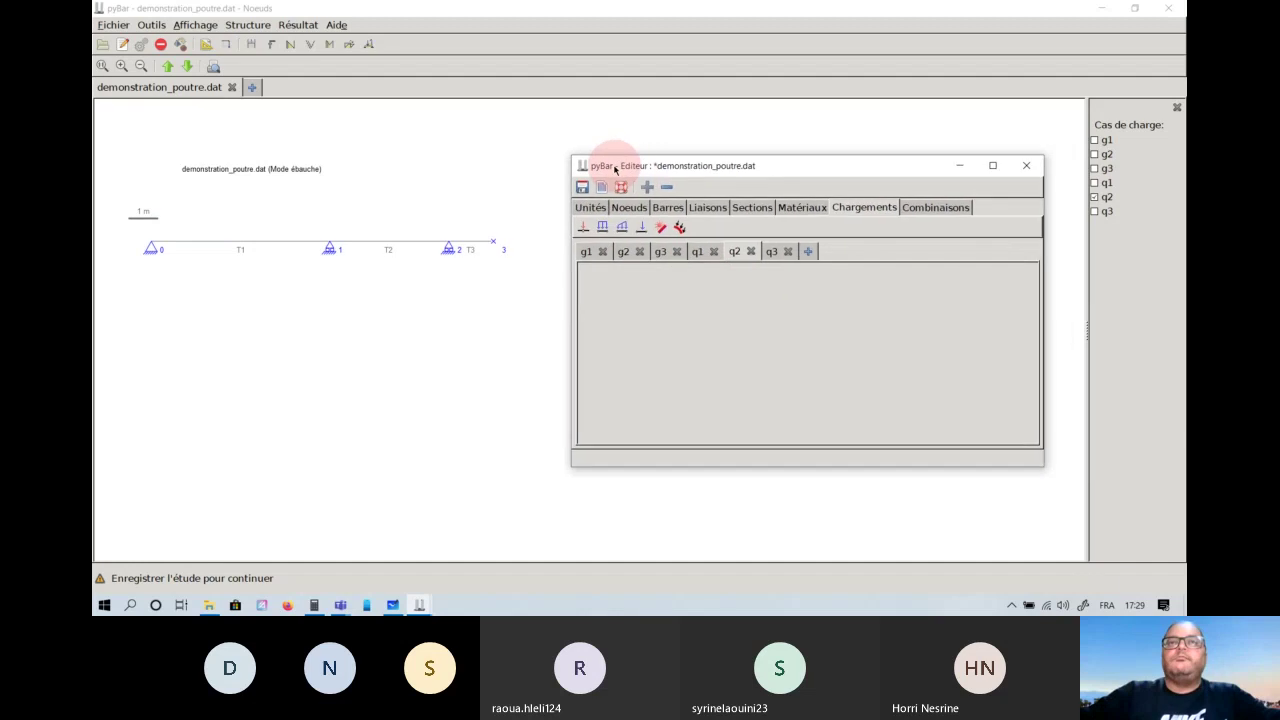
pyautogui.click(603, 229)
pyautogui.click(636, 277)
pyautogui.write('T2')
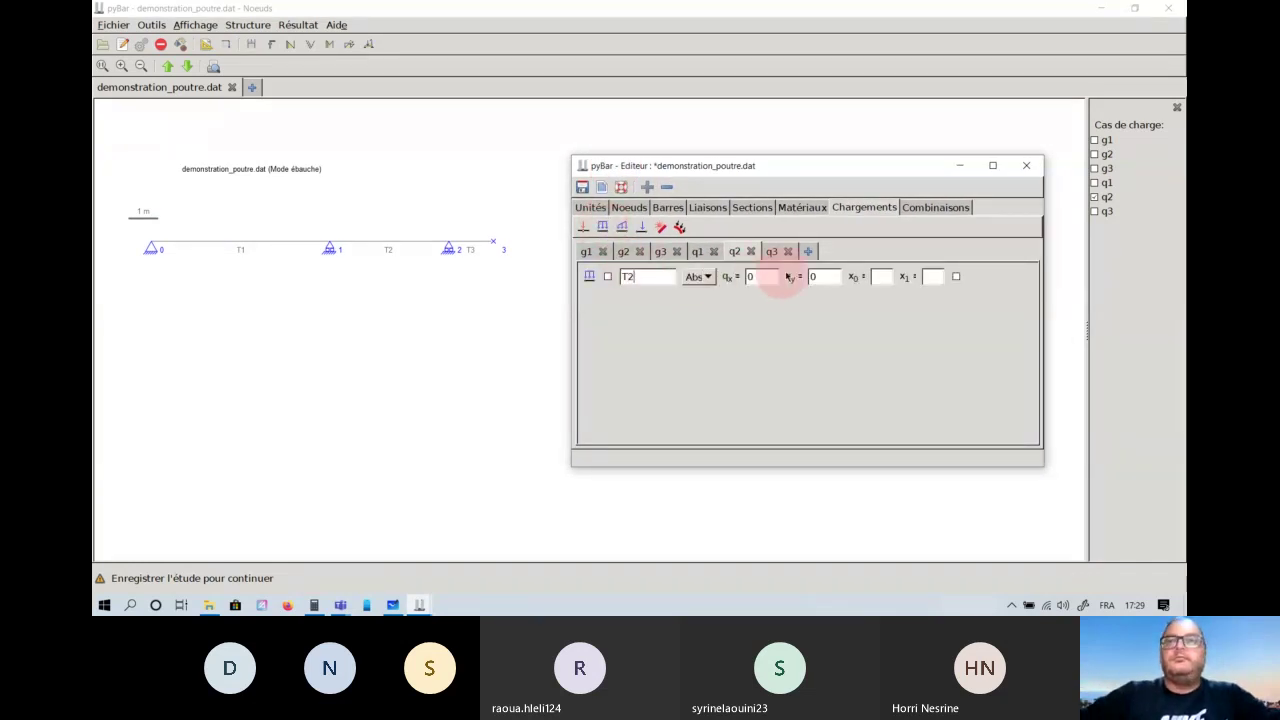
pyautogui.click(814, 277)
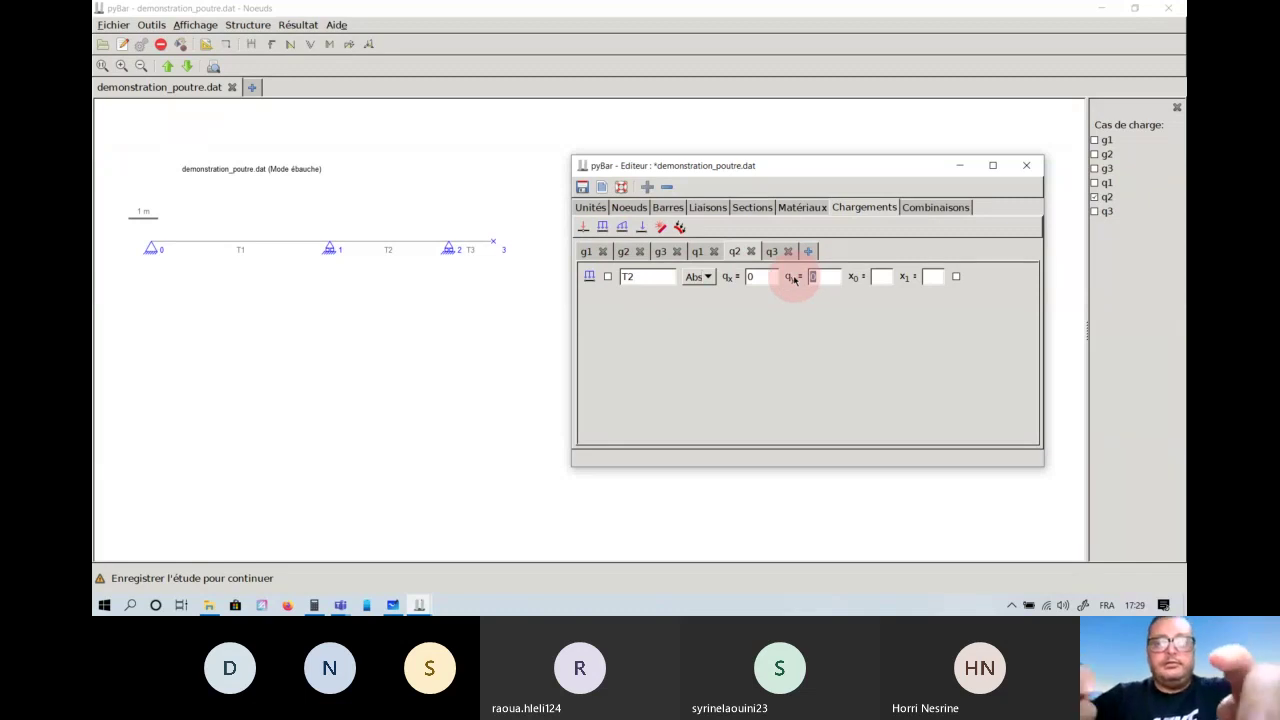
pyautogui.write('-700')
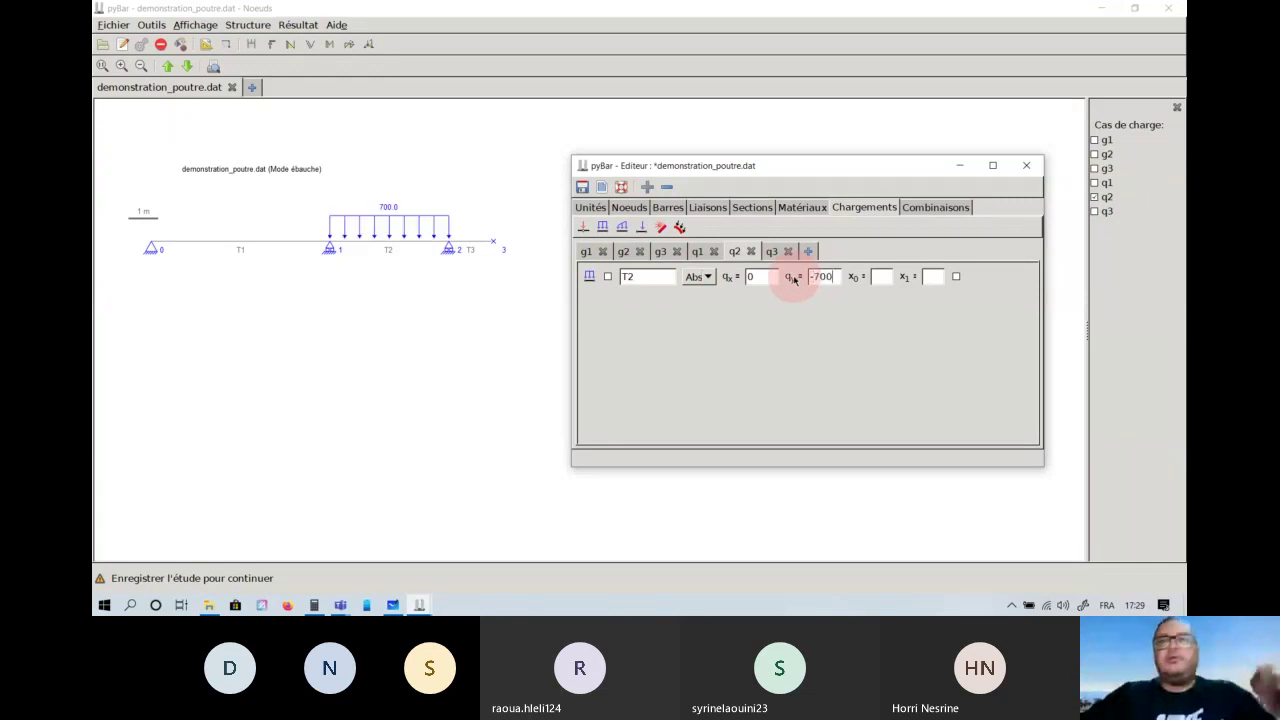
# In load case q3, add a uniform distributed load on bar T3 with qy set to -700.
pyautogui.click(772, 251)
pyautogui.moveTo(670, 166); pyautogui.dragTo(693, 172)
pyautogui.click(625, 232)
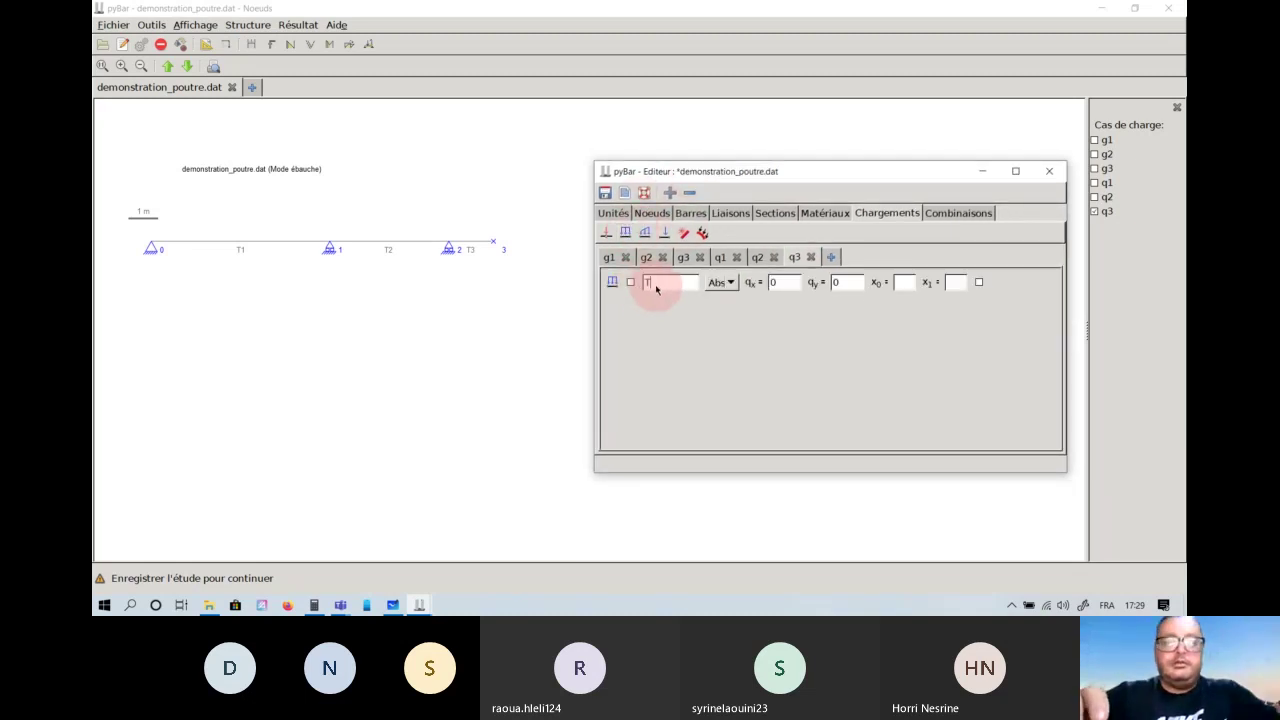
pyautogui.doubleClick(840, 282)
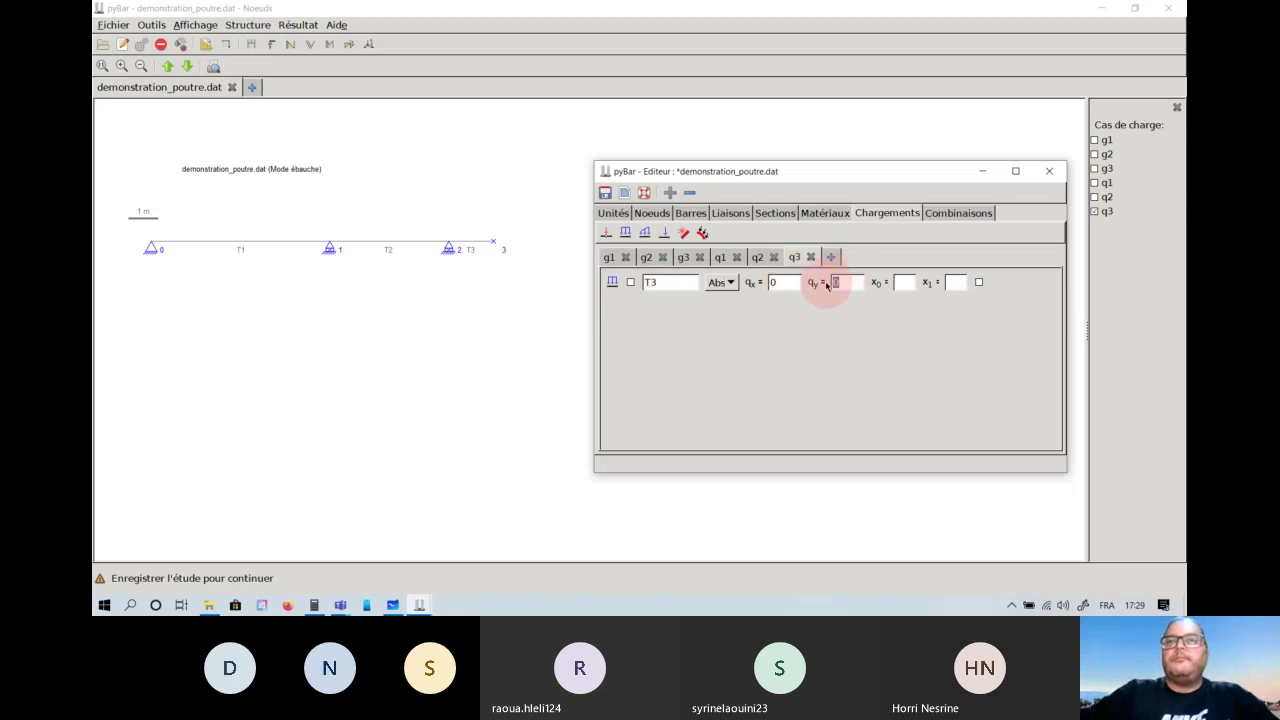
pyautogui.write('-700')
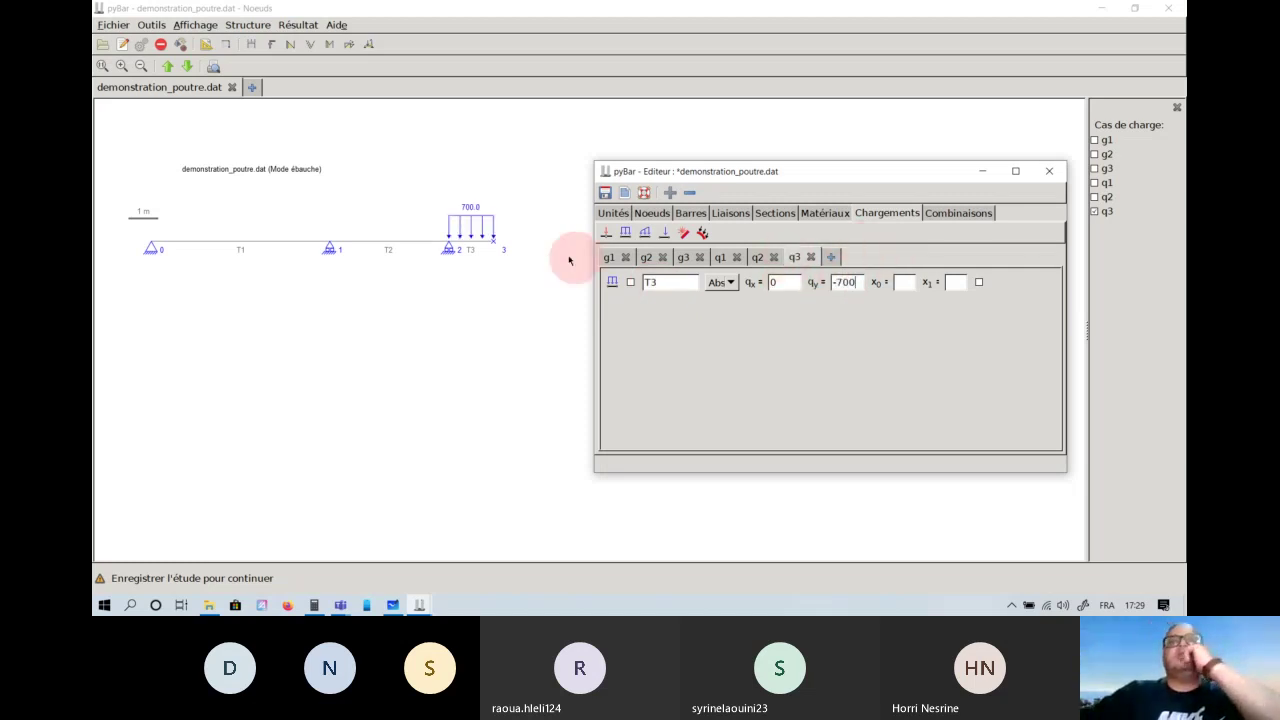
# Review the distributed loads in load cases g1, g2, g3 and q1 against the beam drawing.
pyautogui.click(474, 258)
pyautogui.click(314, 241)
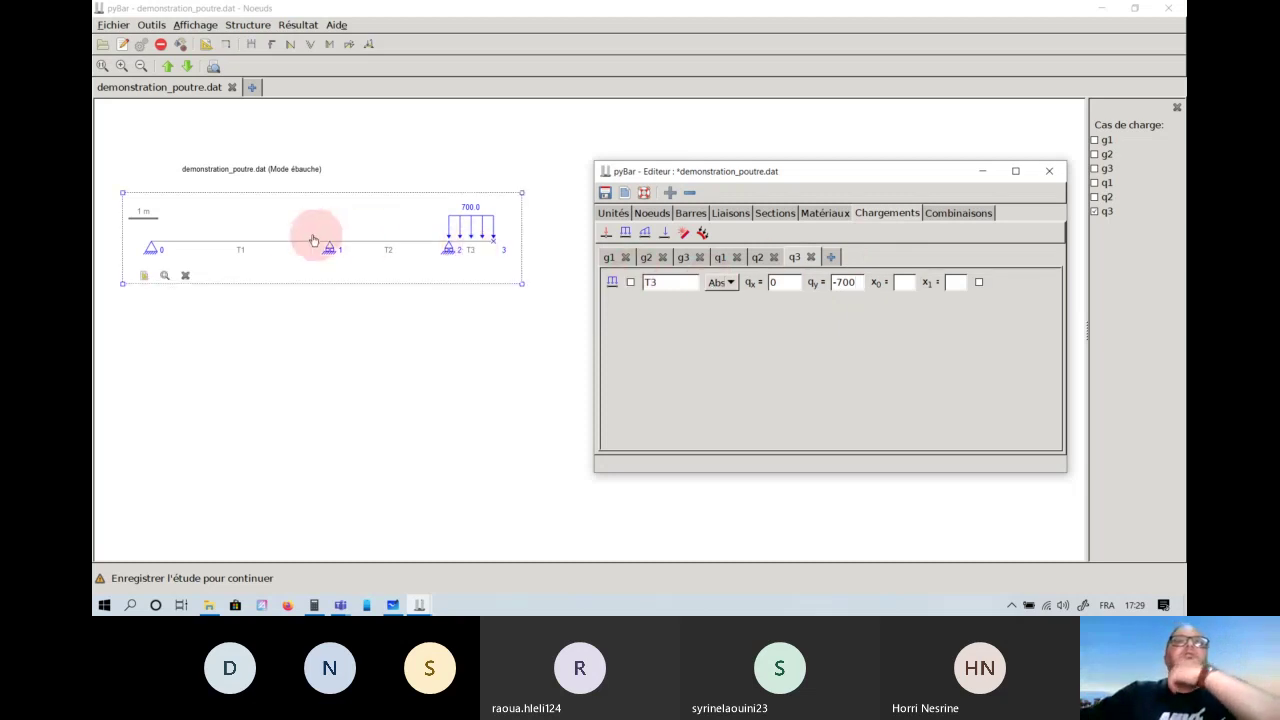
pyautogui.click(609, 260)
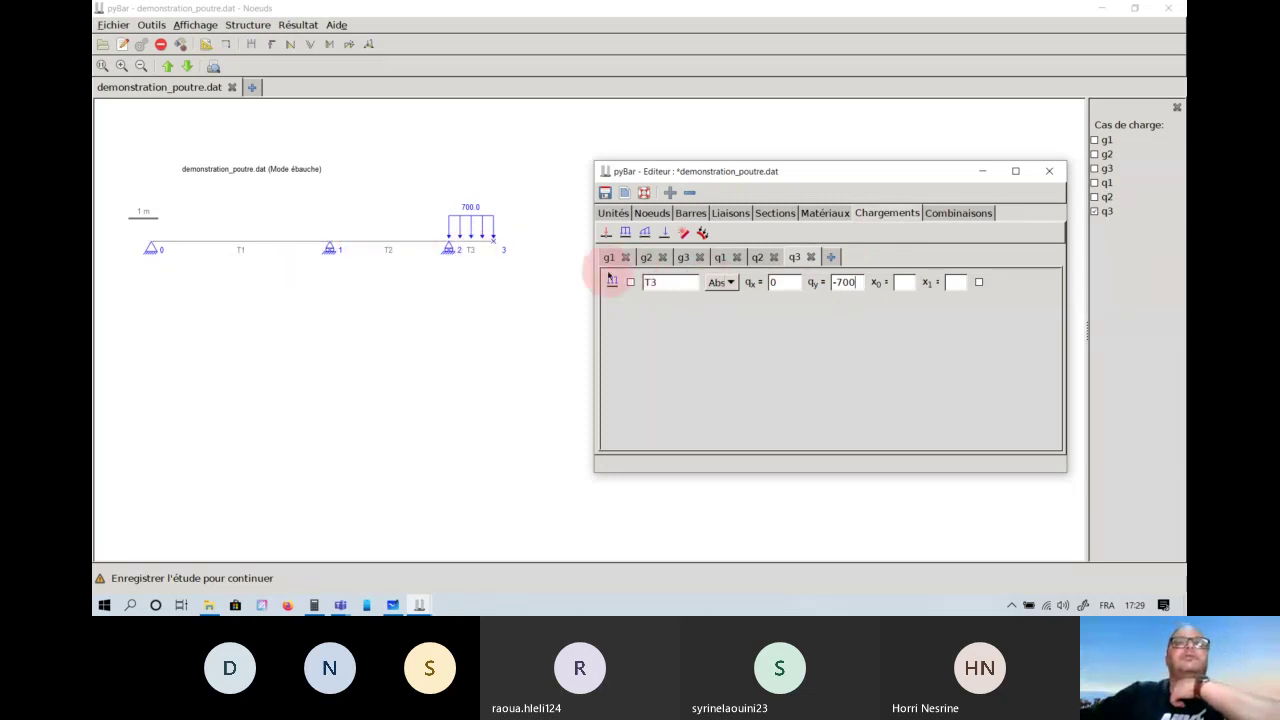
pyautogui.click(647, 258)
pyautogui.click(683, 258)
pyautogui.click(720, 258)
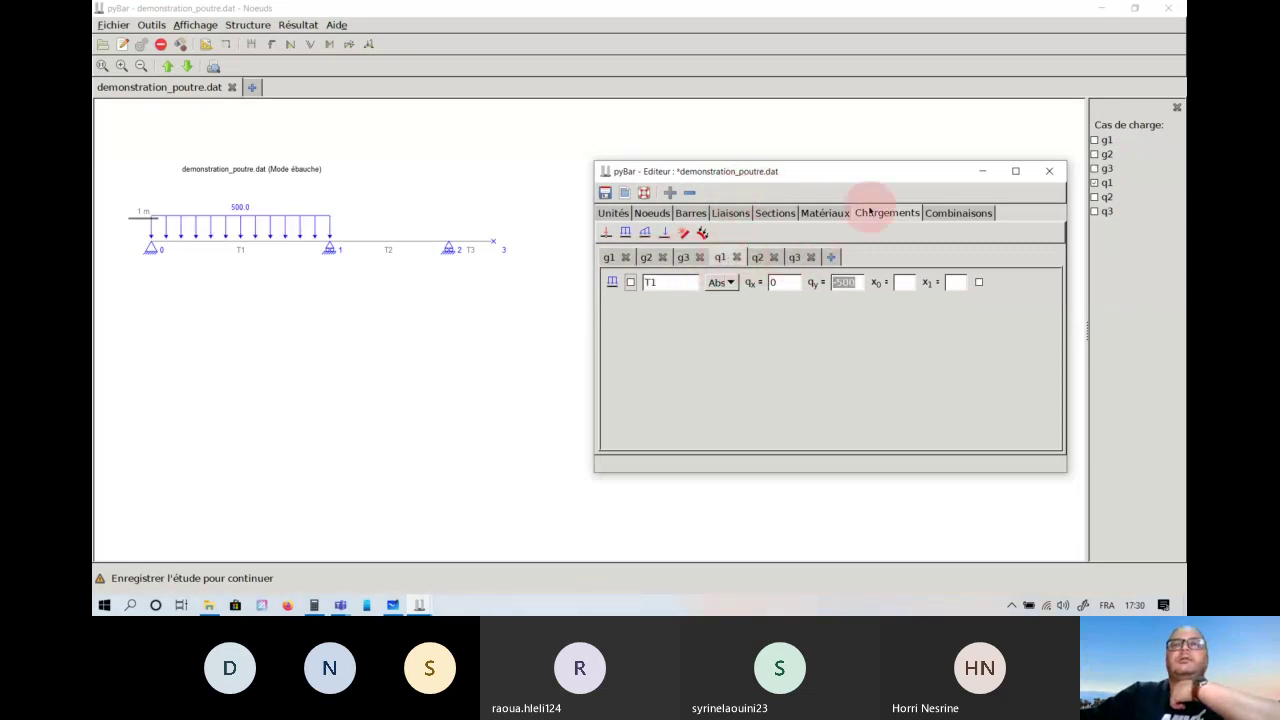
# Add a load combination and name it ELS CCC.
pyautogui.click(957, 212)
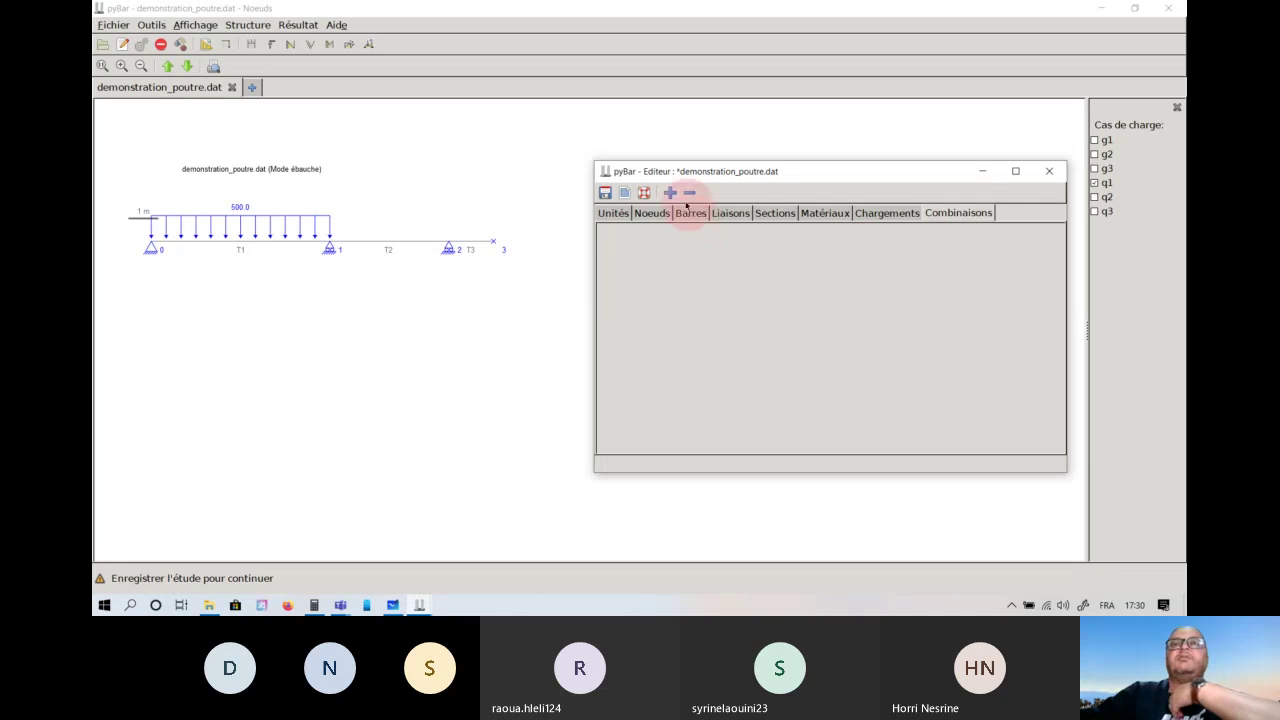
pyautogui.moveTo(684, 171); pyautogui.dragTo(649, 155)
pyautogui.click(634, 176)
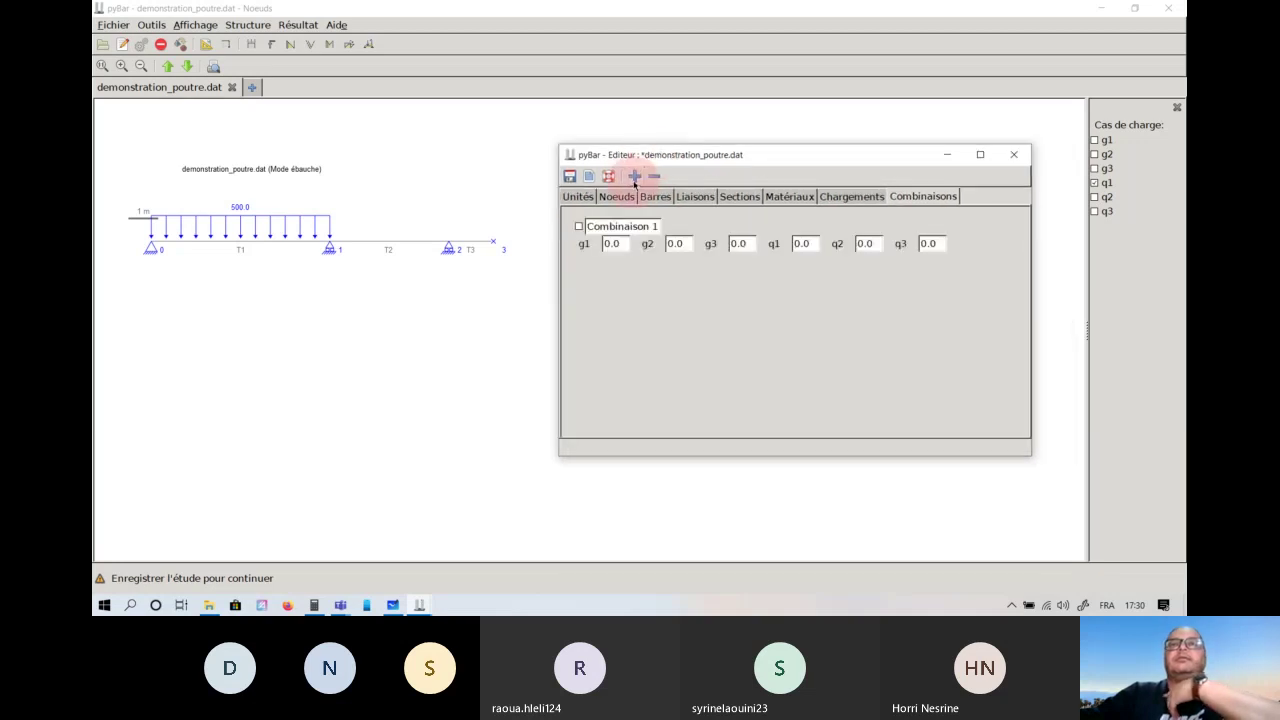
pyautogui.tripleClick(640, 227)
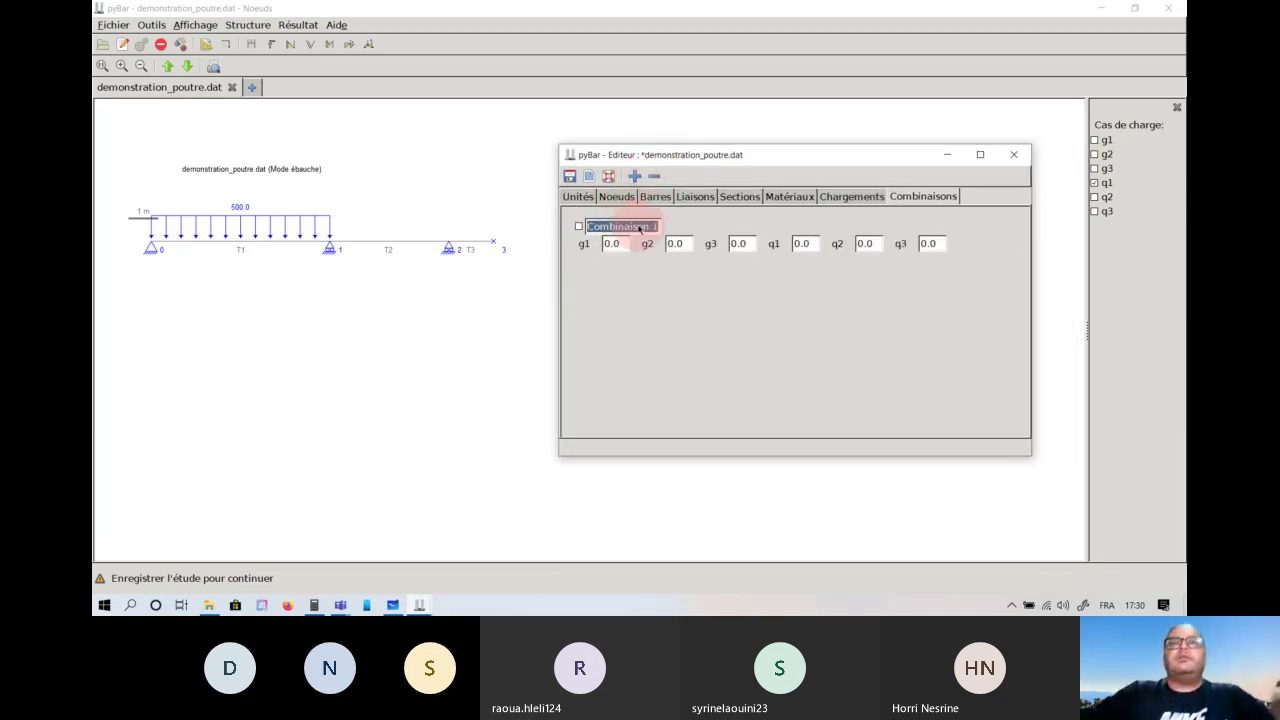
pyautogui.write('E')
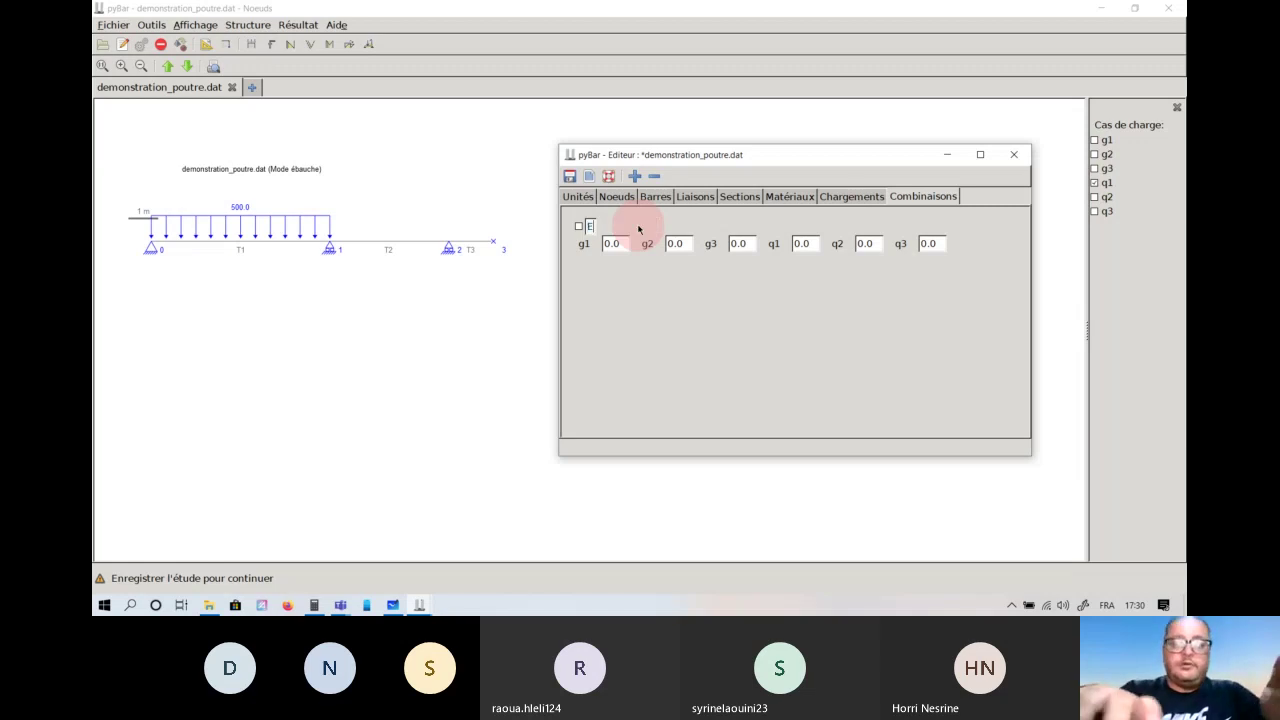
pyautogui.write('LS CC')
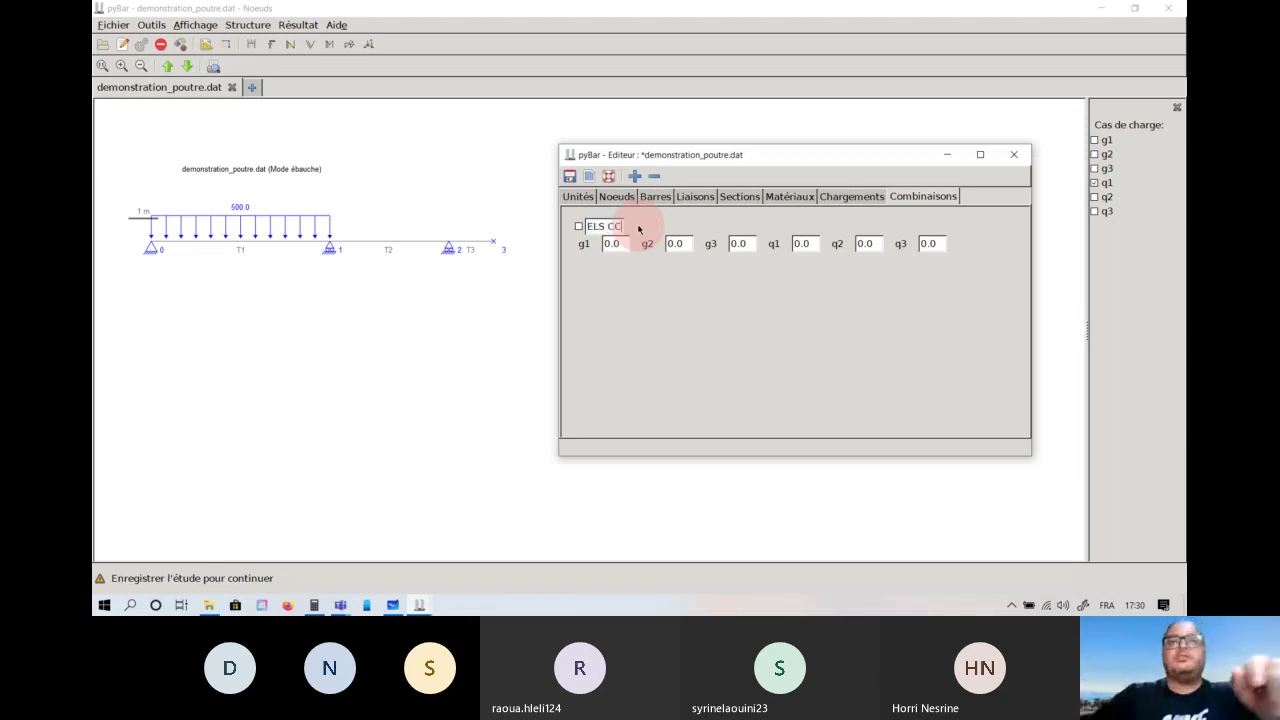
pyautogui.write('C')
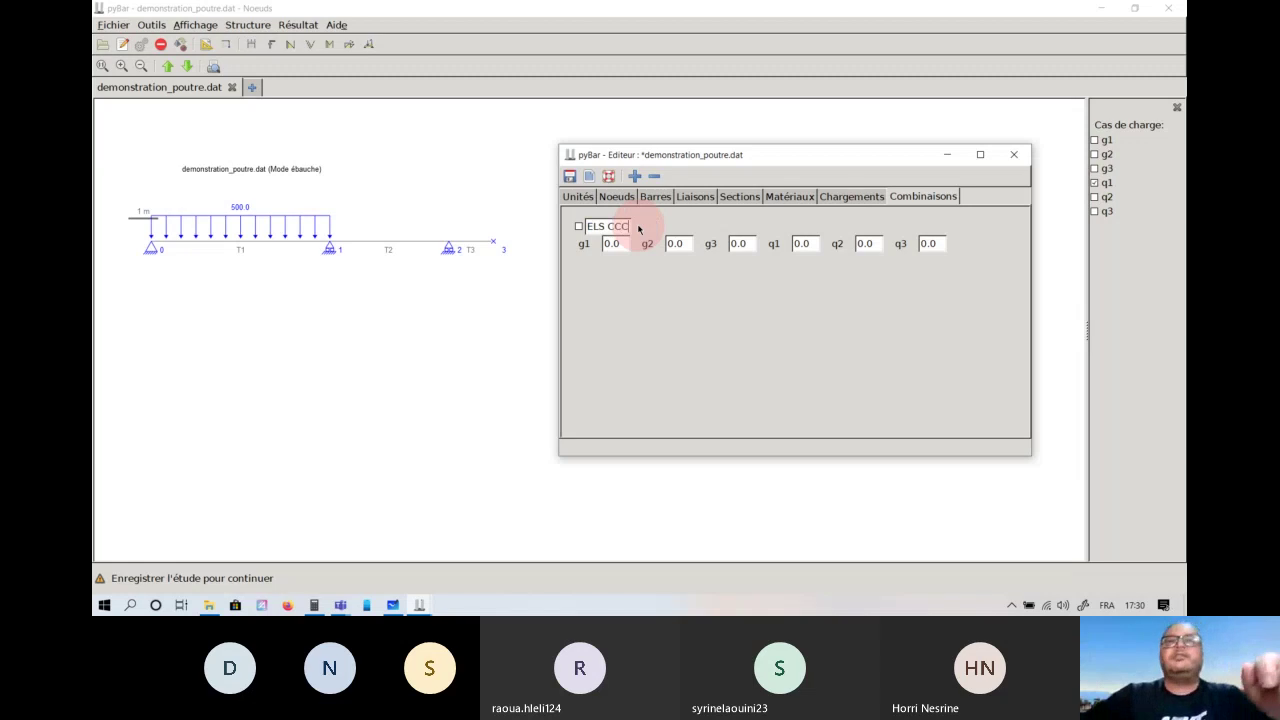
# Set the g1, g2 and g3 coefficients of combination ELS CCC to 1.
pyautogui.click(618, 245)
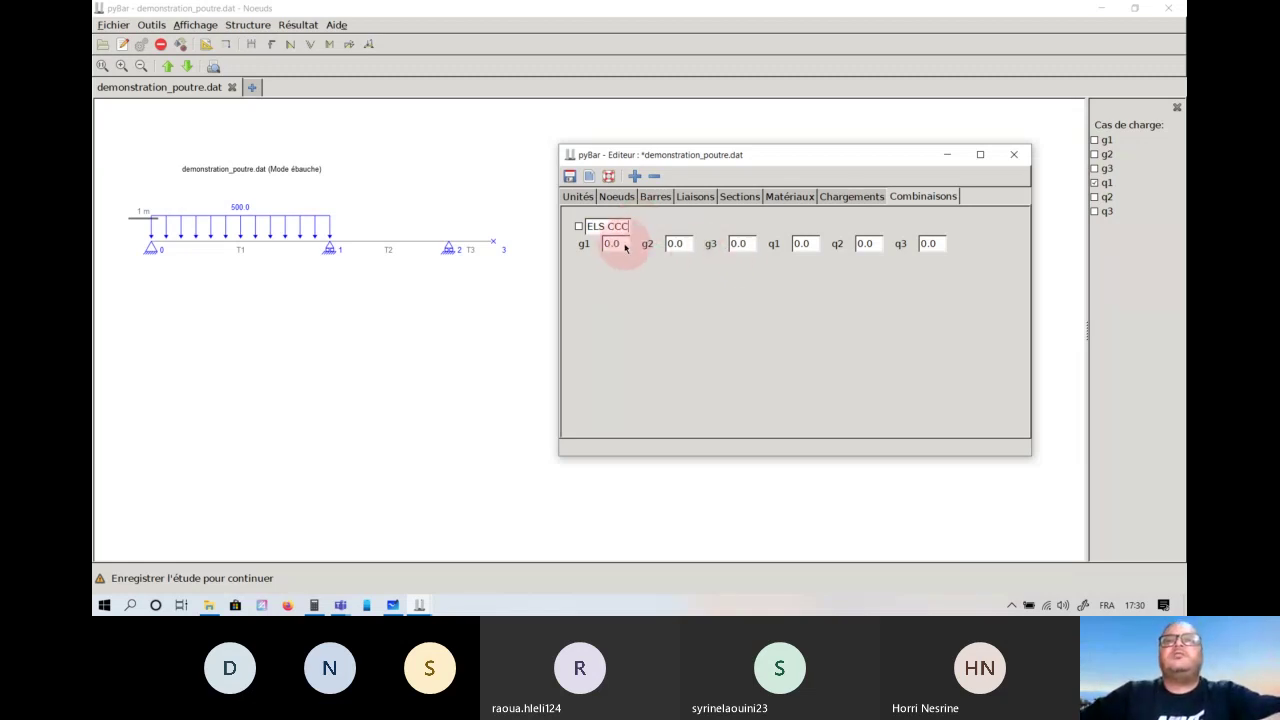
pyautogui.doubleClick(620, 245)
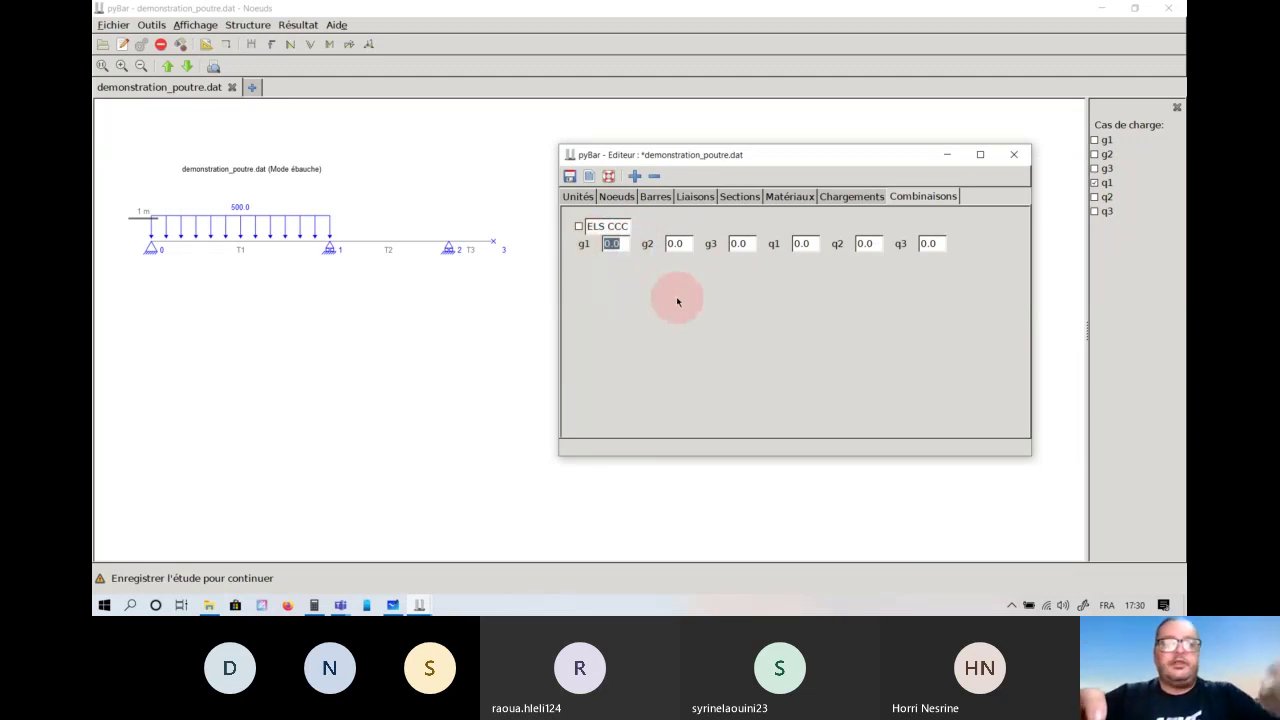
pyautogui.write('1')
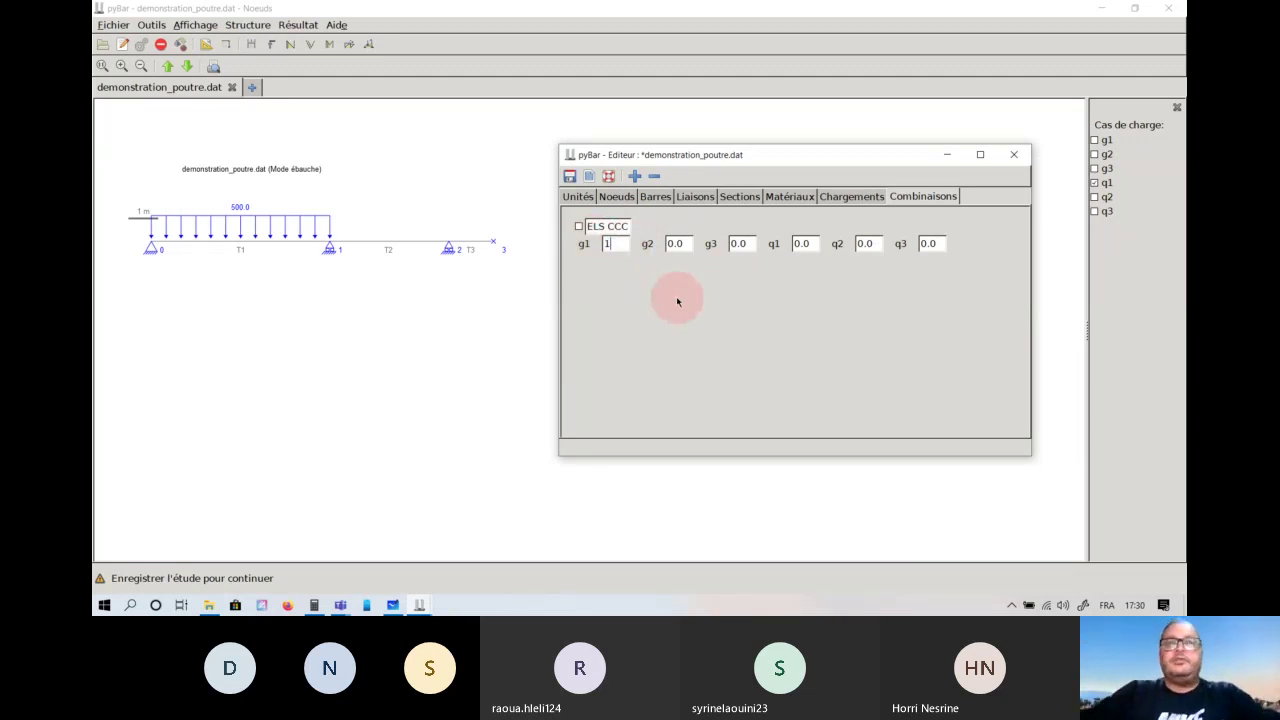
pyautogui.doubleClick(670, 244)
pyautogui.write('1')
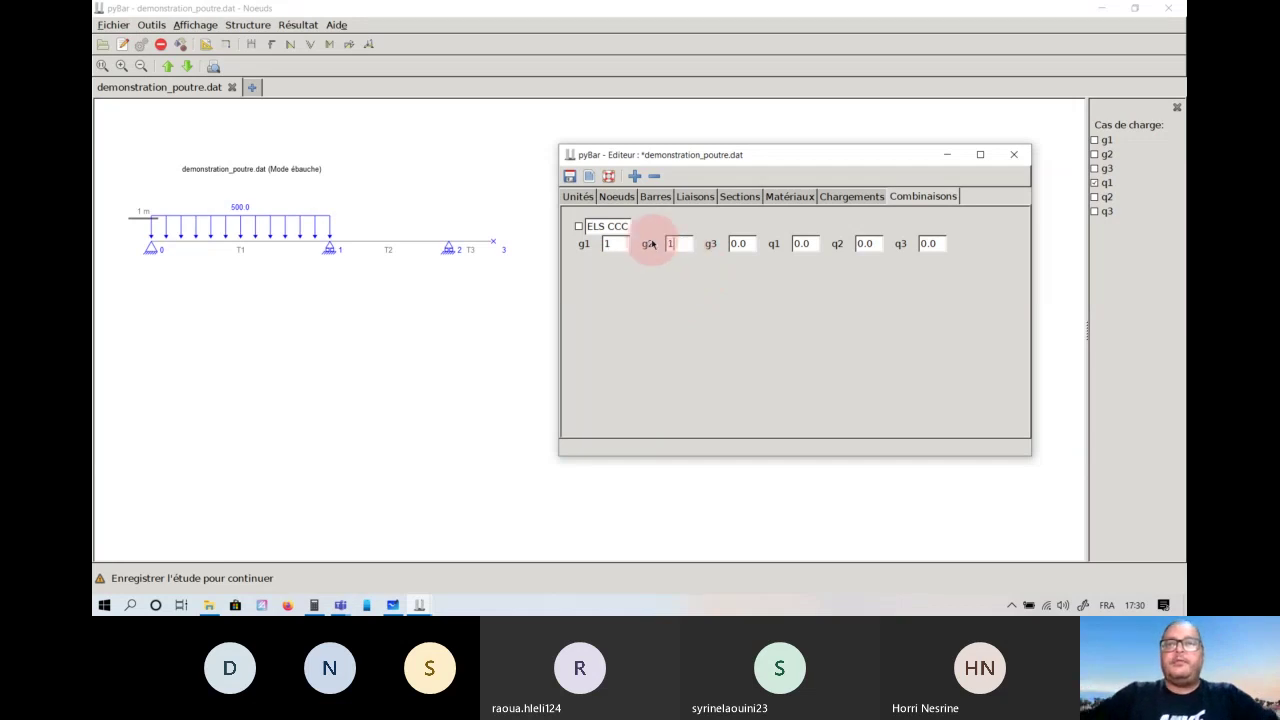
pyautogui.doubleClick(740, 244)
pyautogui.write('1')
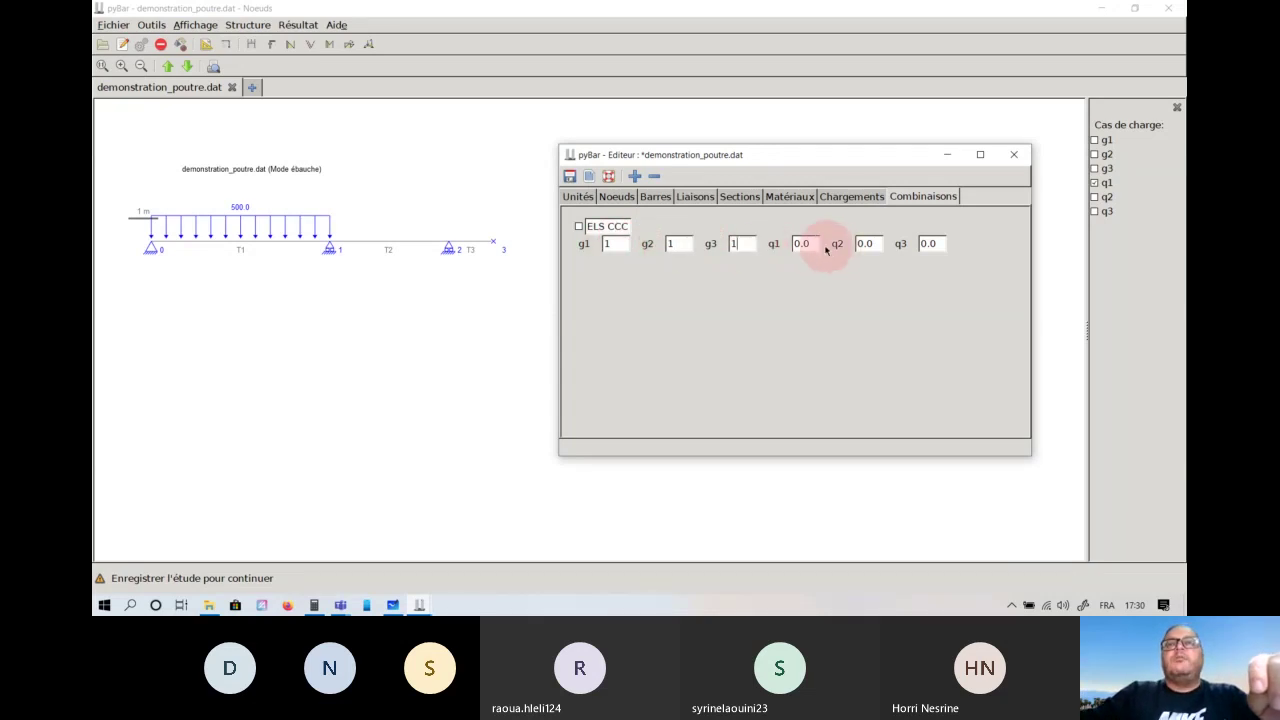
pyautogui.click(850, 196)
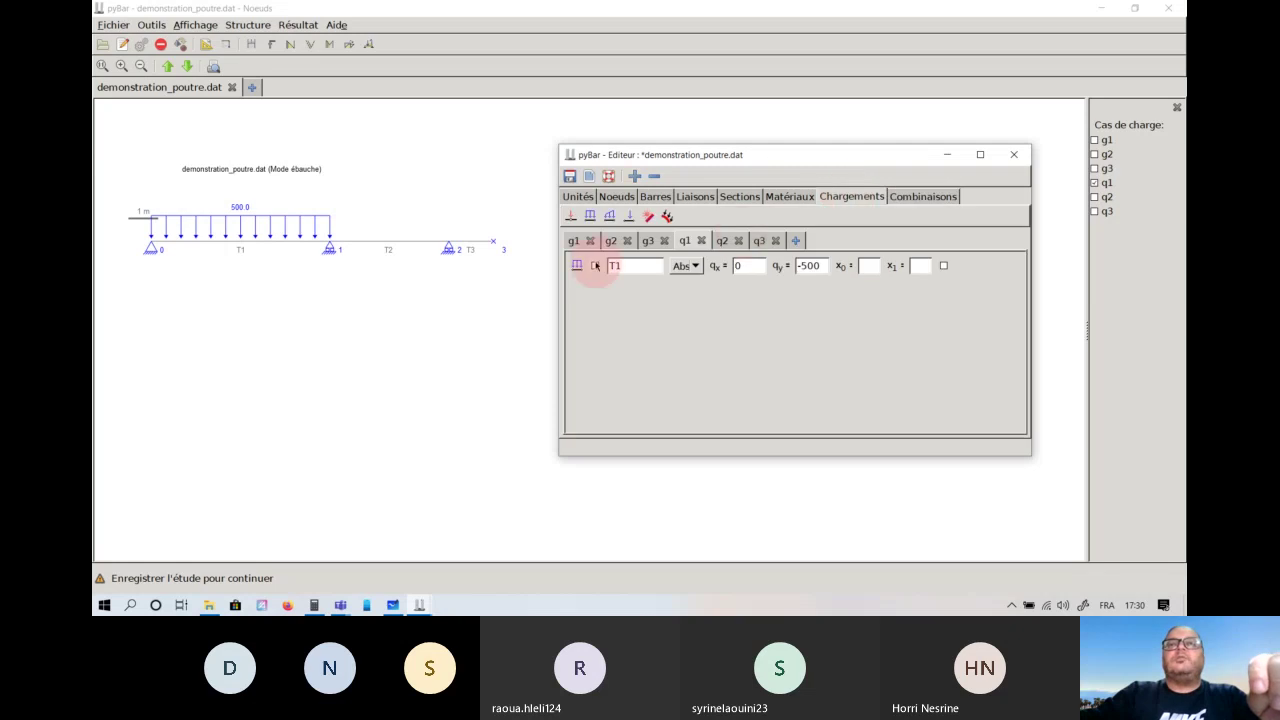
pyautogui.click(585, 243)
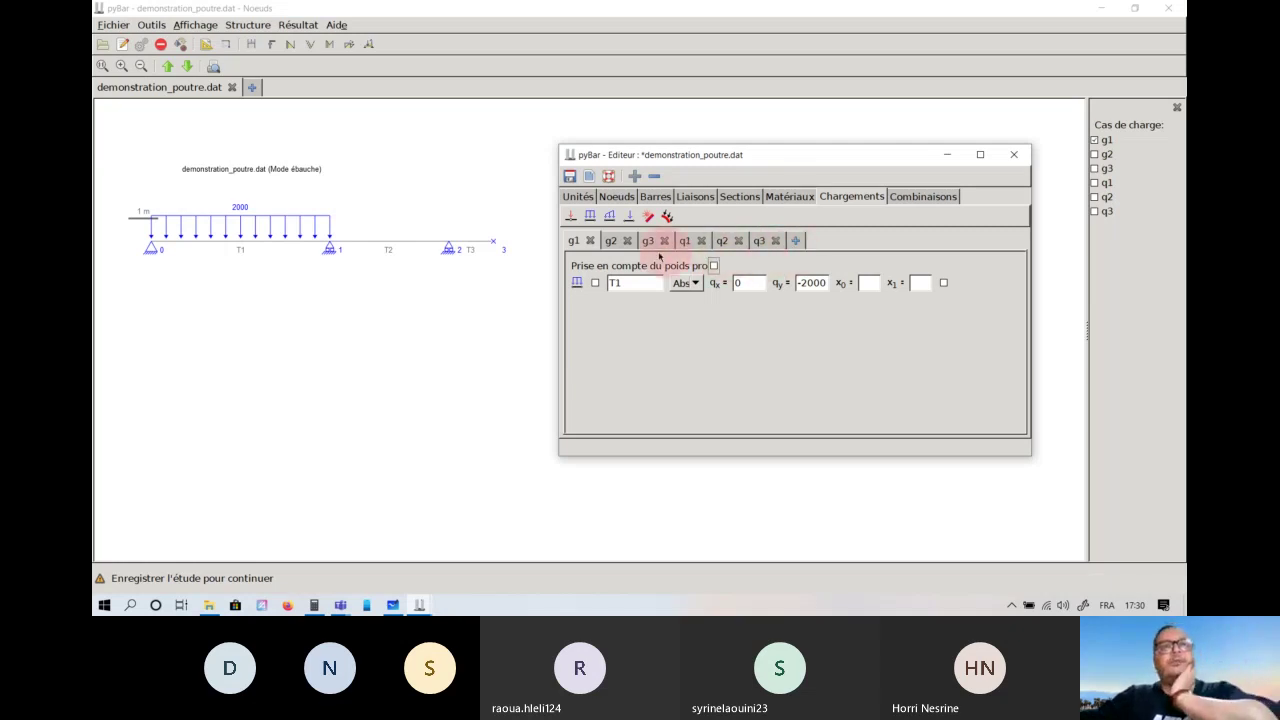
pyautogui.click(913, 197)
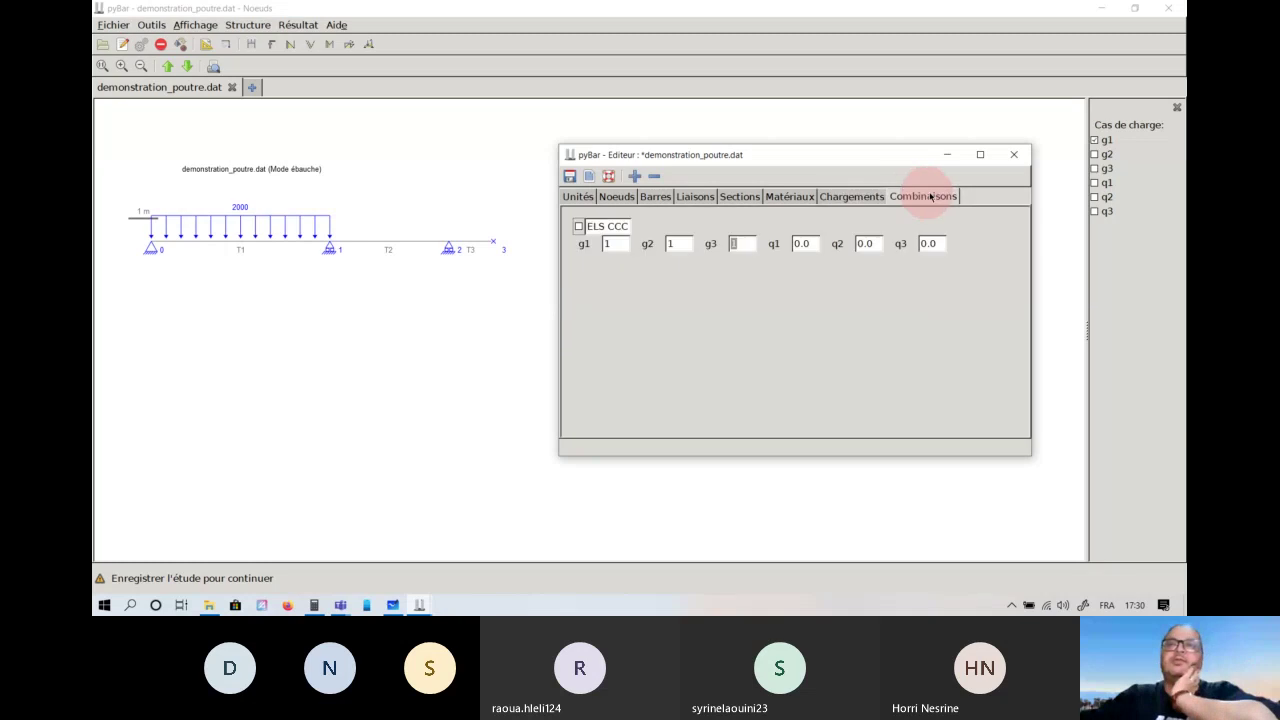
# Add a second load combination and name it ELS CDC.
pyautogui.moveTo(648, 155); pyautogui.dragTo(668, 157)
pyautogui.click(654, 177)
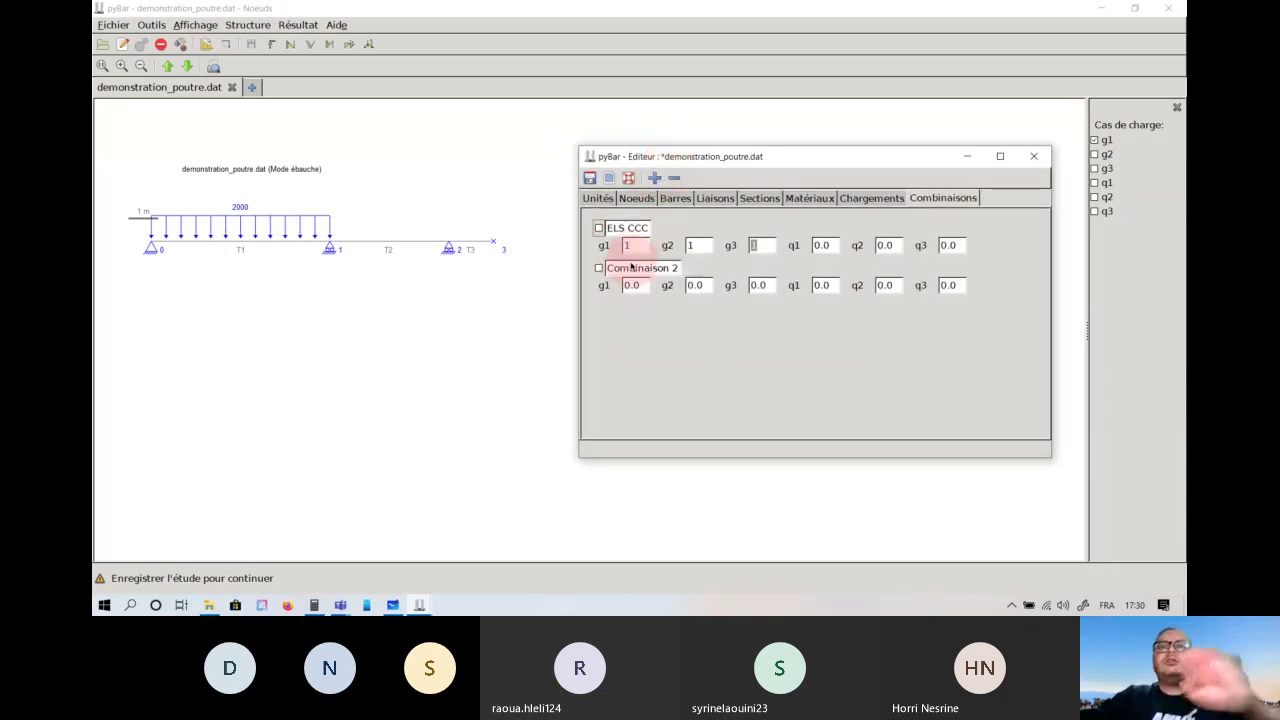
pyautogui.tripleClick(630, 268)
pyautogui.write('EL')
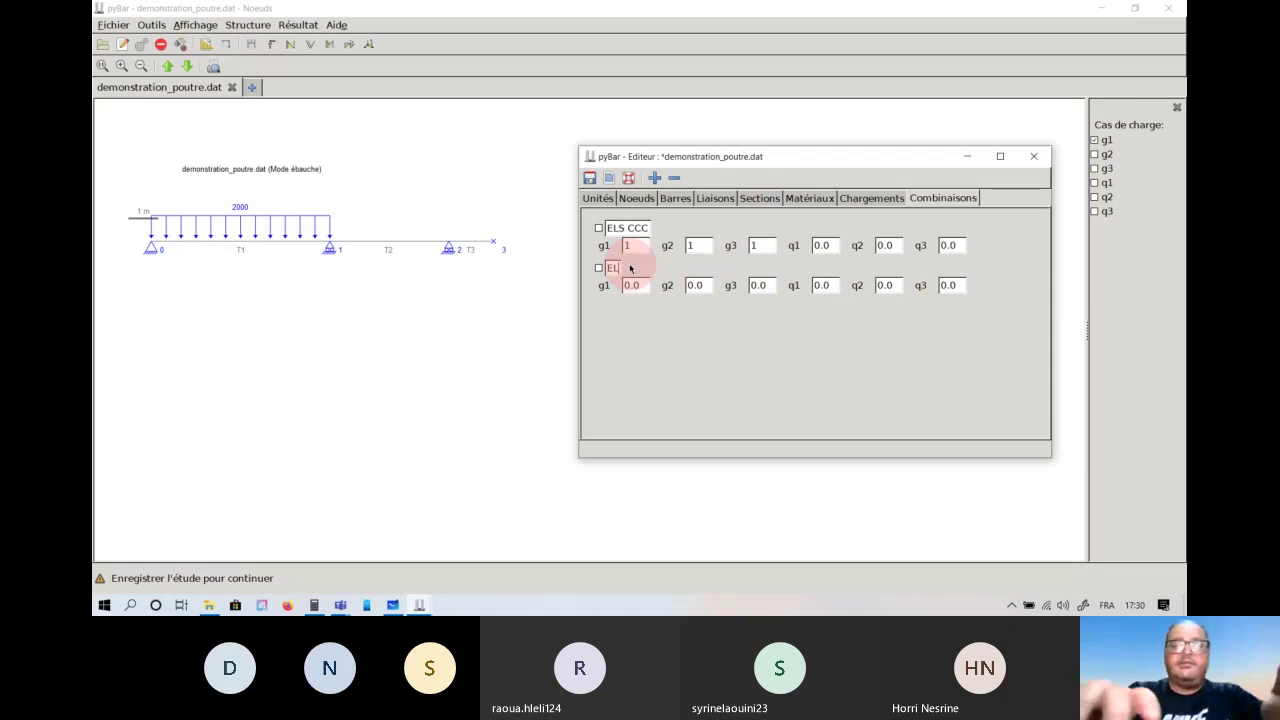
pyautogui.write('S QDC')
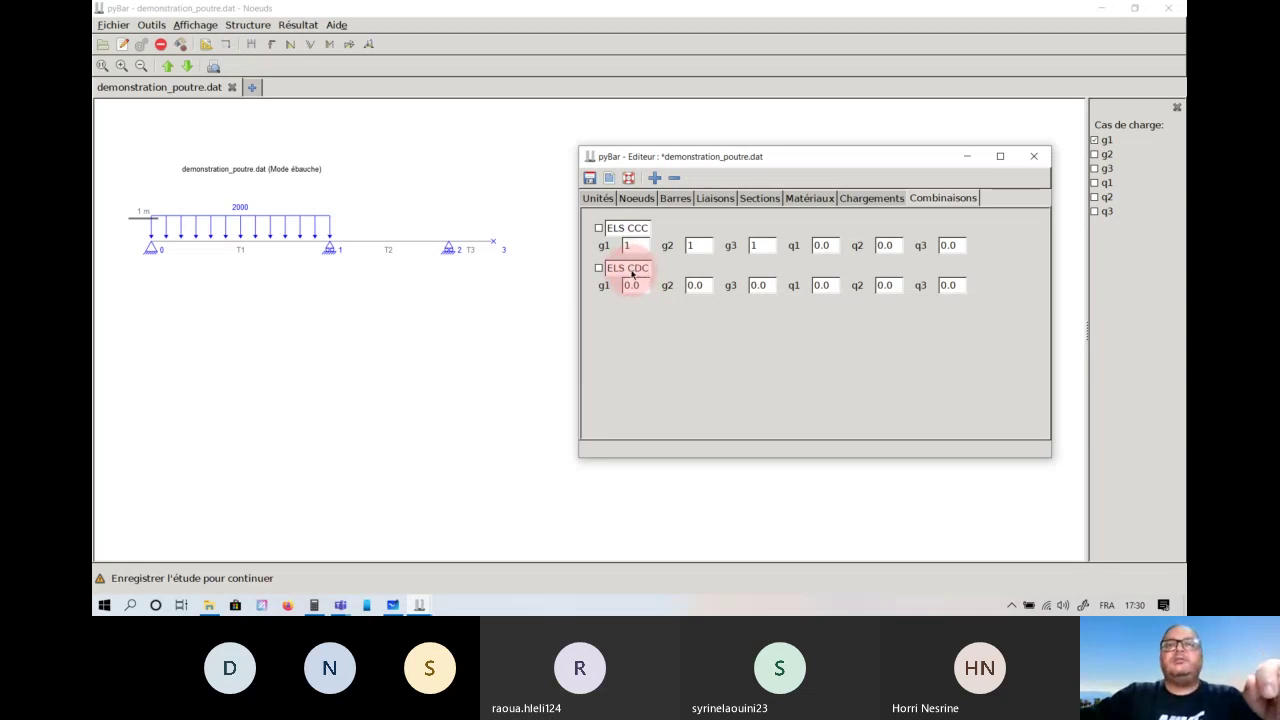
# Set the g1 and q1 coefficients of combination ELS CDC to 1.
pyautogui.click(633, 281)
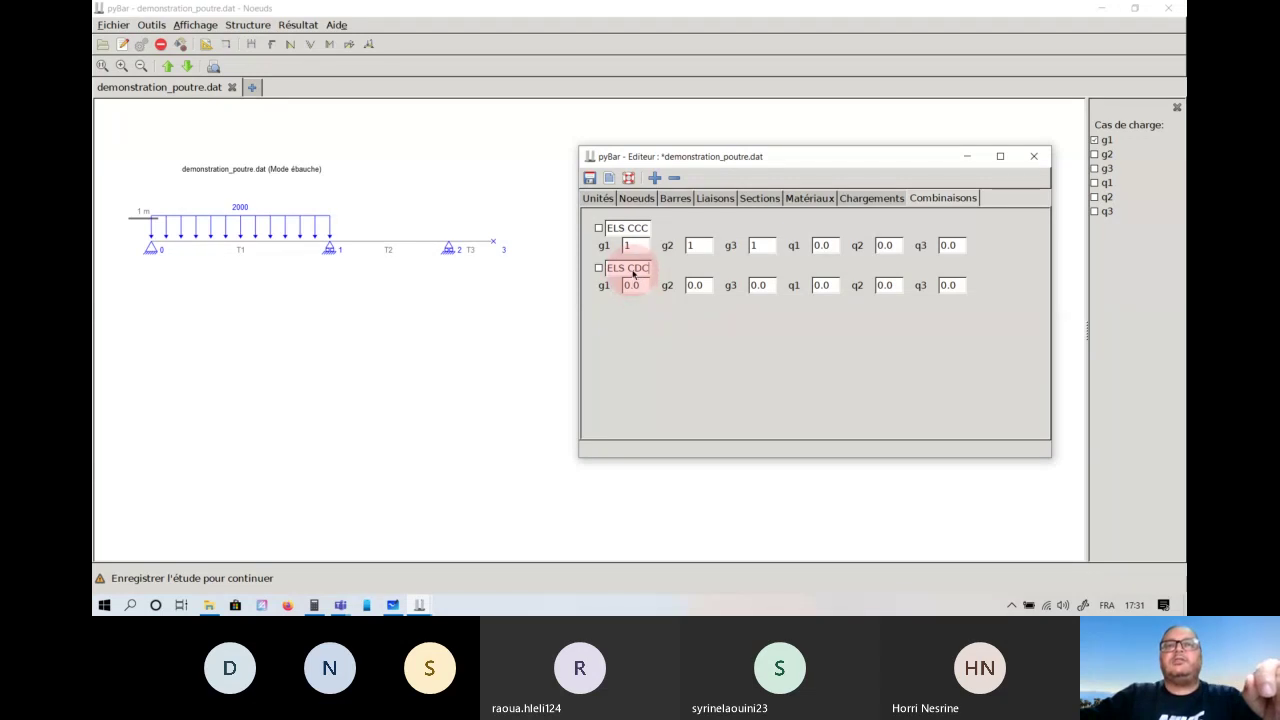
pyautogui.moveTo(643, 289); pyautogui.dragTo(612, 289)
pyautogui.write('1')
pyautogui.click(810, 286)
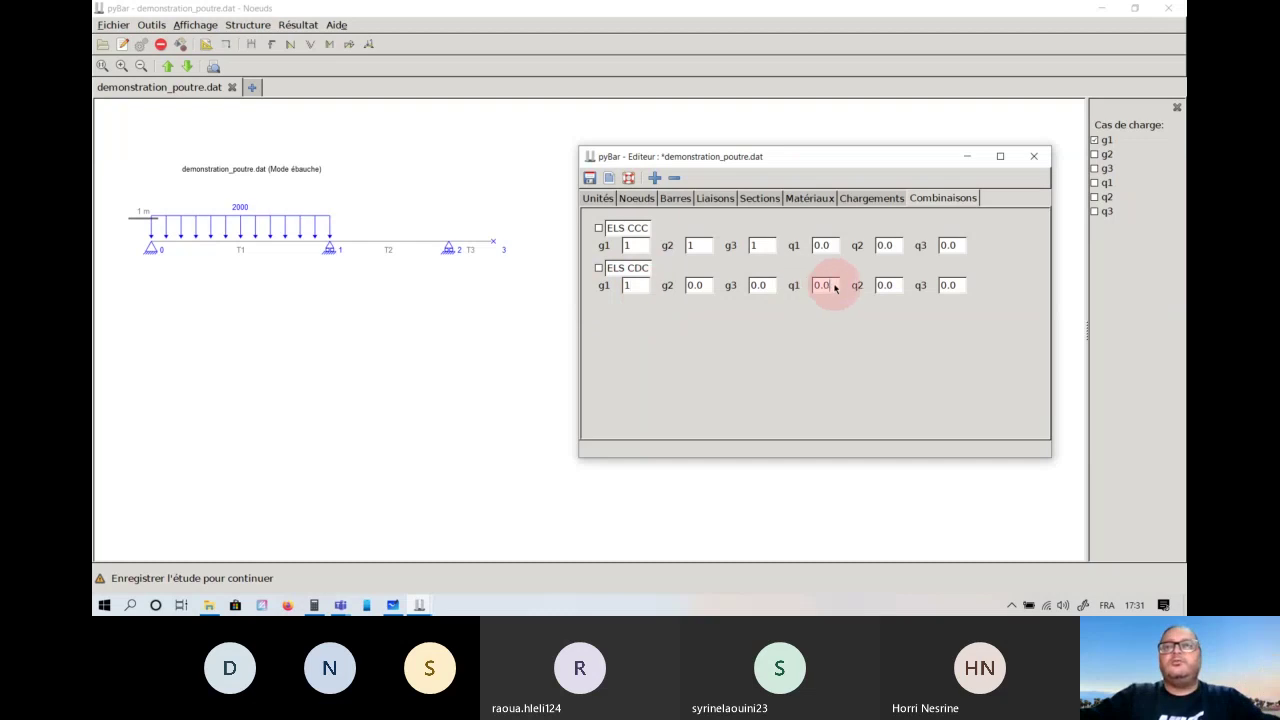
pyautogui.moveTo(835, 287); pyautogui.dragTo(794, 289)
pyautogui.write('1')
pyautogui.click(920, 368)
pyautogui.click(668, 287)
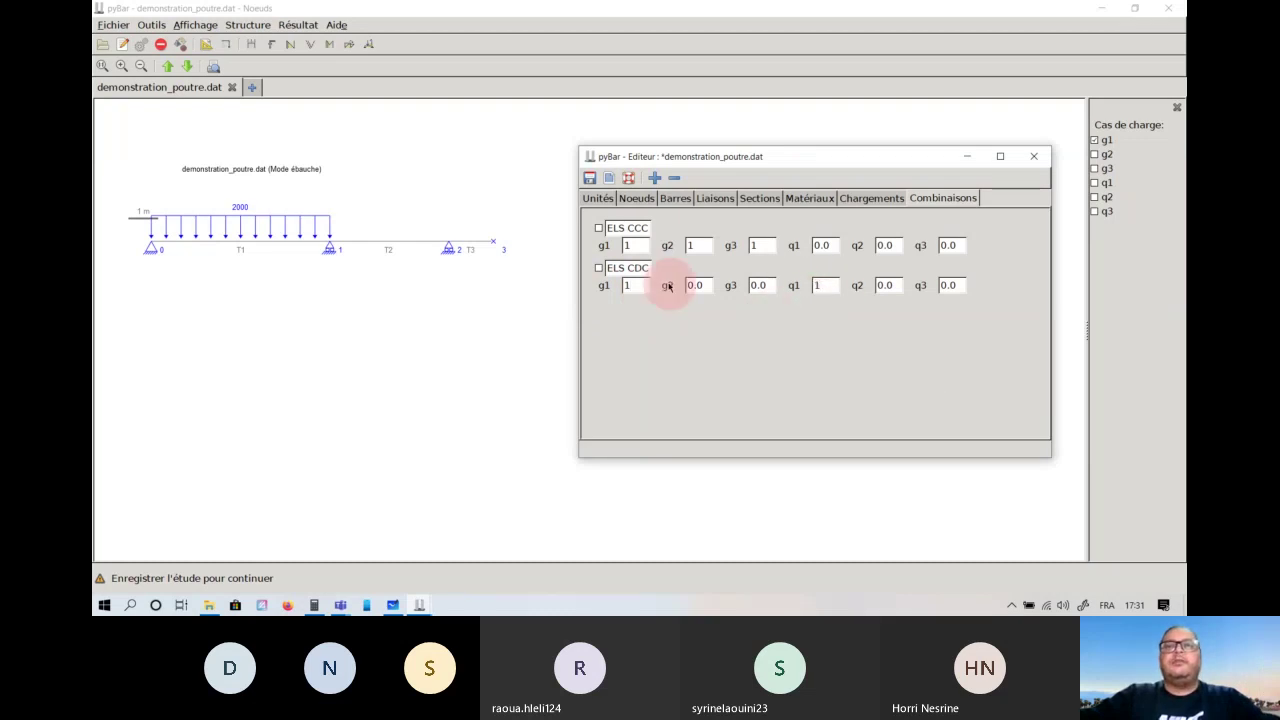
# Set the g2, g3 and q3 coefficients of combination ELS CDC to 1.
pyautogui.click(636, 270)
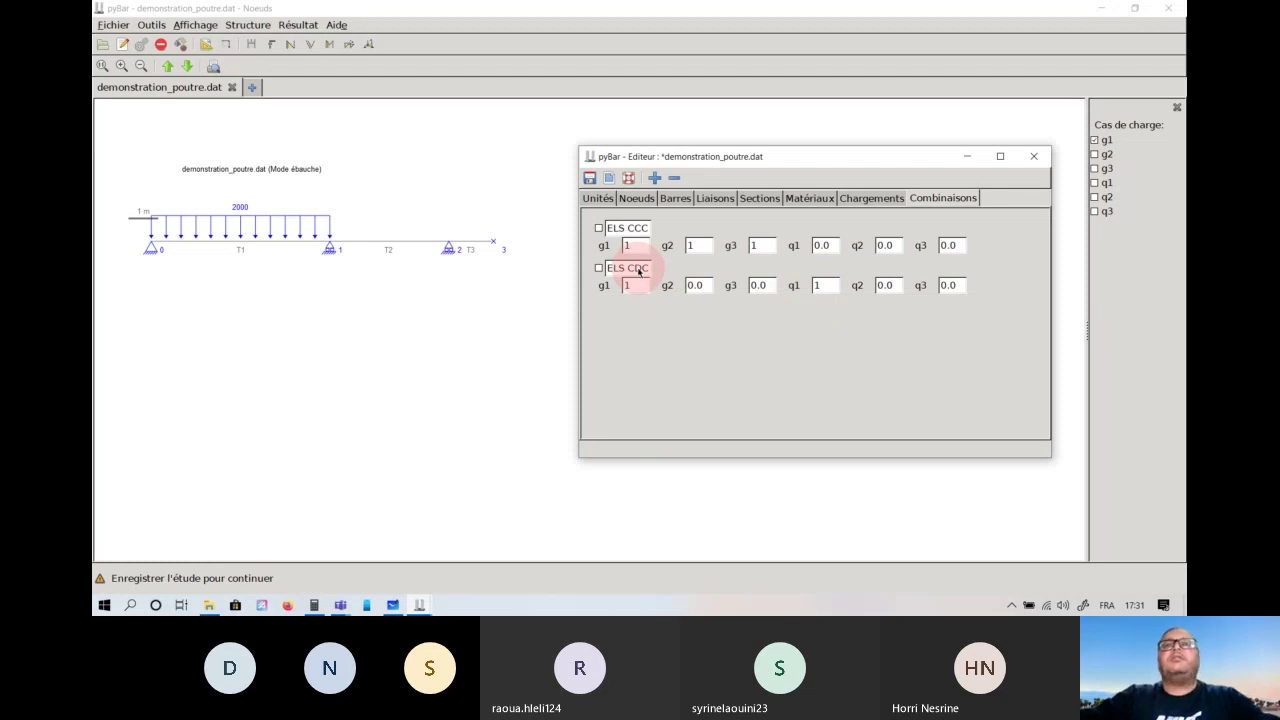
pyautogui.moveTo(710, 289); pyautogui.dragTo(673, 291)
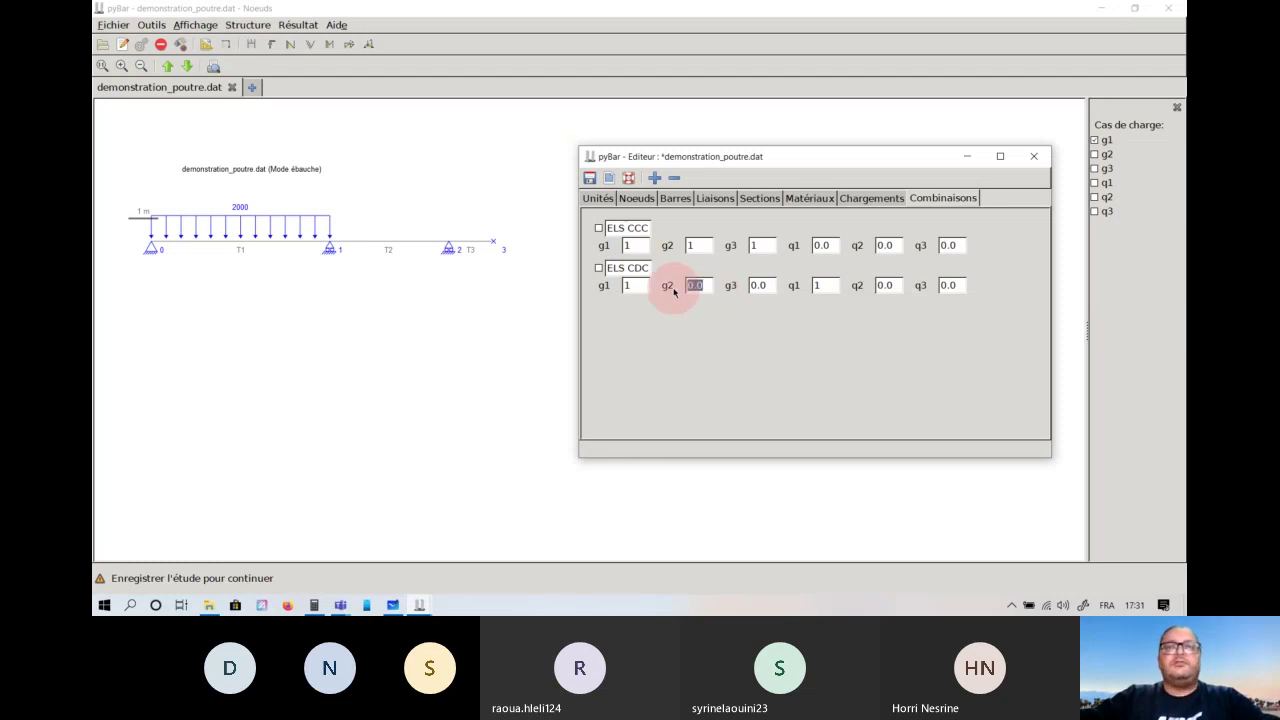
pyautogui.write('1')
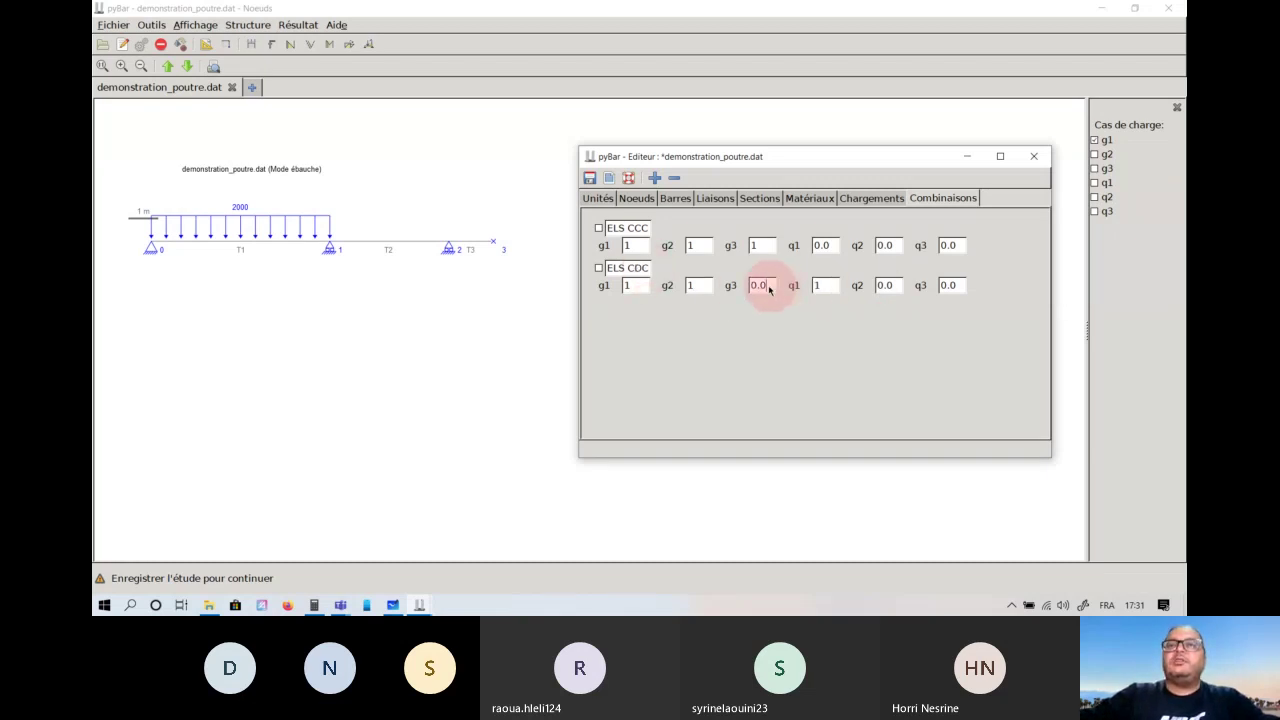
pyautogui.moveTo(766, 289); pyautogui.dragTo(742, 290)
pyautogui.write('1')
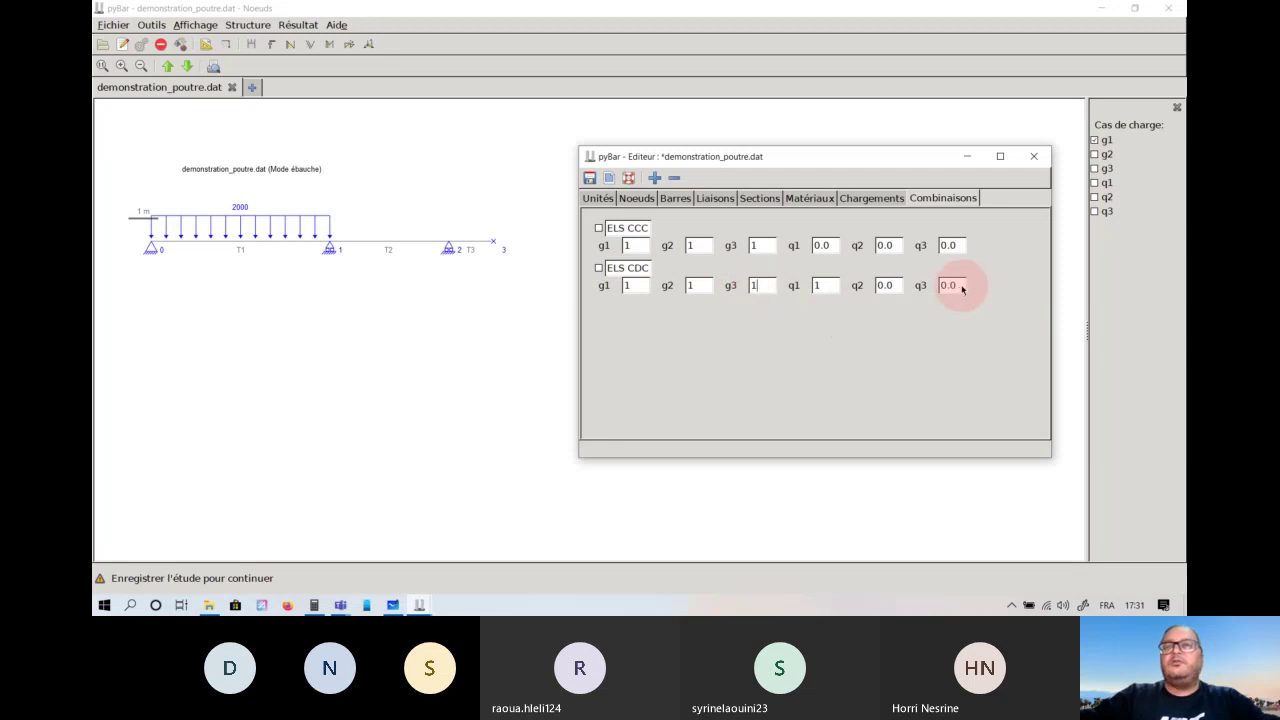
pyautogui.moveTo(958, 287); pyautogui.dragTo(928, 289)
pyautogui.write('1')
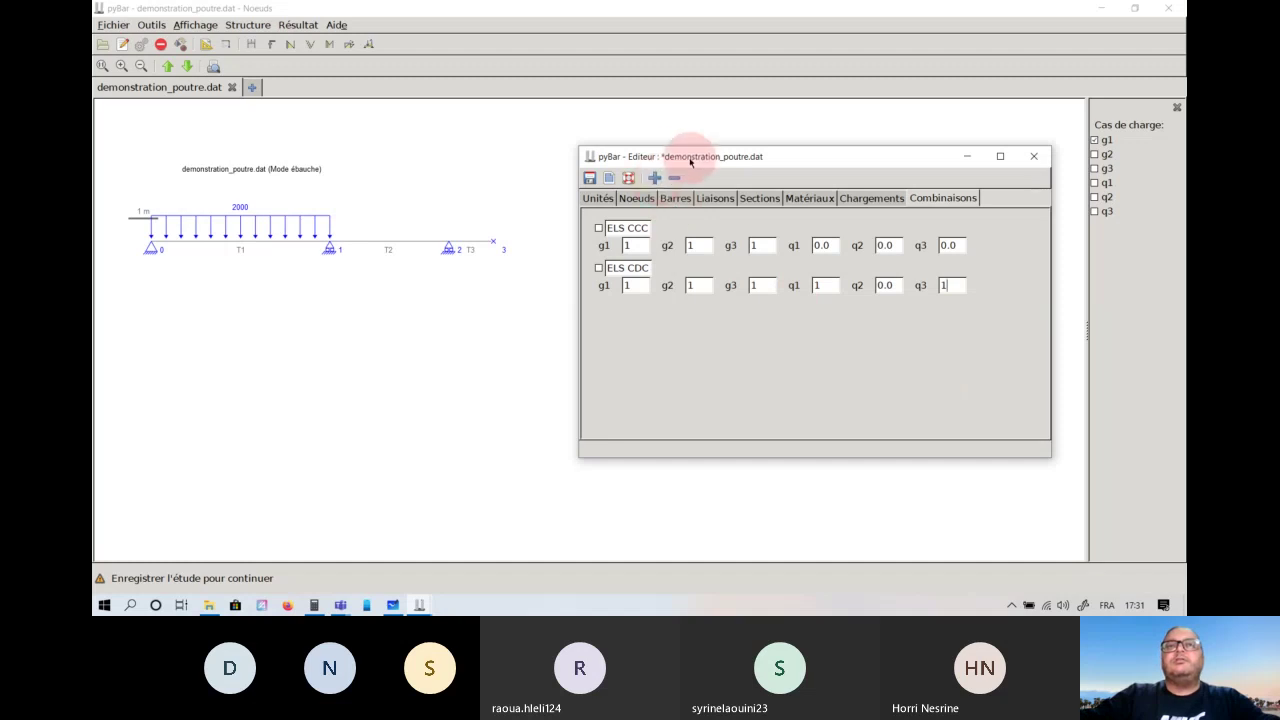
# Add a third load combination and name it ELS DCD.
pyautogui.moveTo(689, 162); pyautogui.dragTo(690, 152)
pyautogui.click(655, 167)
pyautogui.tripleClick(631, 298)
pyautogui.write('EL')
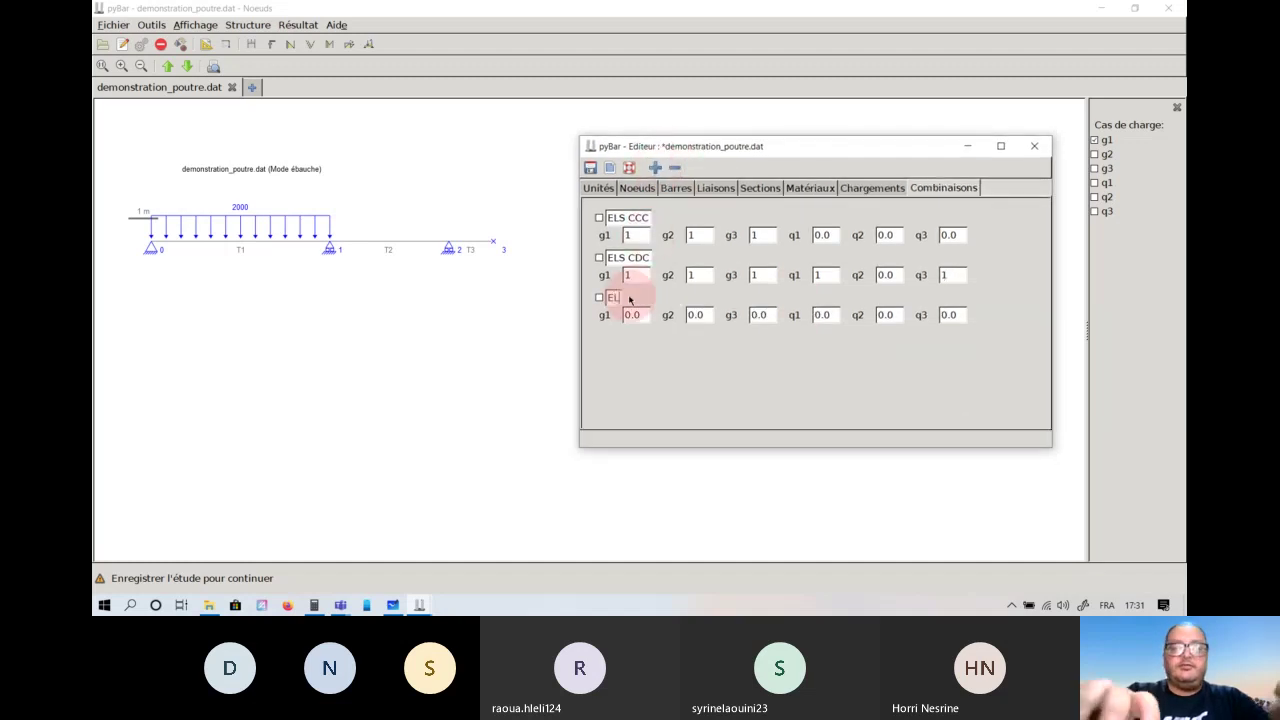
pyautogui.write('S DC')
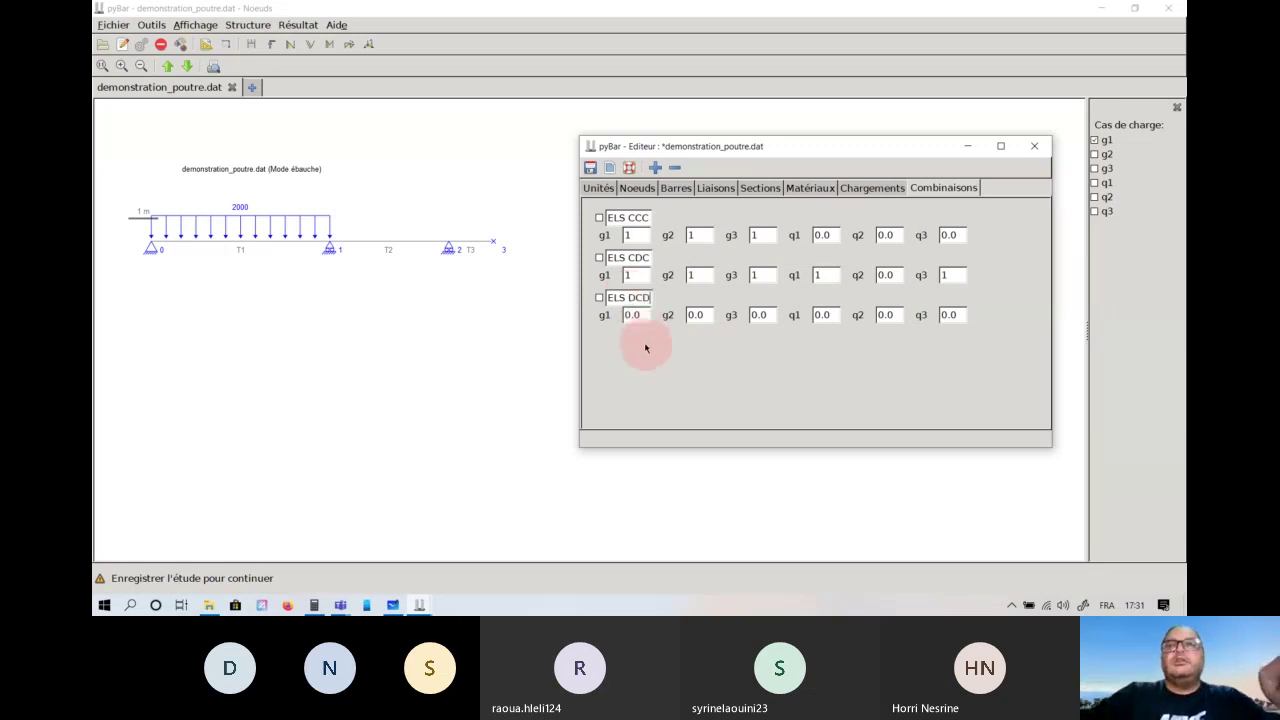
pyautogui.write('D')
# Set the g1, g2, g3 and q2 coefficients of combination ELS DCD to 1.
pyautogui.doubleClick(631, 314)
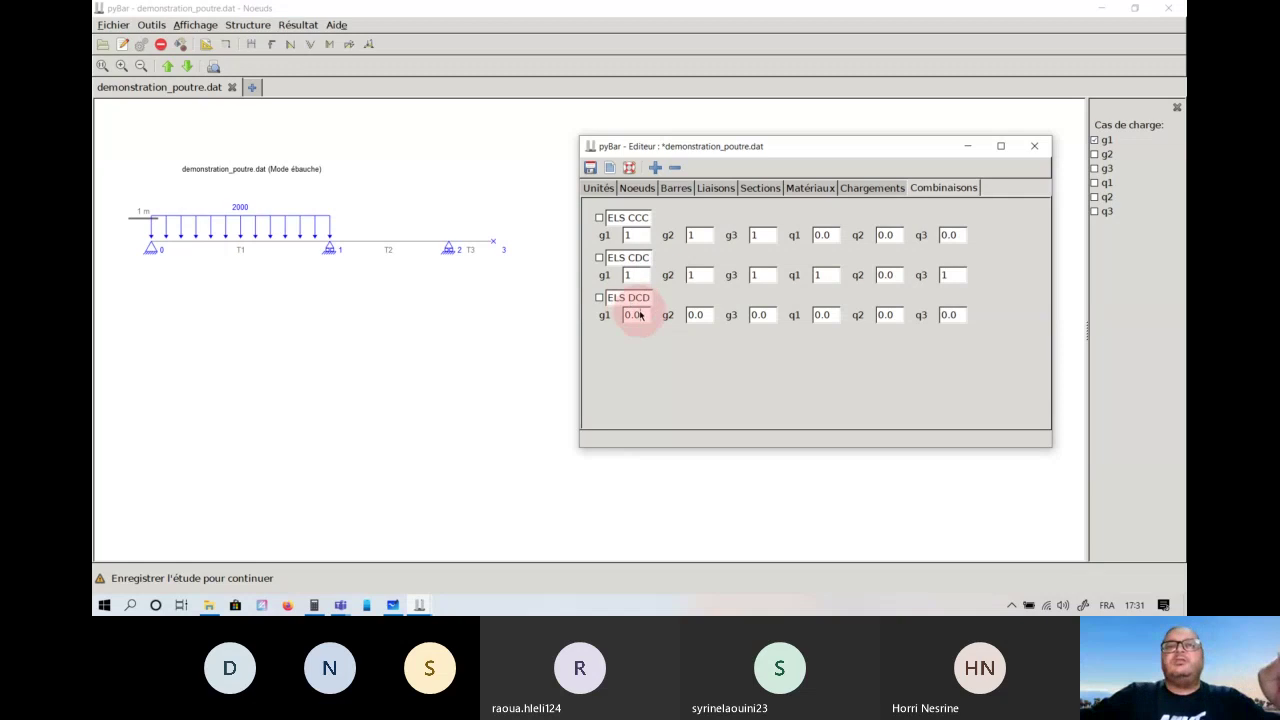
pyautogui.write('1')
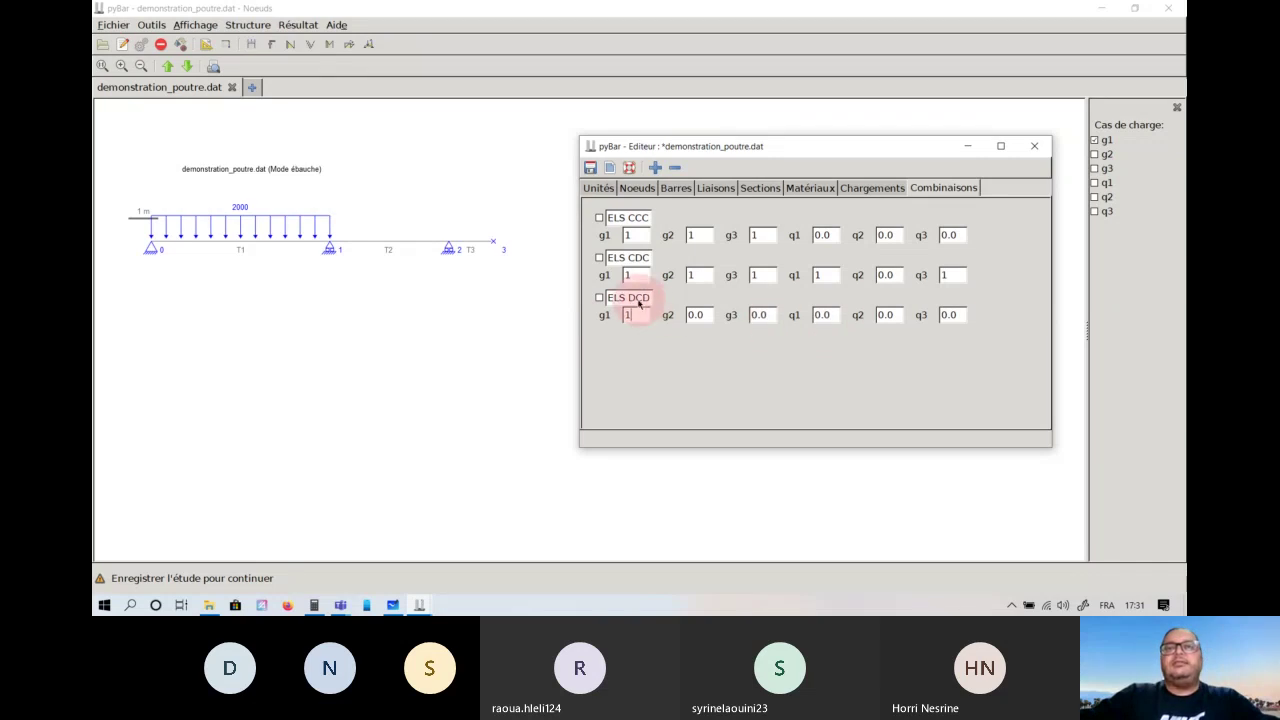
pyautogui.click(697, 318)
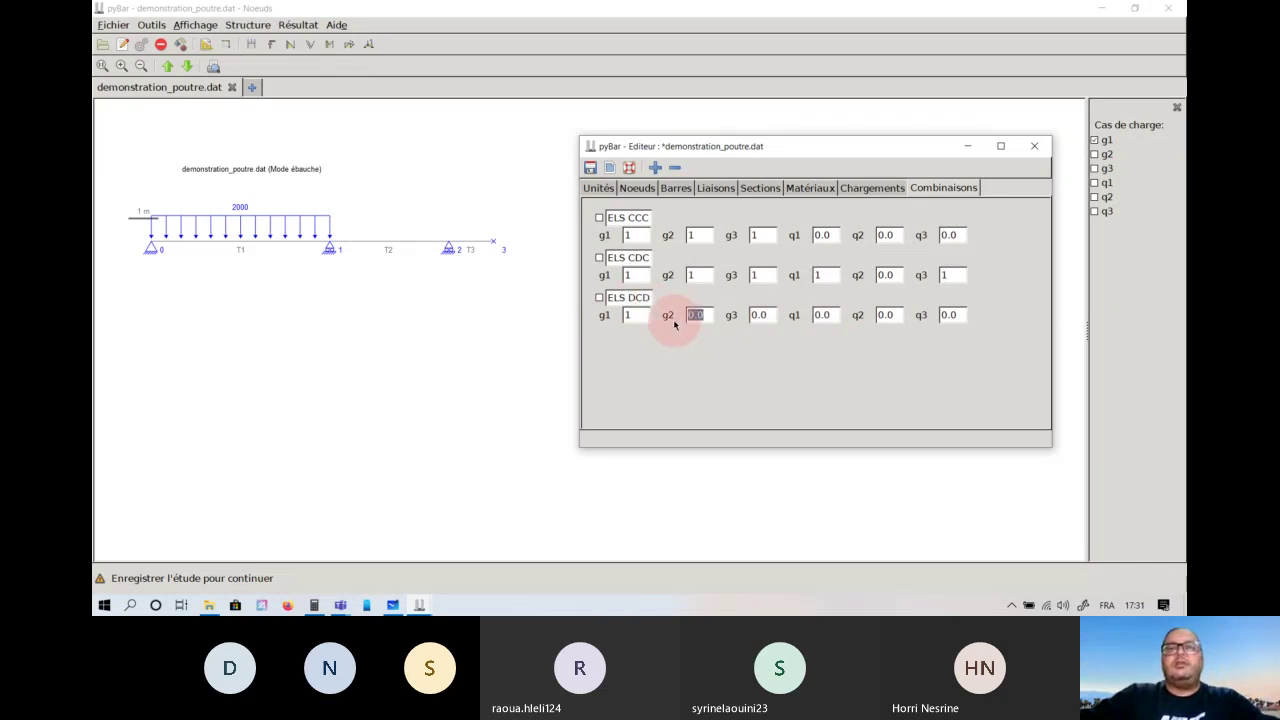
pyautogui.write('1')
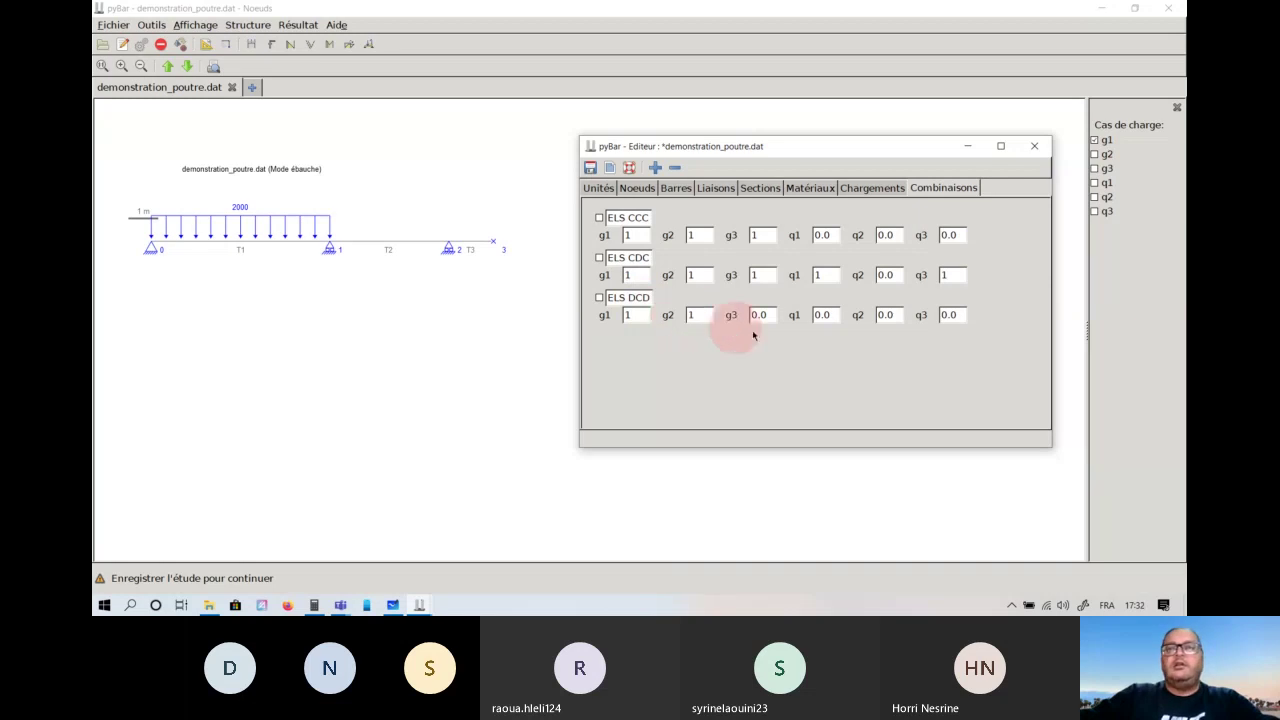
pyautogui.click(885, 318)
pyautogui.moveTo(885, 318); pyautogui.dragTo(872, 322)
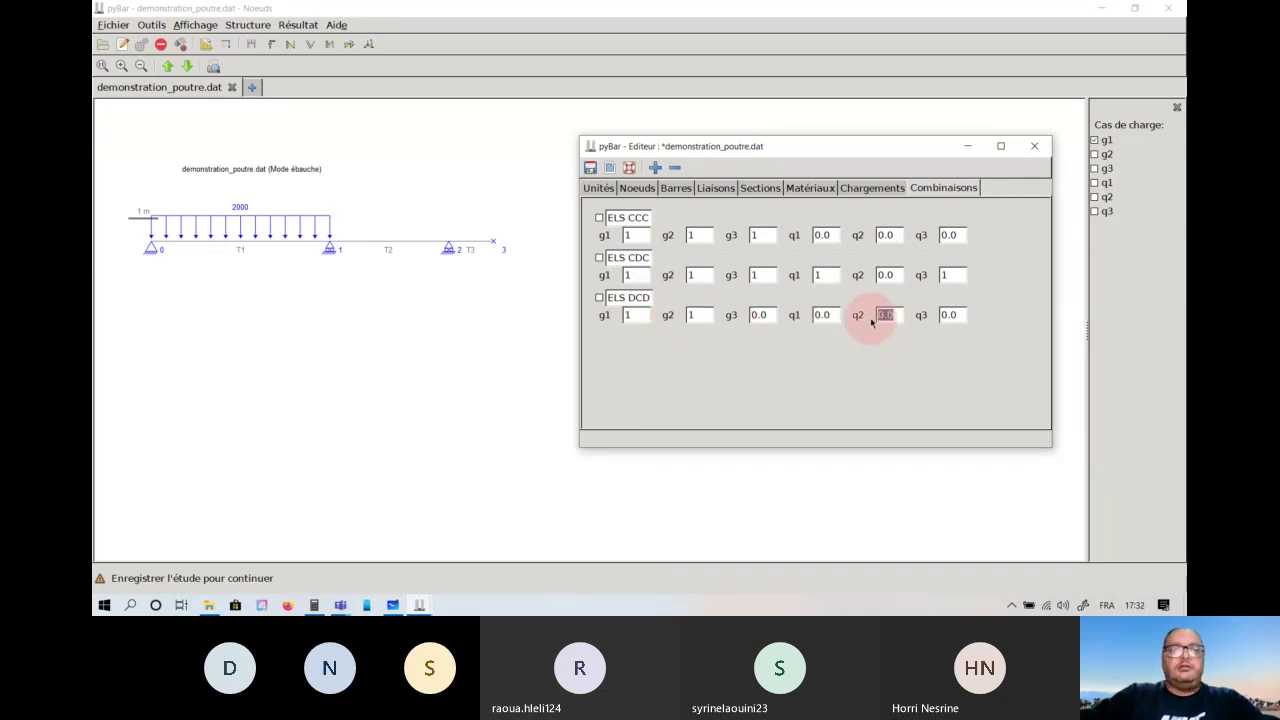
pyautogui.write('1')
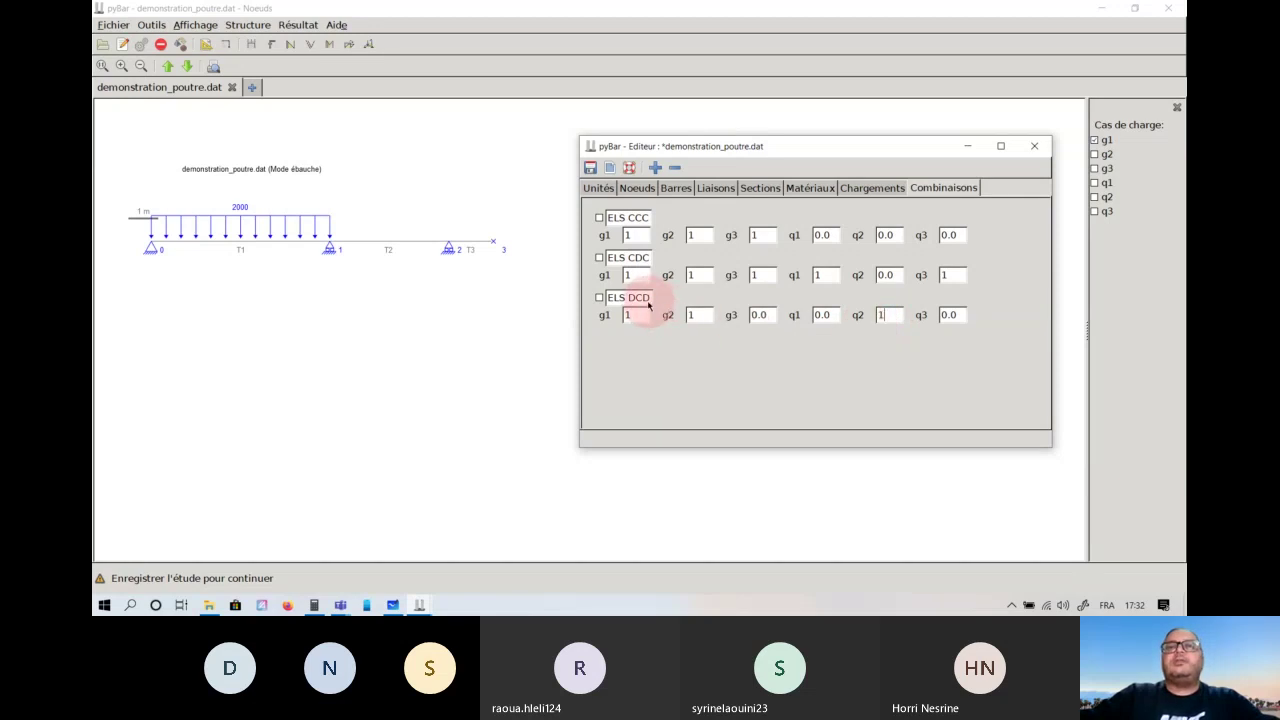
pyautogui.moveTo(776, 316); pyautogui.dragTo(734, 320)
pyautogui.write('1')
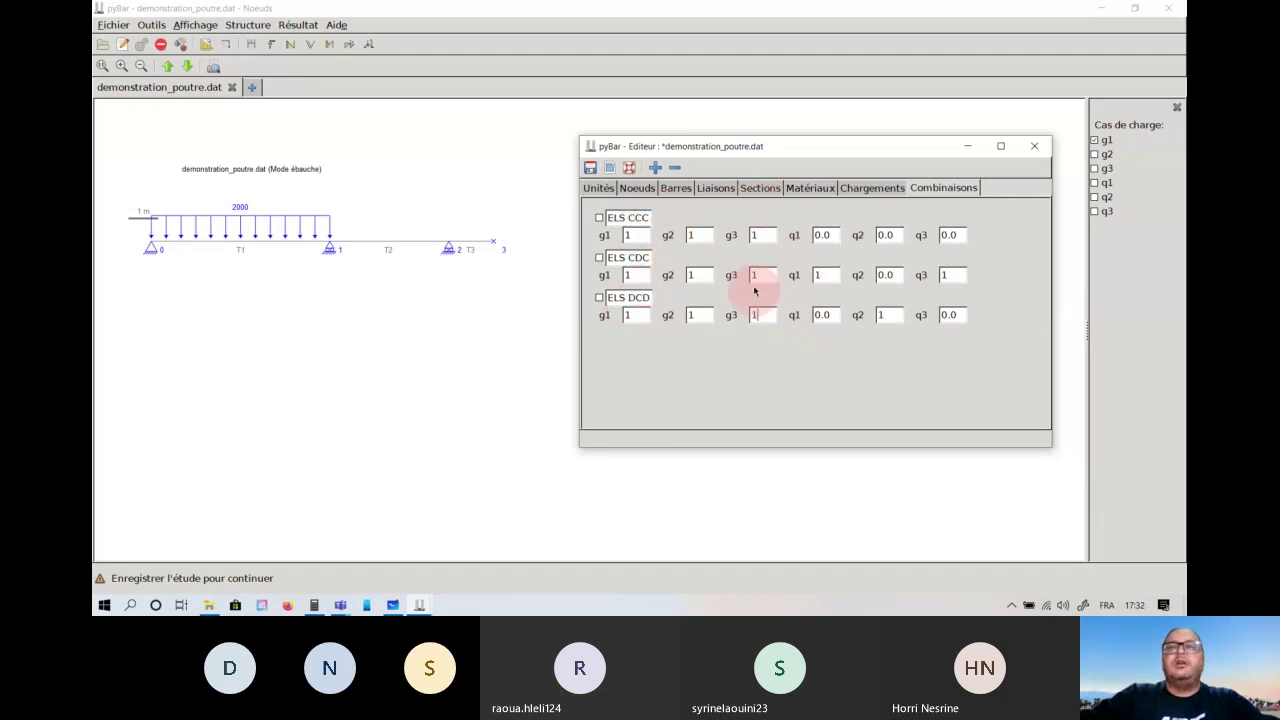
pyautogui.click(860, 188)
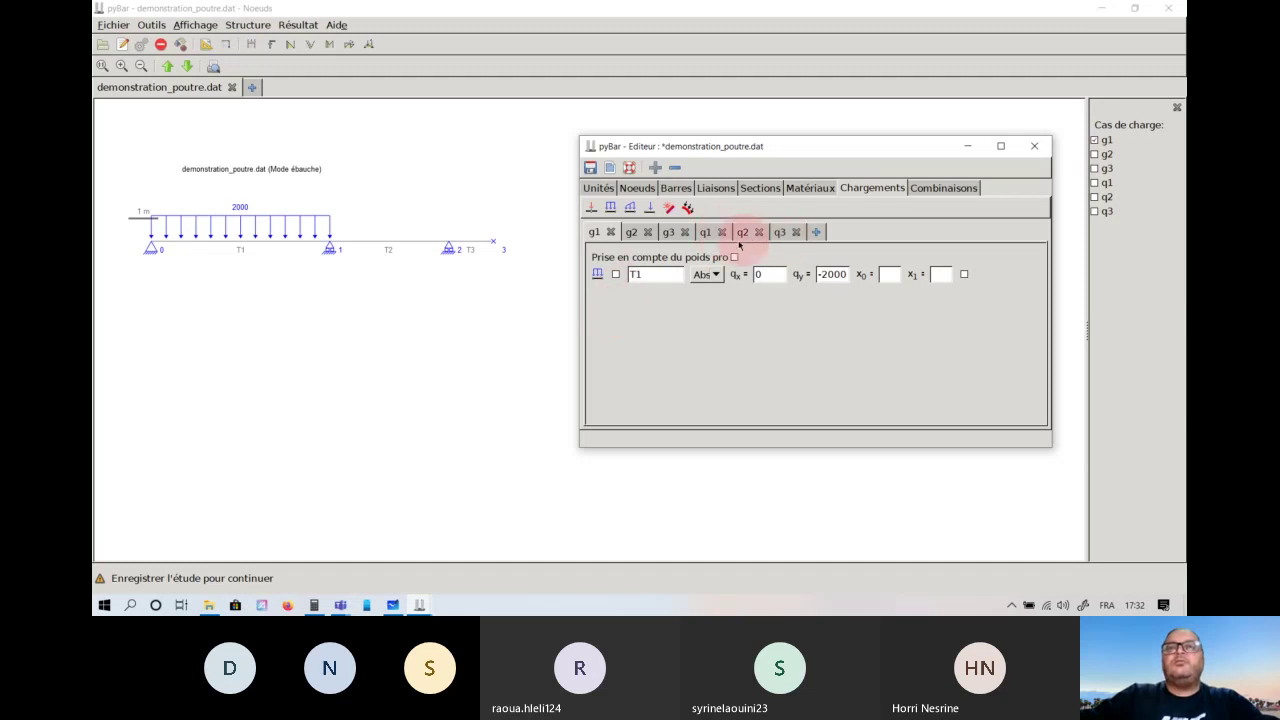
pyautogui.click(945, 188)
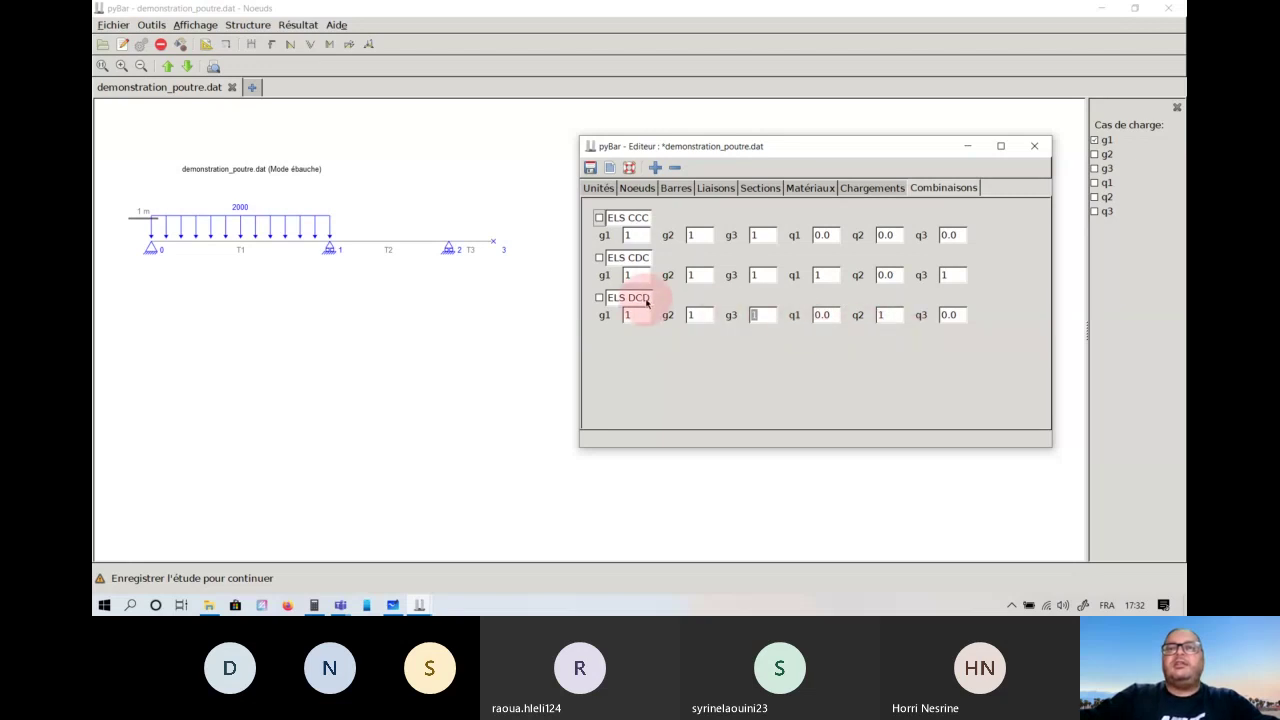
pyautogui.click(765, 316)
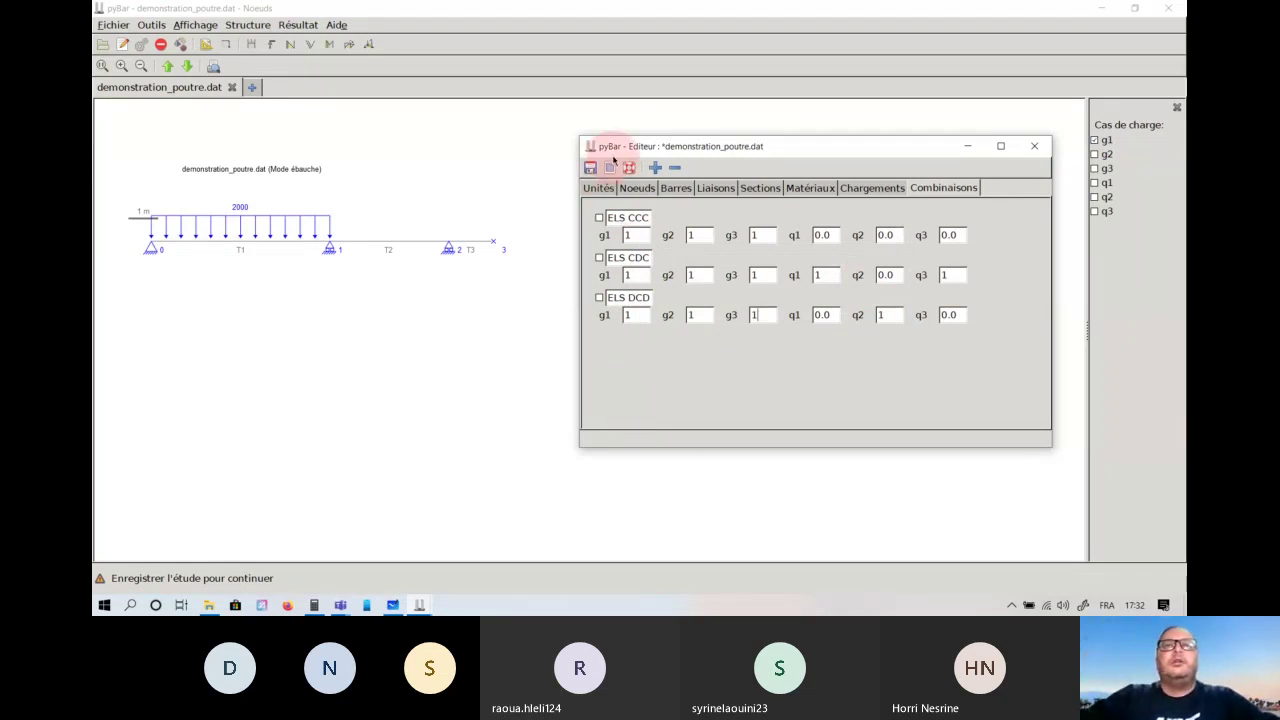
# Save the study with its three load combinations and close the data editor.
pyautogui.click(609, 167)
pyautogui.click(601, 161)
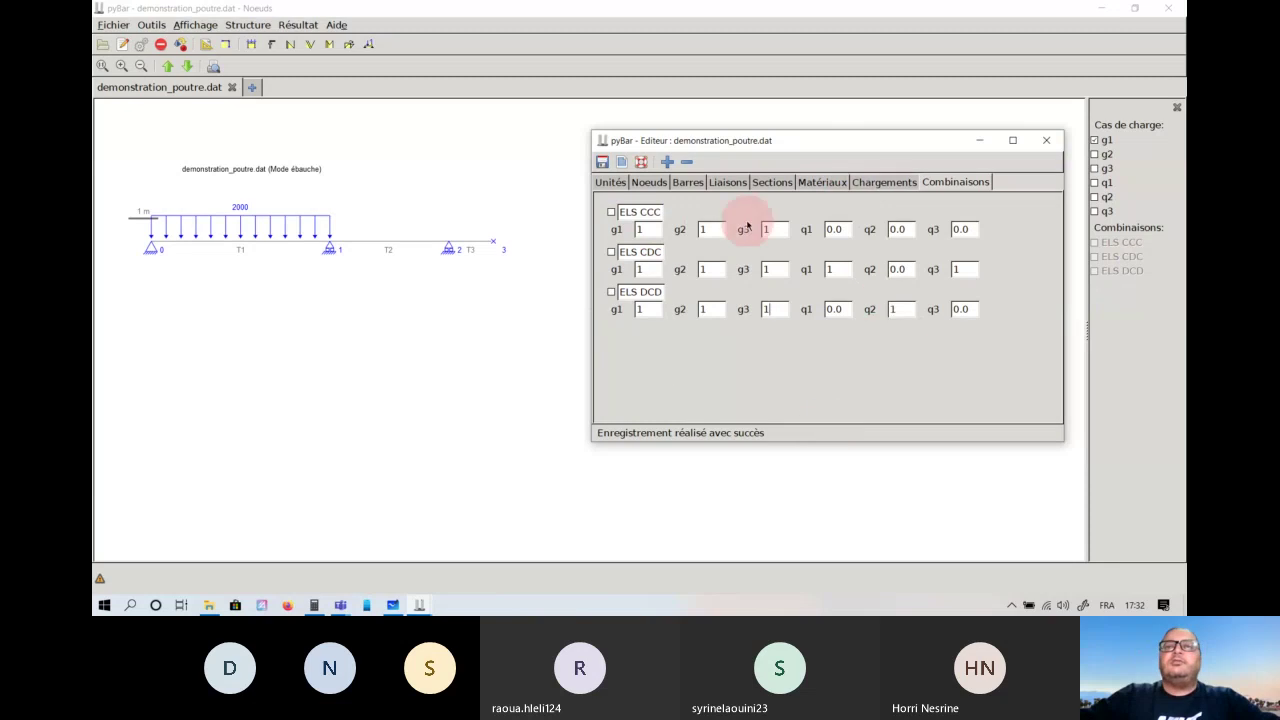
pyautogui.click(1046, 140)
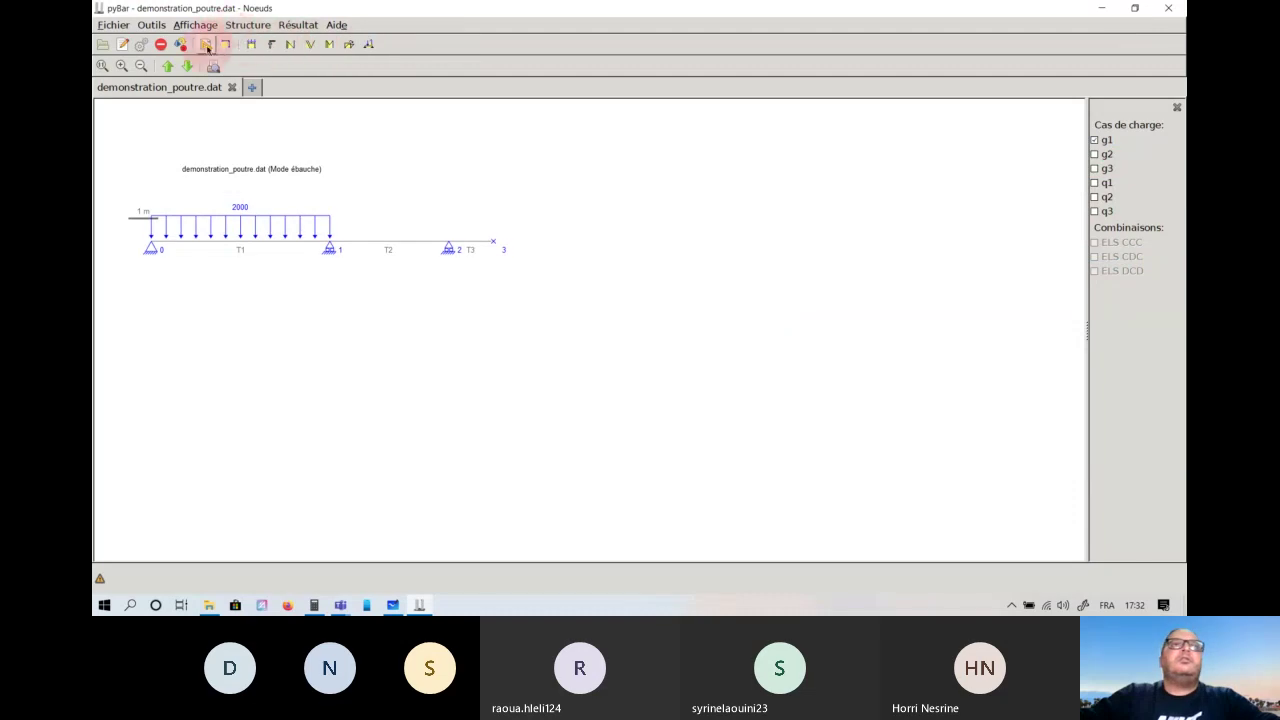
# Set the q1, q2 and q3 coefficients of combination ELS CCC to 1, saving the study and closing the data editor.
pyautogui.moveTo(276, 17); pyautogui.dragTo(337, 11)
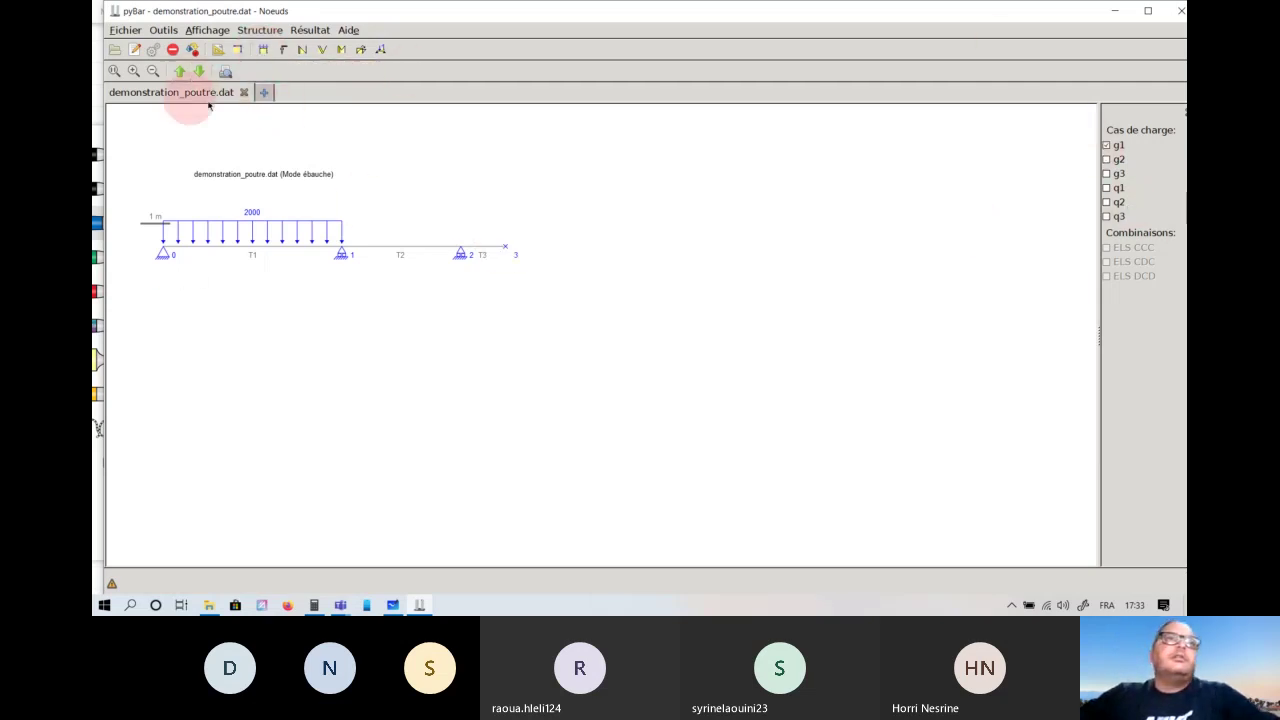
pyautogui.click(135, 50)
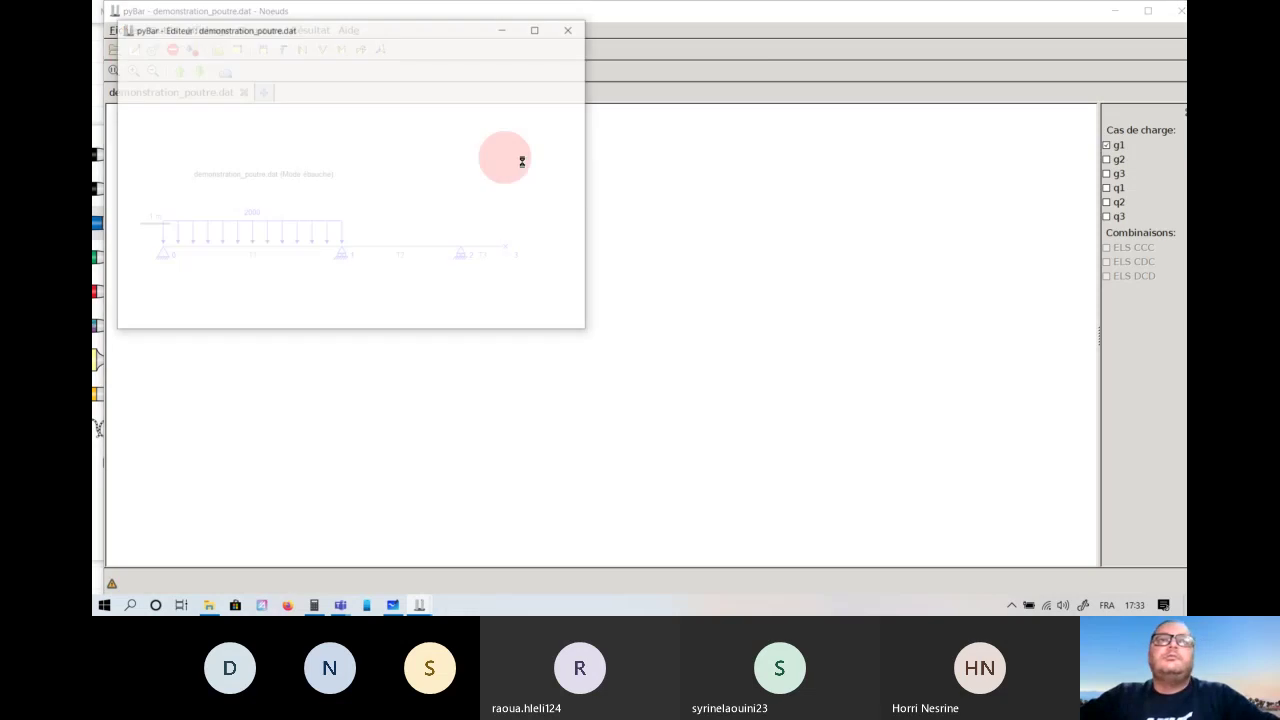
pyautogui.click(476, 73)
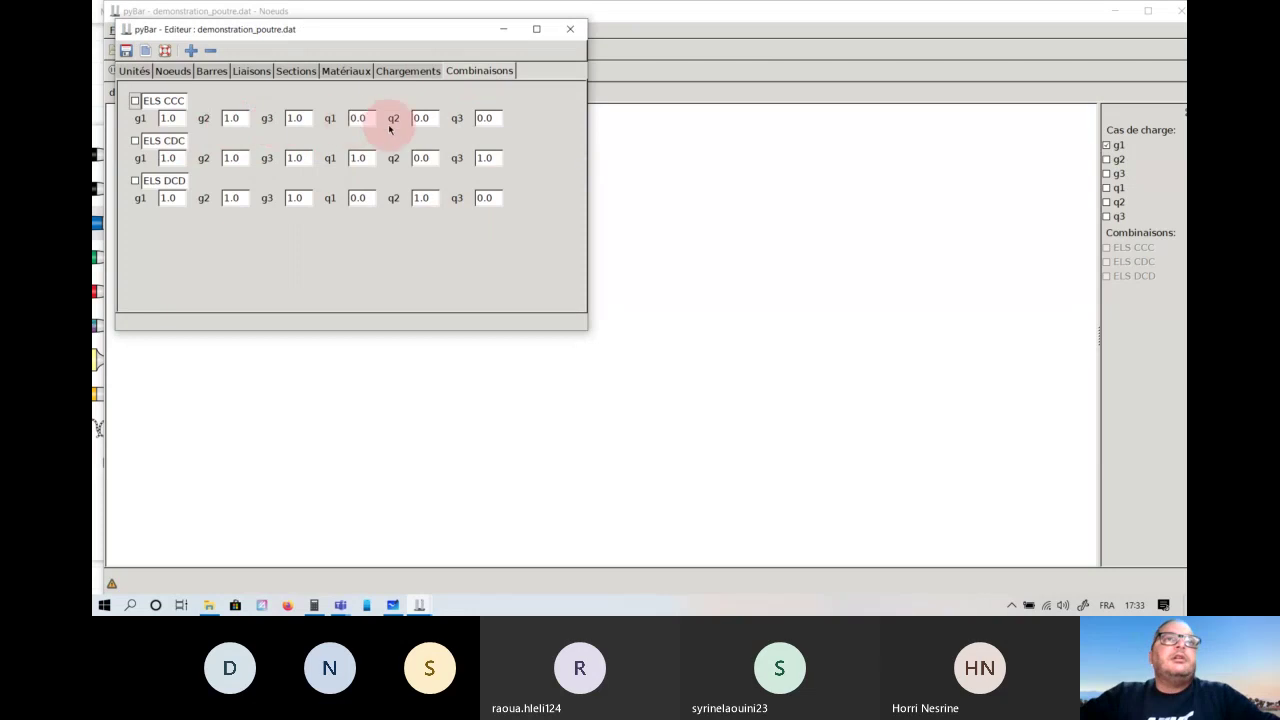
pyautogui.moveTo(378, 125); pyautogui.dragTo(344, 121)
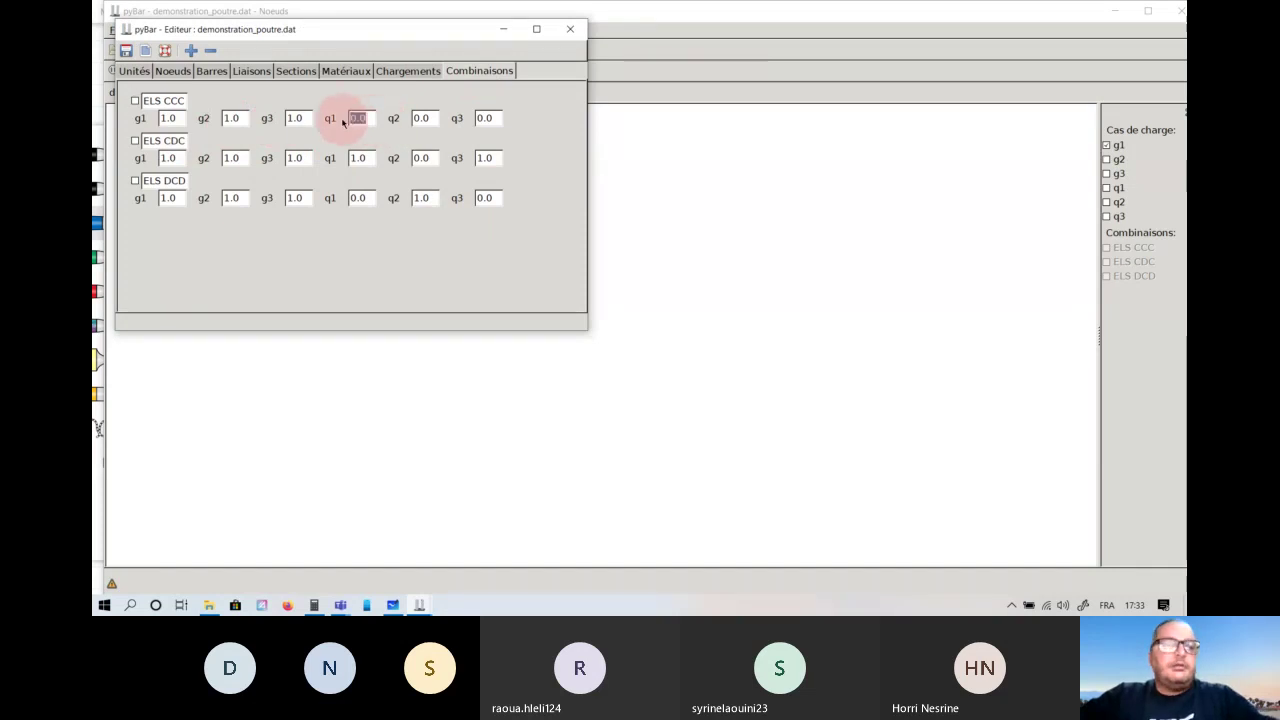
pyautogui.write('1')
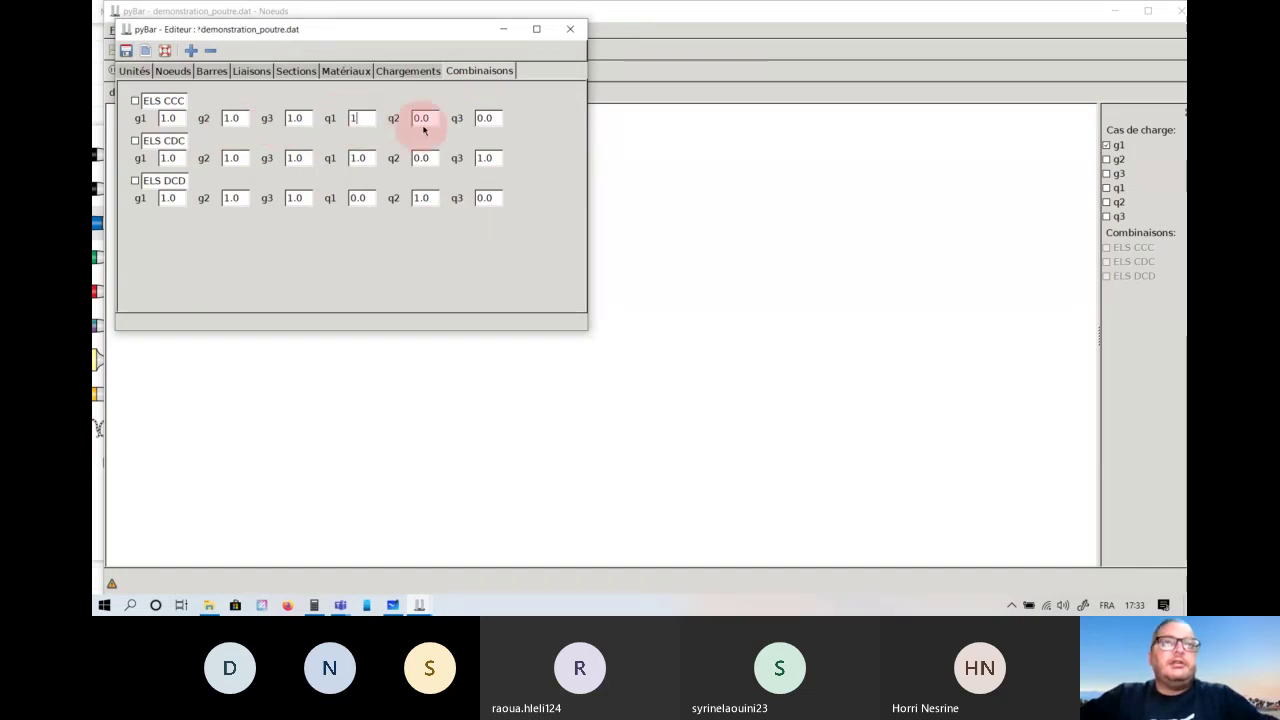
pyautogui.moveTo(429, 120); pyautogui.dragTo(394, 117)
pyautogui.write('1')
pyautogui.moveTo(505, 118); pyautogui.dragTo(477, 118)
pyautogui.write('1')
pyautogui.click(126, 50)
pyautogui.click(566, 29)
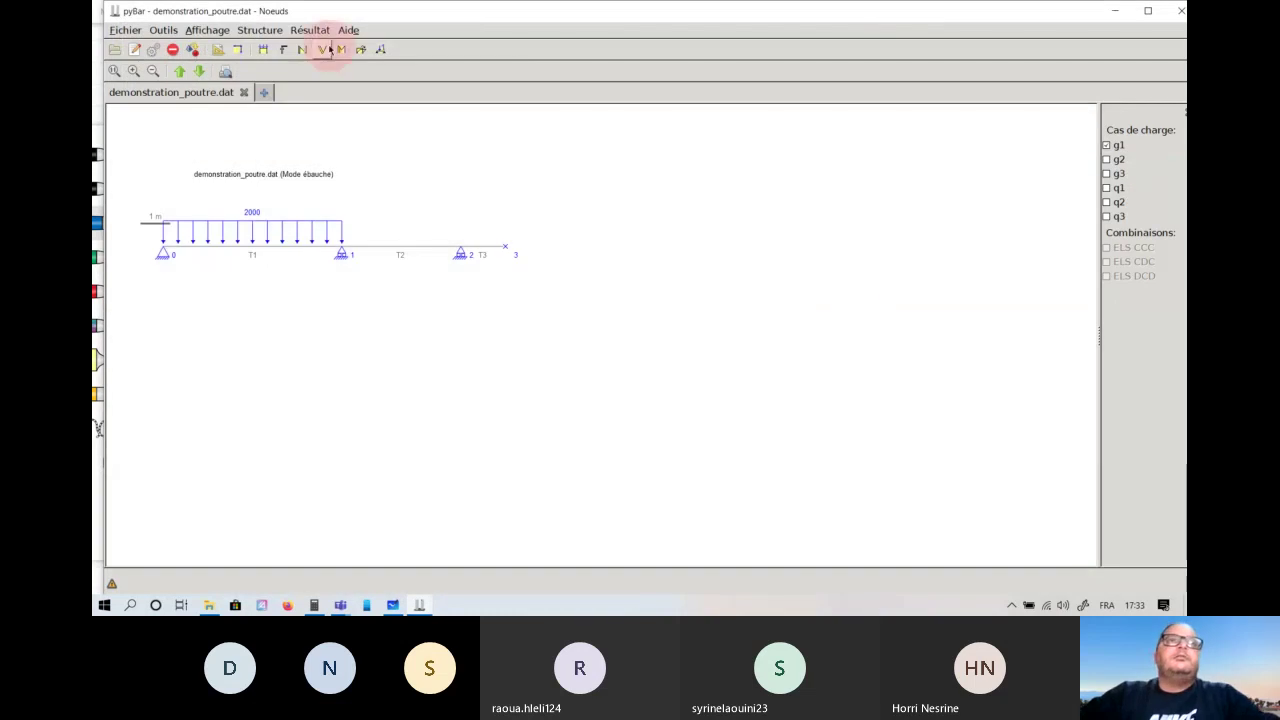
# Display the loading diagram for combination ELS CCC and check it against the g and q values noted in Microsoft Whiteboard.
pyautogui.click(276, 50)
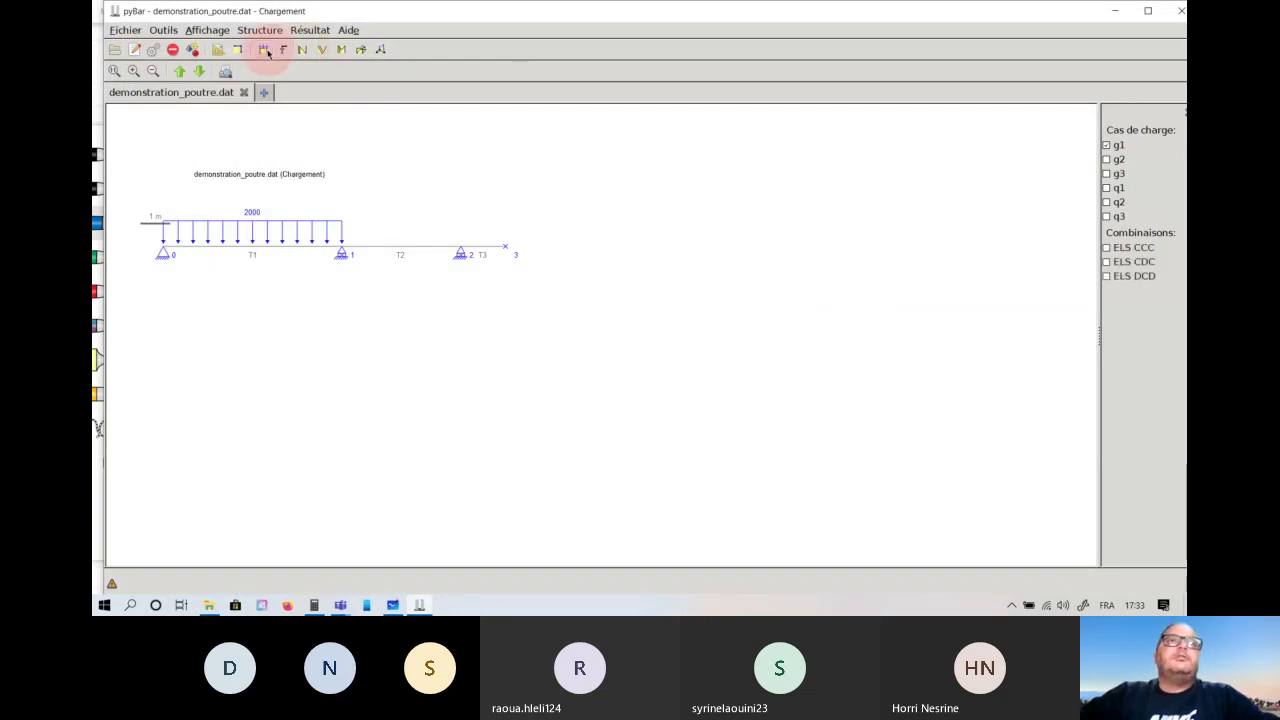
pyautogui.click(1121, 250)
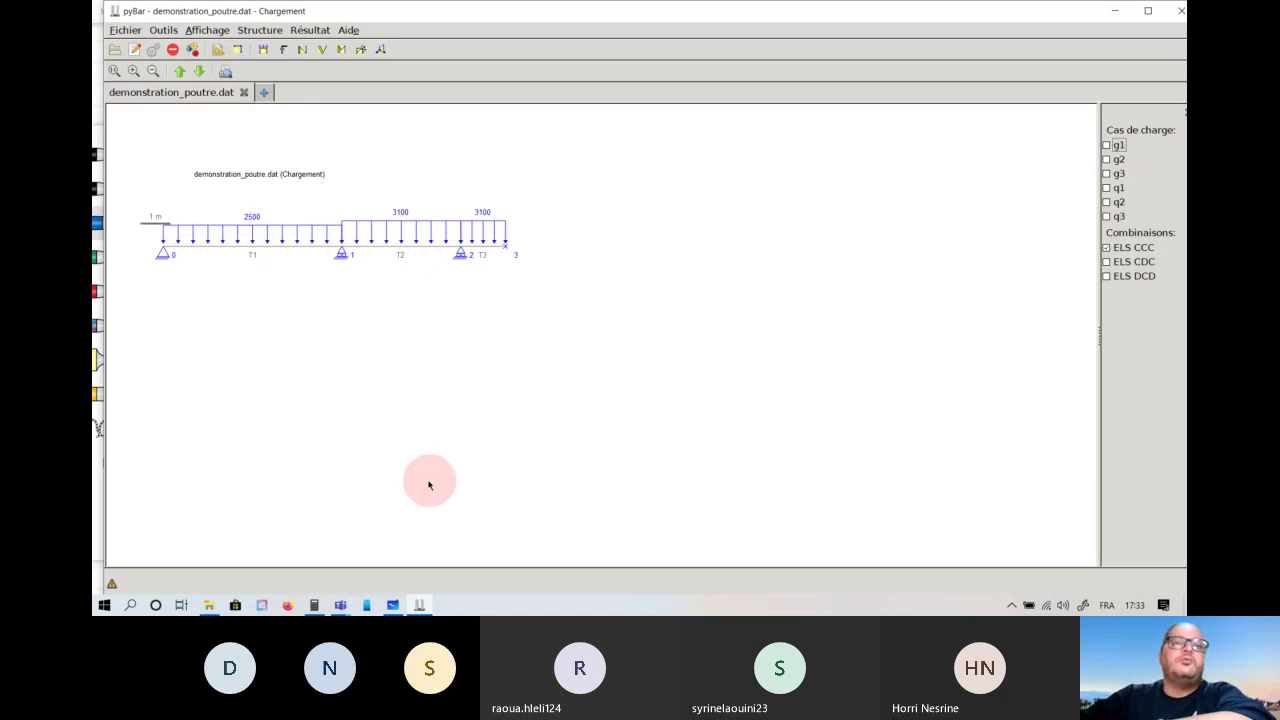
pyautogui.click(393, 606)
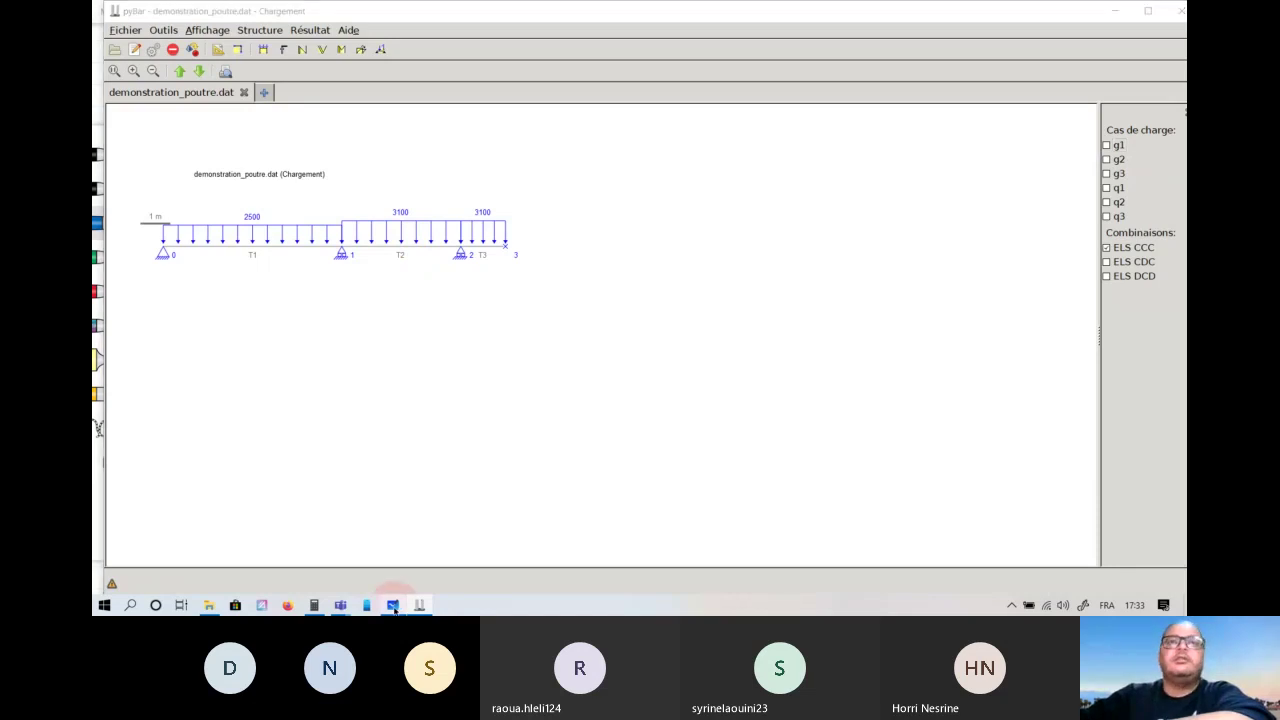
pyautogui.moveTo(337, 109); pyautogui.dragTo(769, 103)
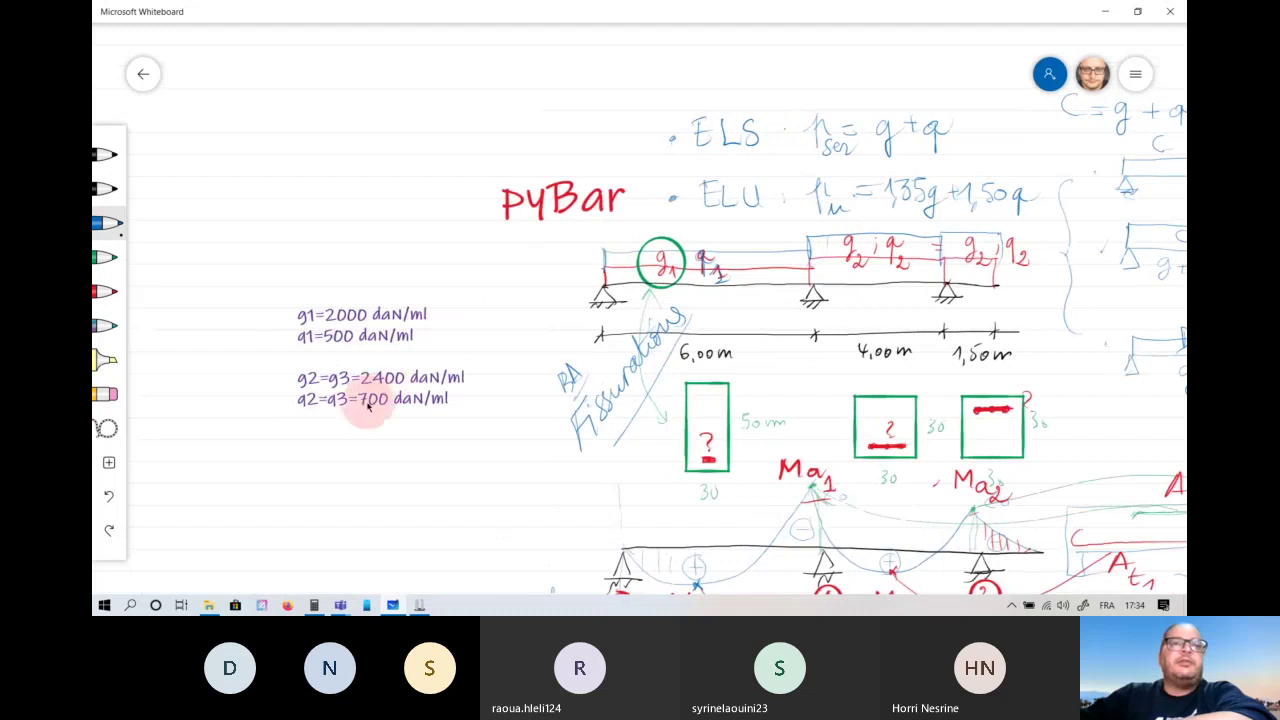
pyautogui.hotkey('alt', 'Tab')
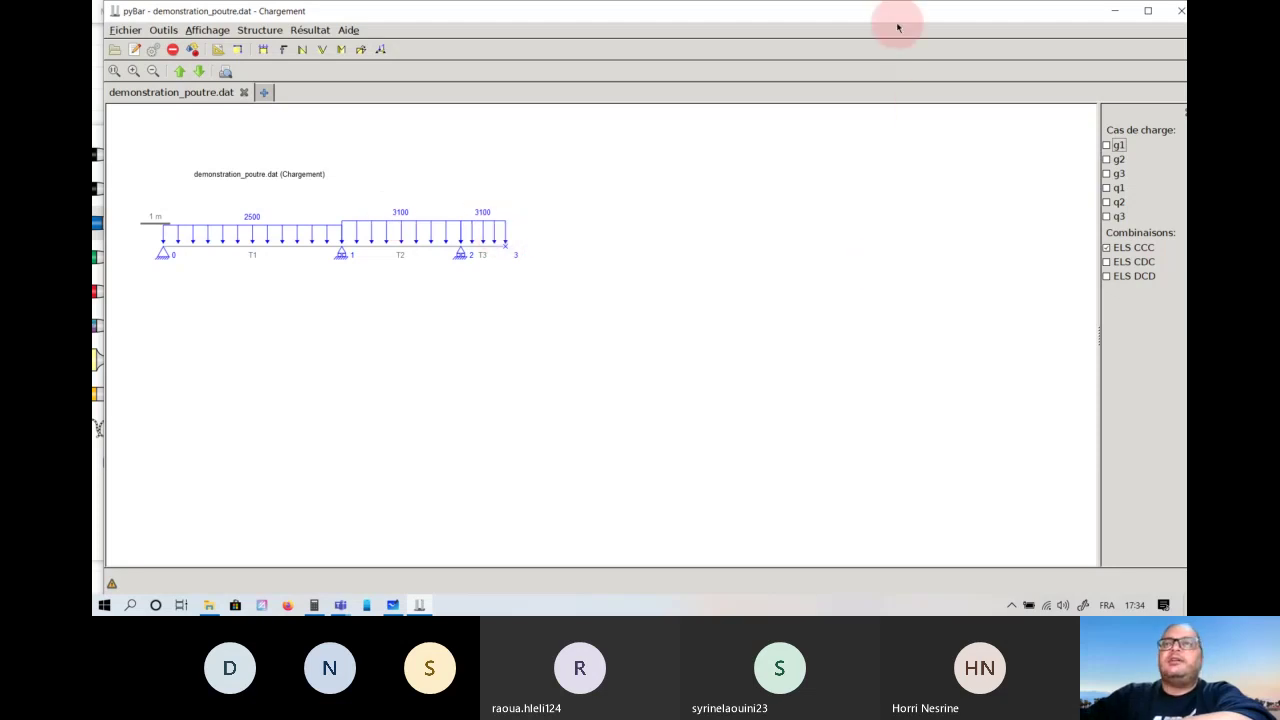
pyautogui.moveTo(897, 14); pyautogui.dragTo(886, 14)
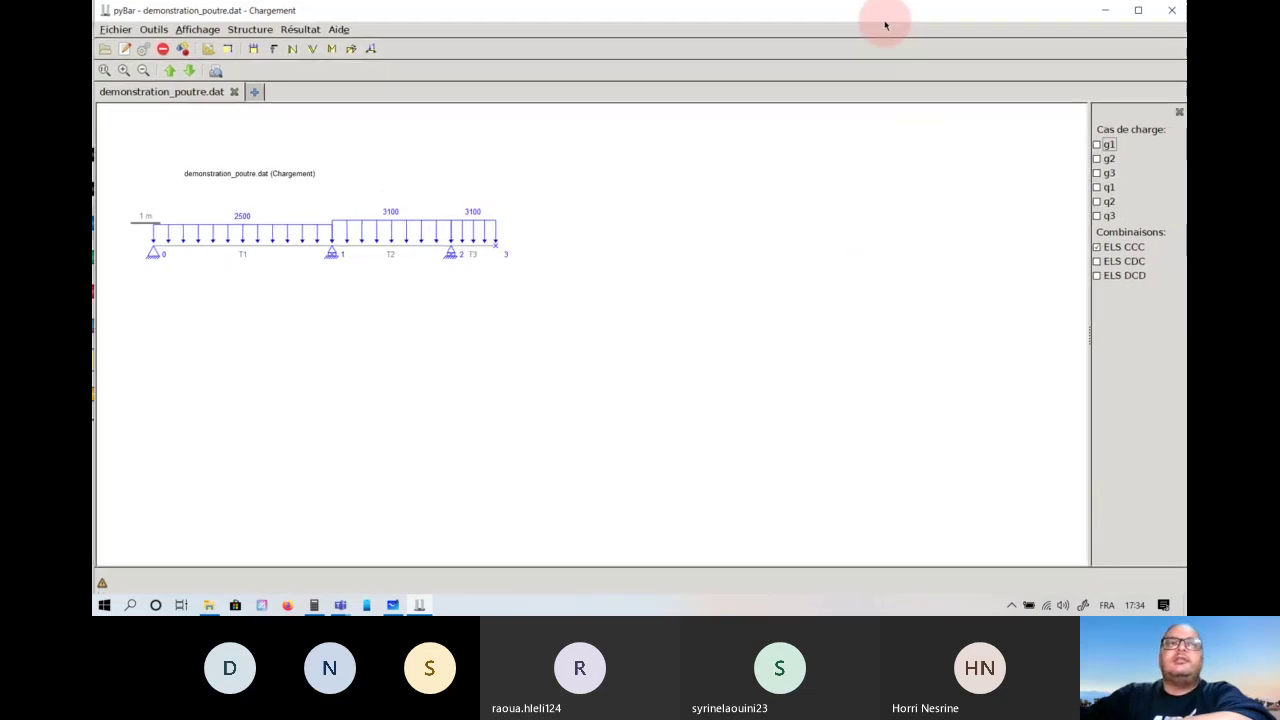
# Try to switch the loading diagram from combination ELS CCC to ELS CDC.
pyautogui.click(1097, 262)
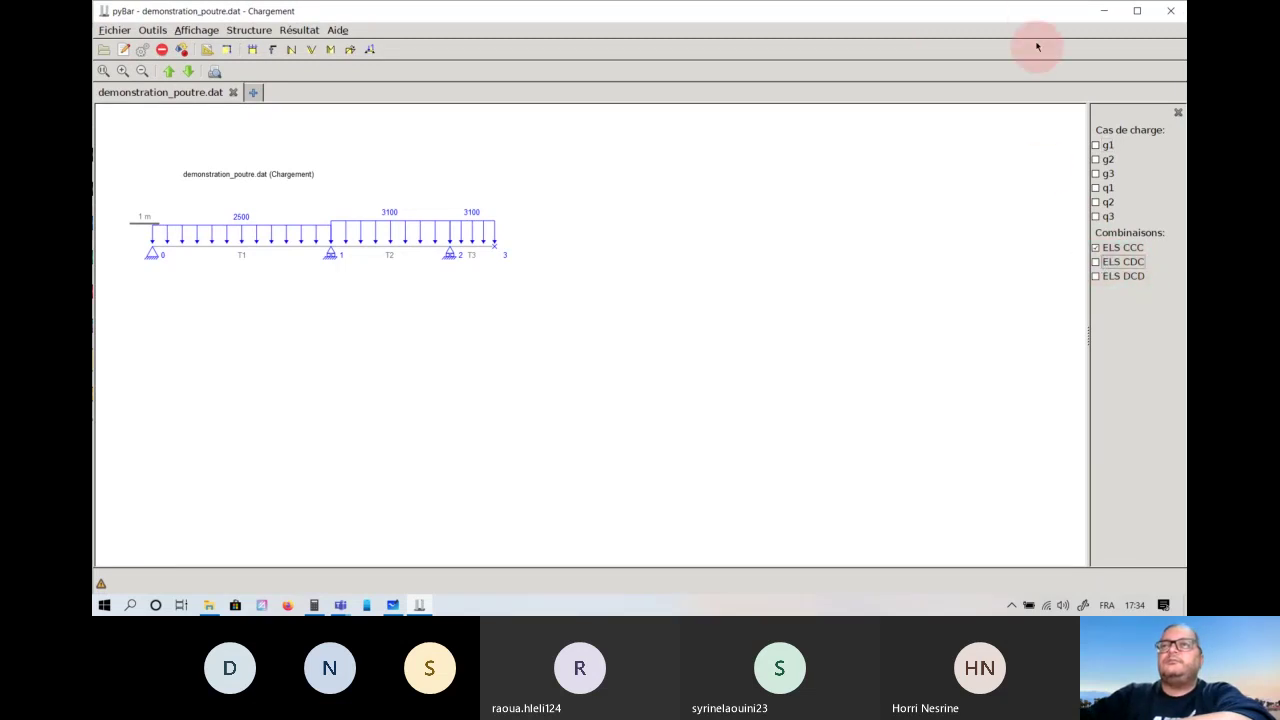
pyautogui.moveTo(1034, 20); pyautogui.dragTo(1030, 50)
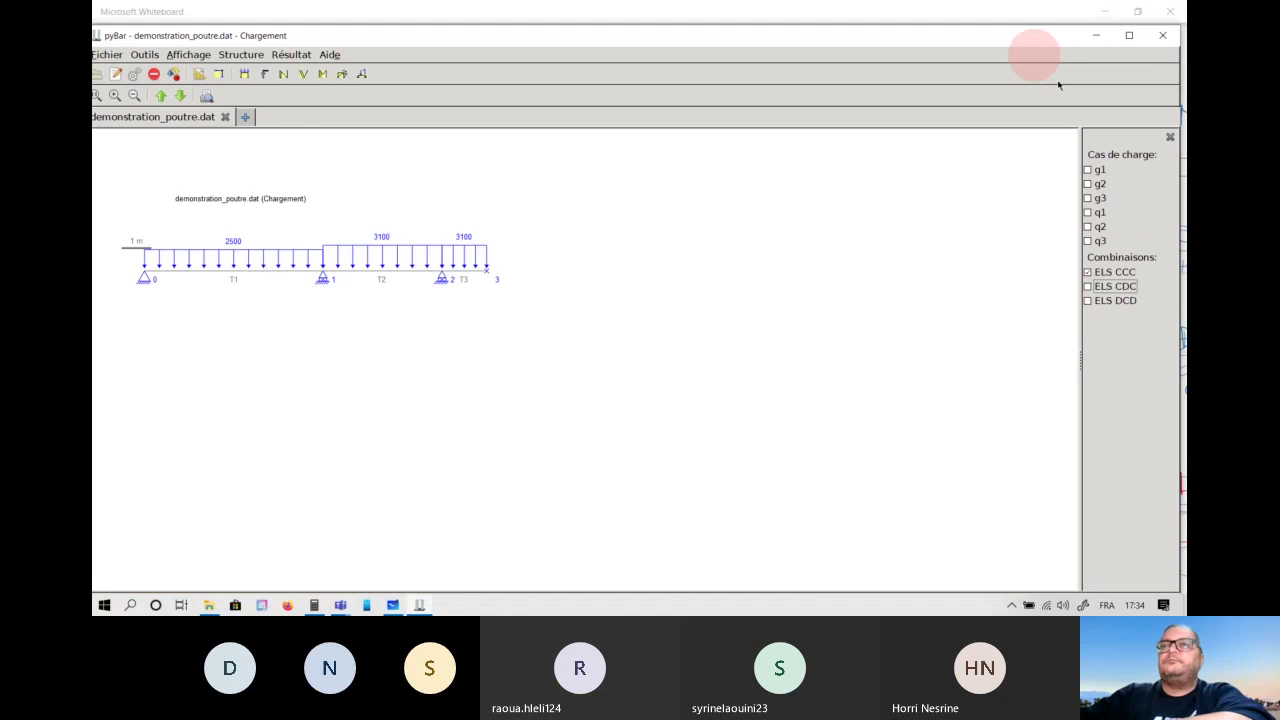
pyautogui.click(1088, 272)
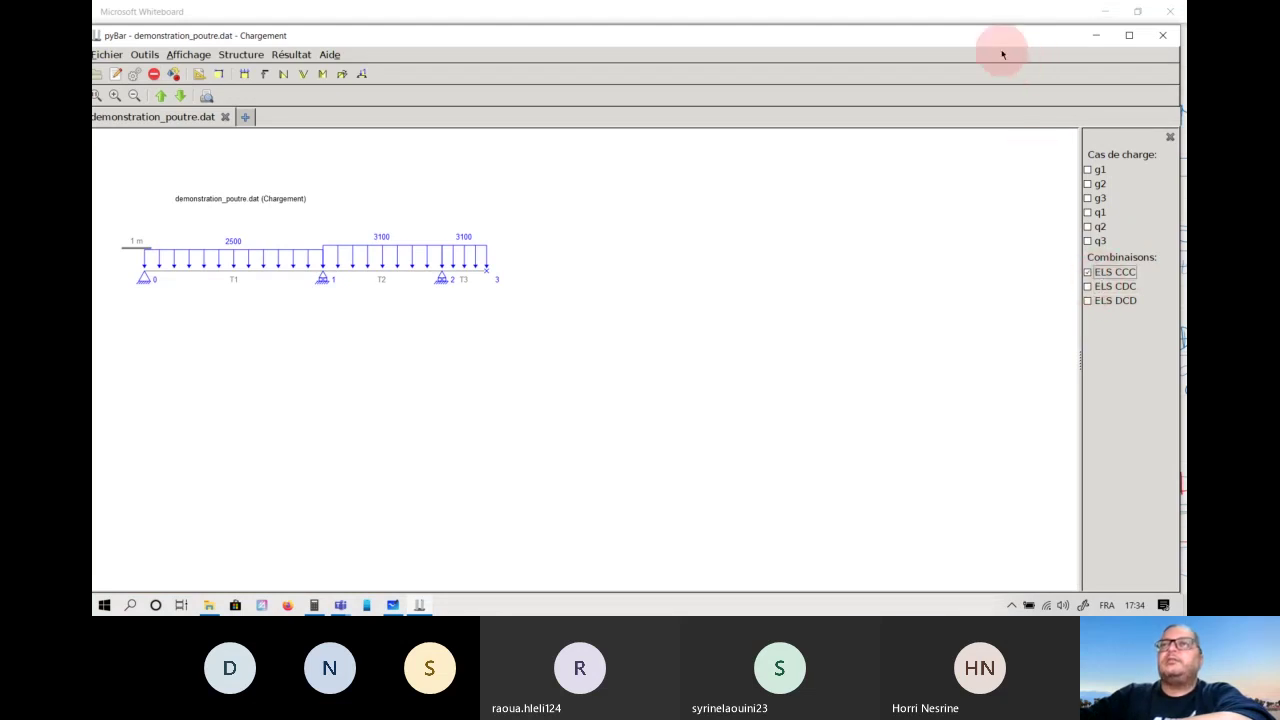
pyautogui.click(1129, 35)
pyautogui.click(1093, 258)
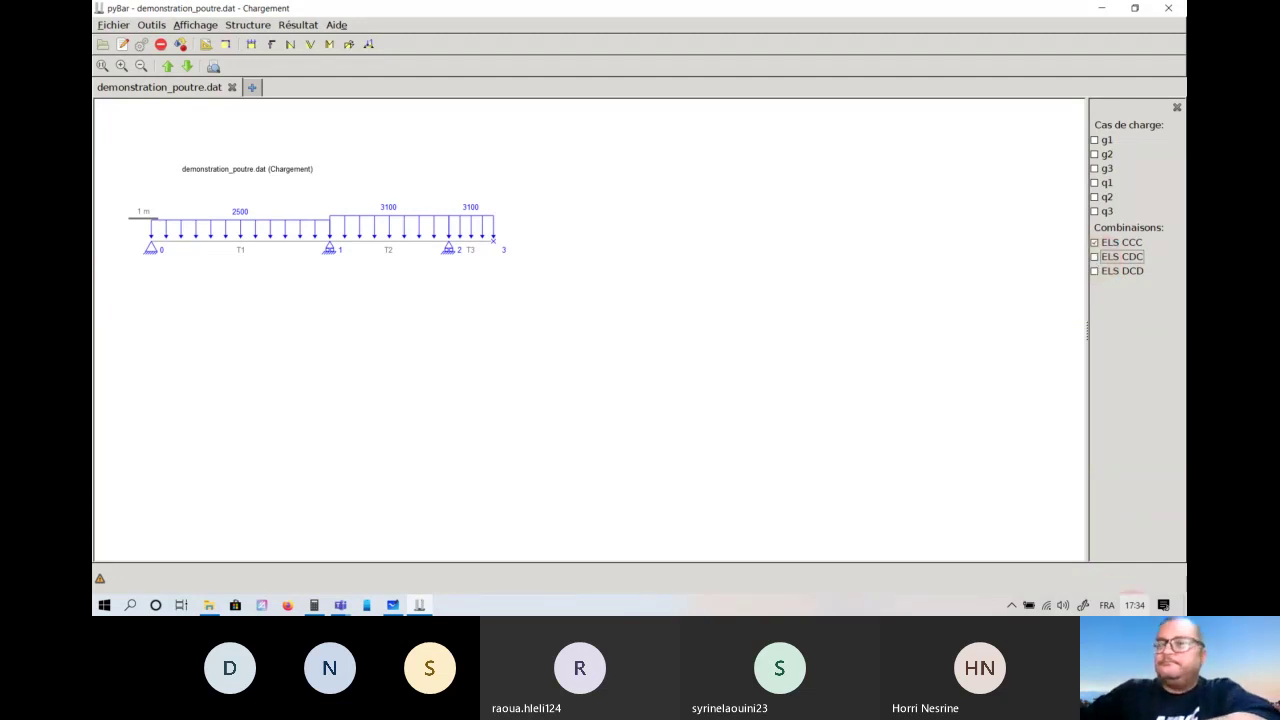
pyautogui.moveTo(1046, 9); pyautogui.dragTo(841, 58)
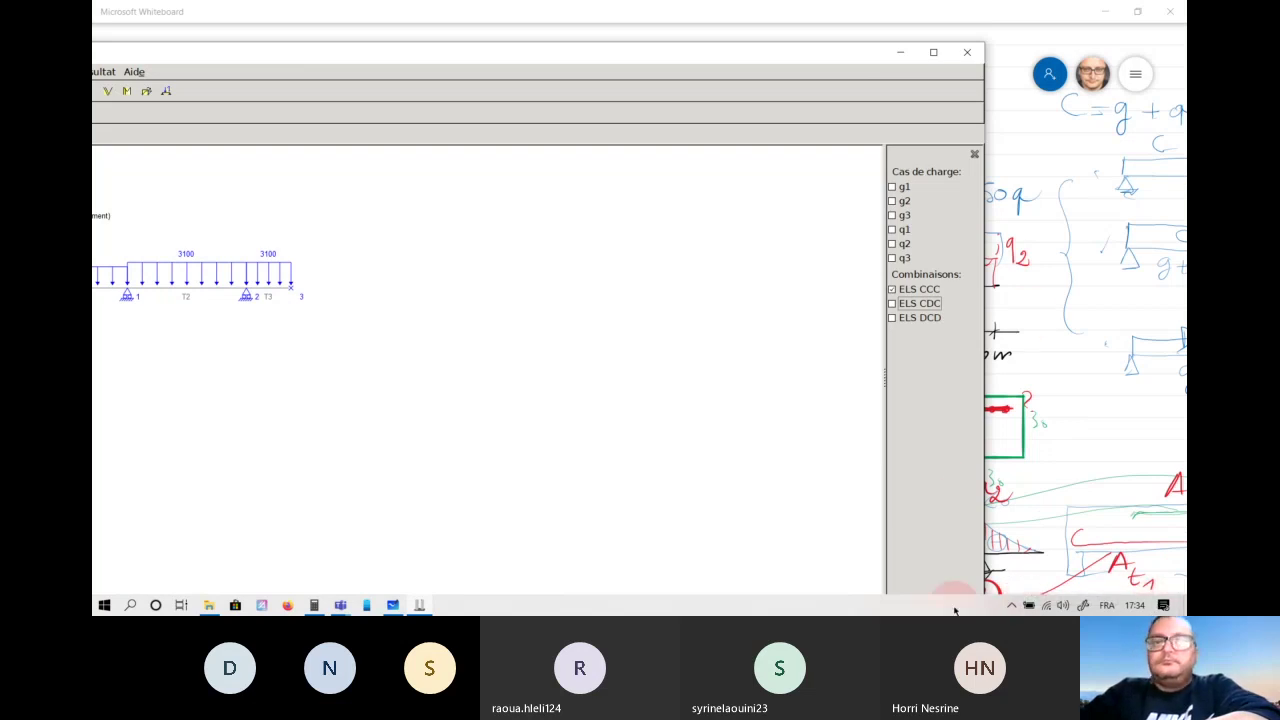
pyautogui.click(1105, 14)
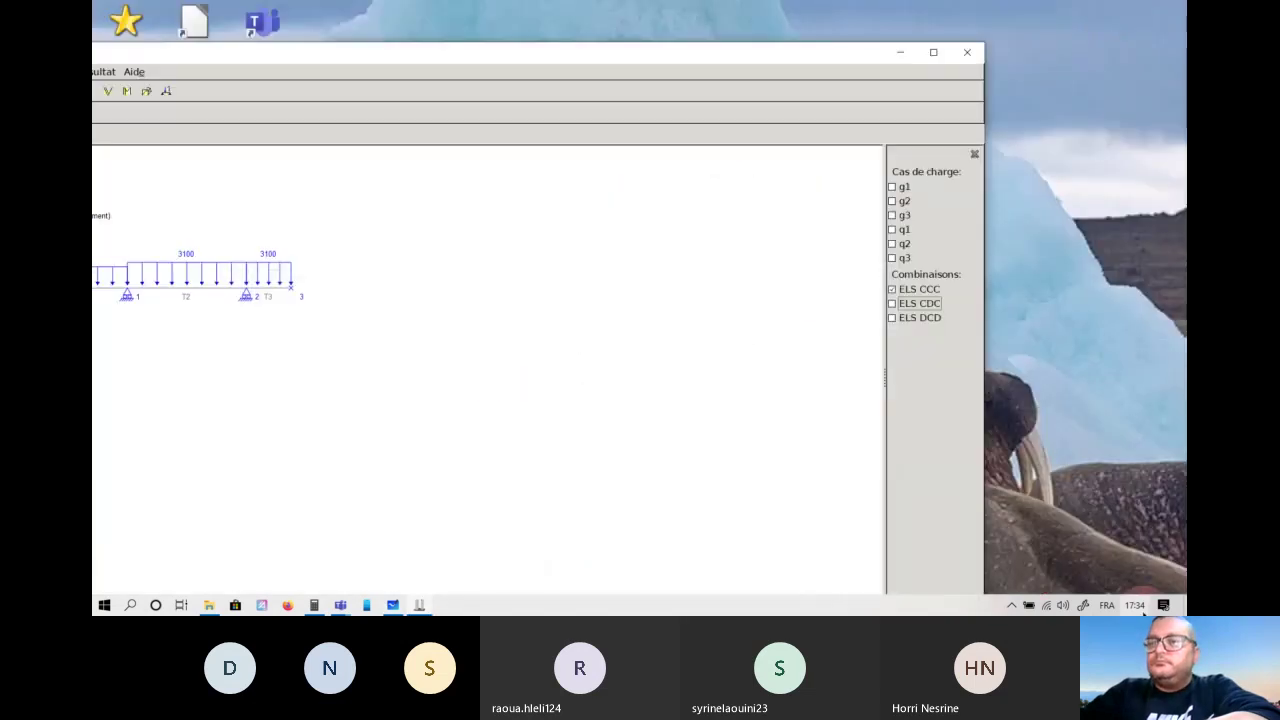
pyautogui.click(1165, 605)
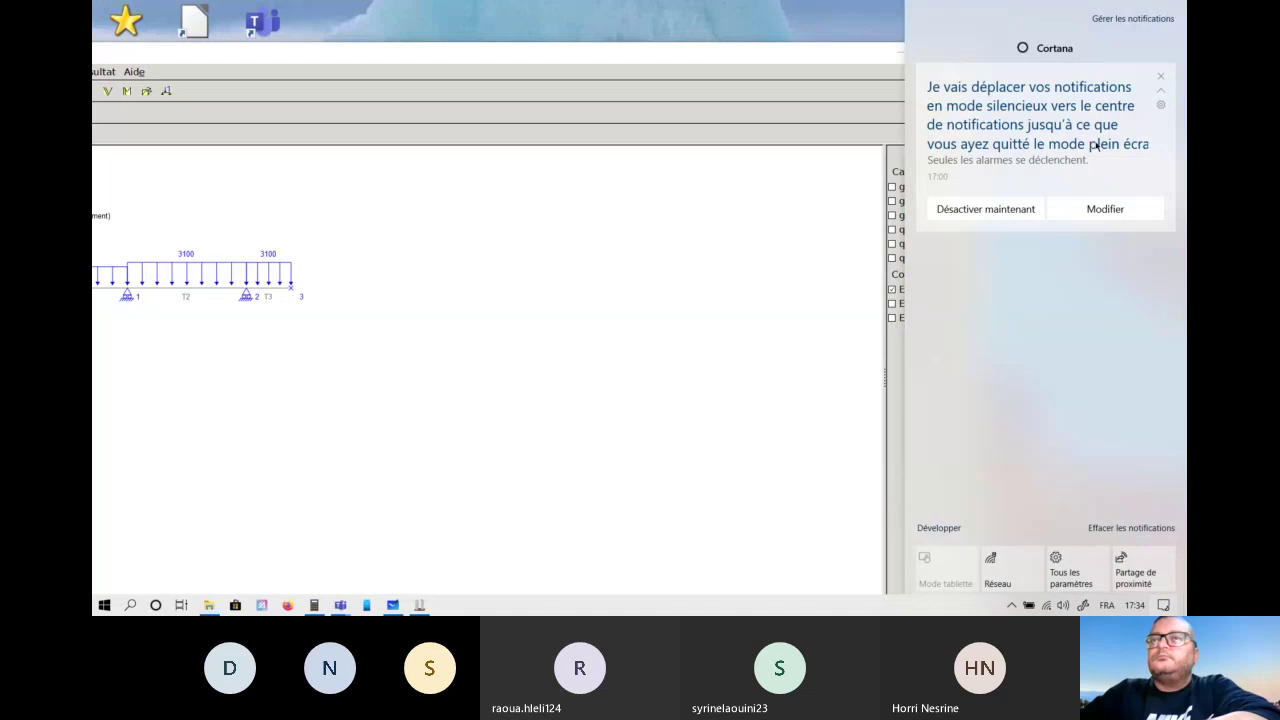
pyautogui.click(1100, 209)
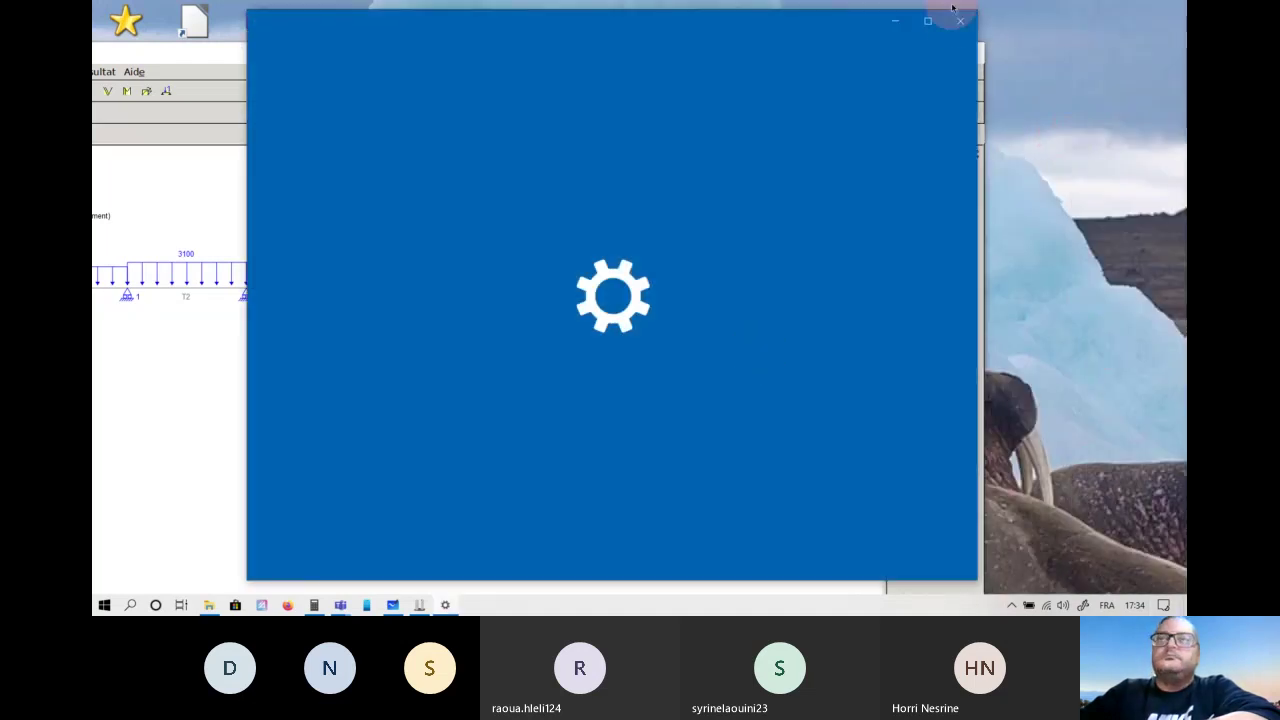
pyautogui.click(957, 22)
# Exit the pointer-highlighting utility running in the Windows notification area.
pyautogui.click(1011, 605)
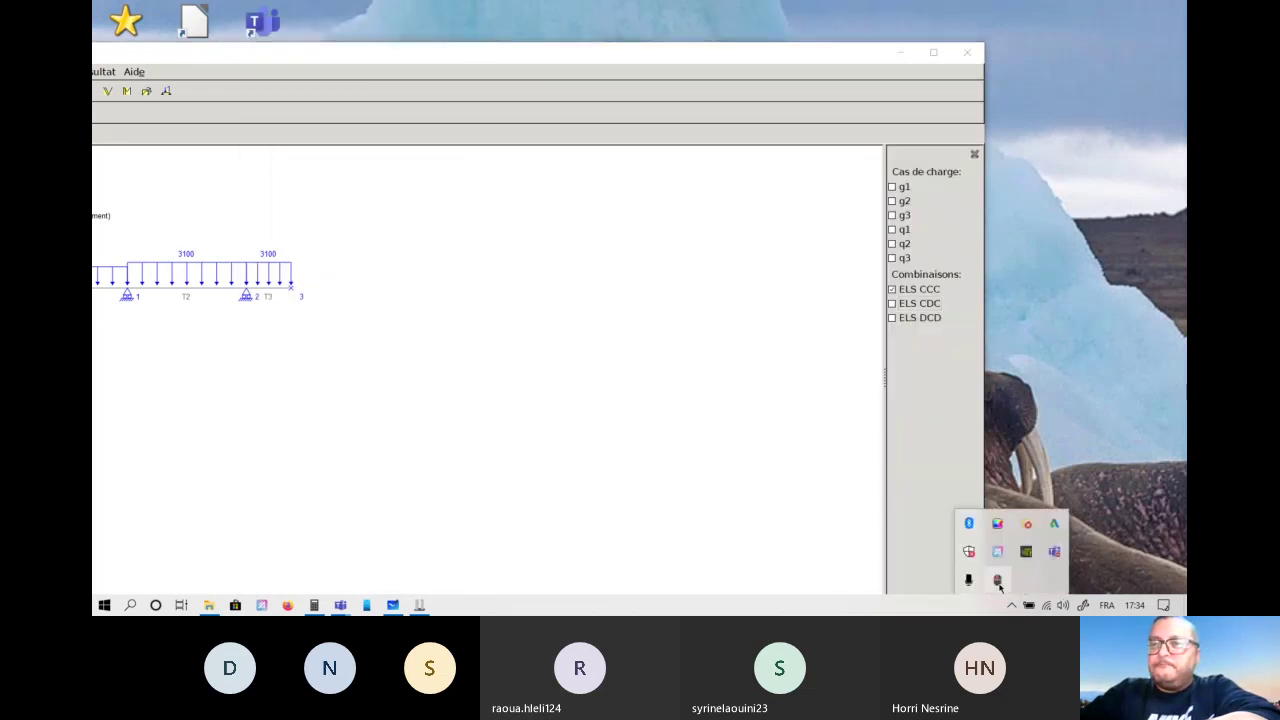
pyautogui.rightClick(998, 586)
pyautogui.click(969, 578)
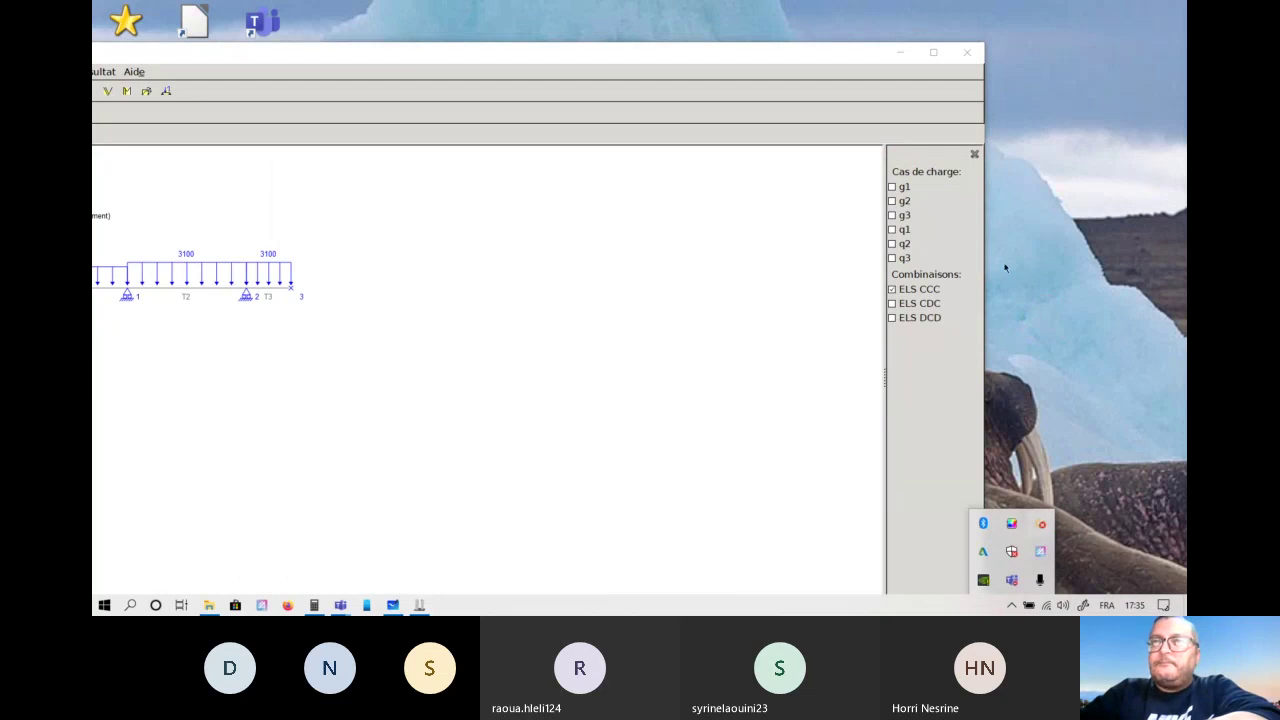
# Display the loading diagram for combination ELS CDC and examine the distributed loads on the three bars.
pyautogui.doubleClick(609, 54)
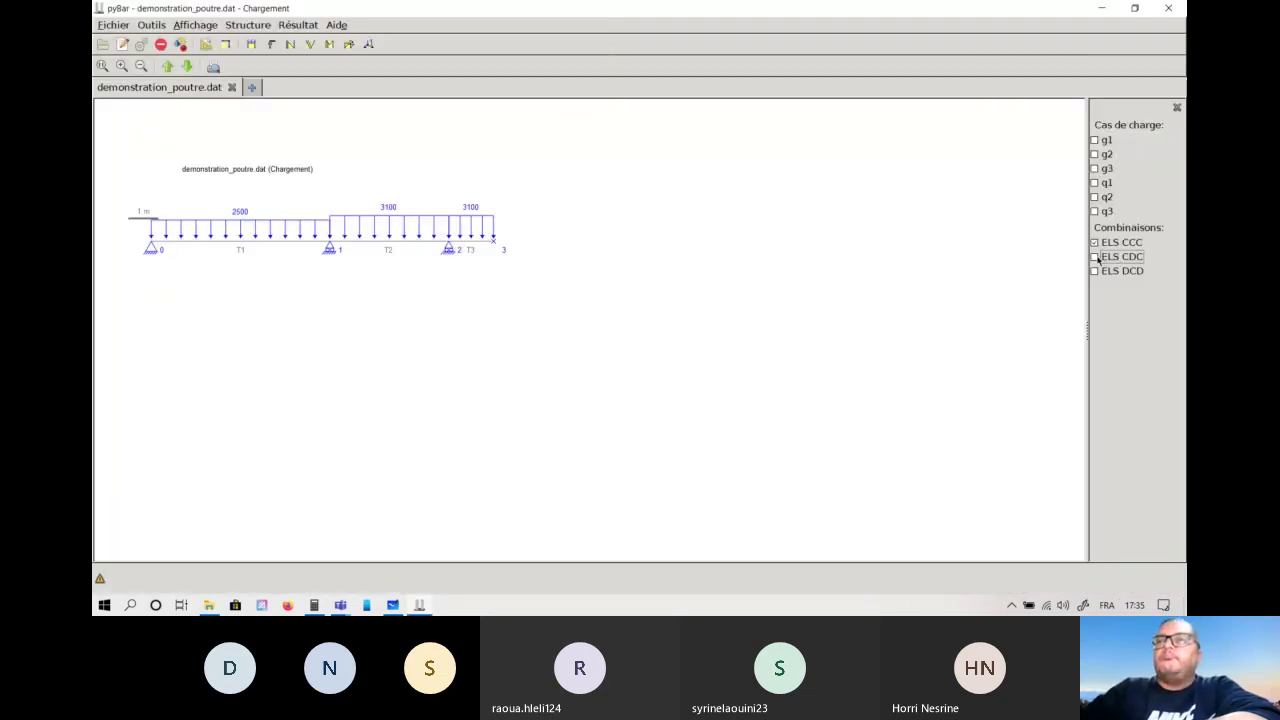
pyautogui.moveTo(999, 8); pyautogui.dragTo(954, 57)
pyautogui.click(1025, 312)
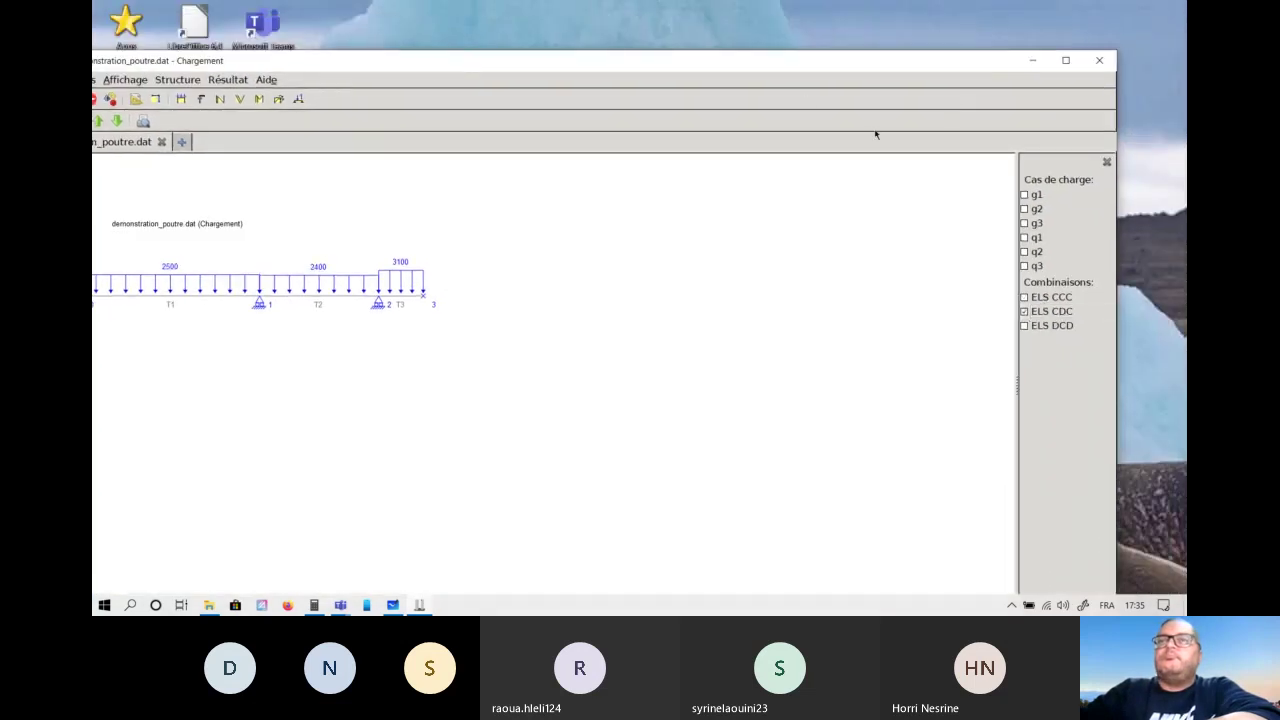
pyautogui.moveTo(768, 57); pyautogui.dragTo(716, 4)
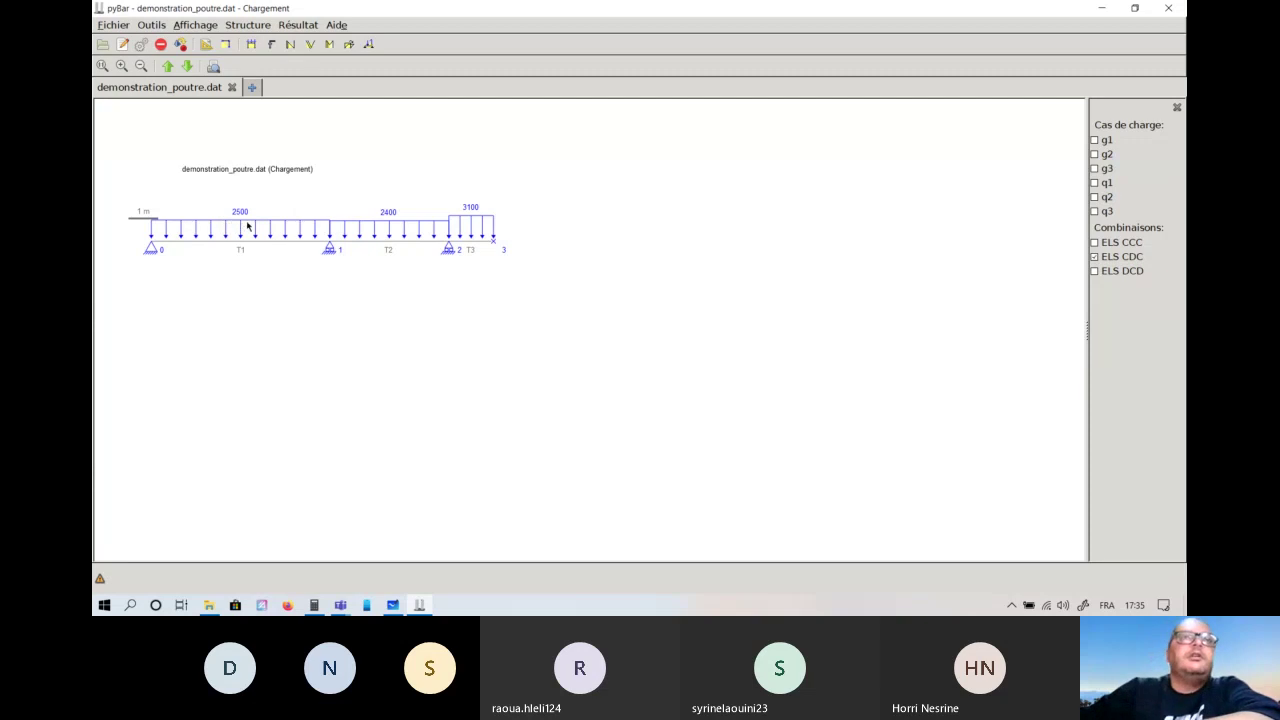
pyautogui.click(389, 242)
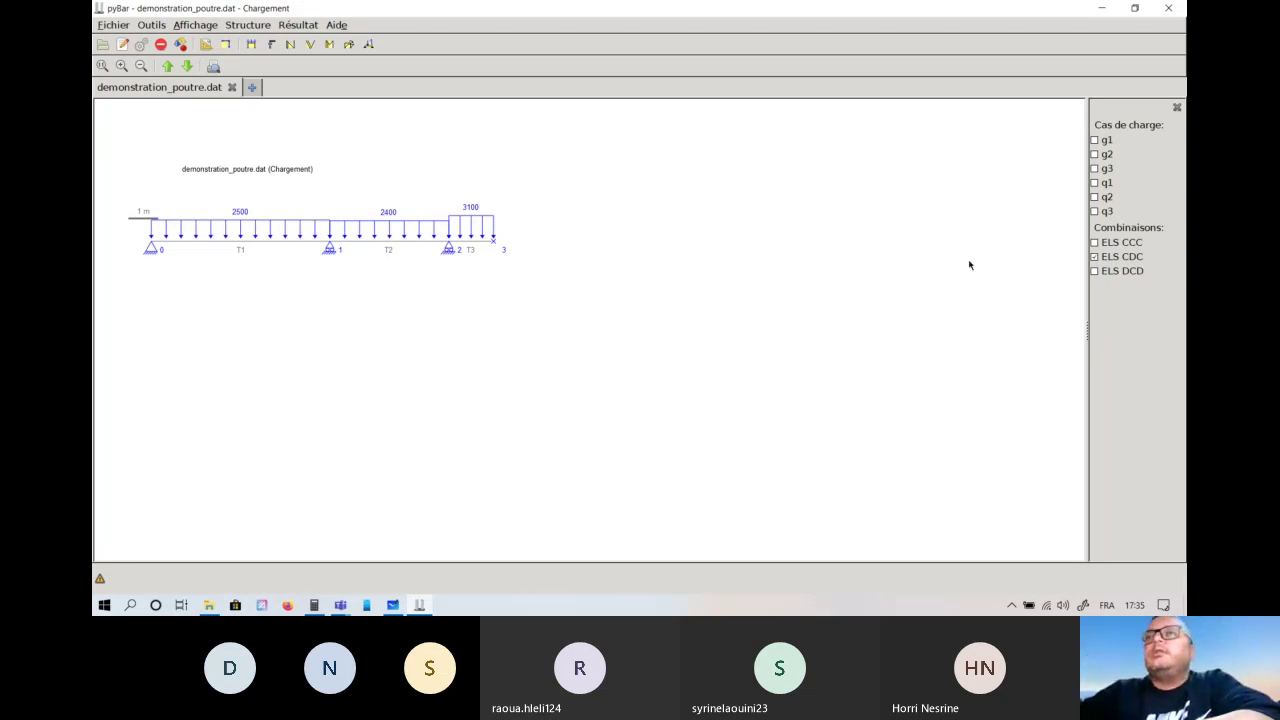
pyautogui.moveTo(181, 231)
pyautogui.click(255, 231)
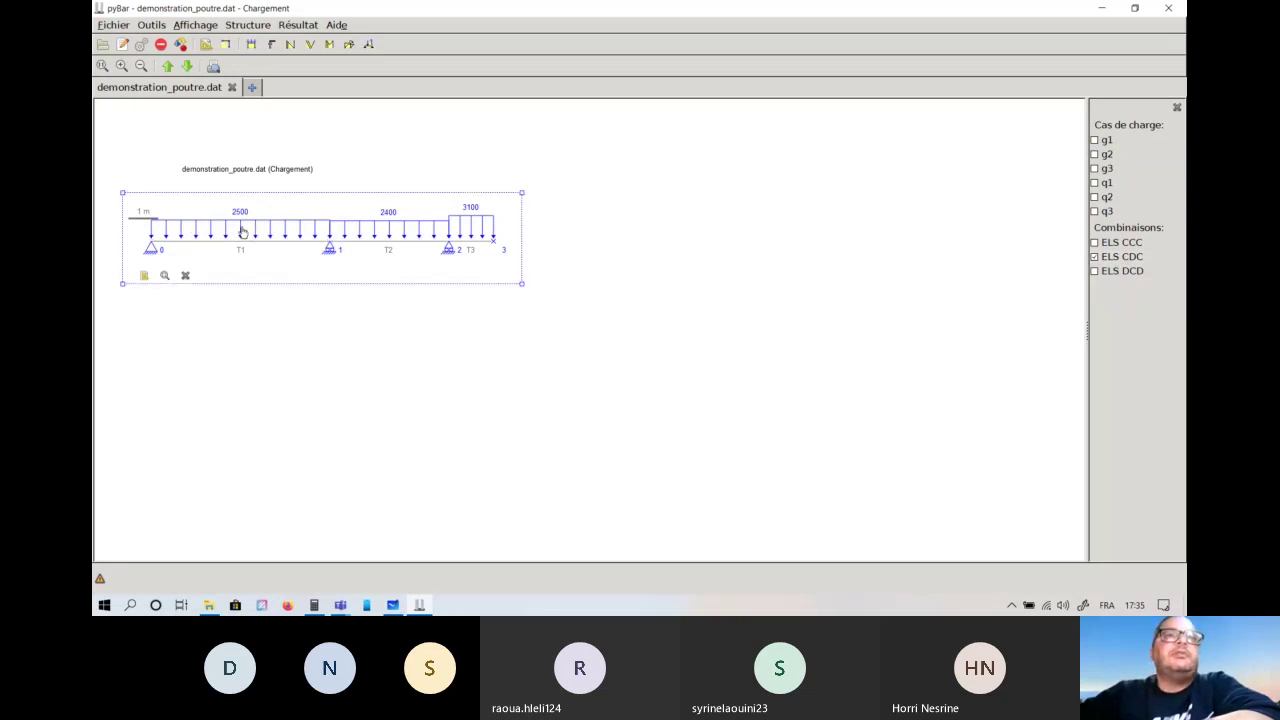
pyautogui.click(1074, 354)
pyautogui.moveTo(374, 224)
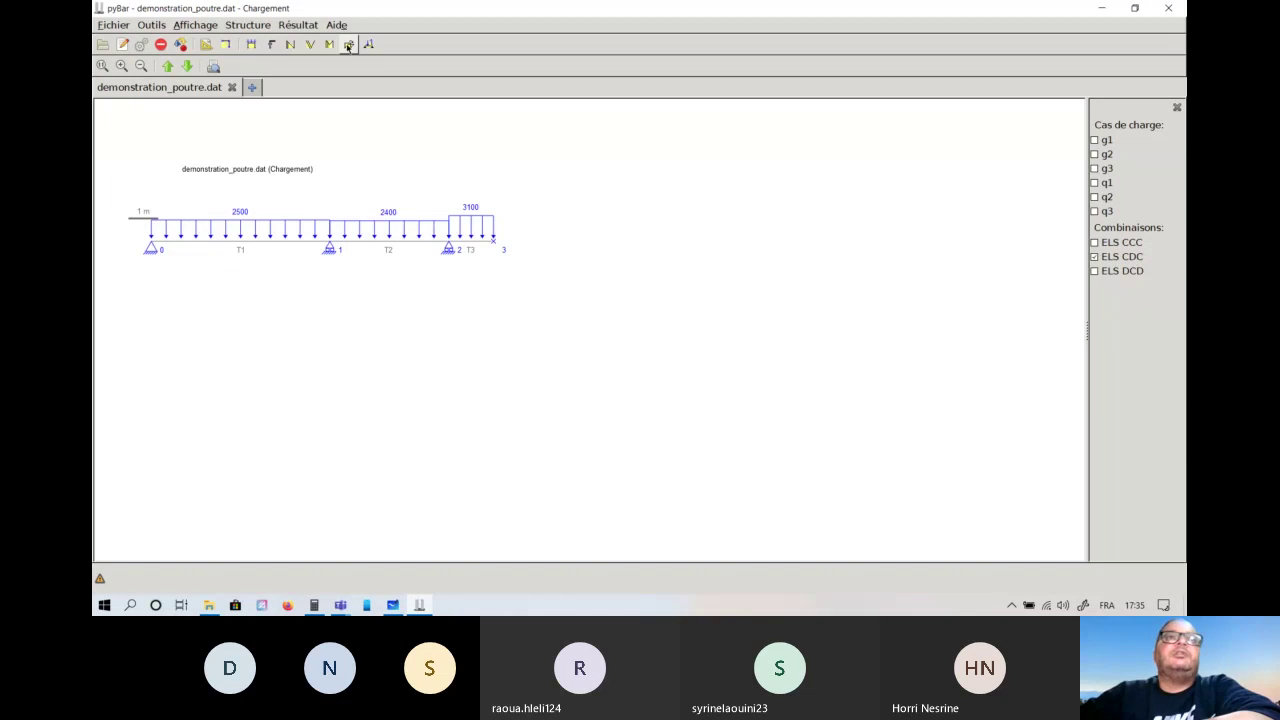
# View the shear force diagram for g1 and the bending moment diagram for combination ELS CCC.
pyautogui.click(311, 46)
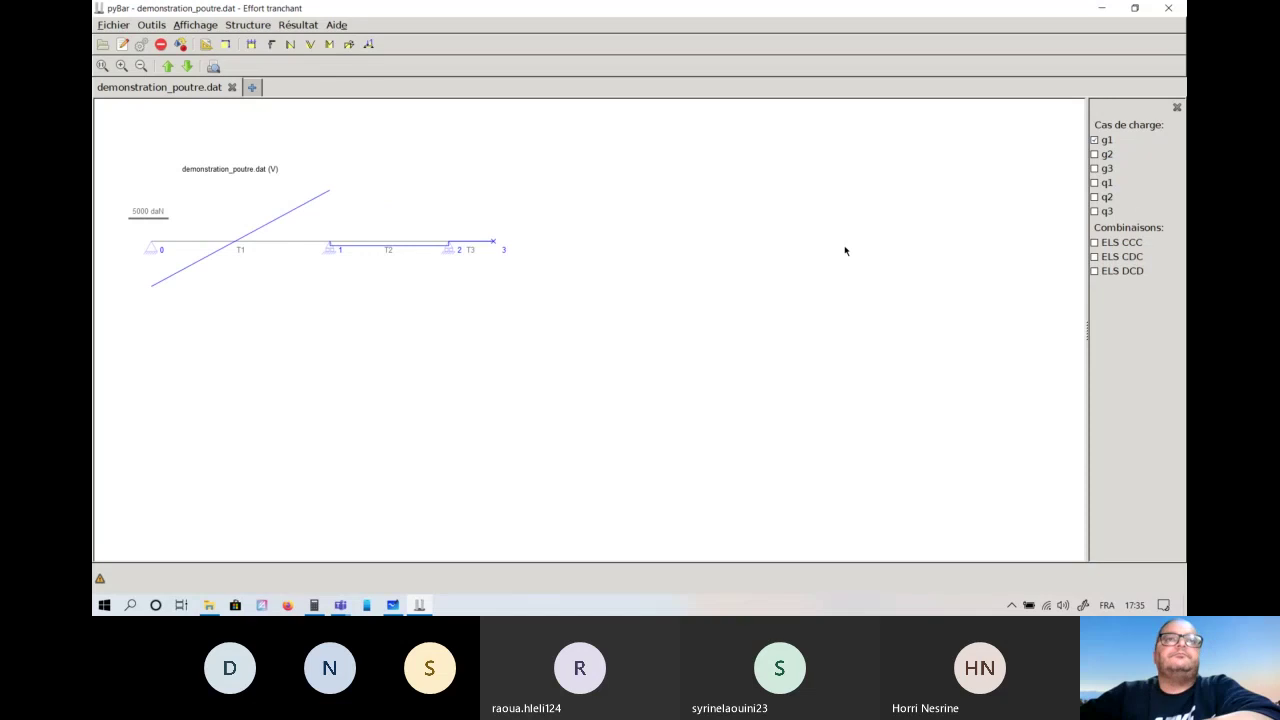
pyautogui.click(330, 44)
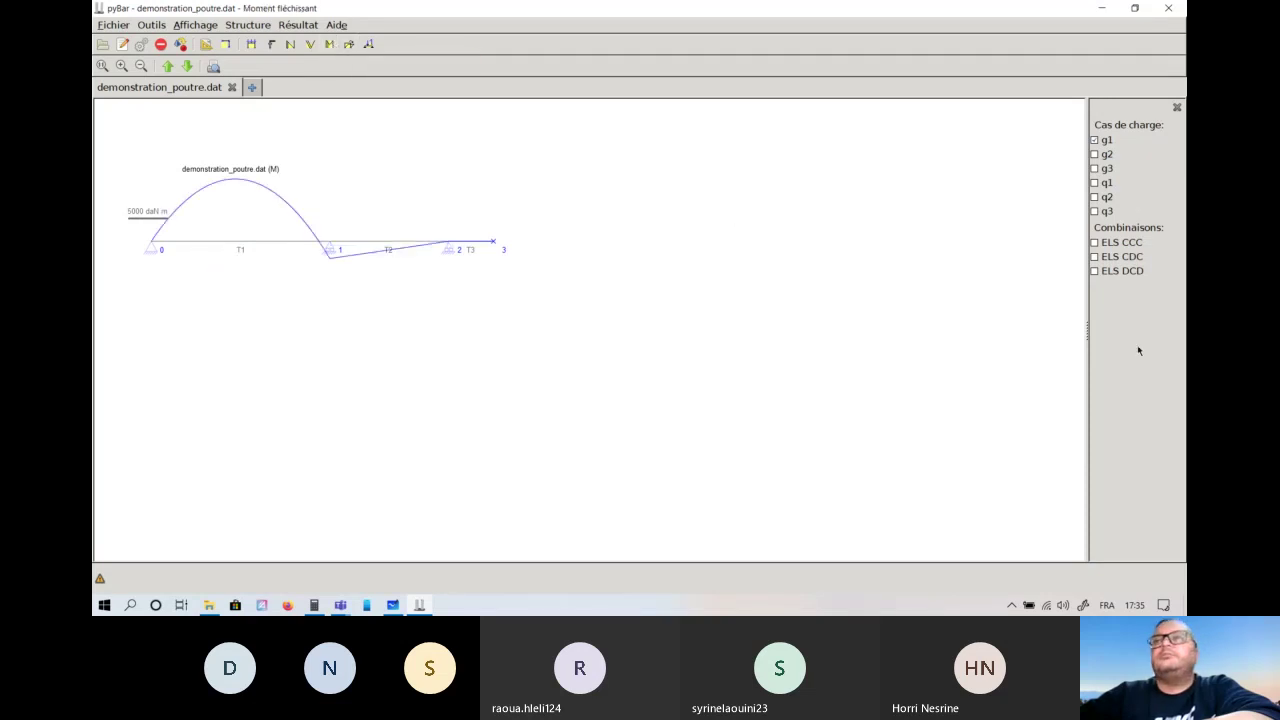
pyautogui.click(1094, 141)
pyautogui.click(1095, 242)
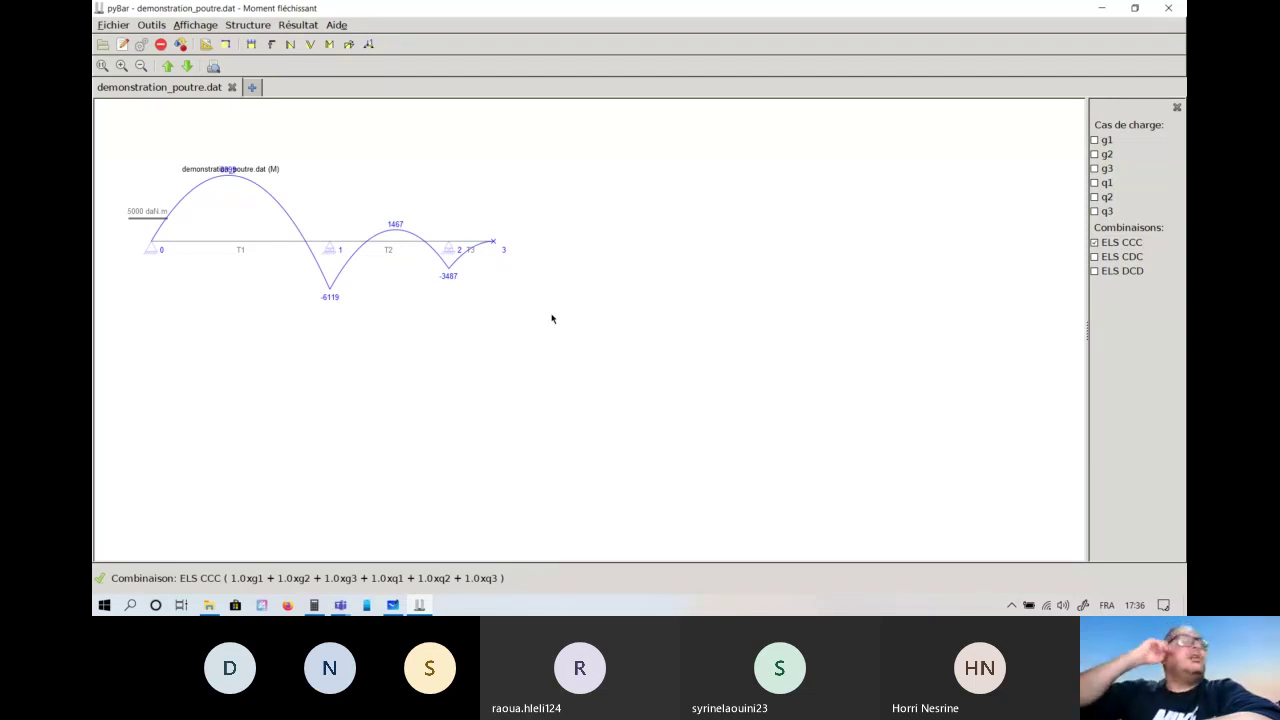
pyautogui.moveTo(330, 300)
pyautogui.click(158, 247)
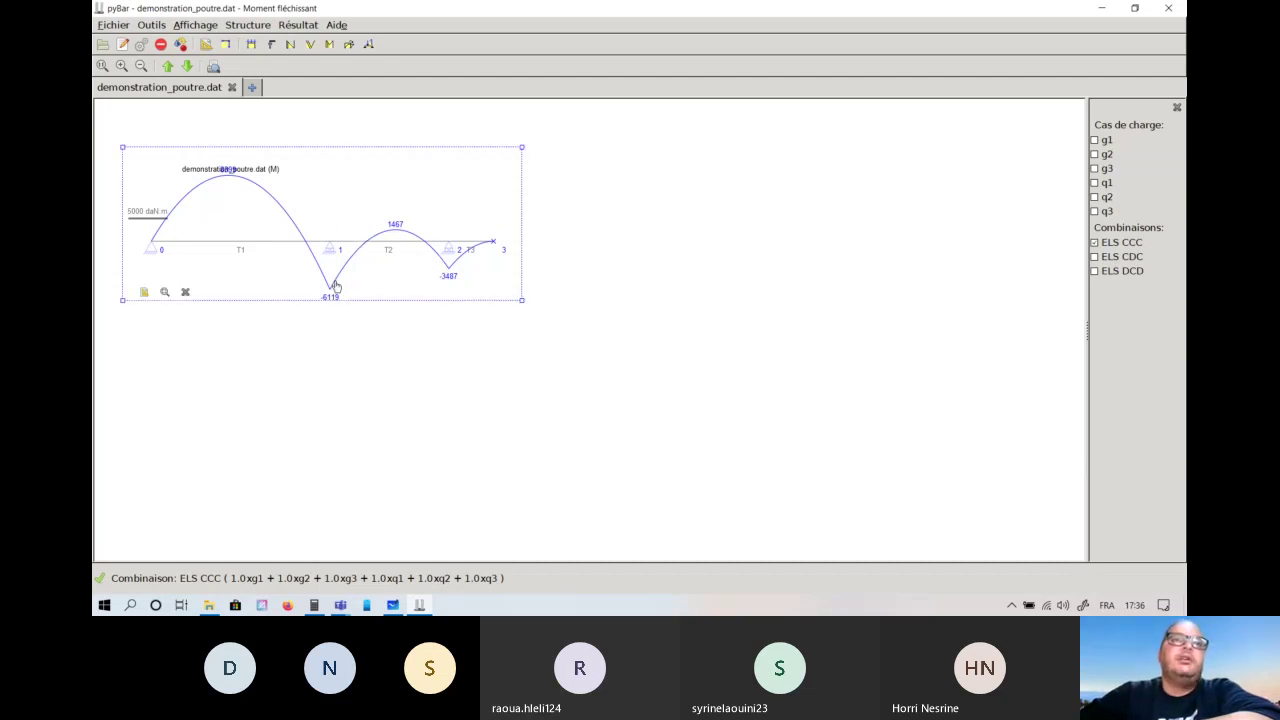
# Enable the inverted sign convention in the study's unit settings, saving the change and closing the data editor.
pyautogui.click(122, 44)
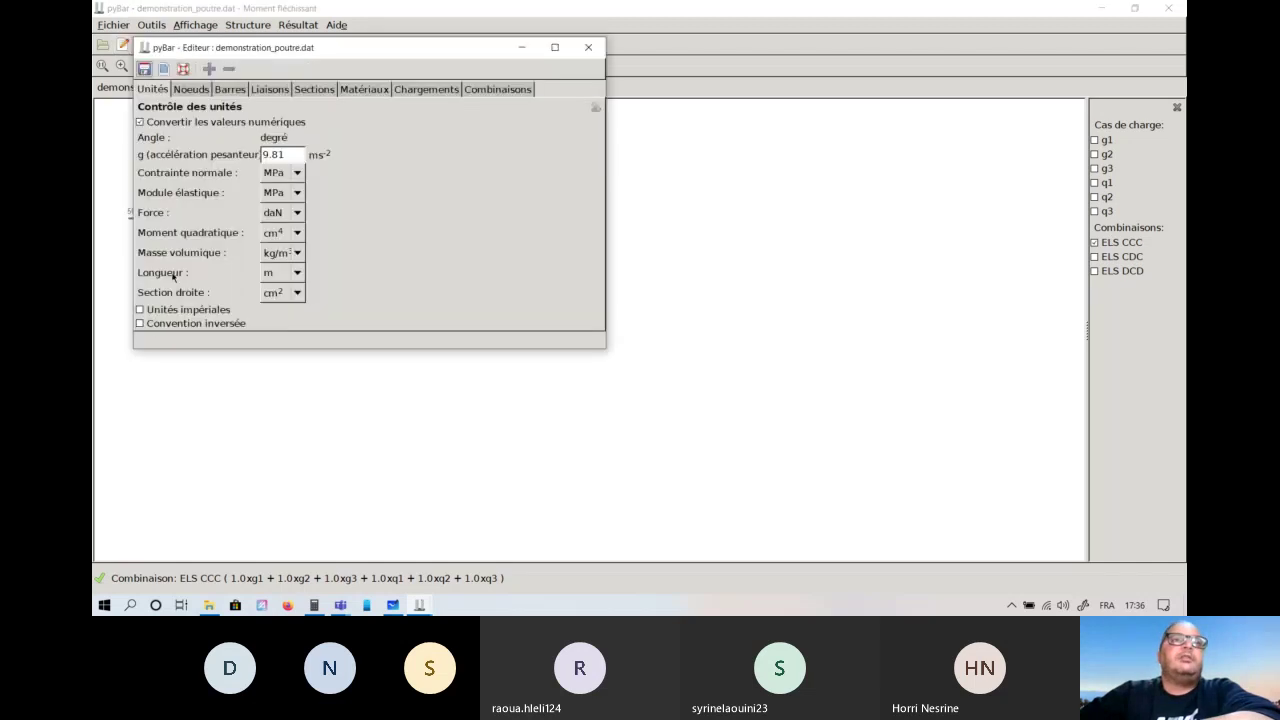
pyautogui.click(162, 67)
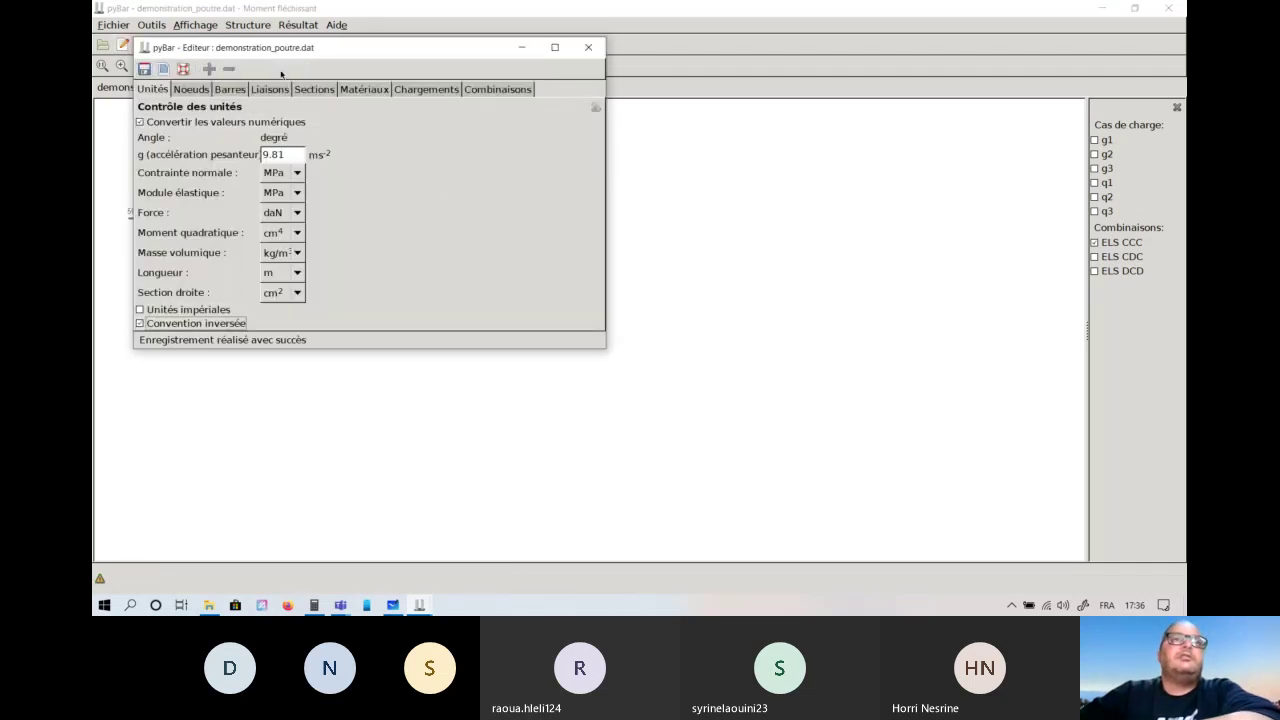
pyautogui.click(588, 47)
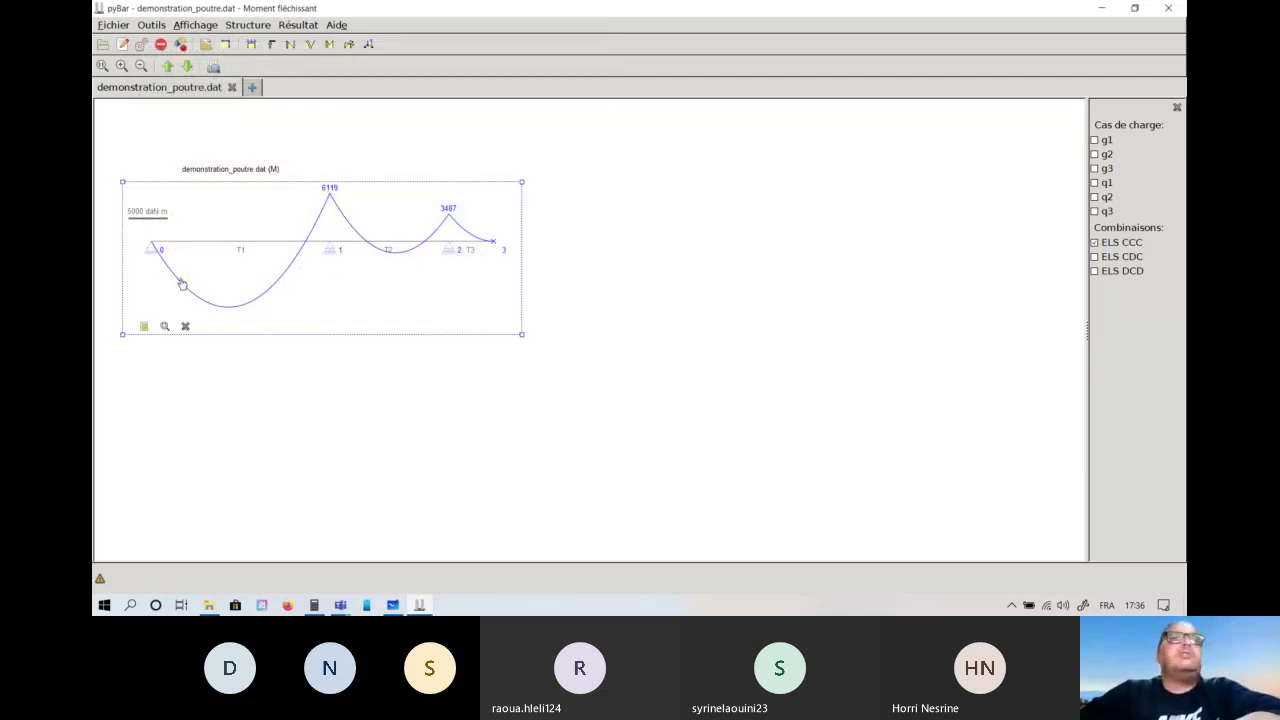
# Disable the inverted sign convention in the study's unit settings, saving the change and closing the data editor.
pyautogui.moveTo(229, 311)
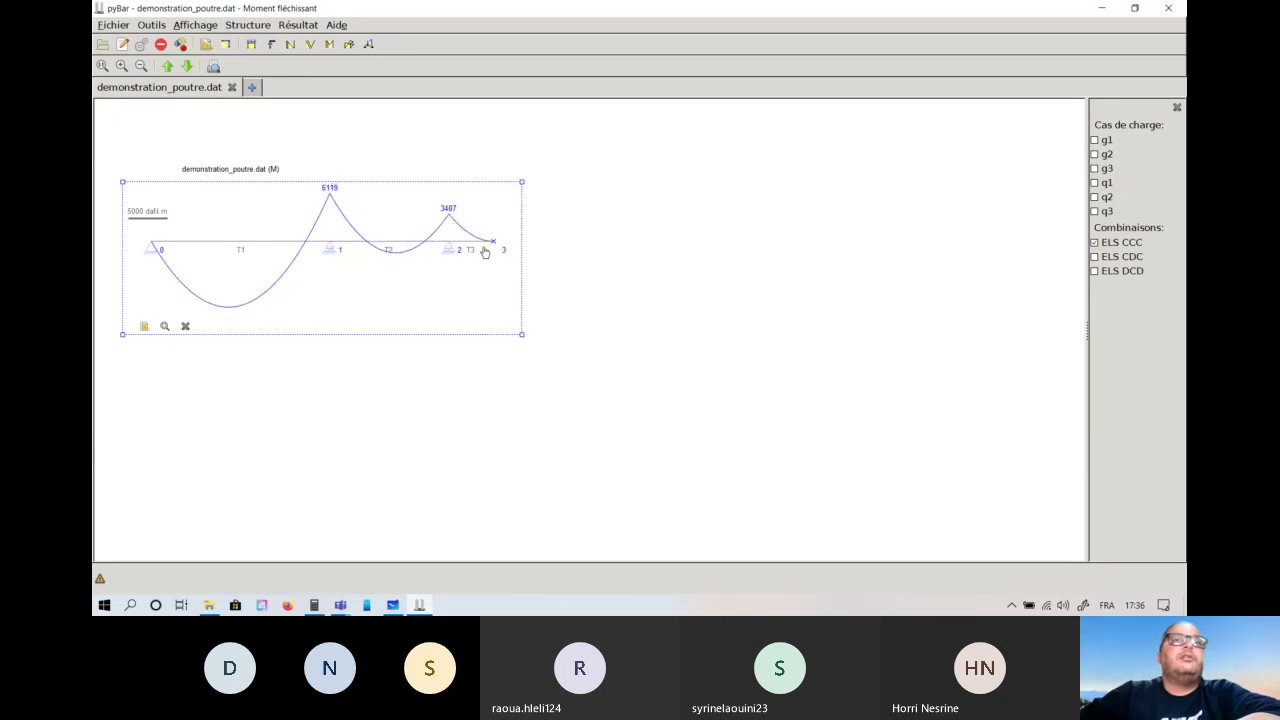
pyautogui.click(122, 44)
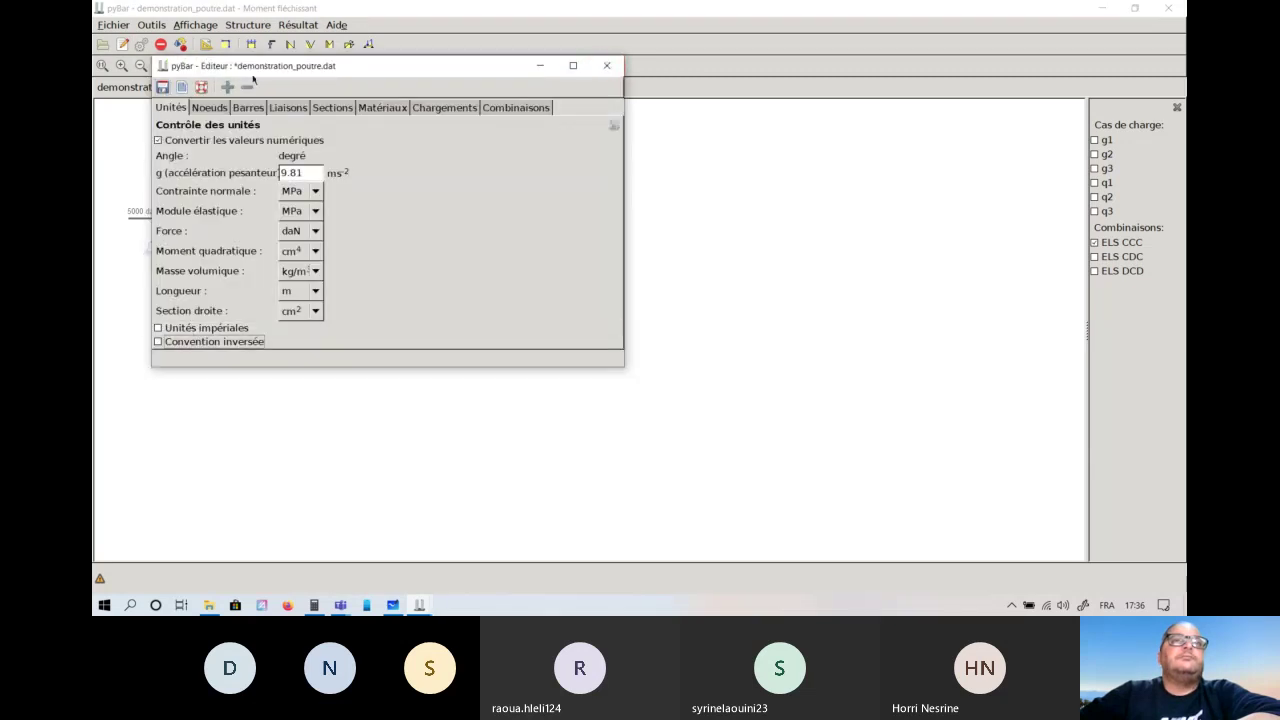
pyautogui.click(162, 88)
pyautogui.click(607, 65)
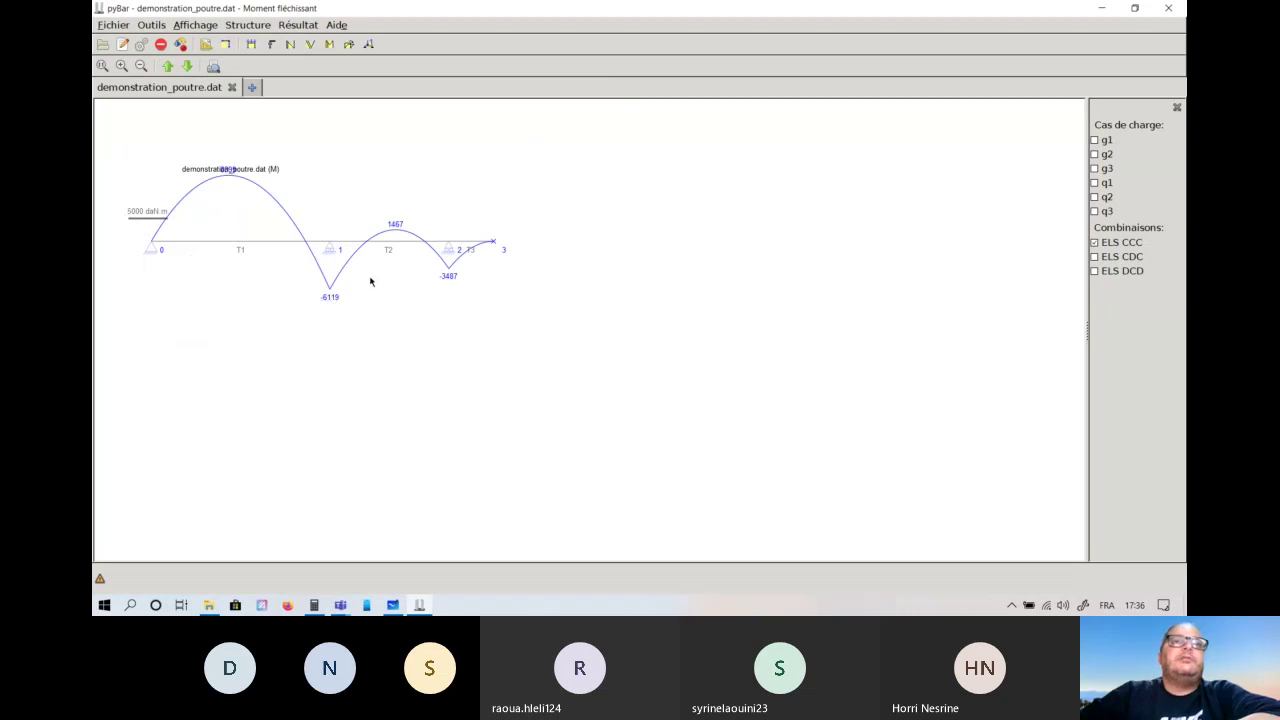
# Move the moment diagram's title above the first-span curve and examine the ELS CCC moments in the spans and at the supports.
pyautogui.moveTo(270, 168); pyautogui.dragTo(251, 137)
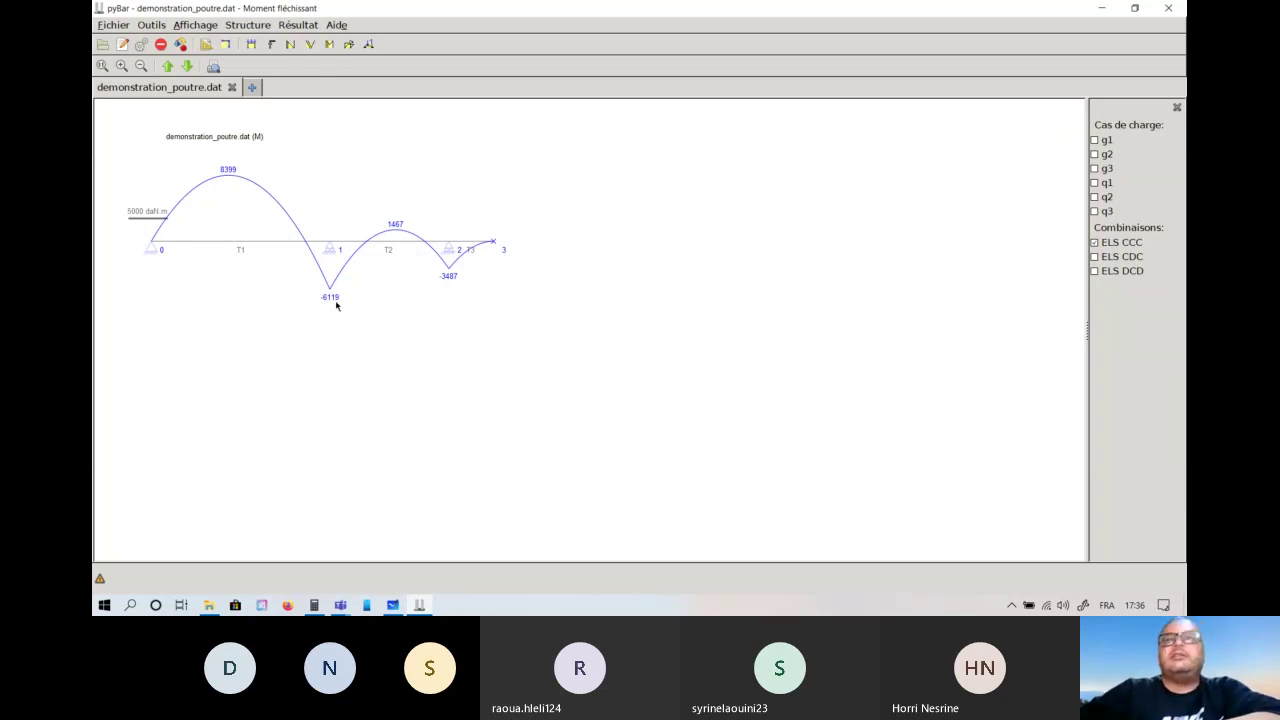
pyautogui.click(395, 235)
pyautogui.click(397, 359)
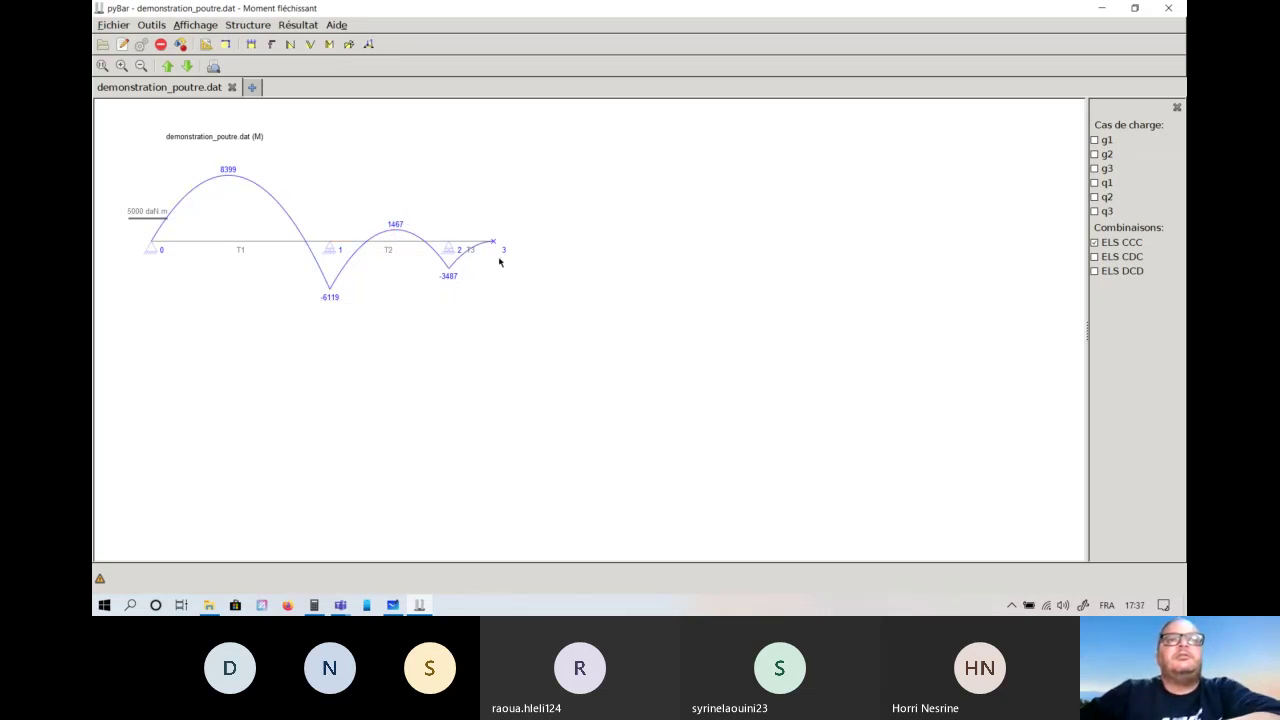
pyautogui.moveTo(497, 252)
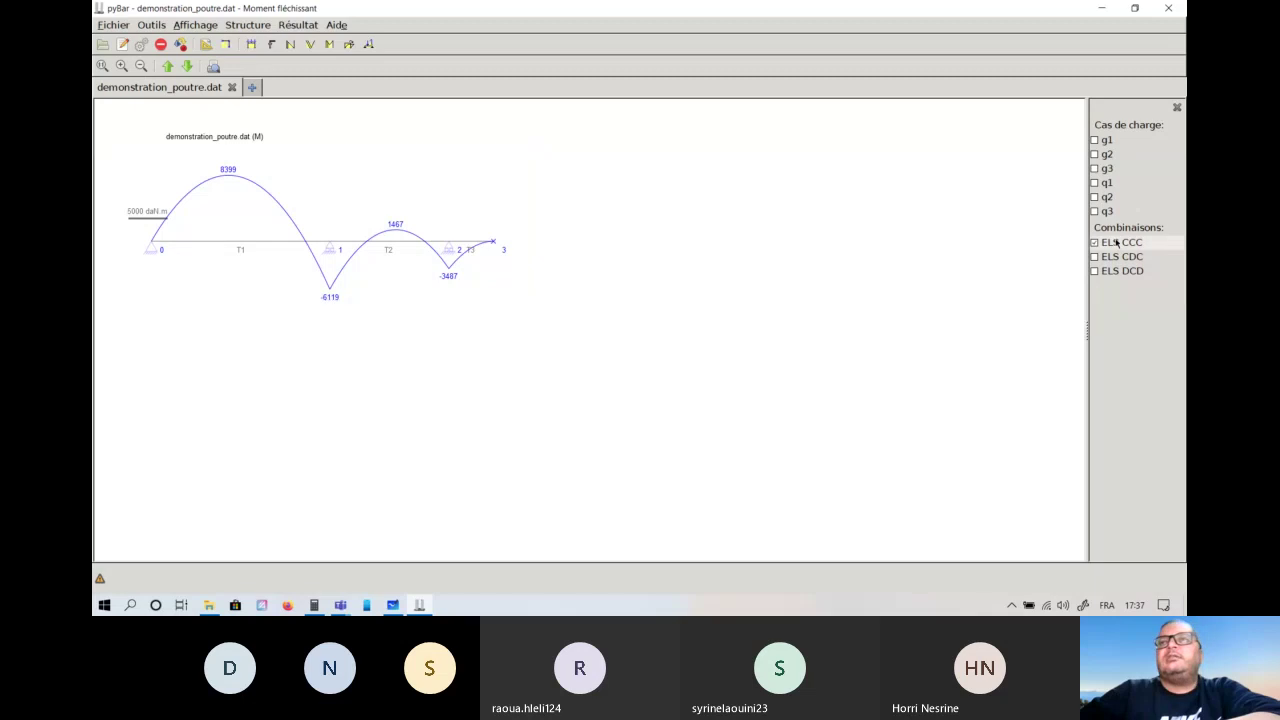
# Add a second diagram to the drawing and position it below the bending moment diagram.
pyautogui.rightClick(268, 258)
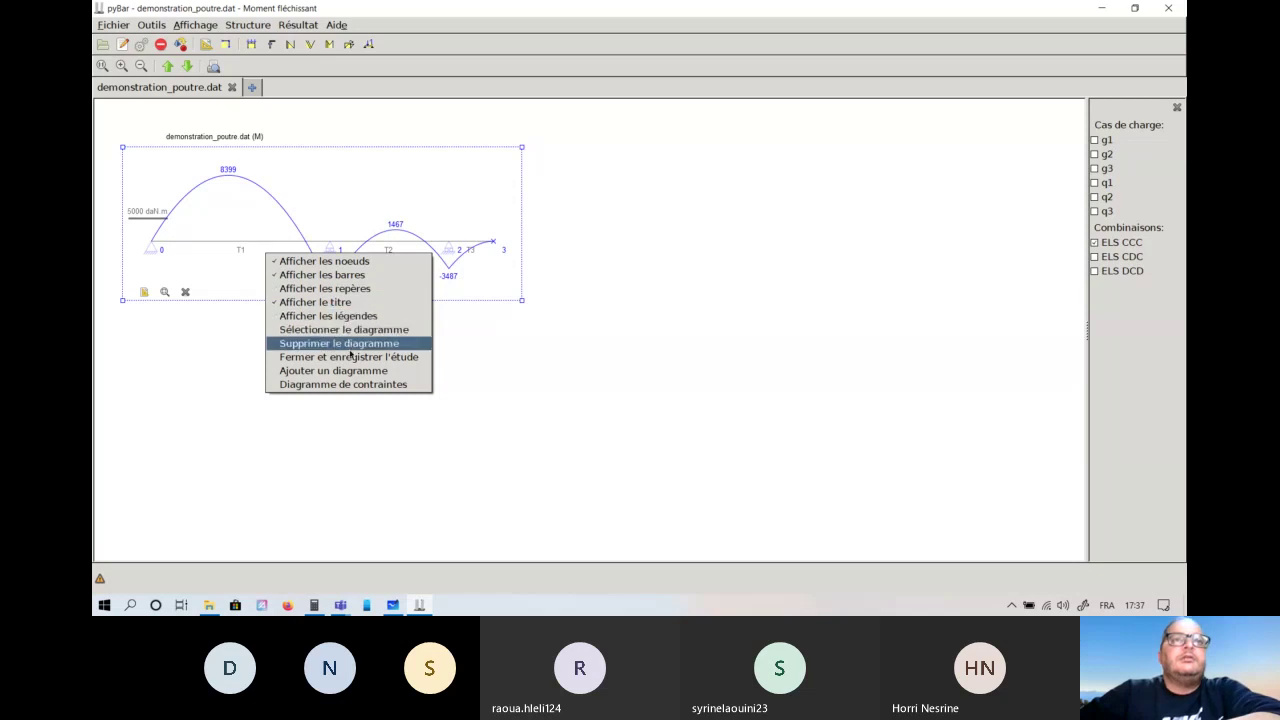
pyautogui.click(350, 370)
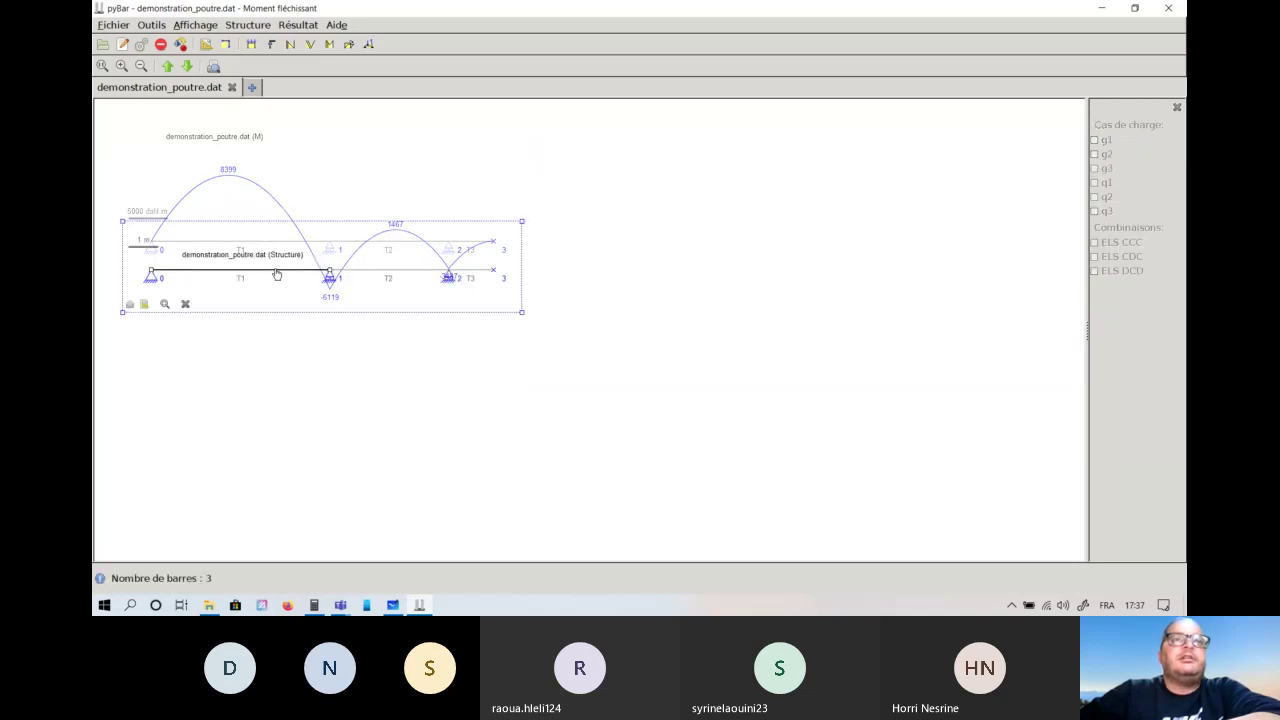
pyautogui.click(289, 311)
pyautogui.click(294, 285)
pyautogui.click(290, 319)
pyautogui.click(348, 280)
pyautogui.moveTo(515, 311); pyautogui.dragTo(504, 424)
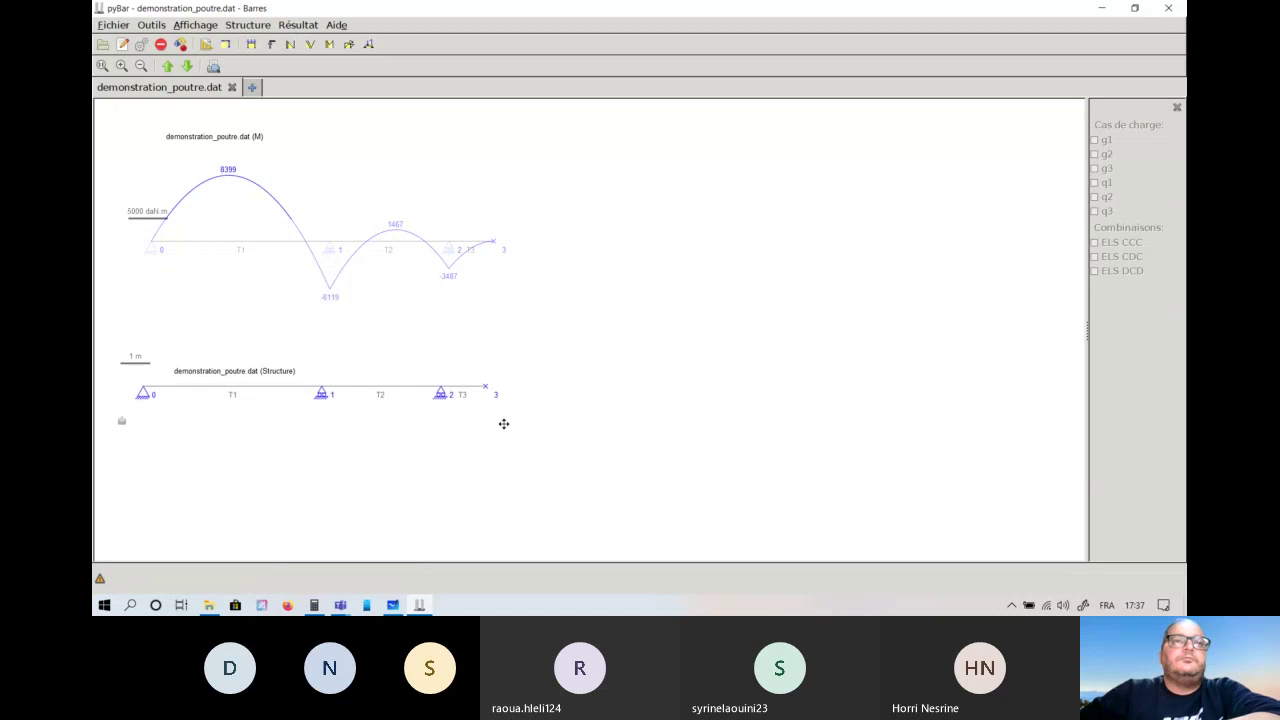
# Retitle the new structure diagram CDC and place its title beyond the free end of the beam.
pyautogui.click(254, 372)
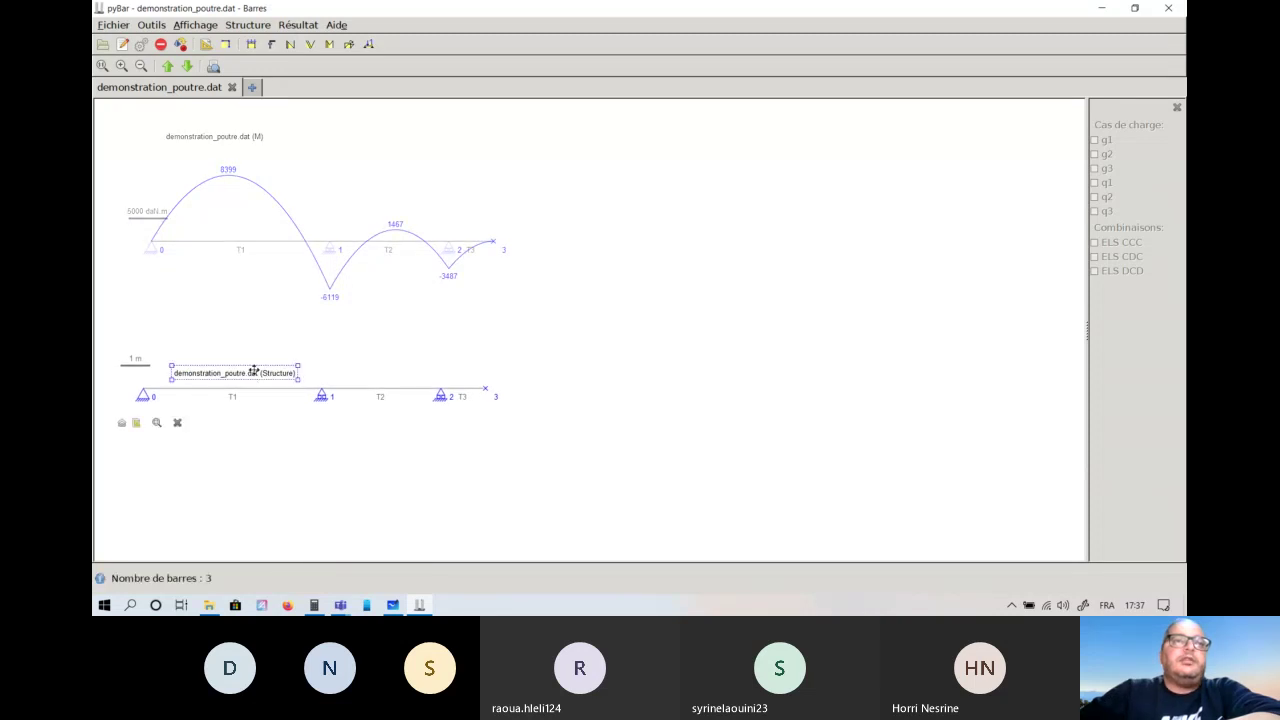
pyautogui.doubleClick(255, 371)
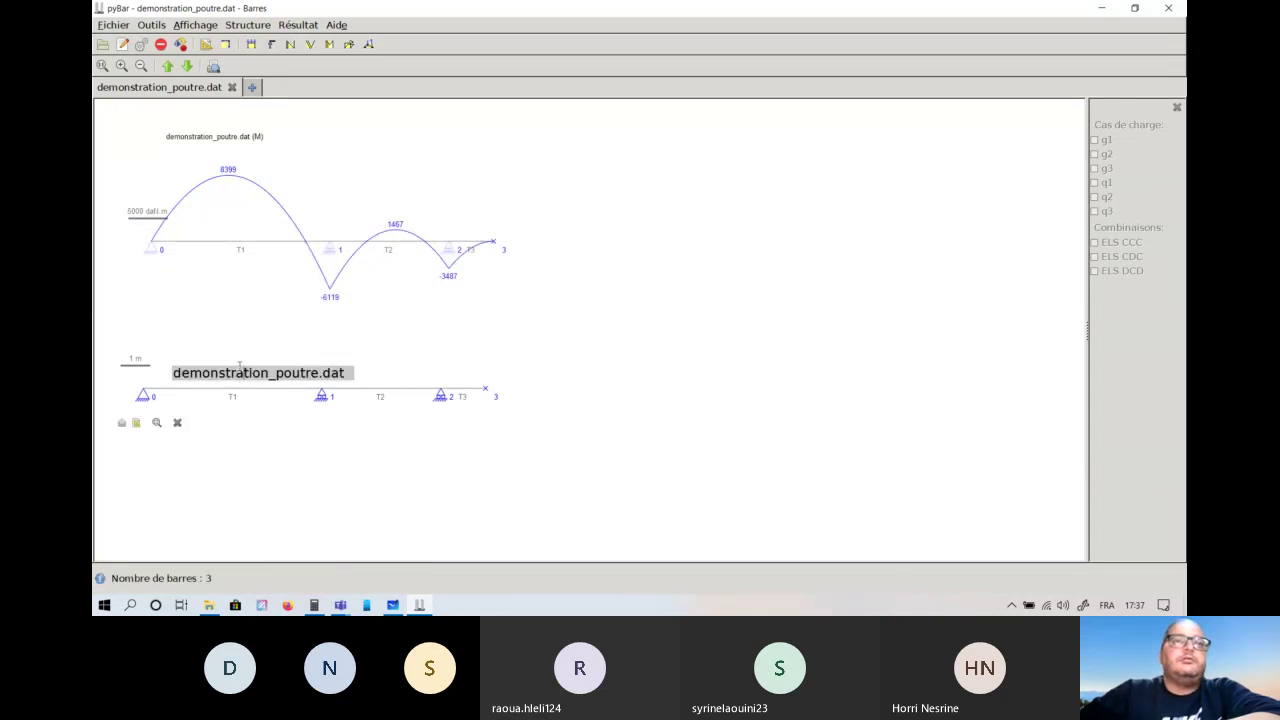
pyautogui.hotkey('ctrl', 'a')
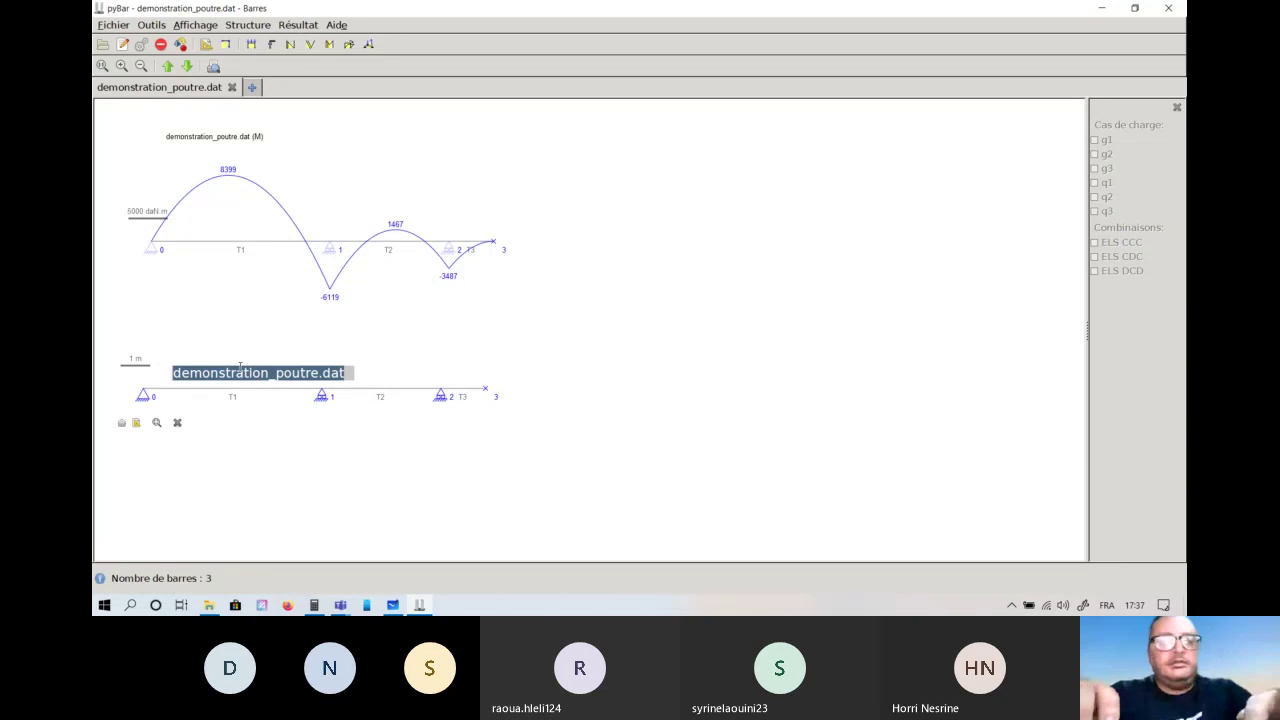
pyautogui.write('CDC')
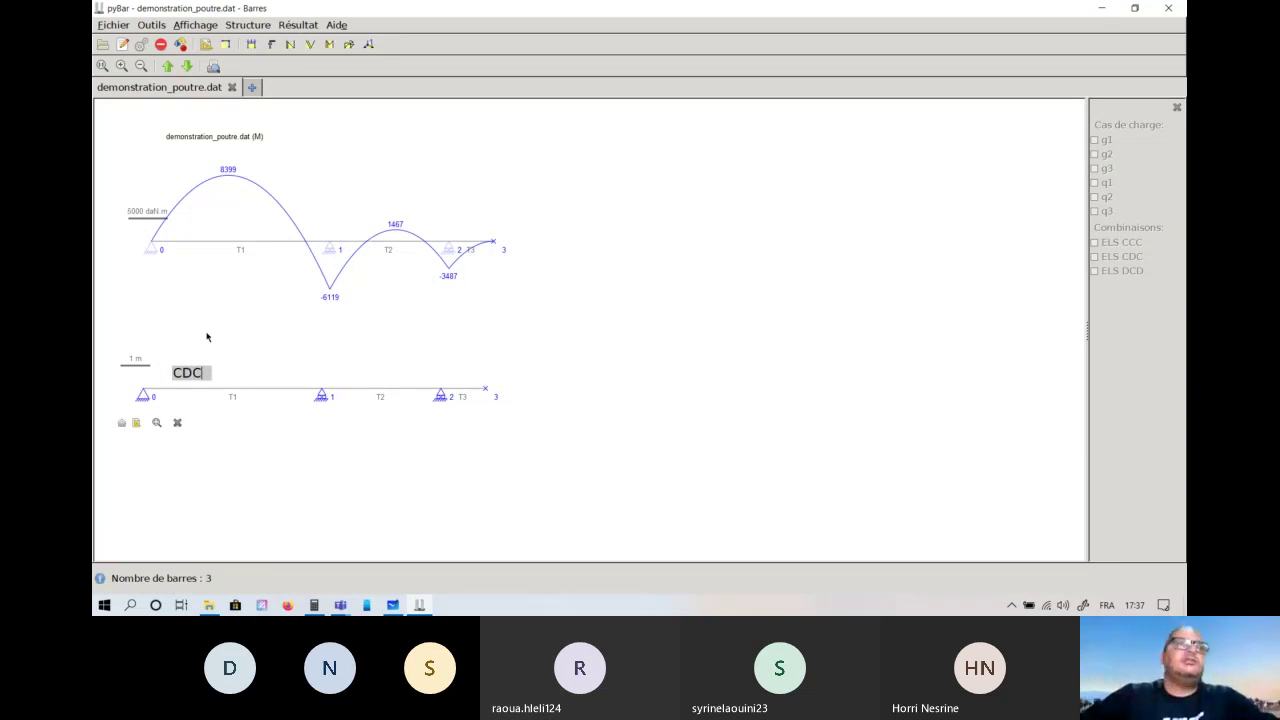
pyautogui.press('Return')
pyautogui.moveTo(195, 372); pyautogui.dragTo(602, 390)
# Retitle the ELS CCC moment diagram CCC and place its title beyond the free end of the beam.
pyautogui.doubleClick(200, 136)
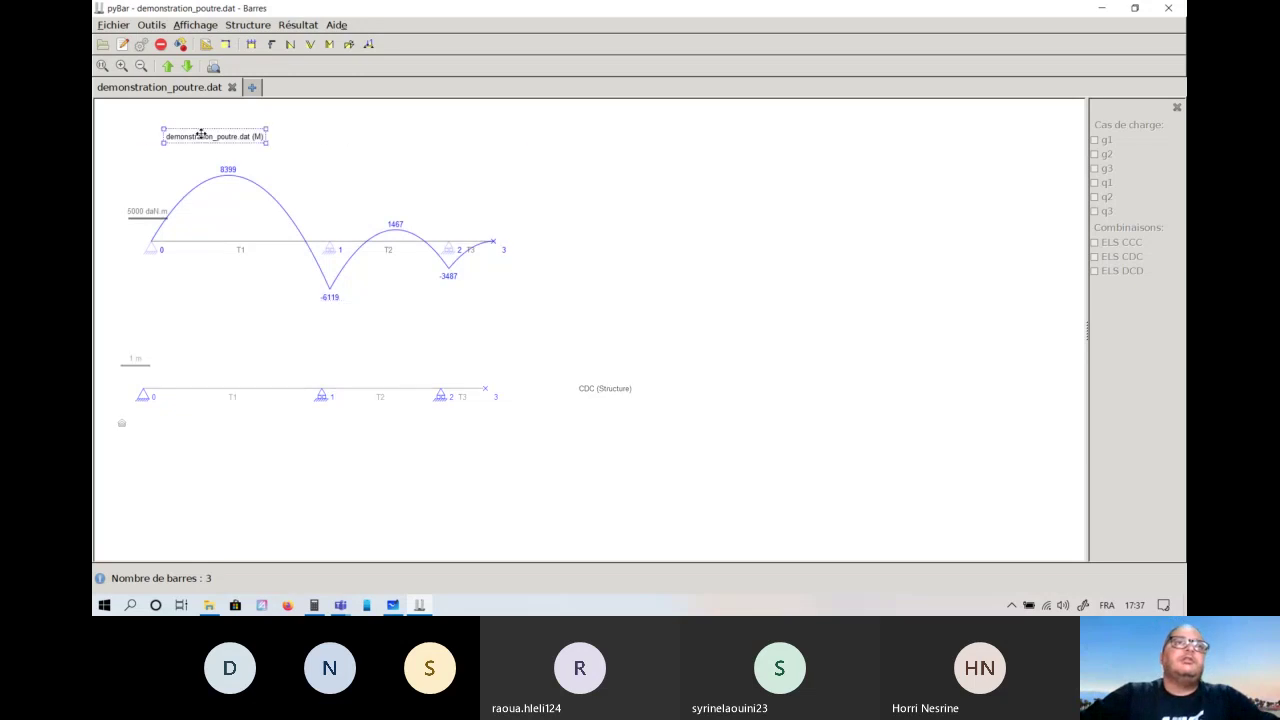
pyautogui.write('C')
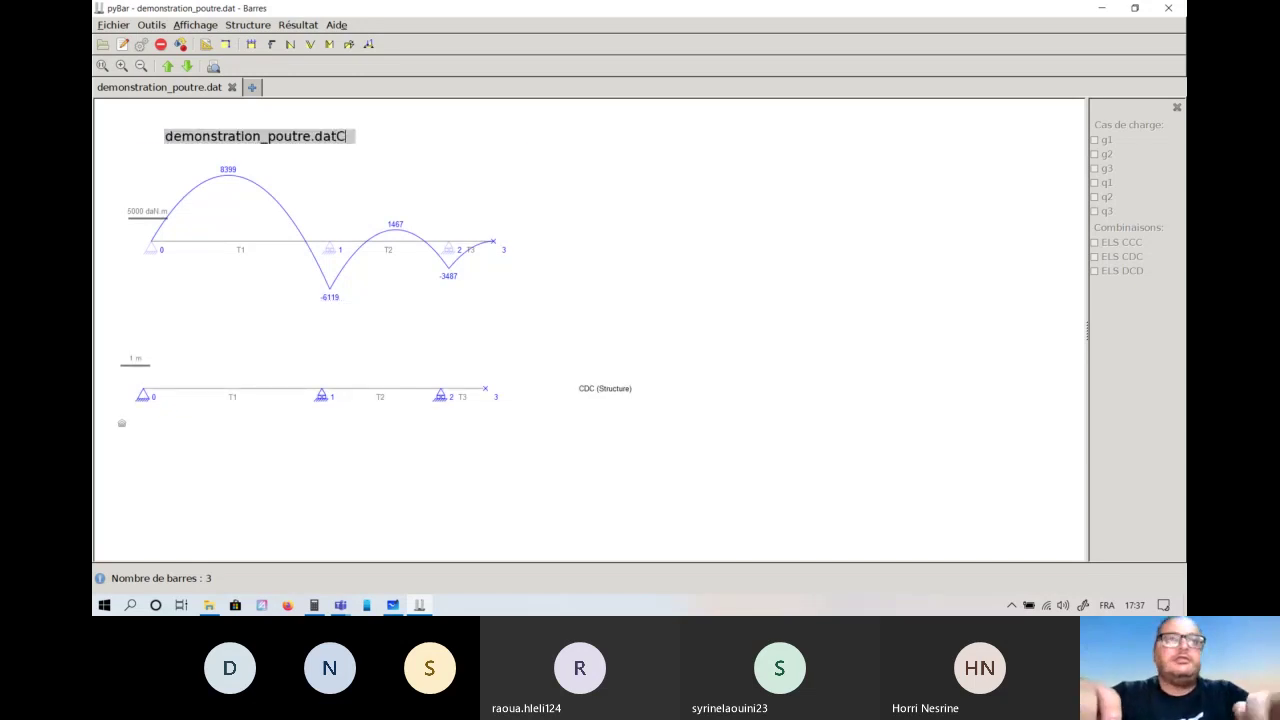
pyautogui.write('C')
pyautogui.press('BackSpace')
pyautogui.press('BackSpace')
pyautogui.press('BackSpace')
pyautogui.press('BackSpace')
pyautogui.press('BackSpace')
pyautogui.press('BackSpace')
pyautogui.press('BackSpace')
pyautogui.press('BackSpace')
pyautogui.press('BackSpace')
pyautogui.press('BackSpace')
pyautogui.press('BackSpace')
pyautogui.press('BackSpace')
pyautogui.press('BackSpace')
pyautogui.press('BackSpace')
pyautogui.press('BackSpace')
pyautogui.press('BackSpace')
pyautogui.press('BackSpace')
pyautogui.press('BackSpace')
pyautogui.press('BackSpace')
pyautogui.press('BackSpace')
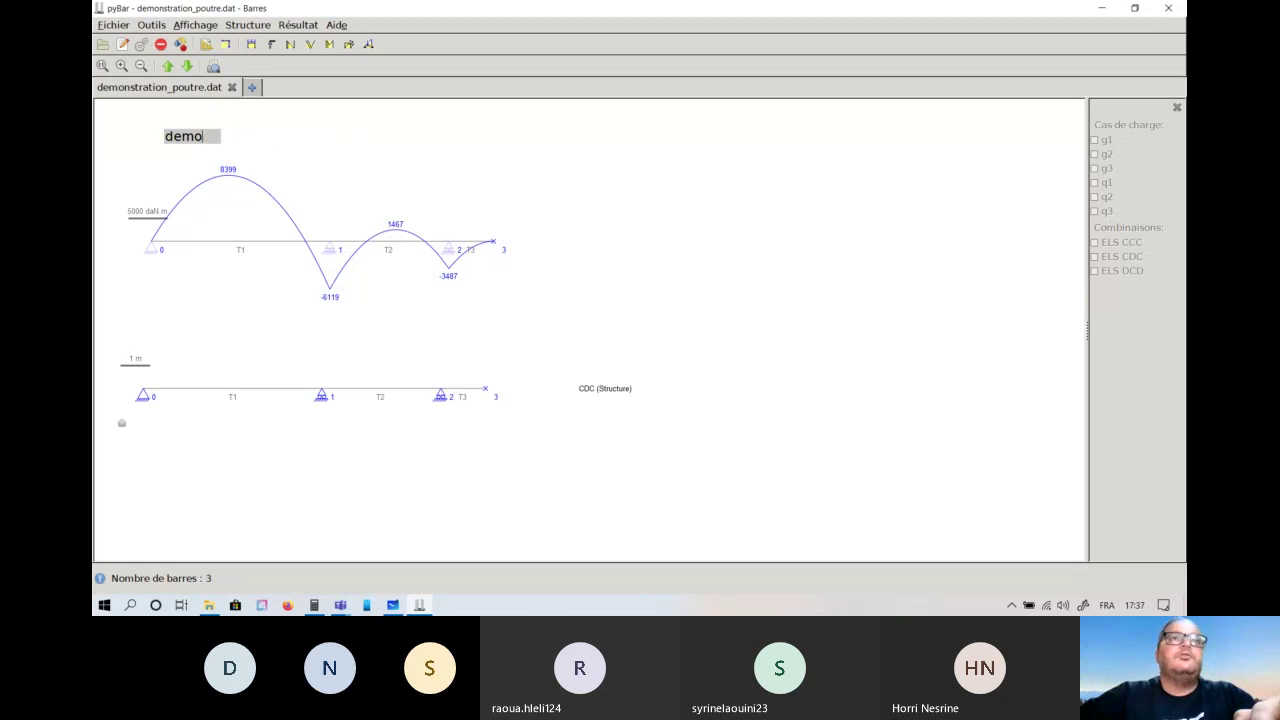
pyautogui.write('CCC (M)')
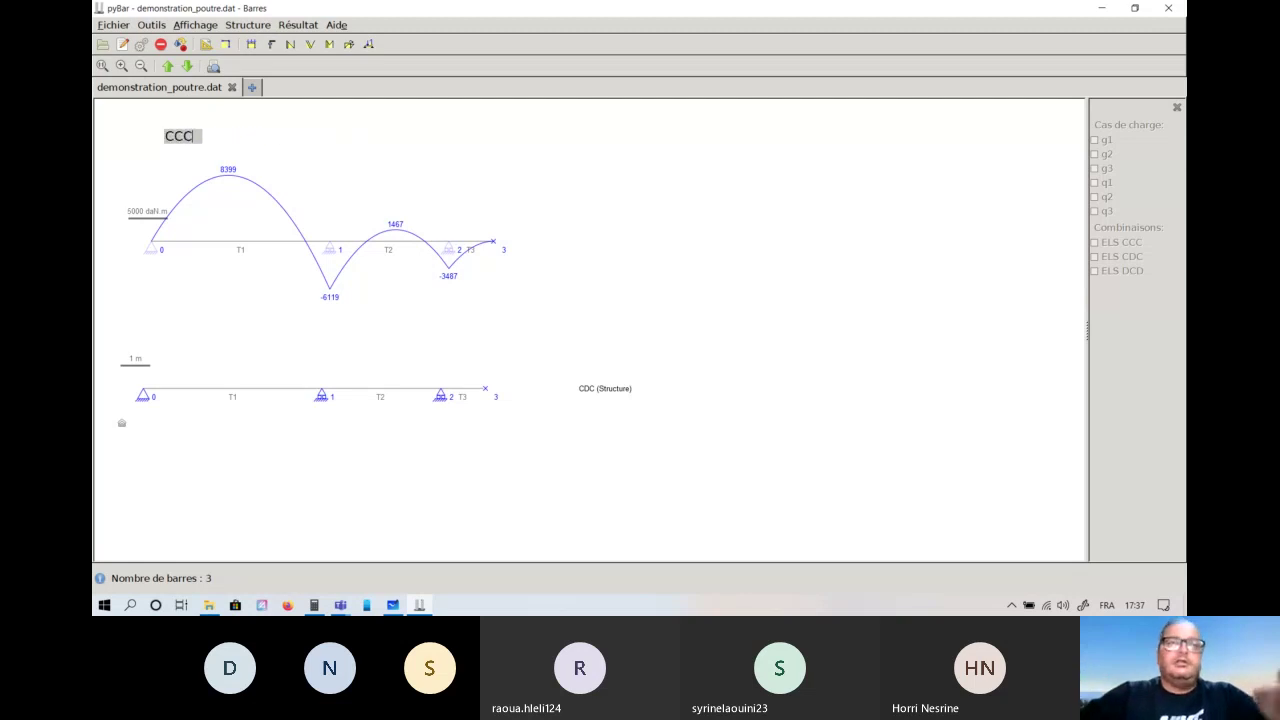
pyautogui.press('Return')
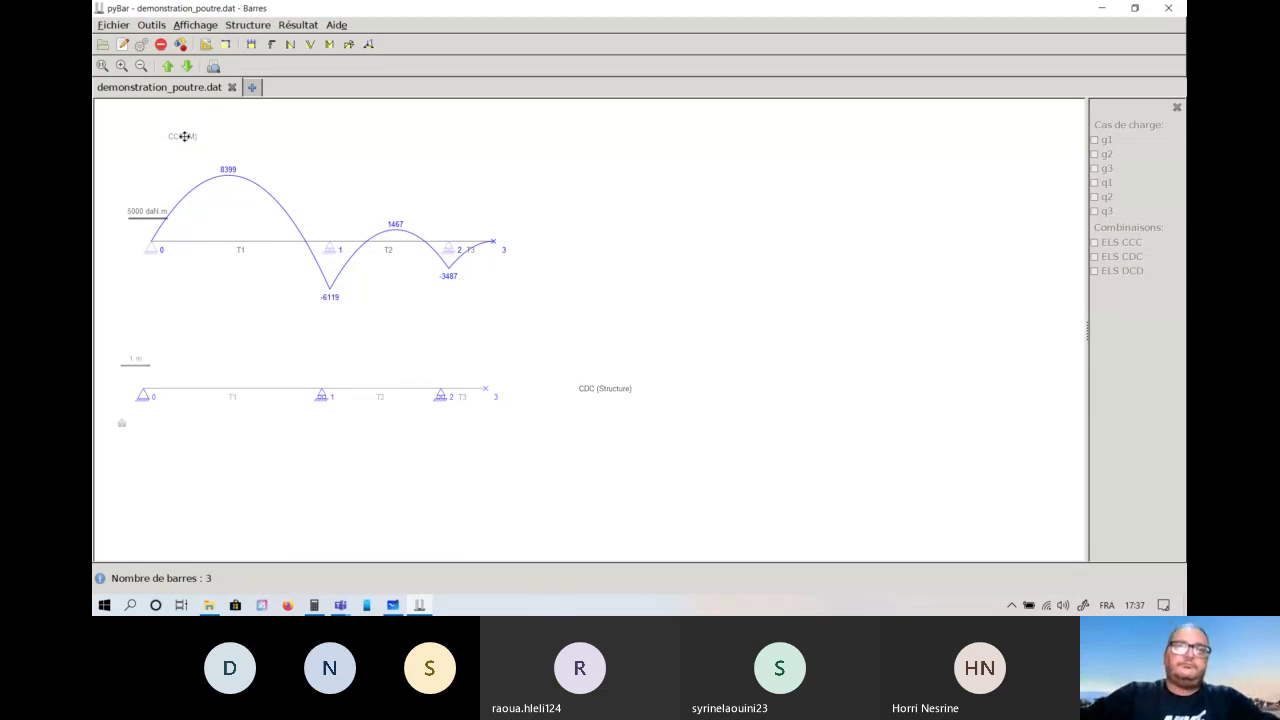
pyautogui.moveTo(183, 136); pyautogui.dragTo(592, 242)
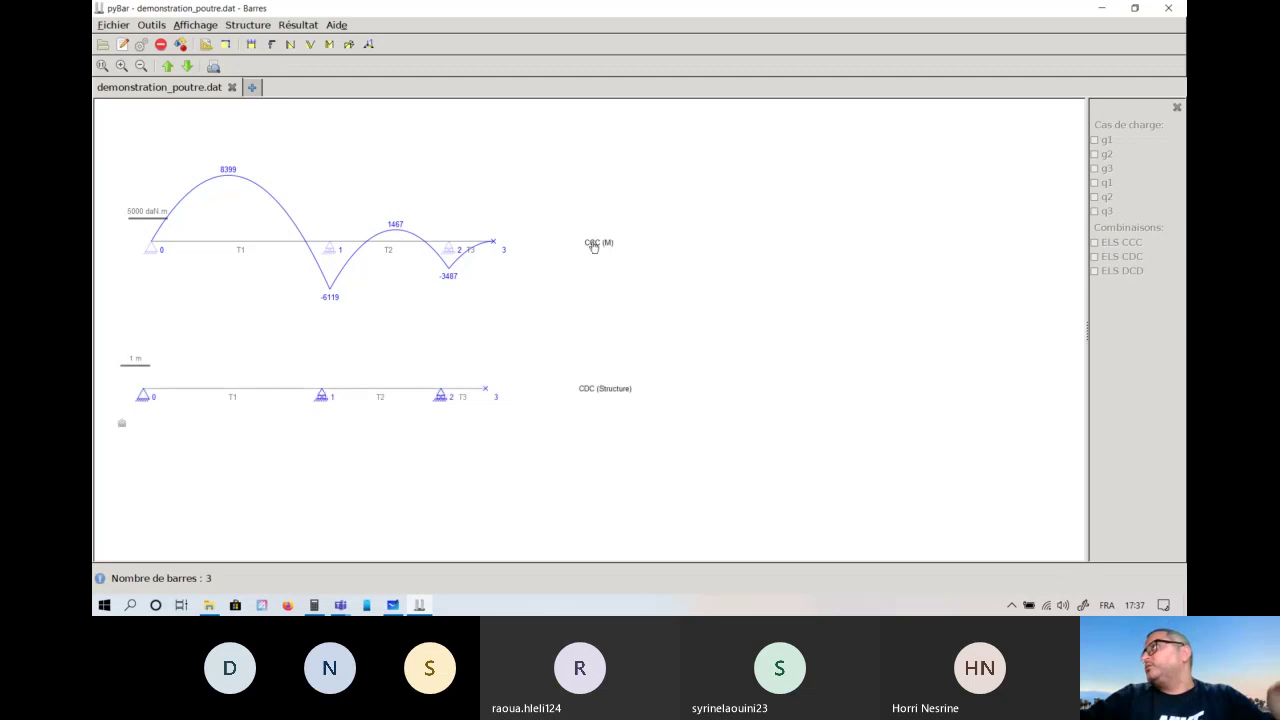
# Show the bending moment curve for combination ELS CDC in the lower diagram.
pyautogui.moveTo(268, 251)
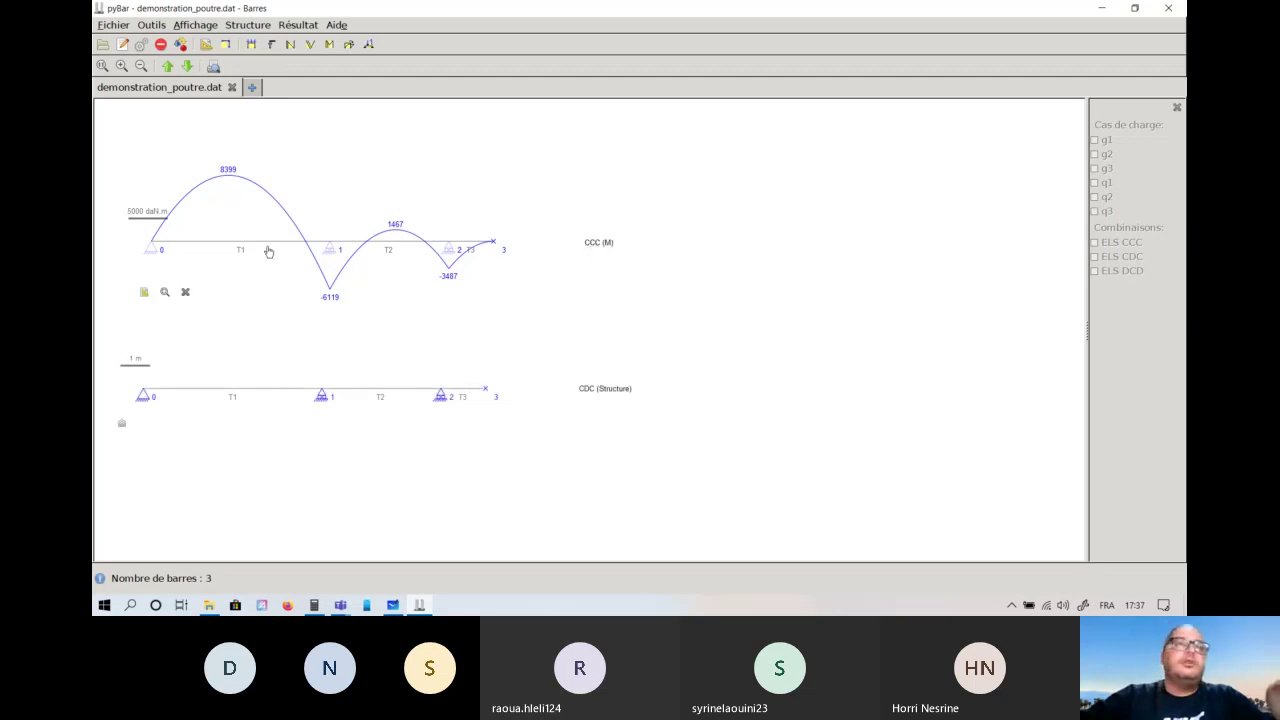
pyautogui.moveTo(300, 363)
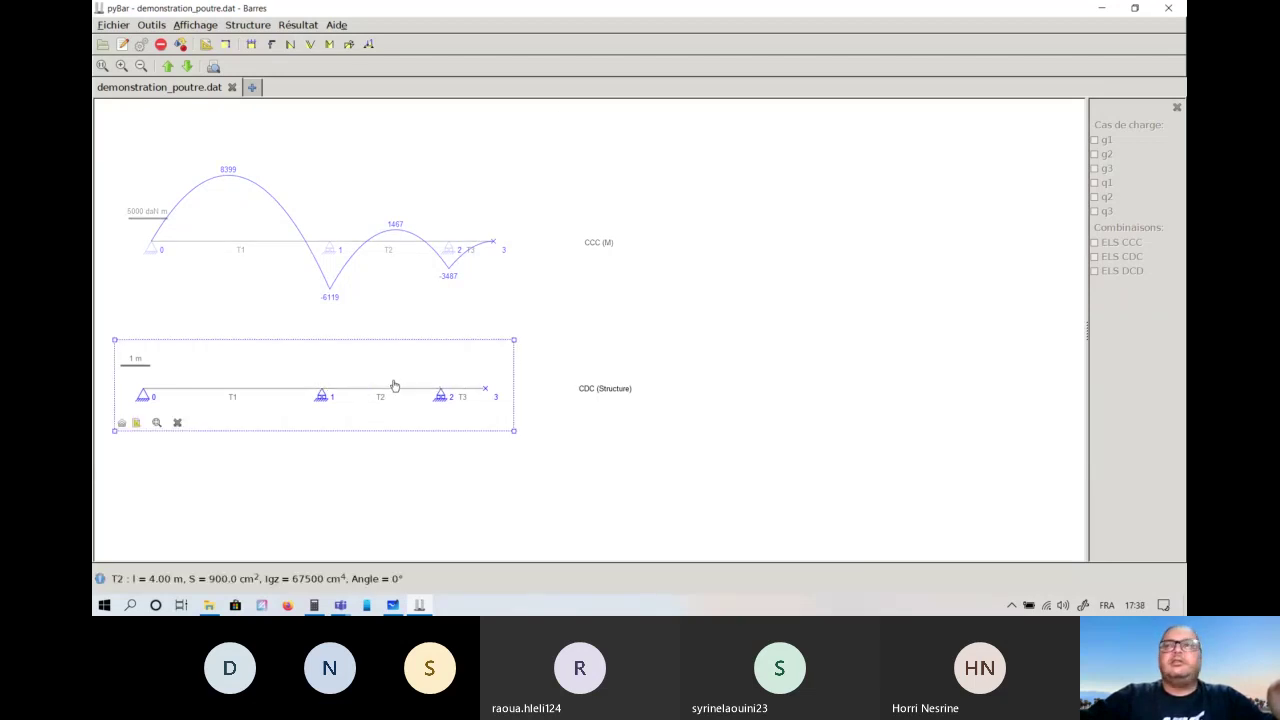
pyautogui.click(251, 44)
pyautogui.click(329, 44)
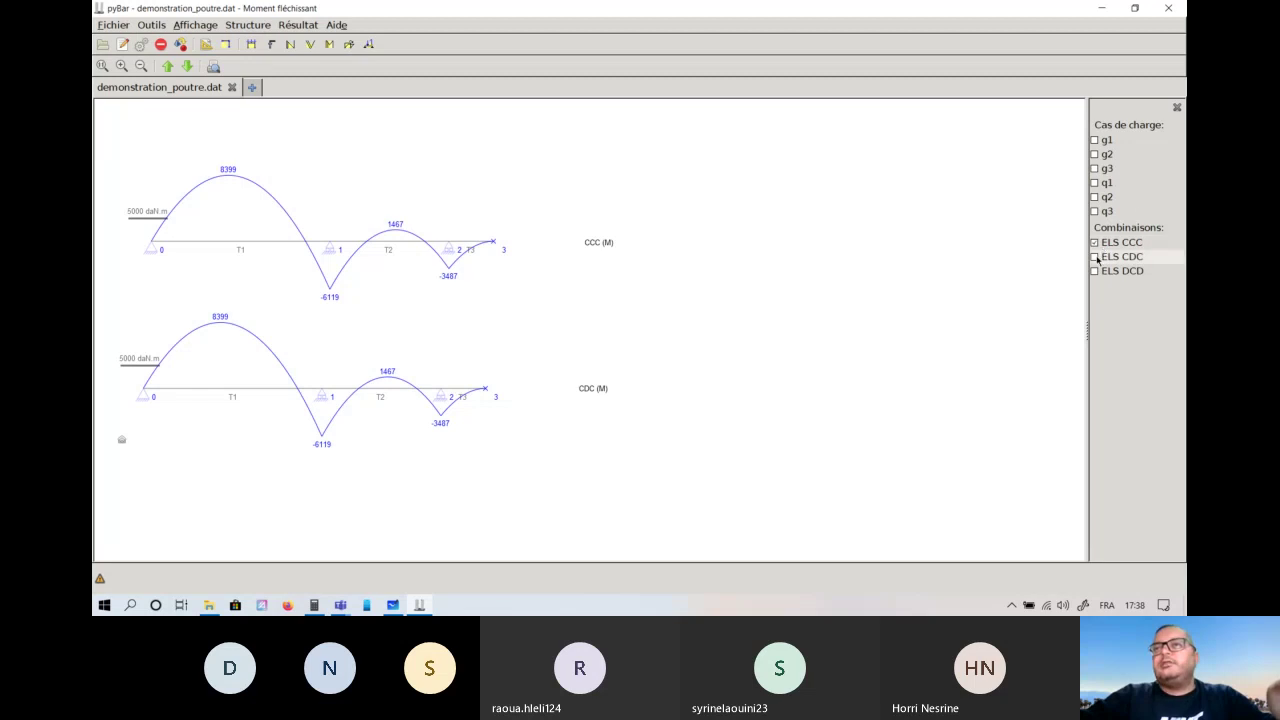
pyautogui.click(1096, 257)
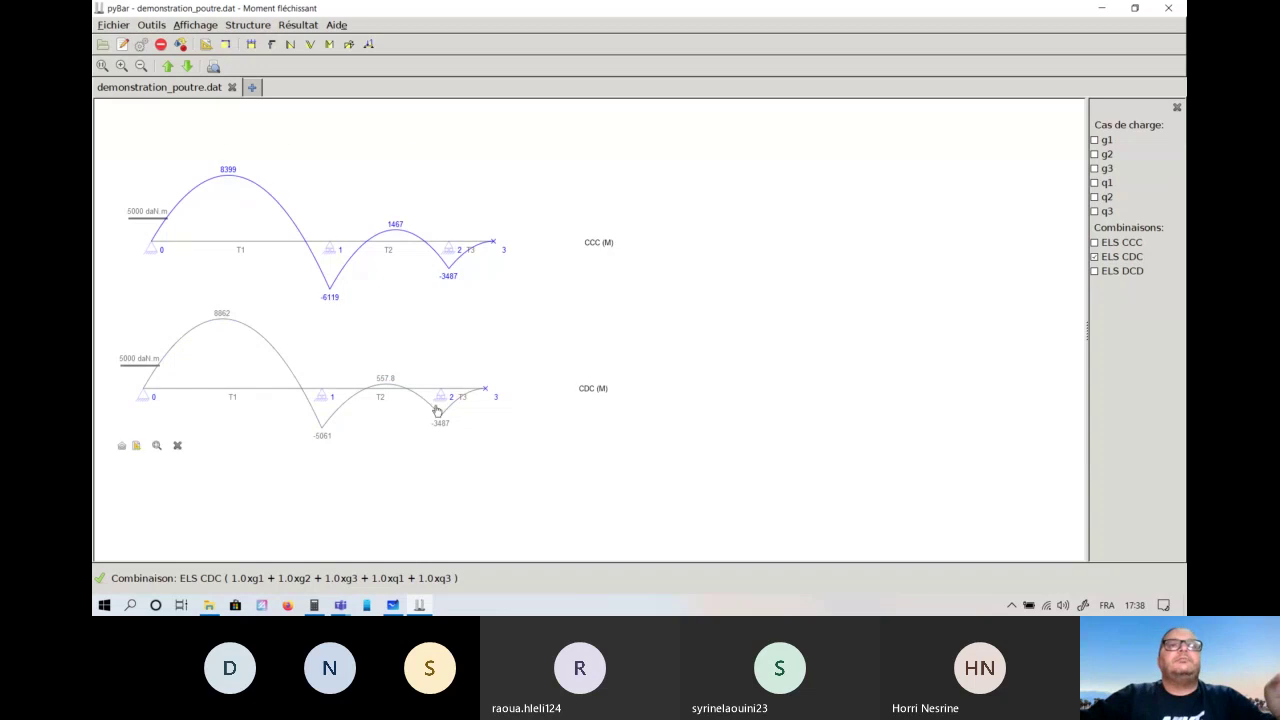
pyautogui.click(246, 373)
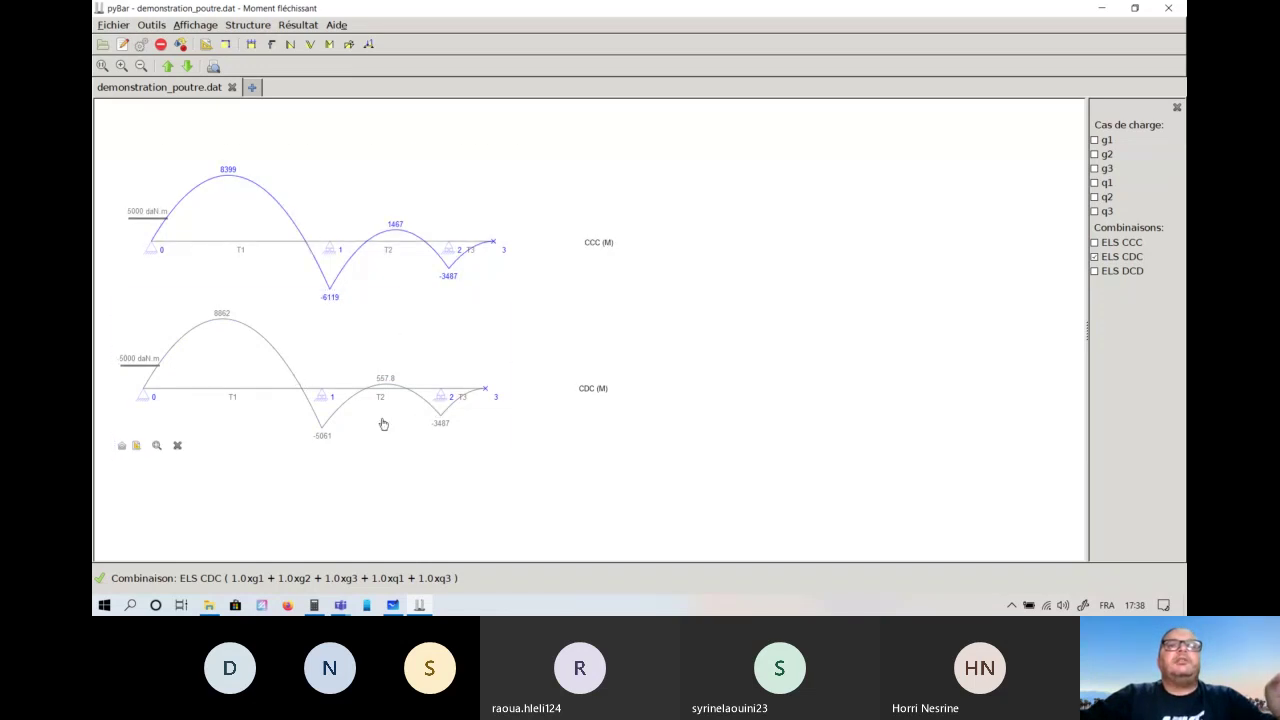
# Activate the CCC moment diagram and read the moment at a point along bar T1.
pyautogui.click(266, 199)
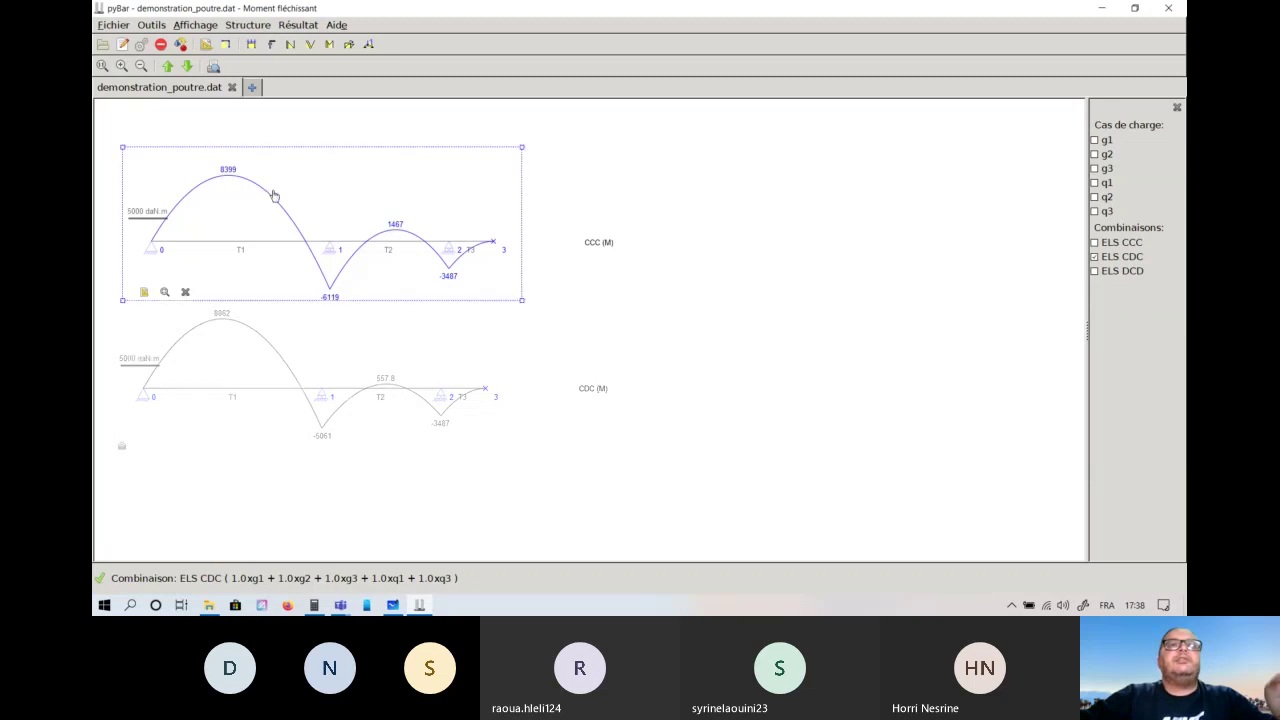
pyautogui.click(287, 178)
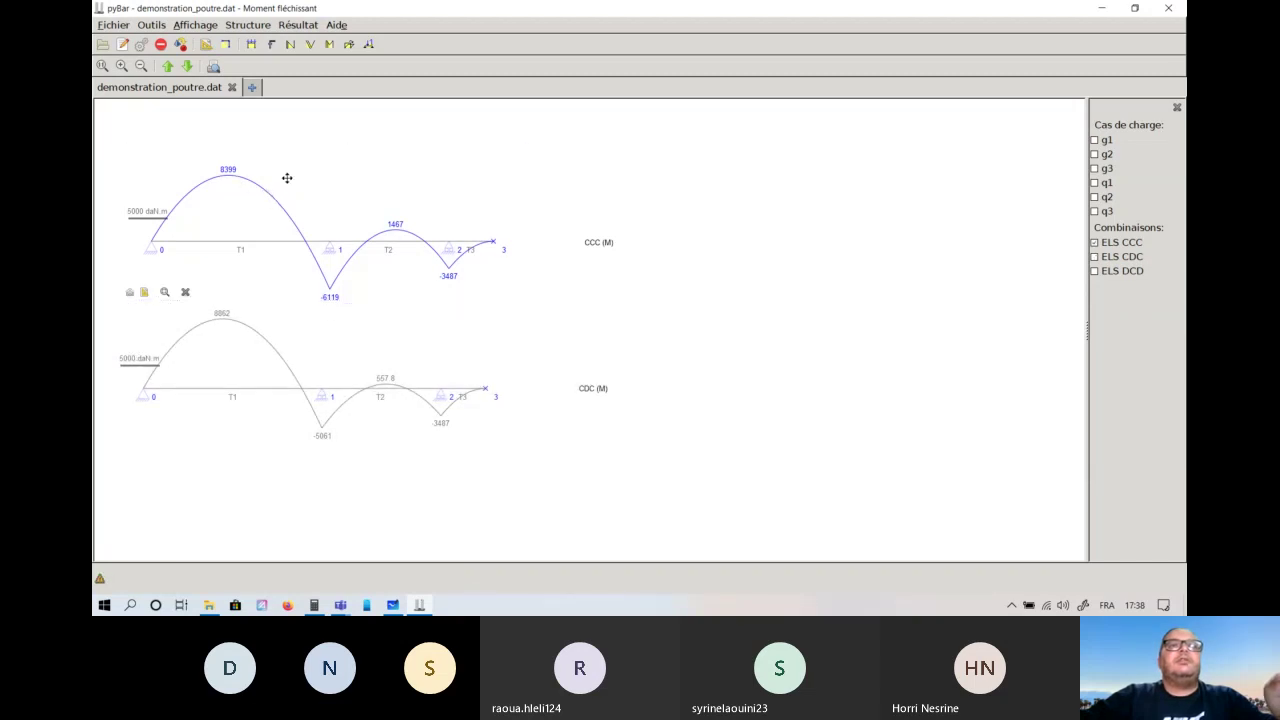
pyautogui.click(272, 196)
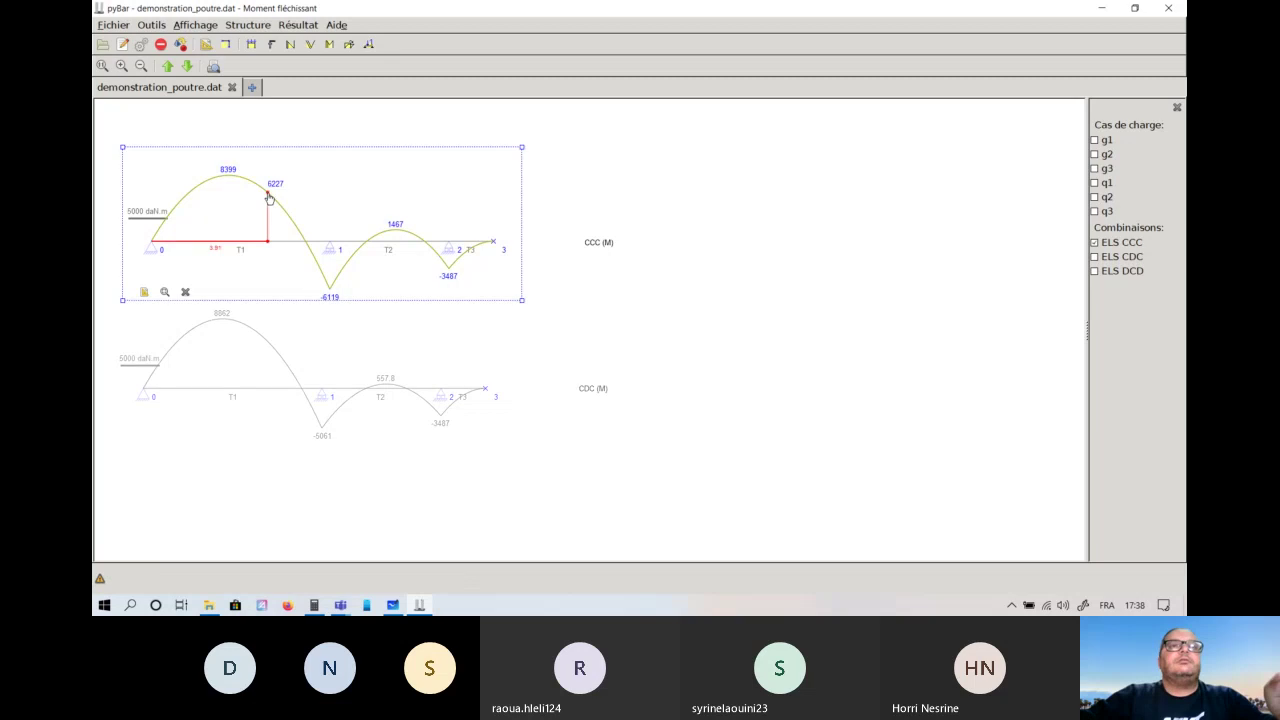
pyautogui.click(349, 263)
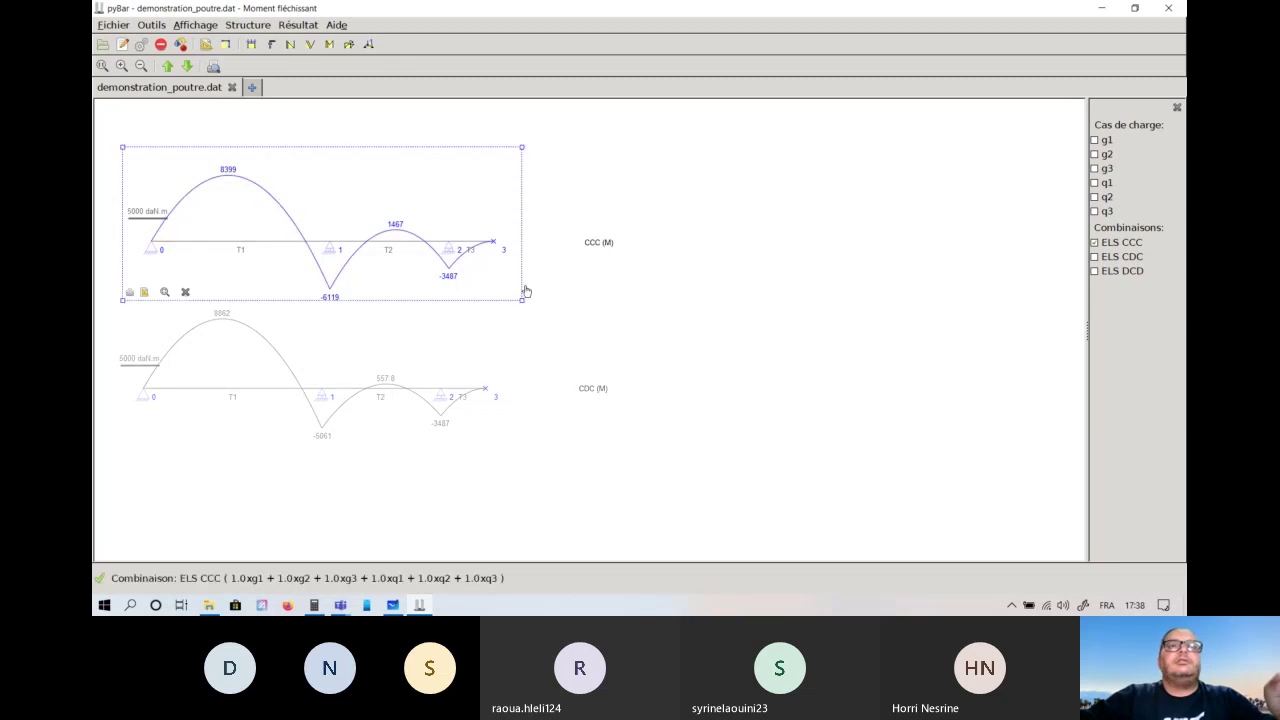
# Overlay the ELS CDC and ELS DCD moment curves on the CCC diagram and compare them in spans and at supports.
pyautogui.click(1097, 257)
pyautogui.click(1096, 271)
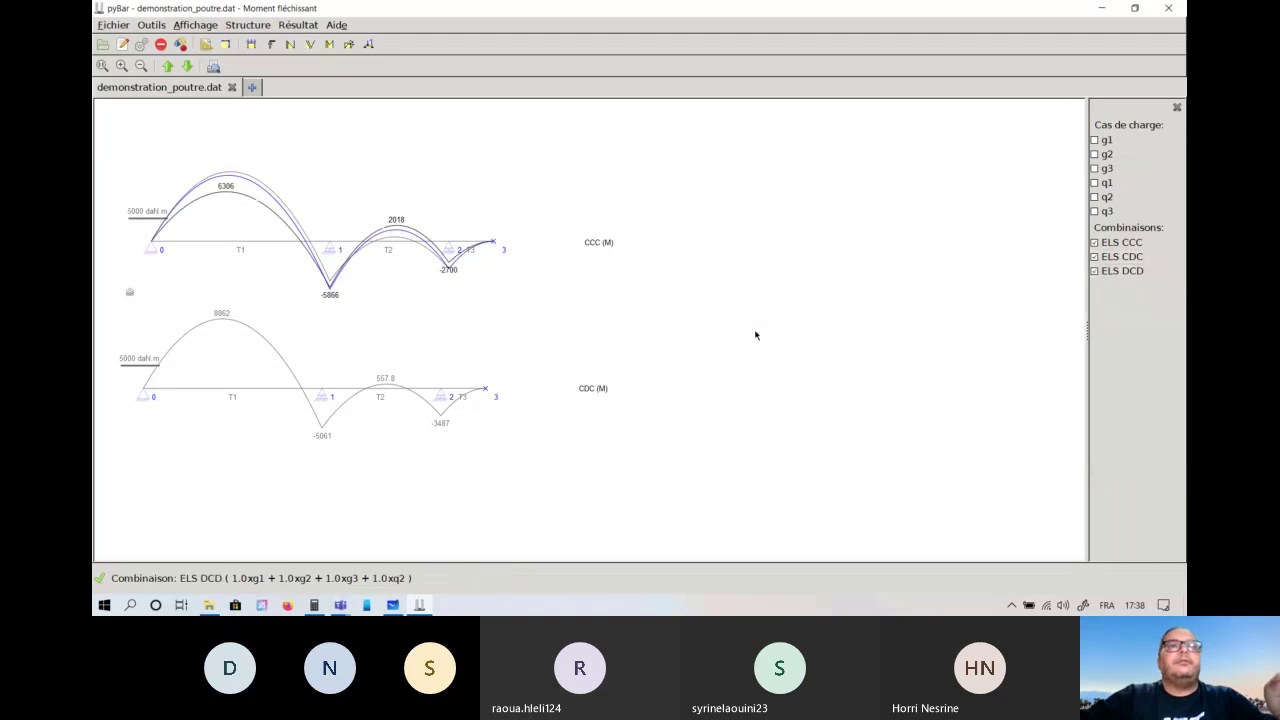
pyautogui.click(345, 287)
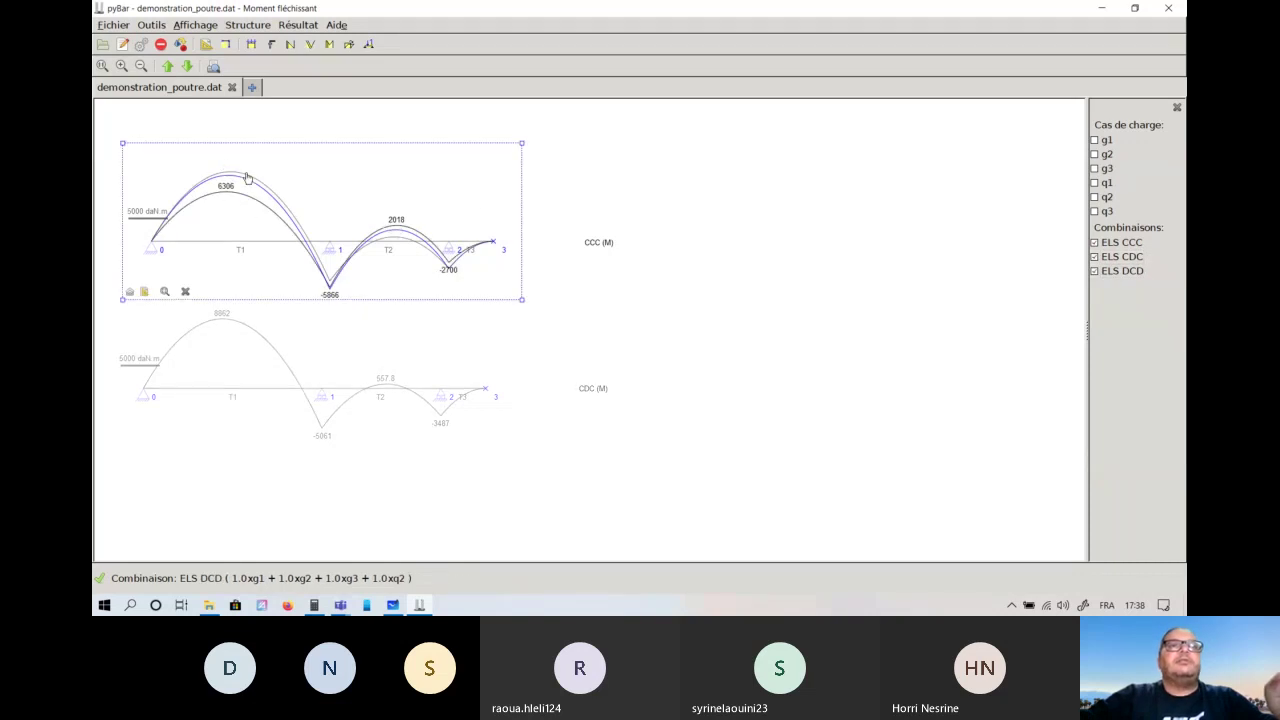
pyautogui.click(585, 280)
pyautogui.click(397, 243)
pyautogui.click(395, 241)
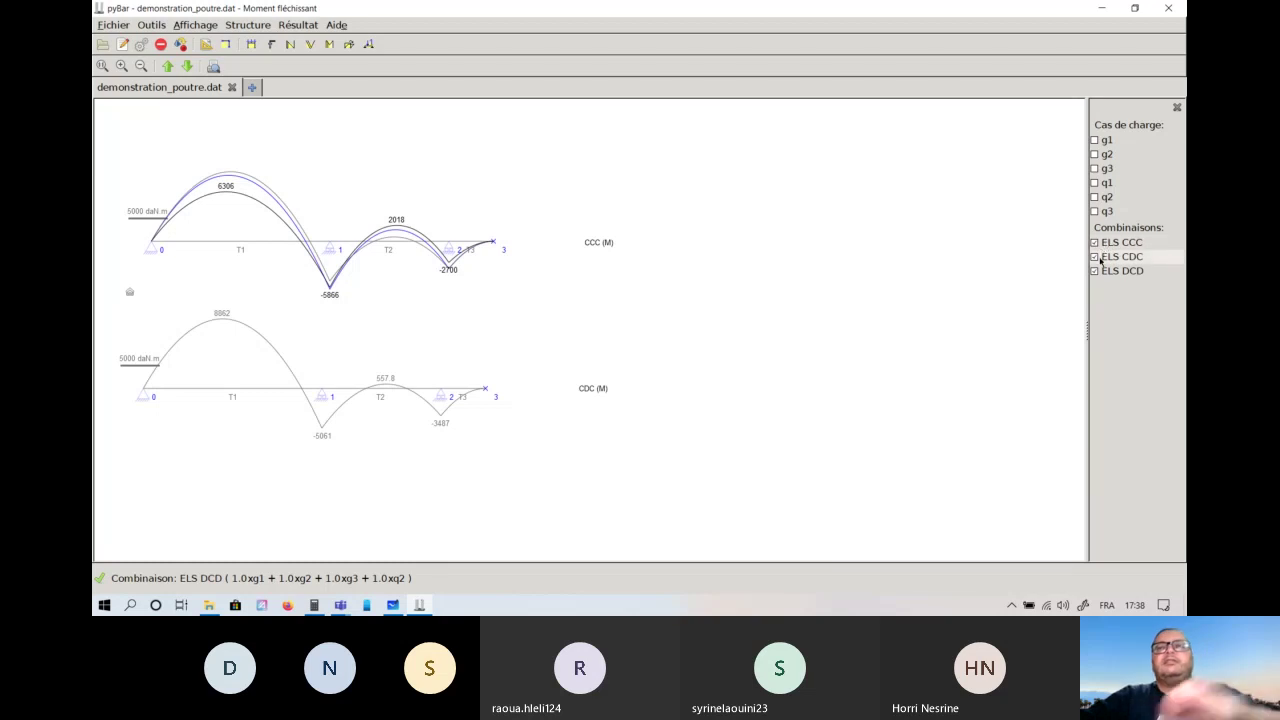
# Move the two moment diagrams apart, centring the combined one in the drawing area, and enlarge its moment scale by three increments.
pyautogui.moveTo(412, 425)
pyautogui.moveTo(425, 425); pyautogui.dragTo(946, 540)
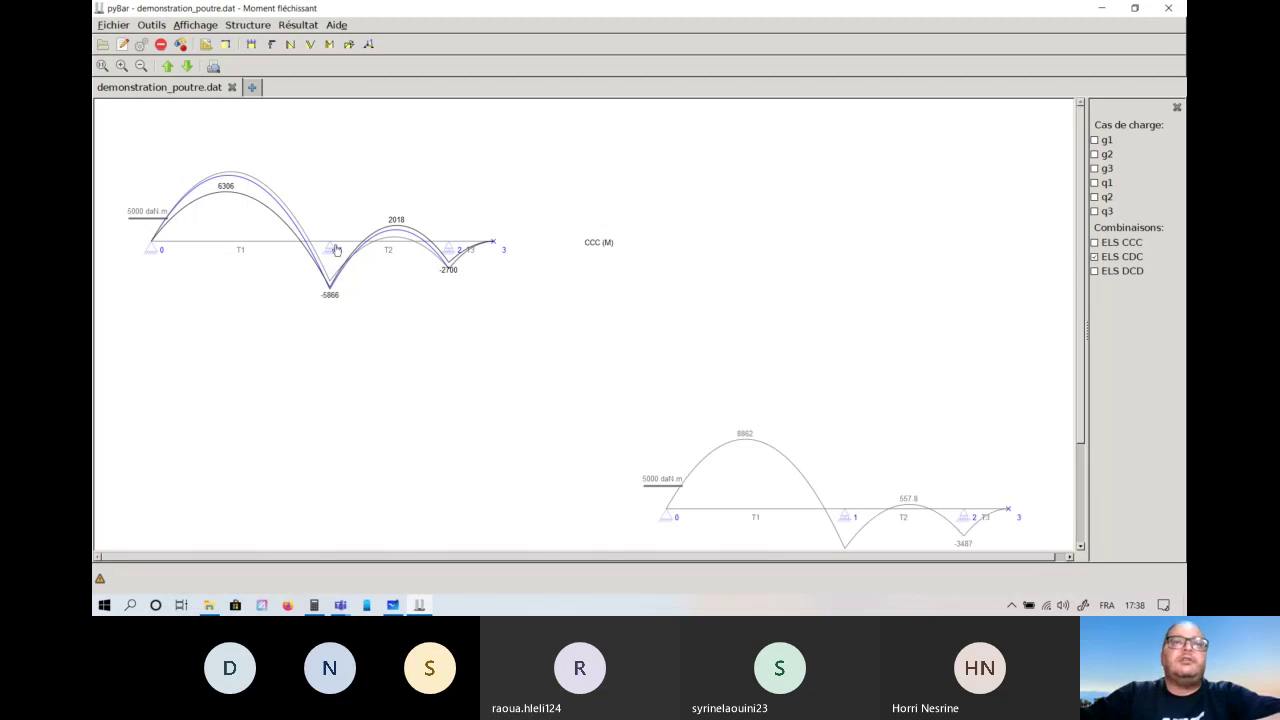
pyautogui.moveTo(356, 258); pyautogui.dragTo(603, 330)
pyautogui.click(167, 66)
pyautogui.click(167, 66)
pyautogui.click(167, 66)
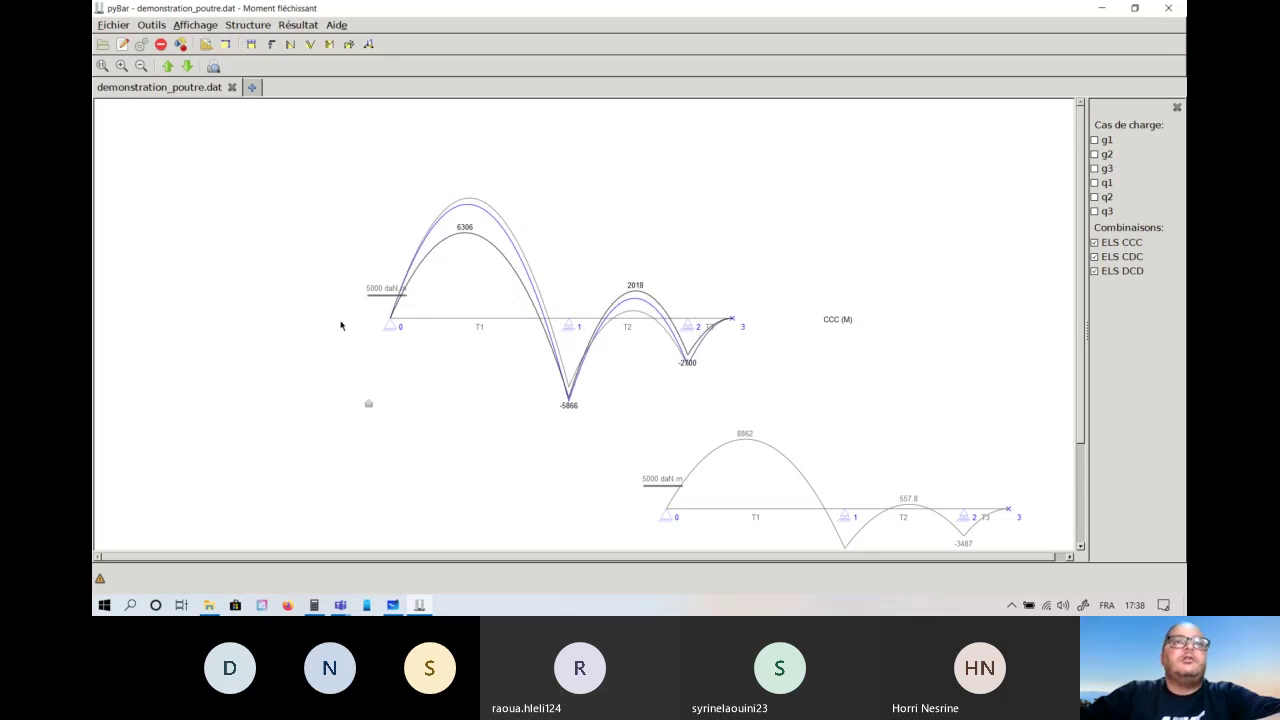
# Set the drawing scale of the combined moment diagram to 60.
pyautogui.moveTo(432, 304)
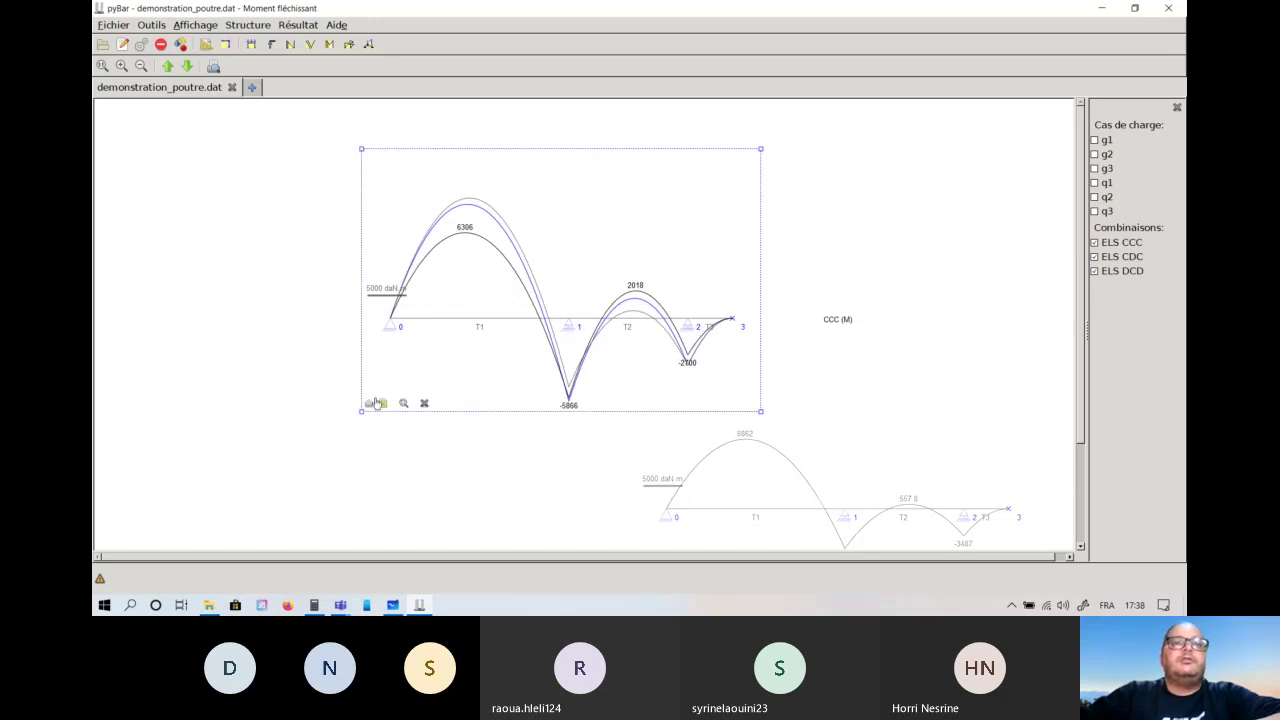
pyautogui.moveTo(423, 398)
pyautogui.moveTo(640, 373); pyautogui.dragTo(785, 379)
pyautogui.press('BackSpace')
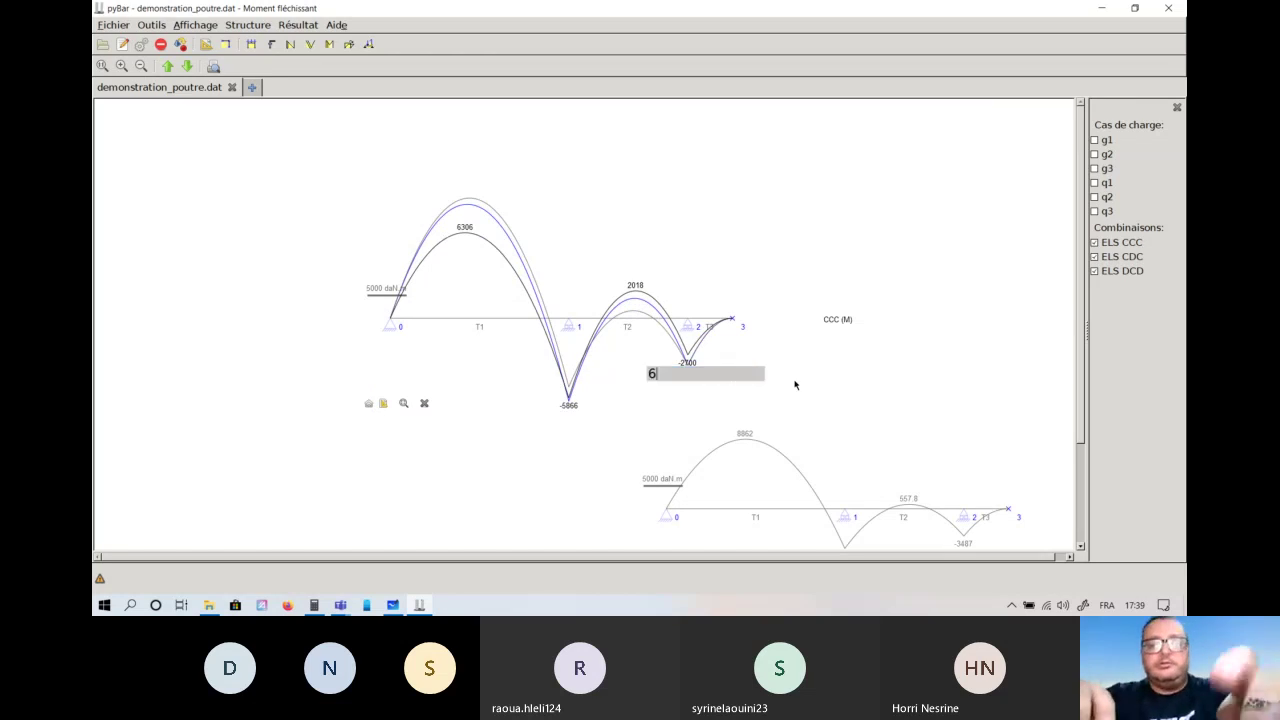
pyautogui.write('60')
pyautogui.press('Return')
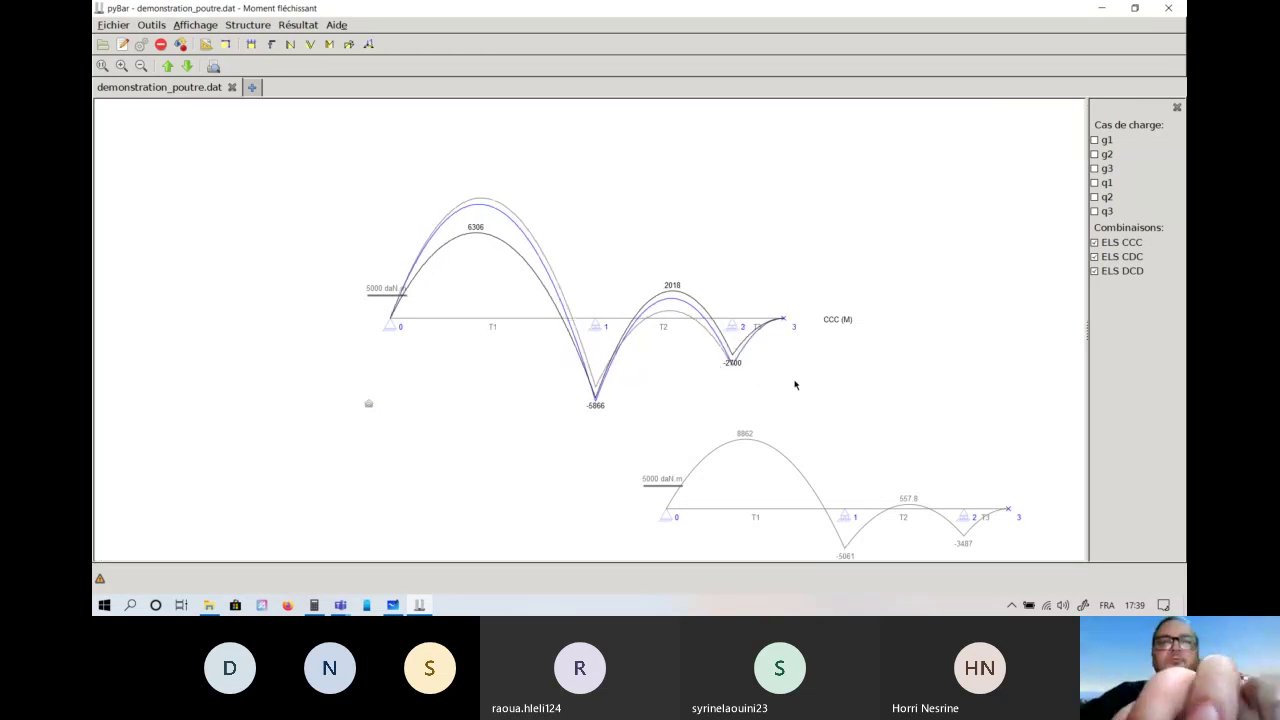
# Widen the combined moment diagram by setting its drawing scale to 70.
pyautogui.click(382, 403)
pyautogui.moveTo(737, 373); pyautogui.dragTo(677, 376)
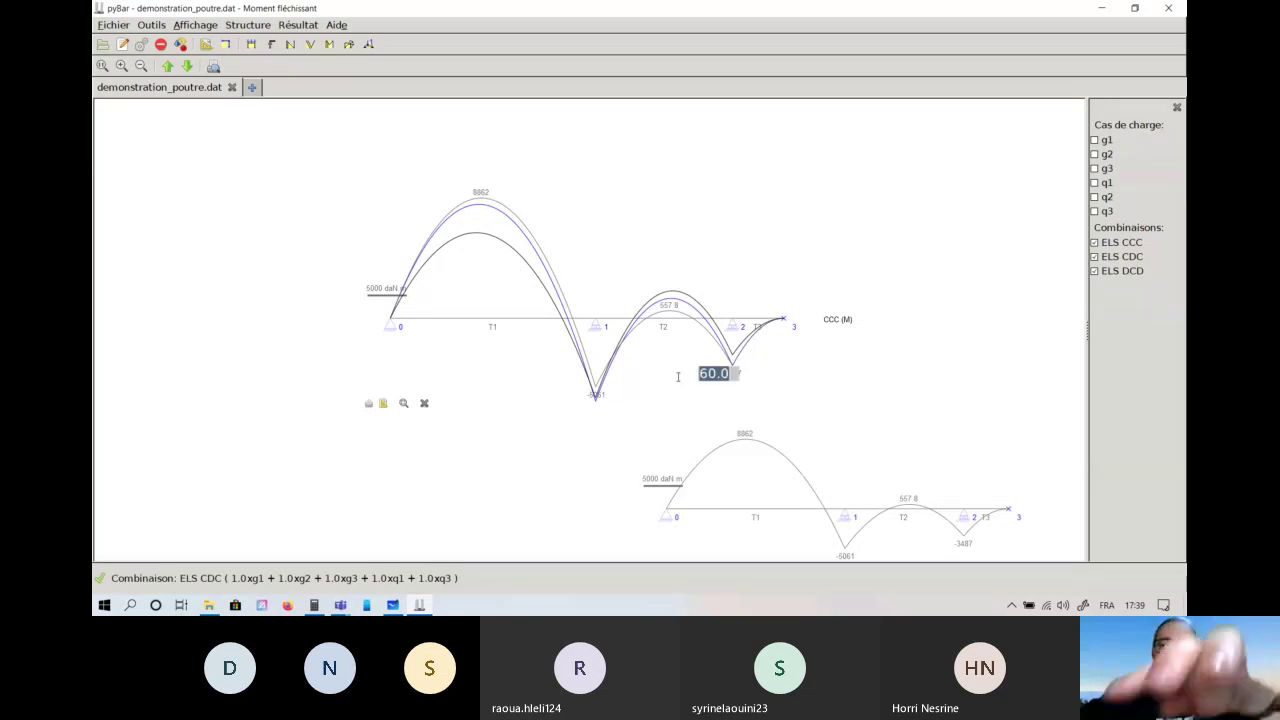
pyautogui.write('70')
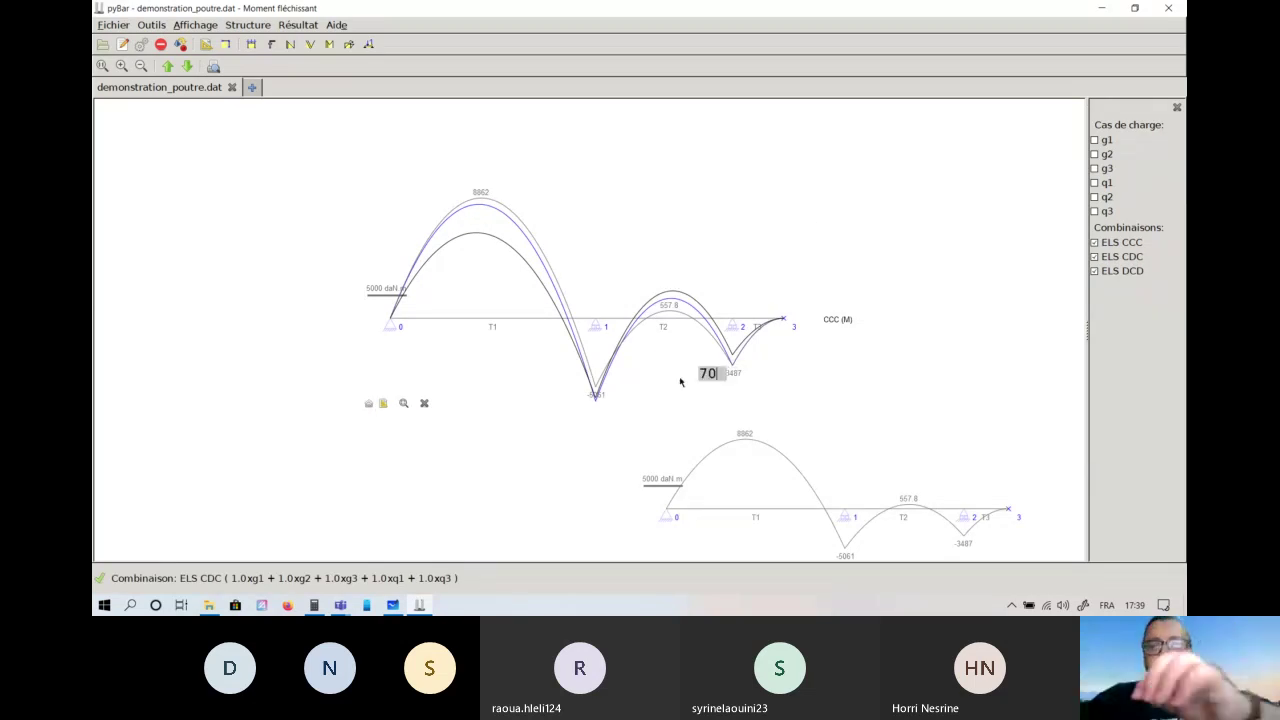
pyautogui.press('Return')
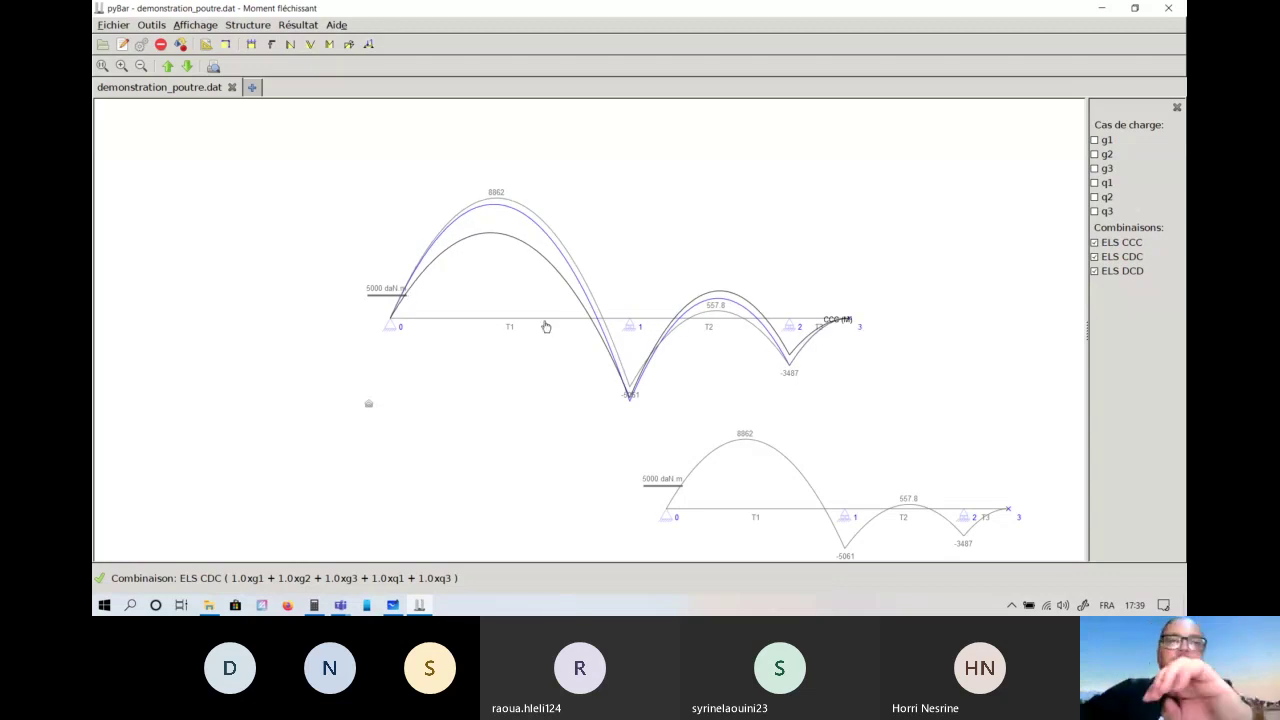
pyautogui.click(383, 403)
pyautogui.moveTo(800, 374); pyautogui.dragTo(757, 374)
pyautogui.press('Return')
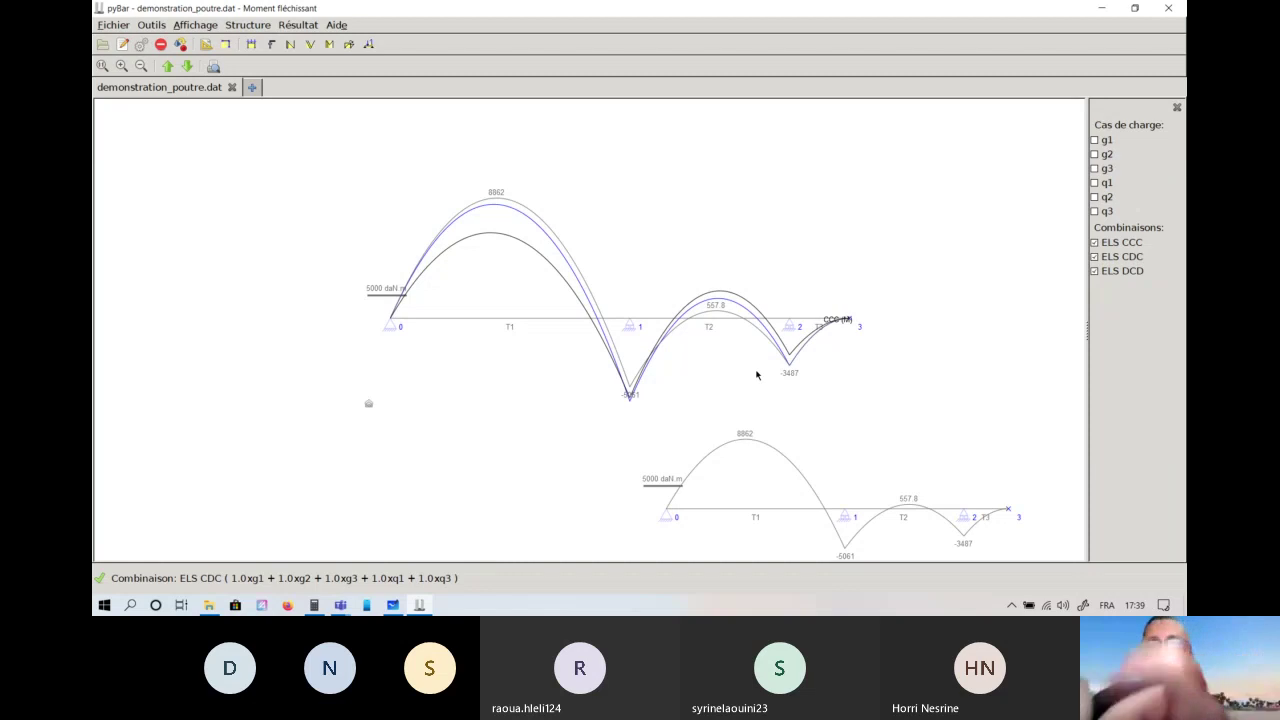
# Shift the combined moment diagram to the left within the drawing area.
pyautogui.click(618, 318)
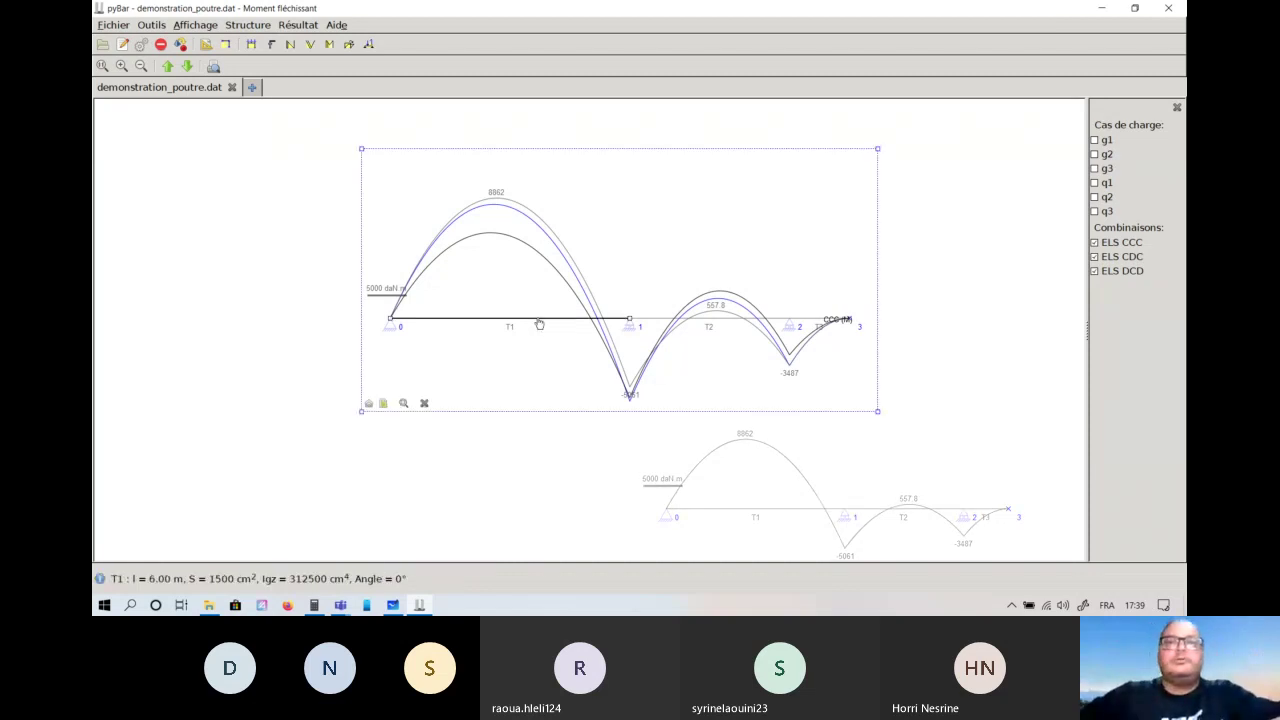
pyautogui.moveTo(386, 229); pyautogui.dragTo(270, 264)
pyautogui.moveTo(420, 264); pyautogui.dragTo(446, 262)
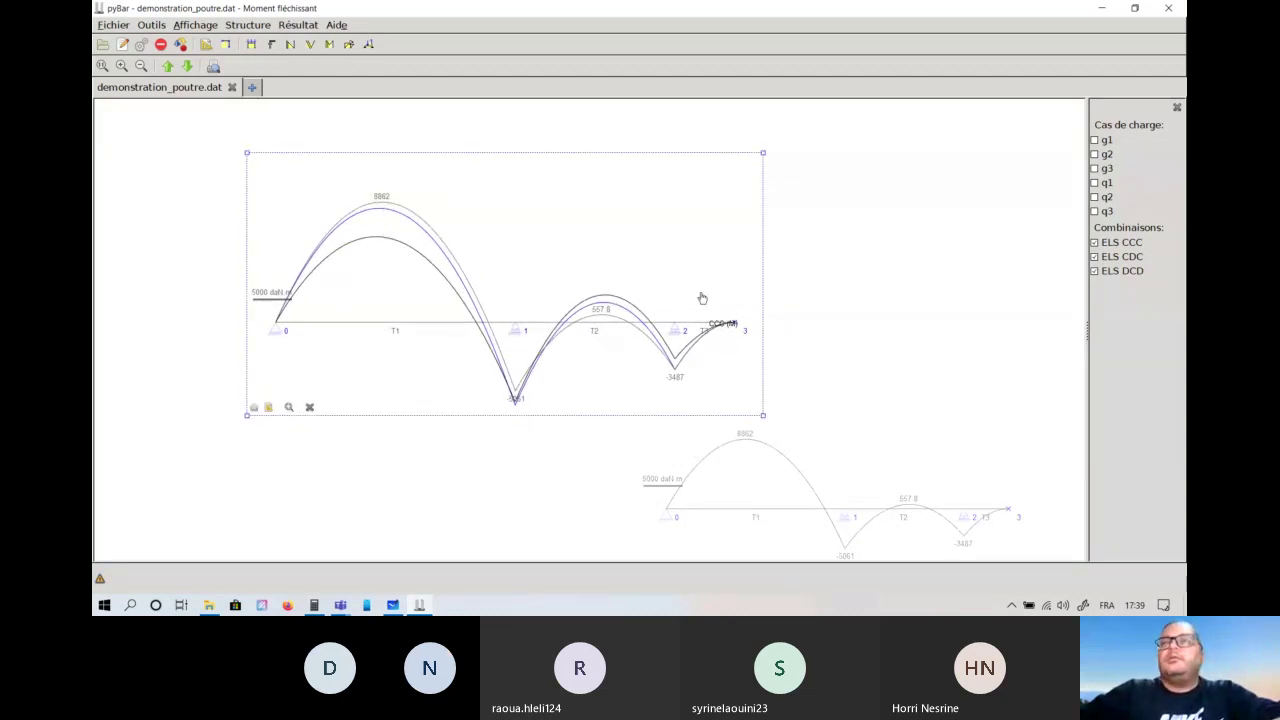
# Isolate the ELS CCC moment curve, and add ELS CDC and ELS DCD one at a time to compare the T1 span moments.
pyautogui.click(1106, 243)
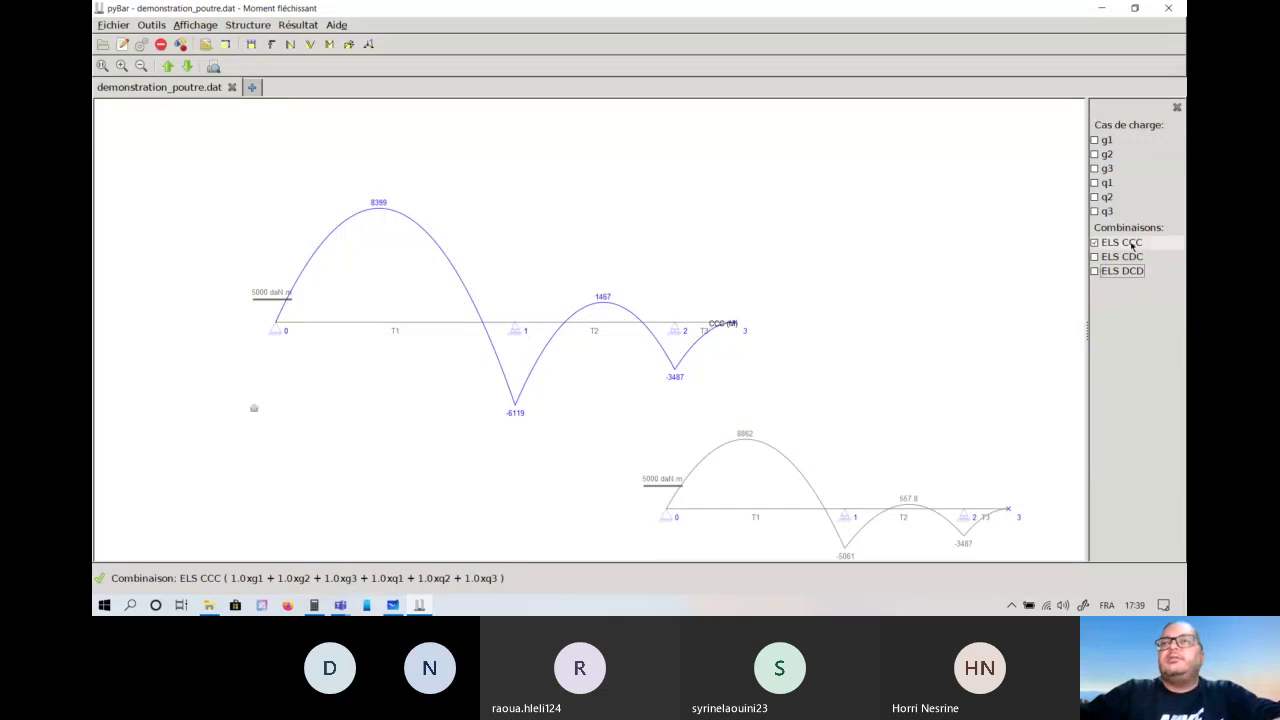
pyautogui.moveTo(443, 309)
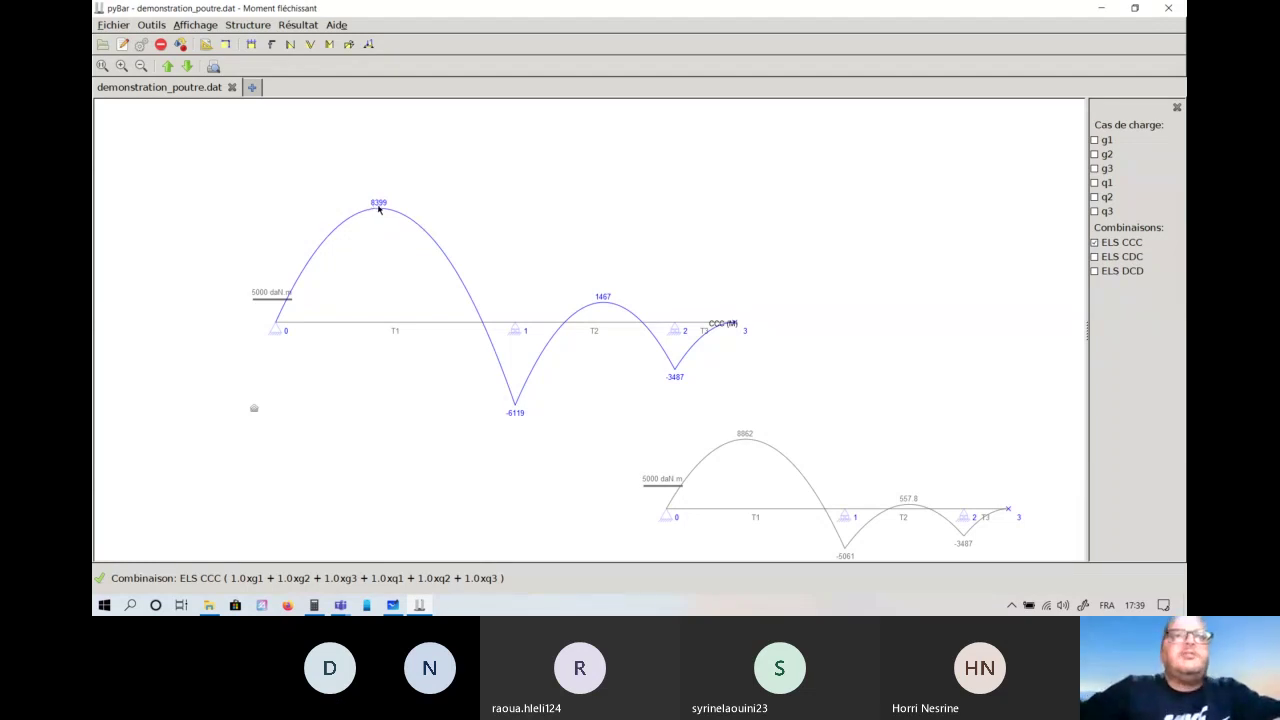
pyautogui.click(1096, 257)
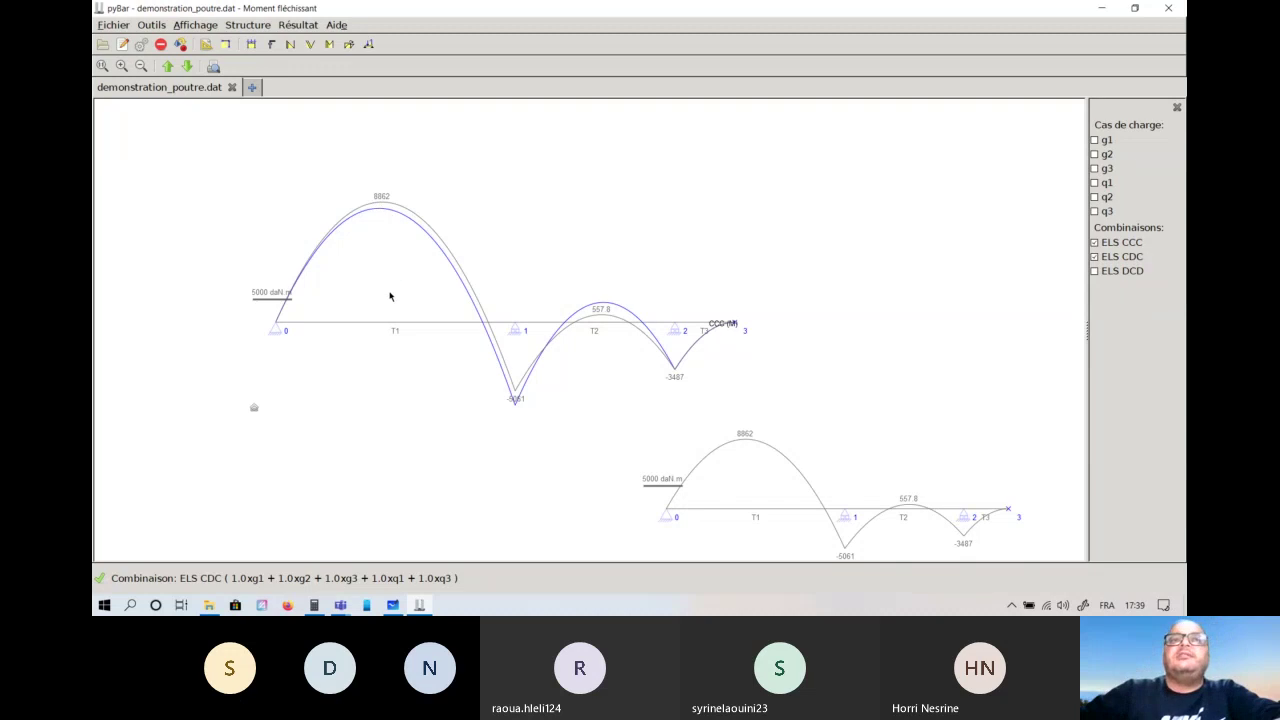
pyautogui.click(385, 208)
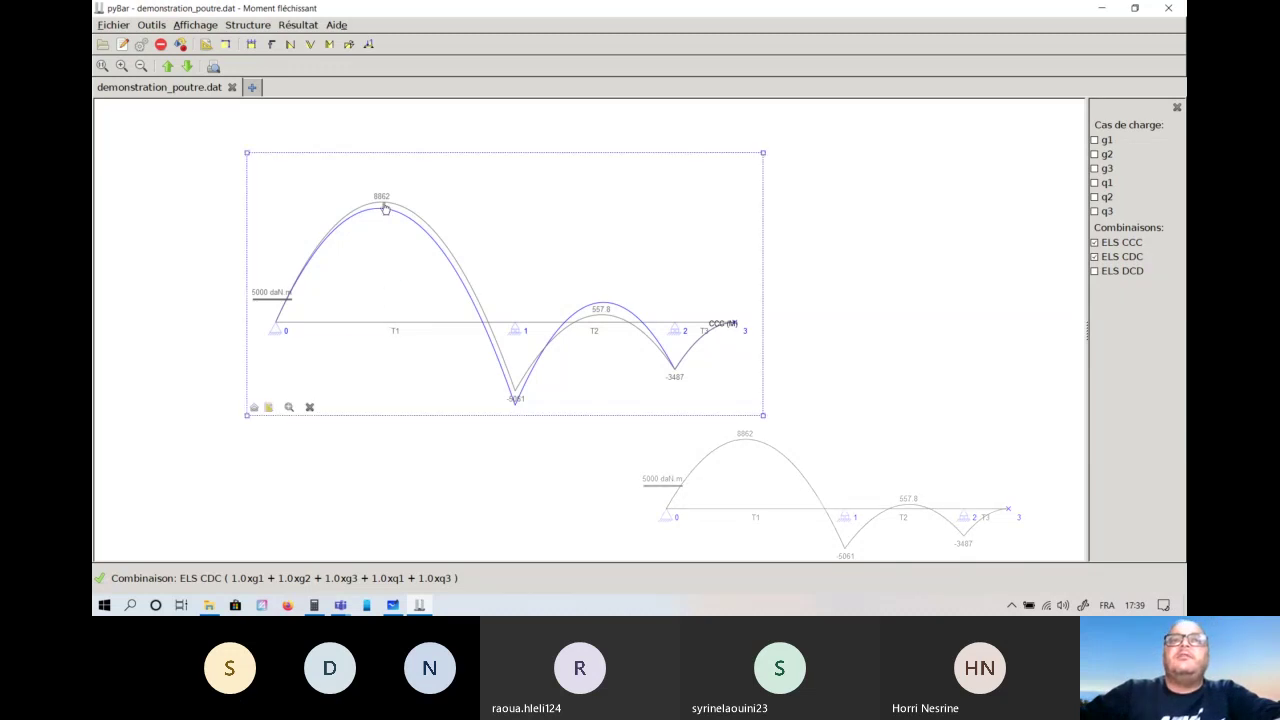
pyautogui.click(1094, 272)
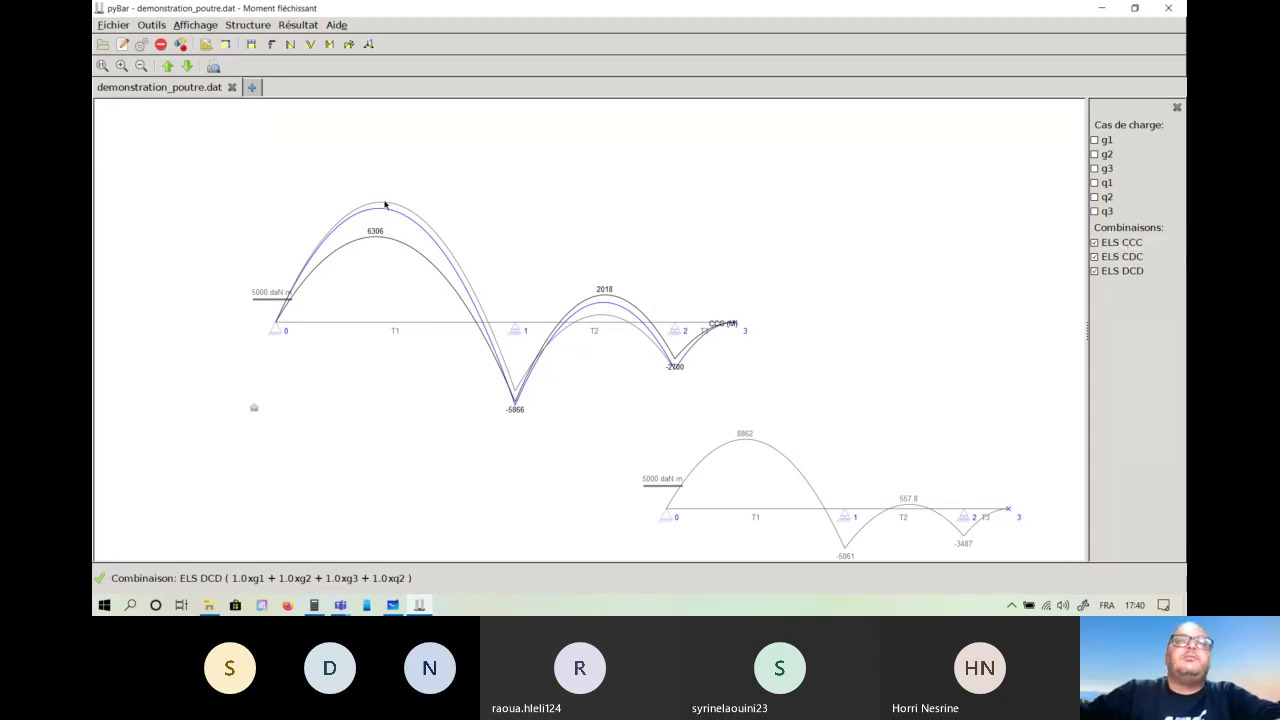
# Hide and restore the ELS CCC and ELS CDC curves in turn to compare their maximum moments in span T1.
pyautogui.click(1118, 244)
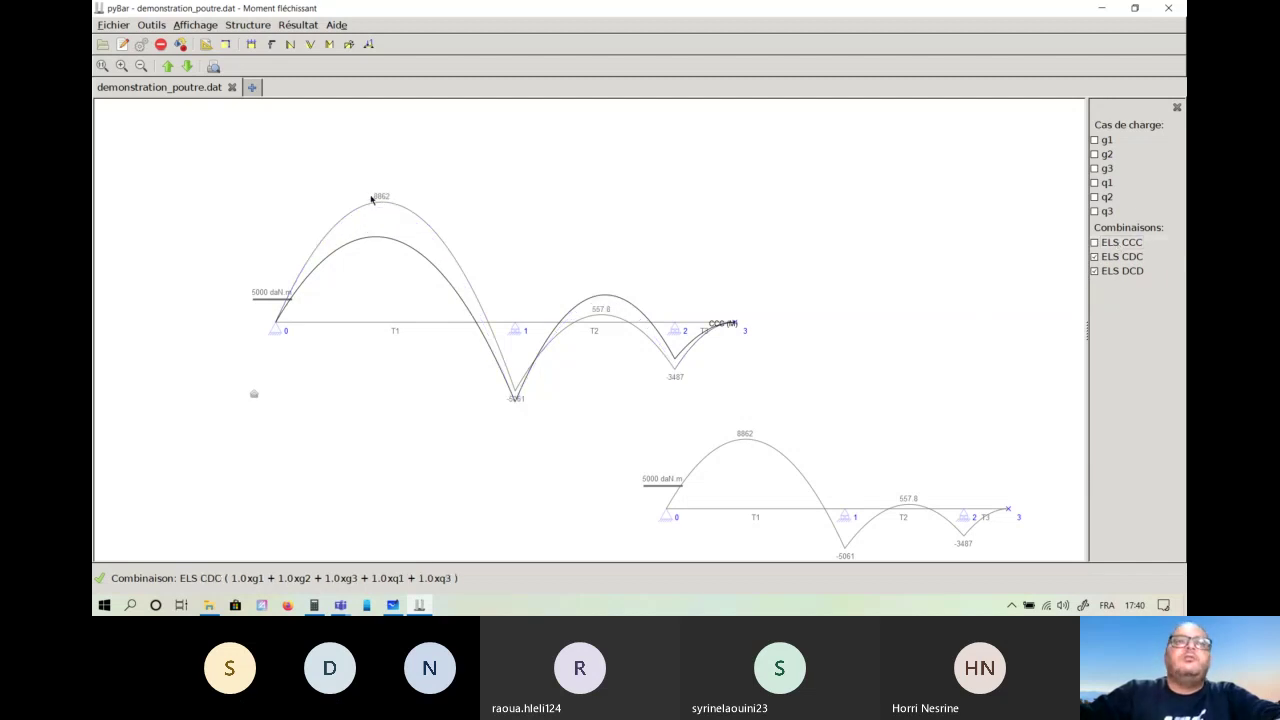
pyautogui.click(1112, 244)
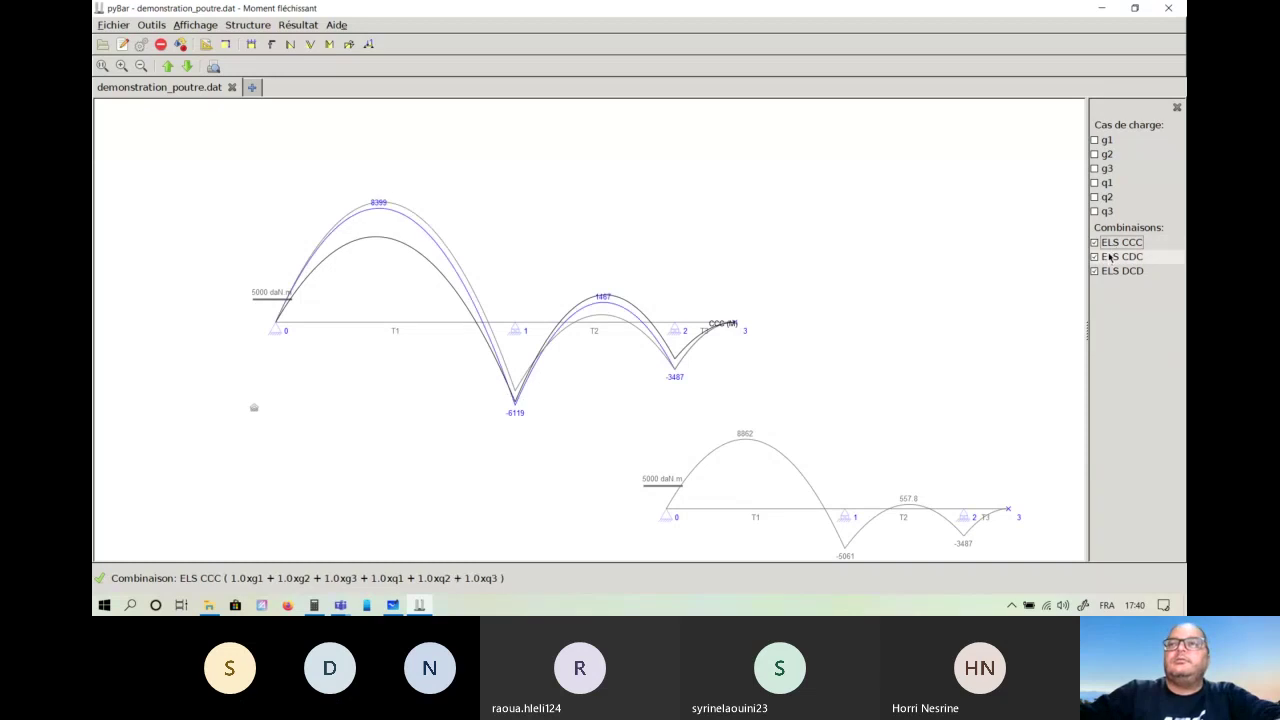
pyautogui.click(1109, 257)
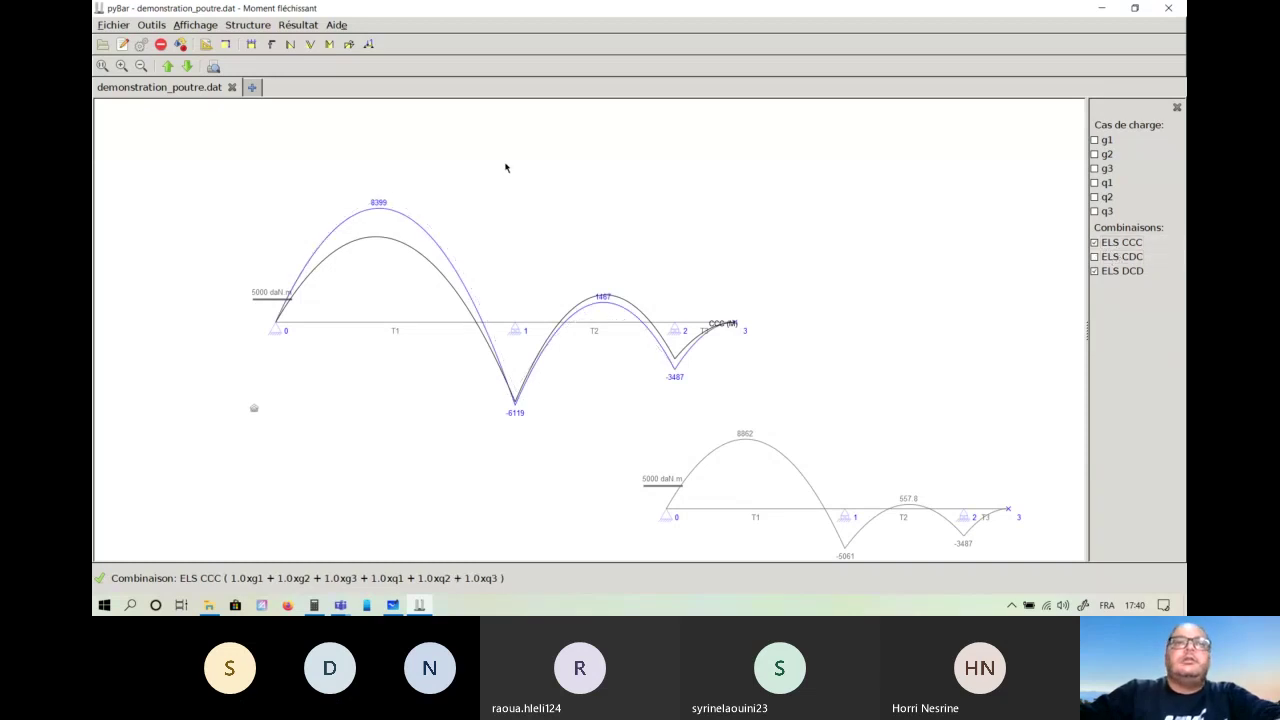
pyautogui.click(1096, 258)
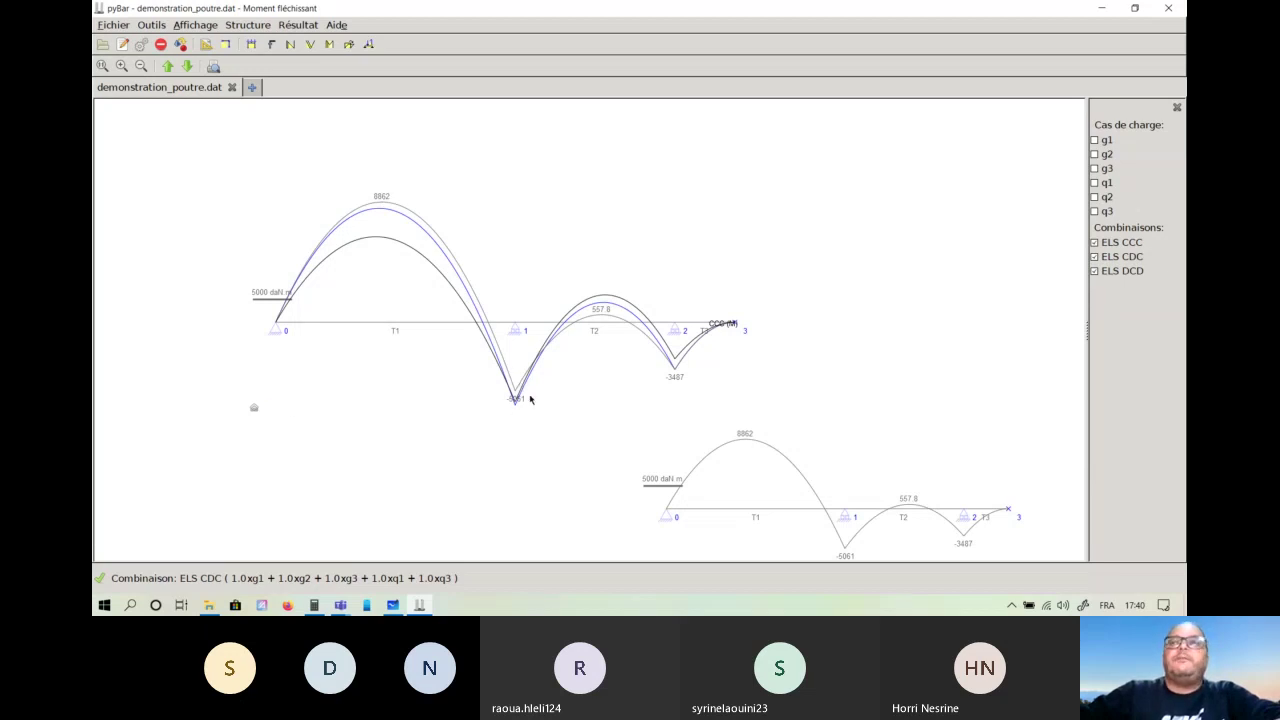
# Isolate the ELS DCD curve, compare it with ELS CDC at support 1, and restore all three combinations.
pyautogui.click(1105, 260)
pyautogui.click(1105, 271)
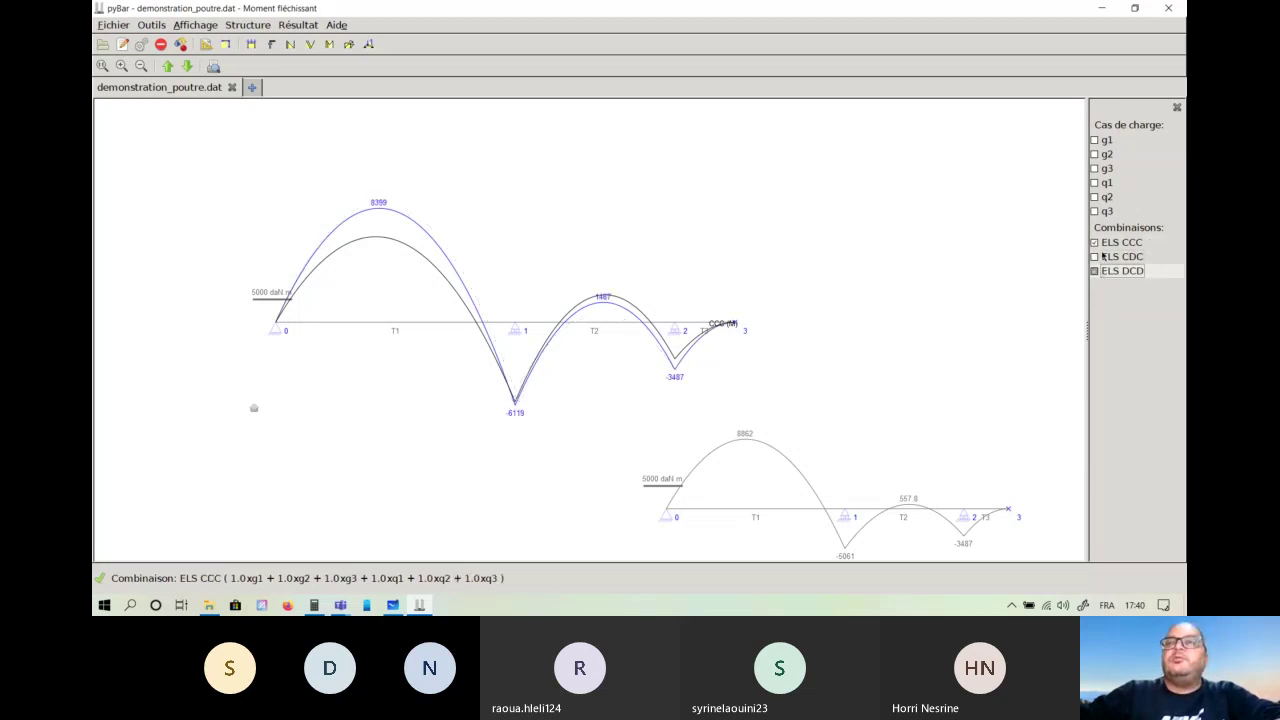
pyautogui.click(1105, 243)
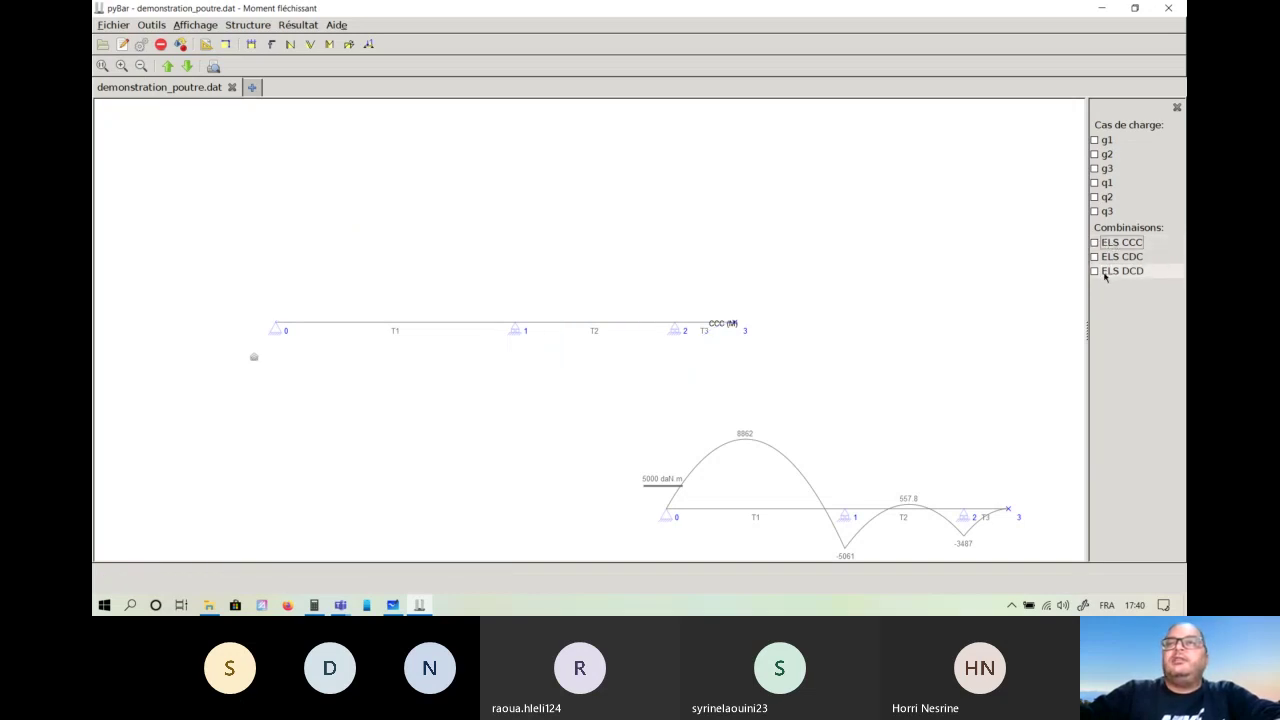
pyautogui.click(1095, 271)
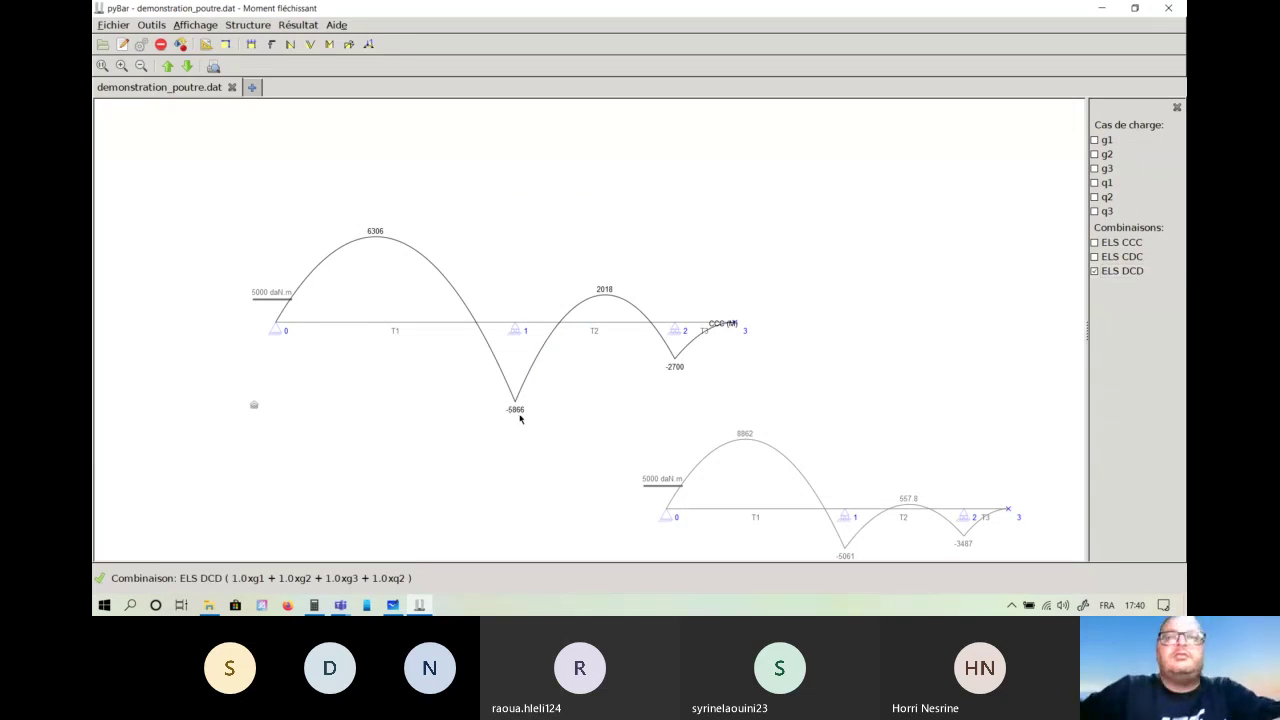
pyautogui.click(1114, 259)
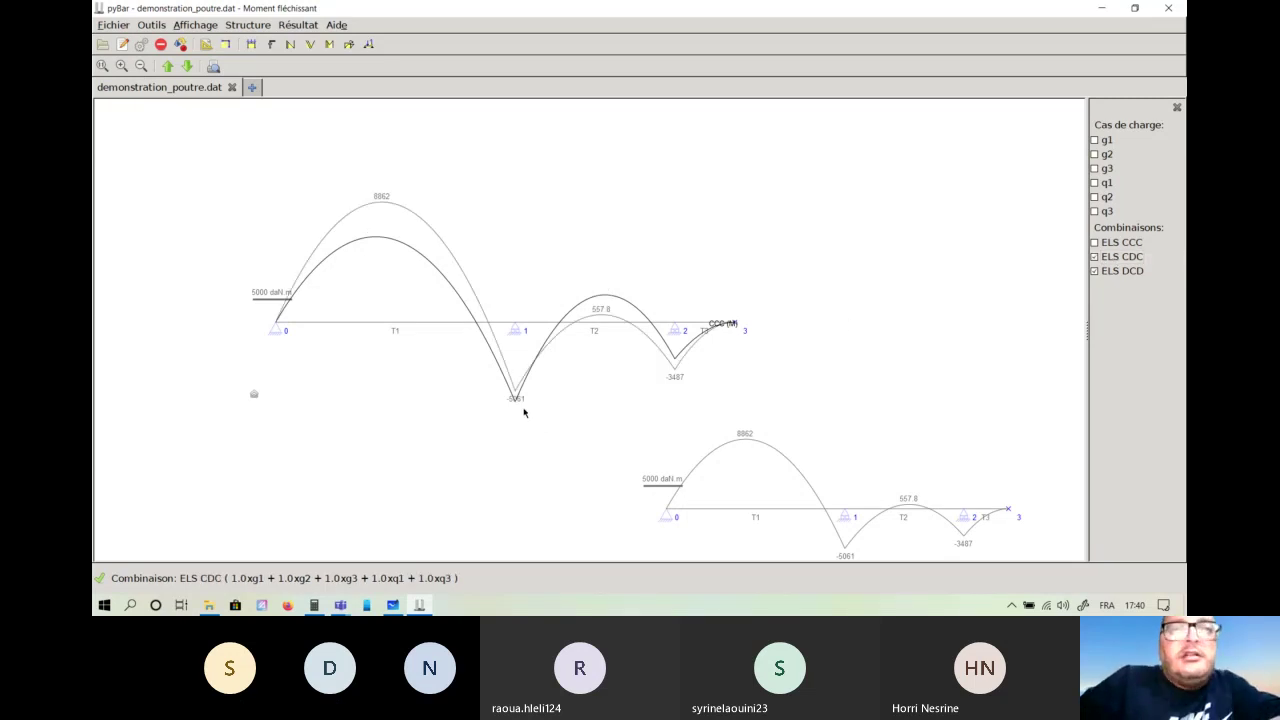
pyautogui.click(1095, 274)
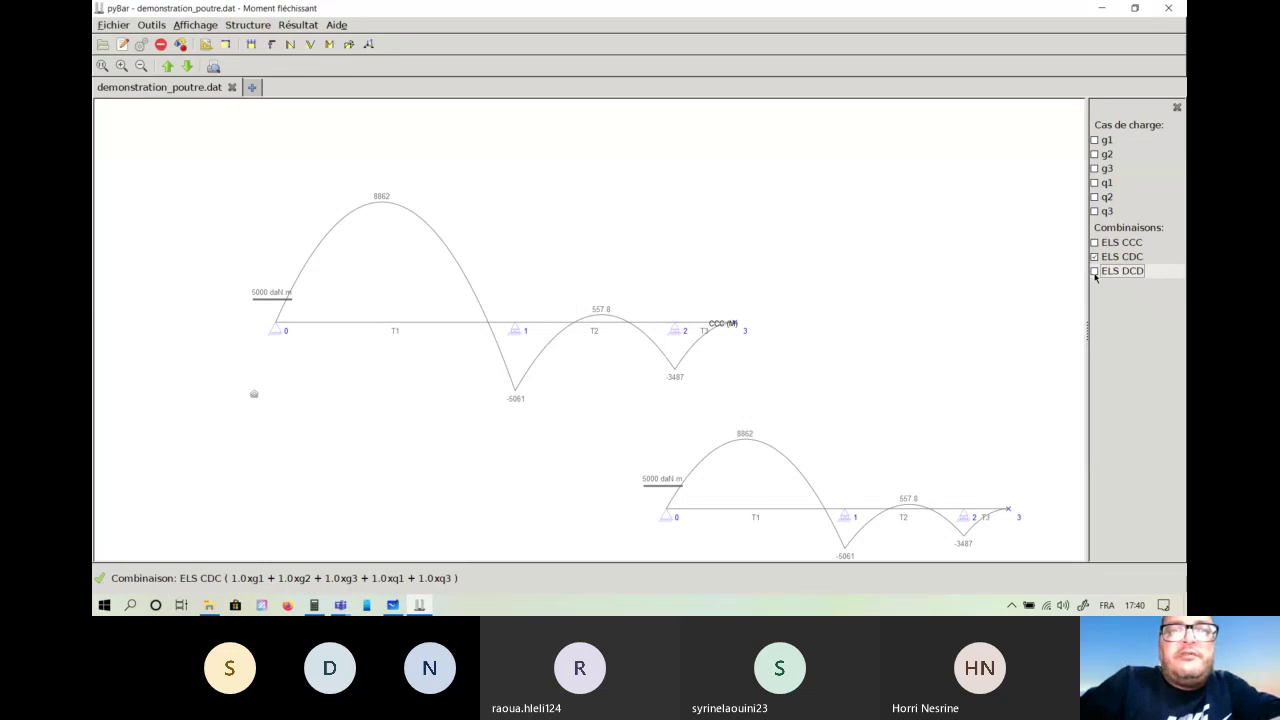
pyautogui.click(1095, 272)
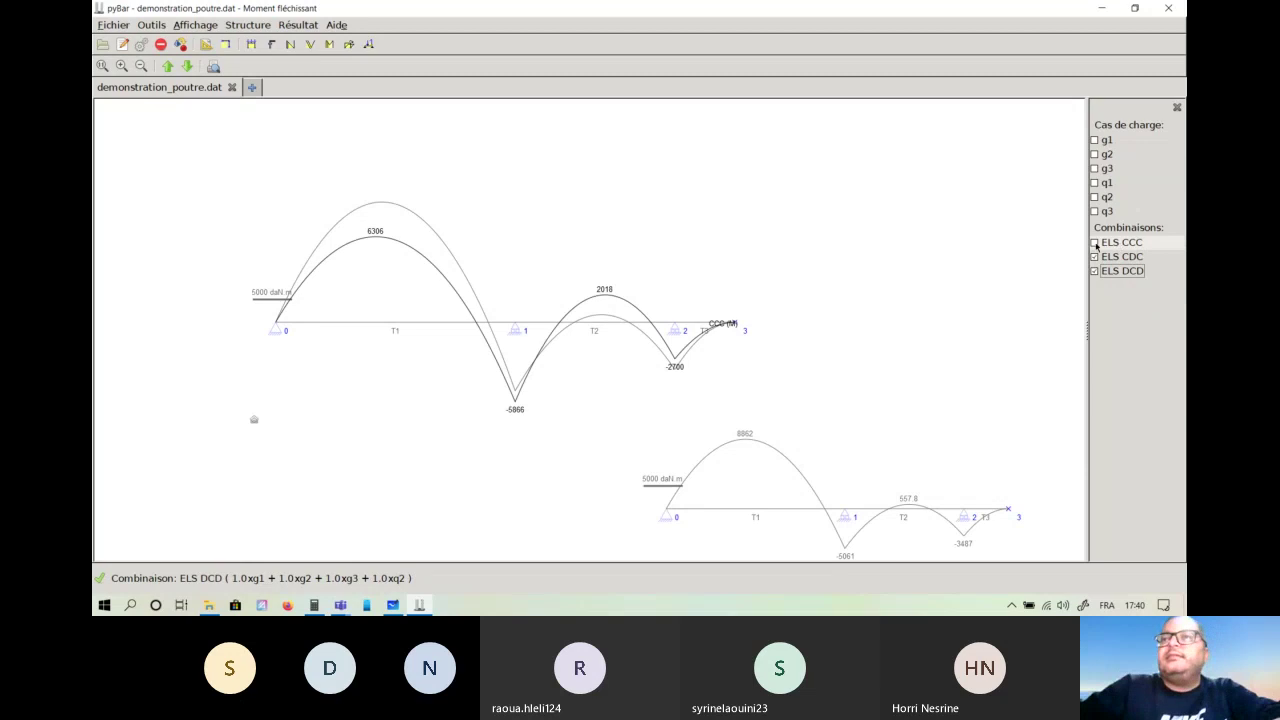
pyautogui.click(1095, 243)
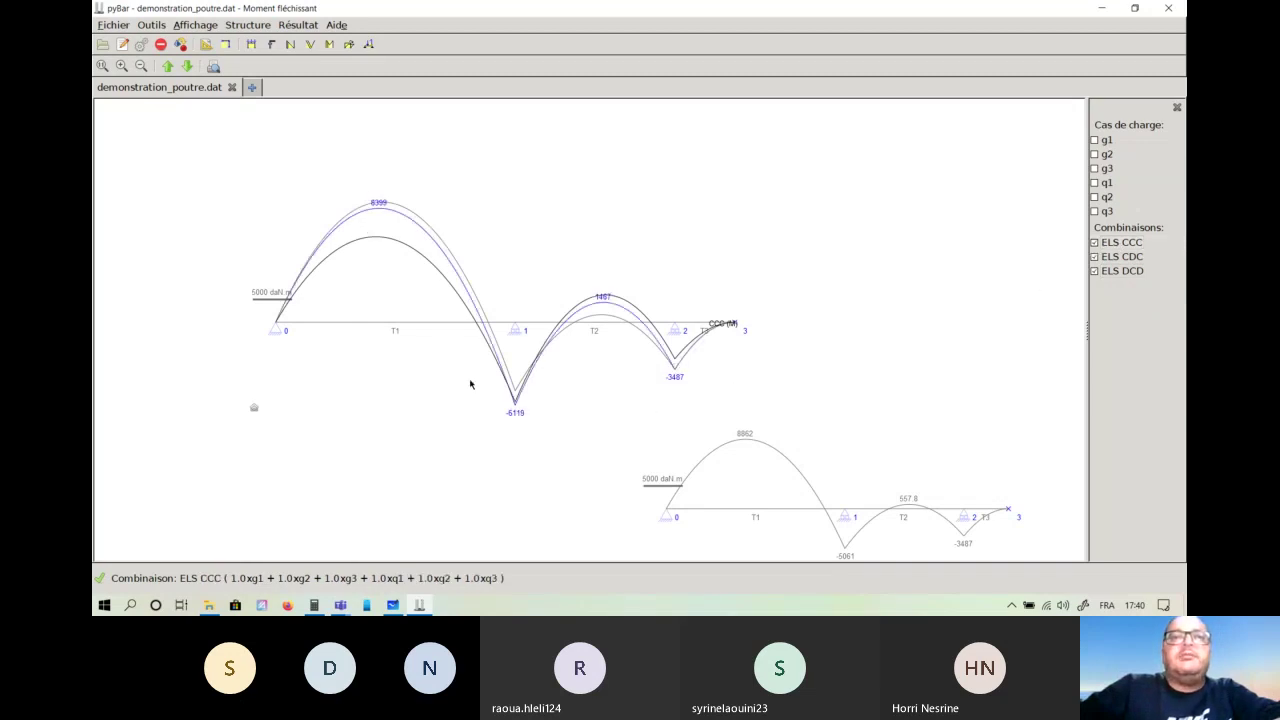
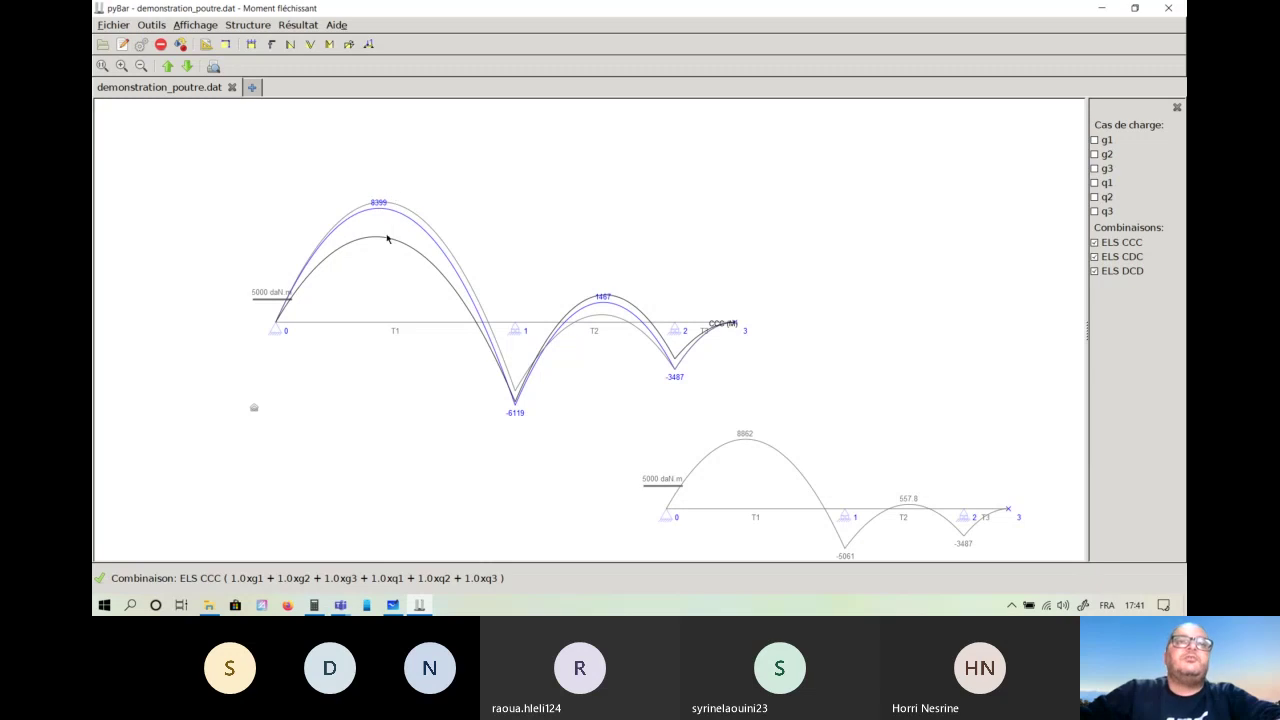
# Activate the combined diagram and read the moment near midspan of T1 on the ELS CDC curve.
pyautogui.moveTo(533, 357)
pyautogui.click(686, 360)
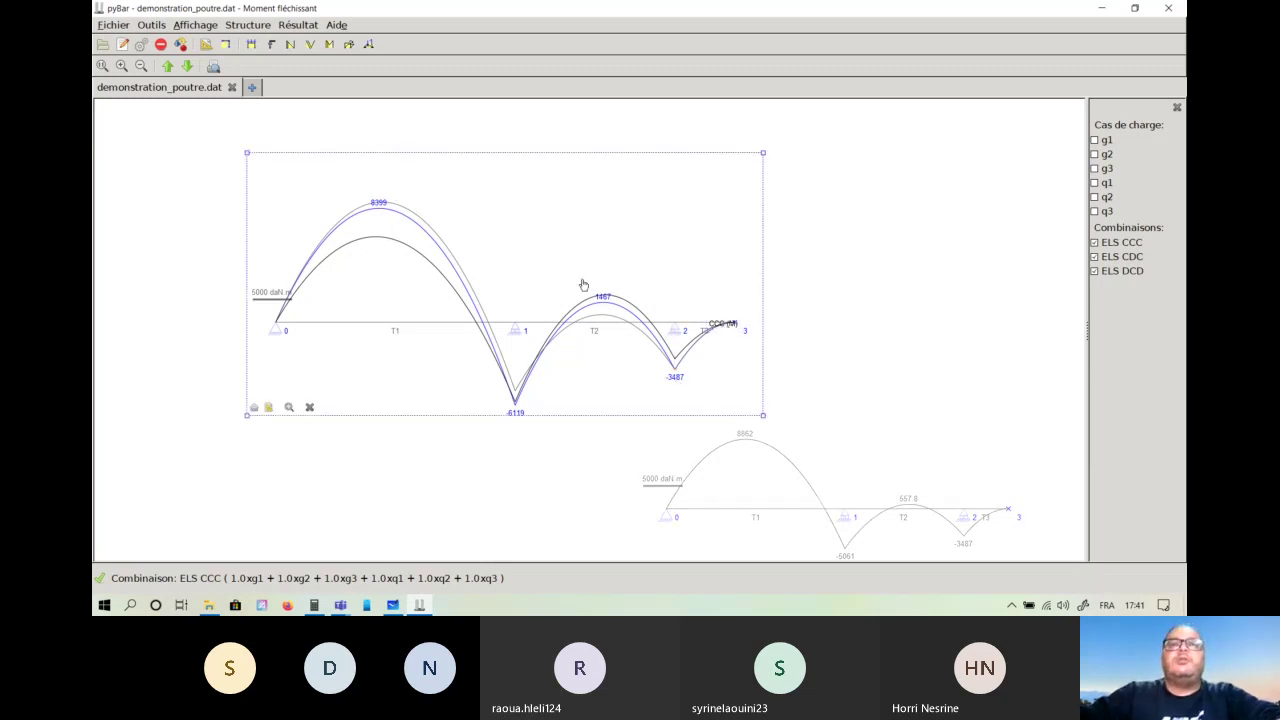
pyautogui.moveTo(373, 205)
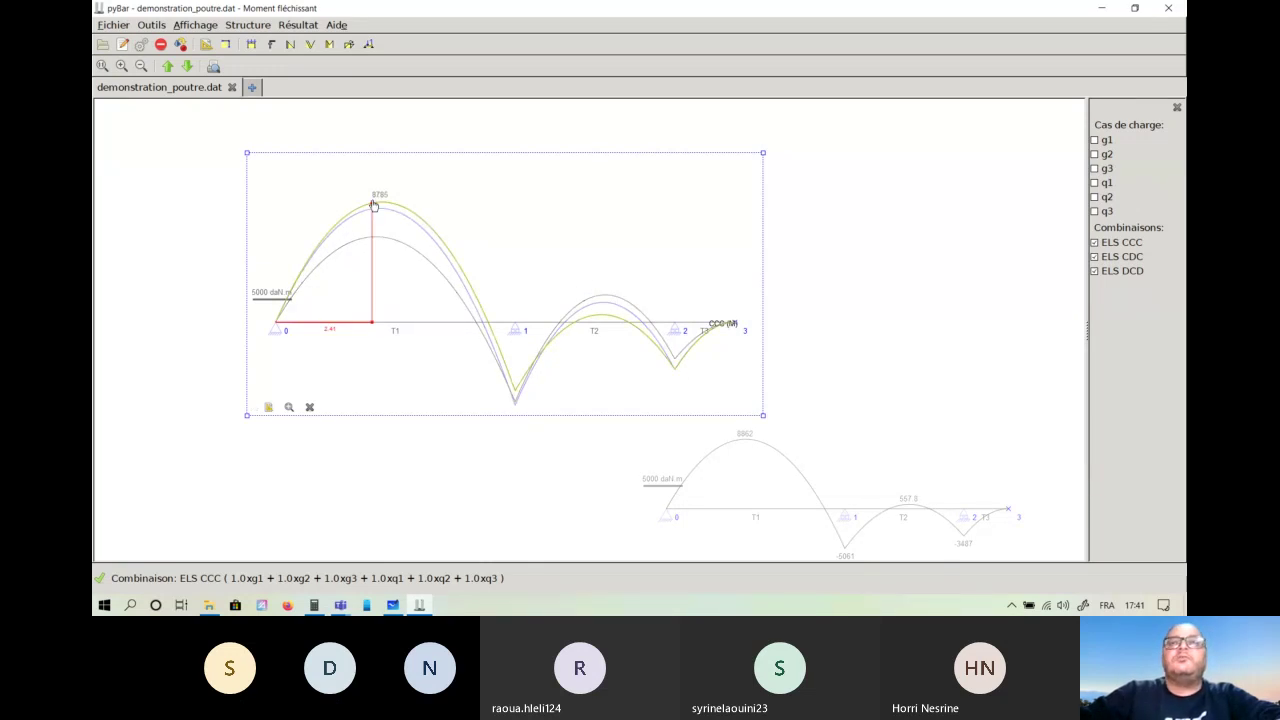
# View ELS DCD alone, compare it with ELS CDC in the spans and at the supports, and restore all three combination curves.
pyautogui.click(1125, 258)
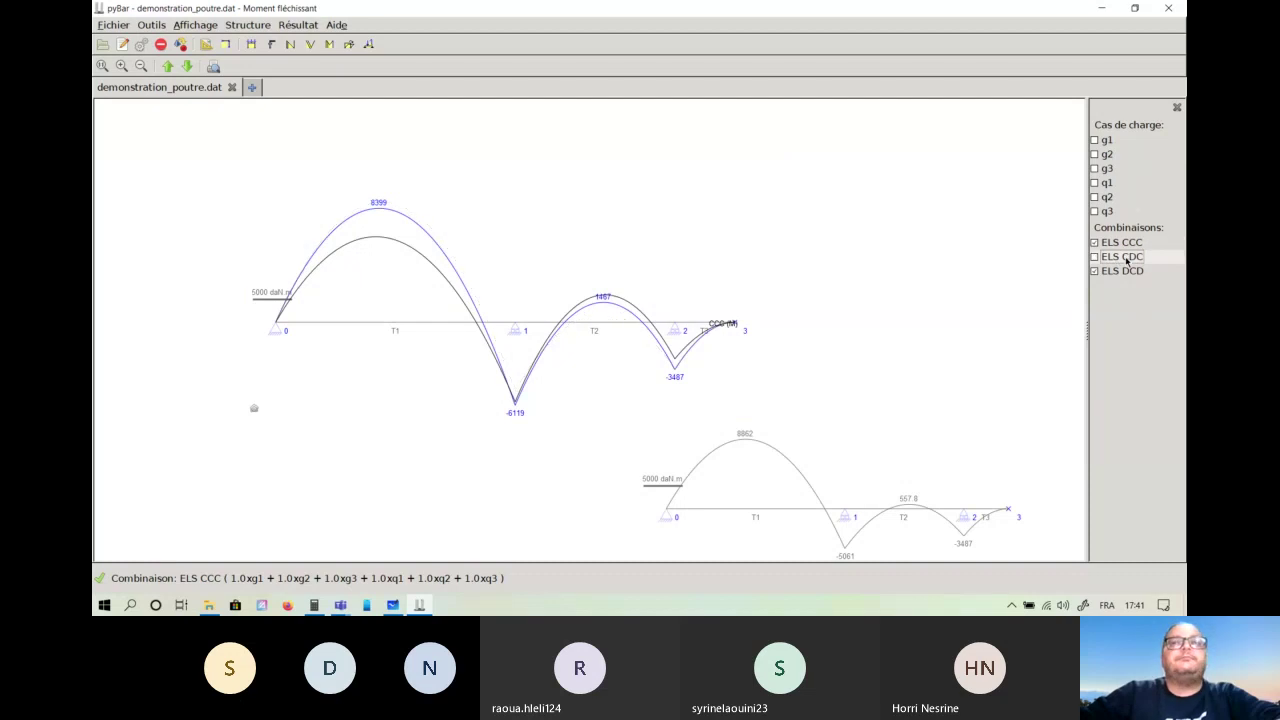
pyautogui.click(1126, 244)
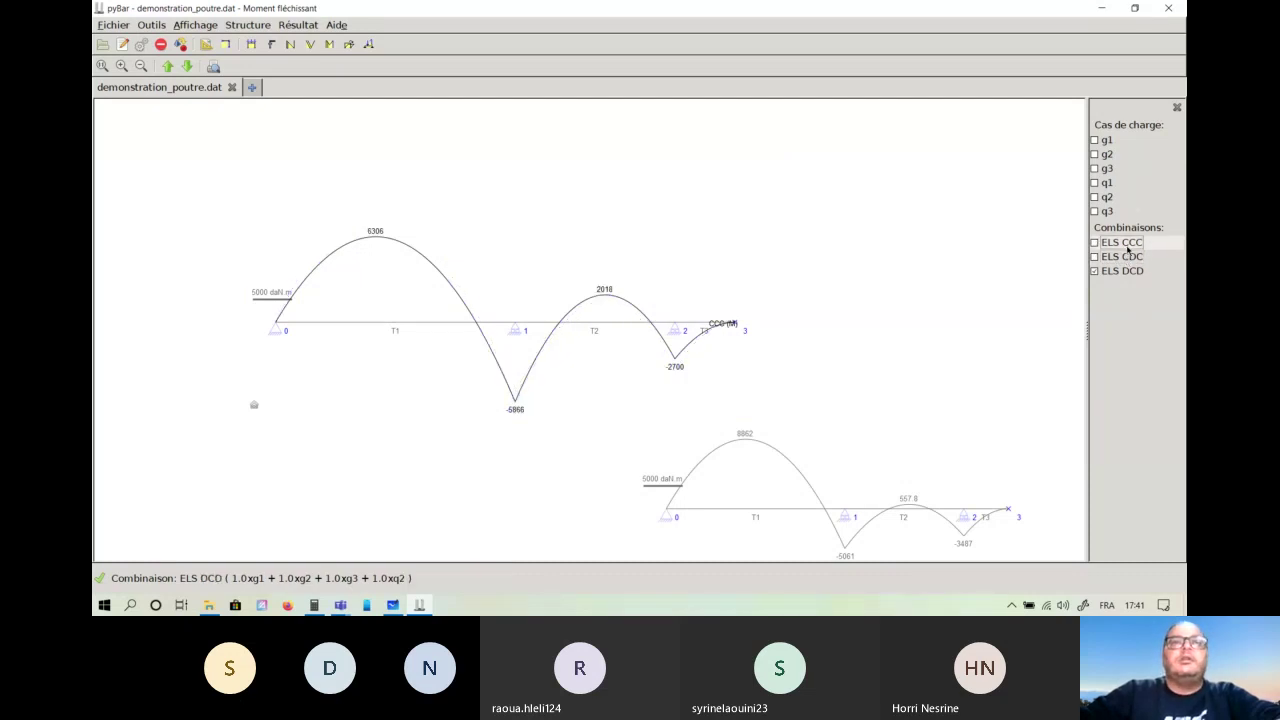
pyautogui.click(1126, 257)
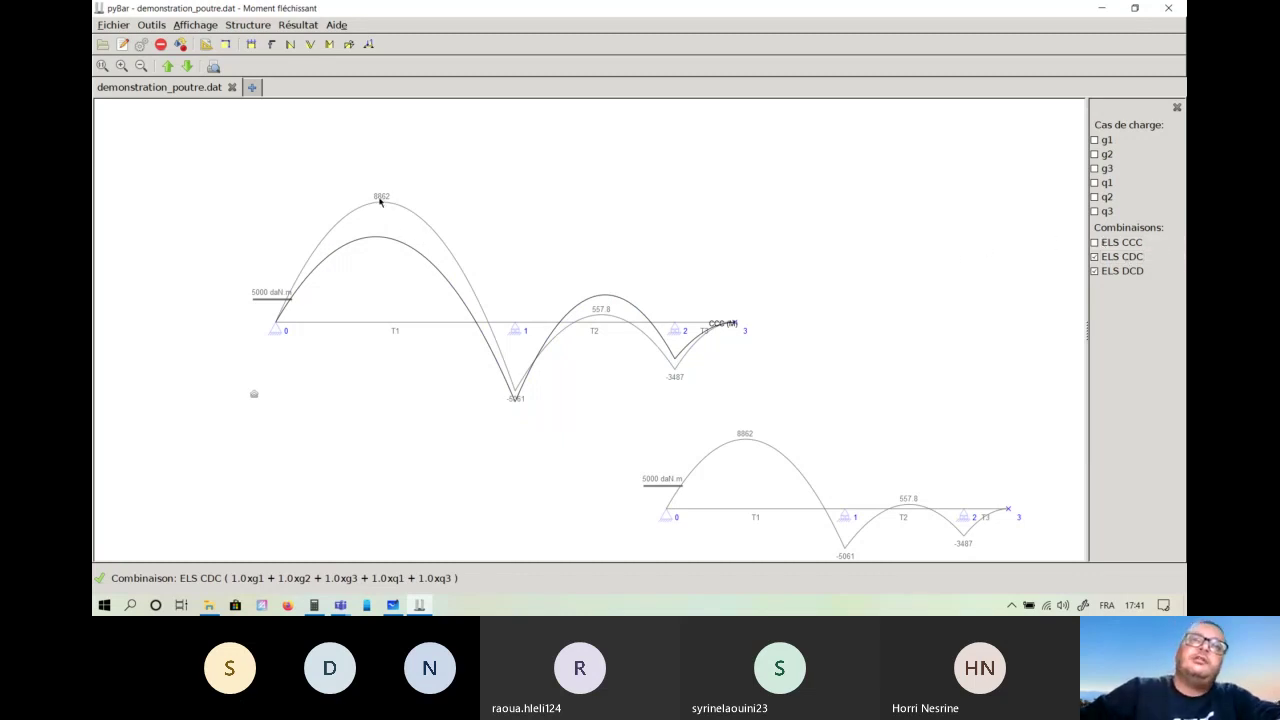
pyautogui.moveTo(436, 298)
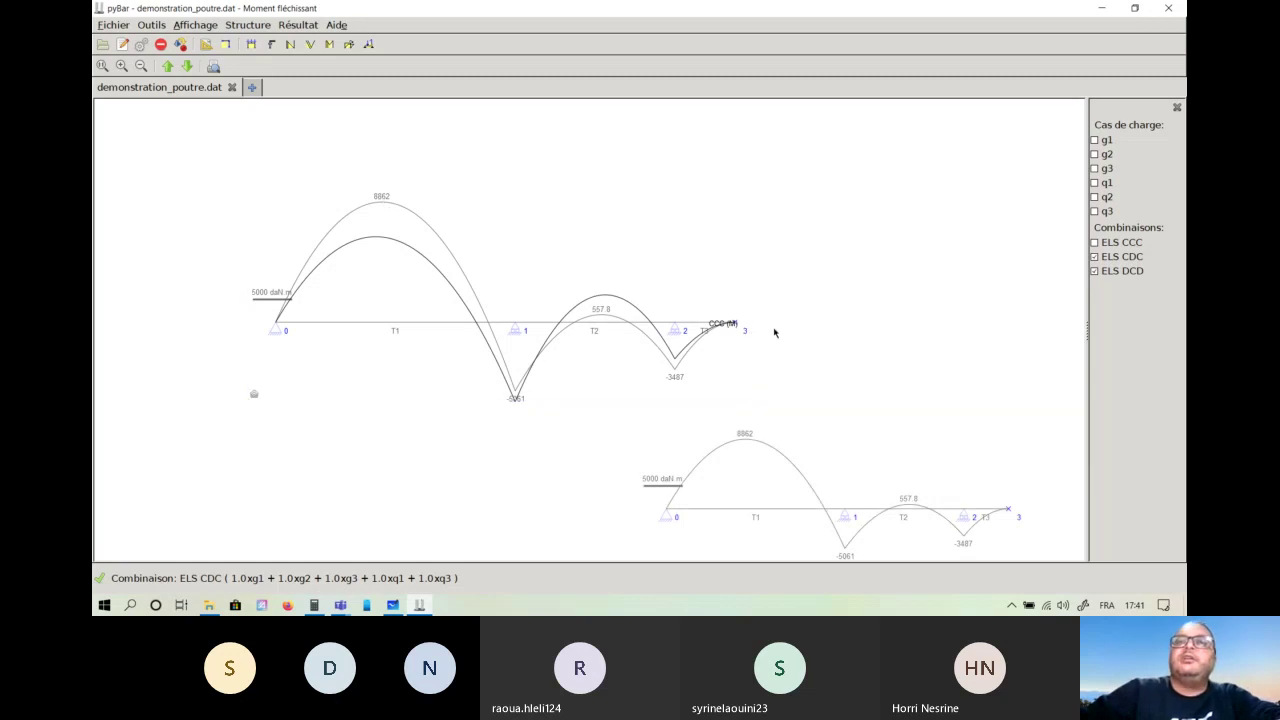
pyautogui.moveTo(432, 218)
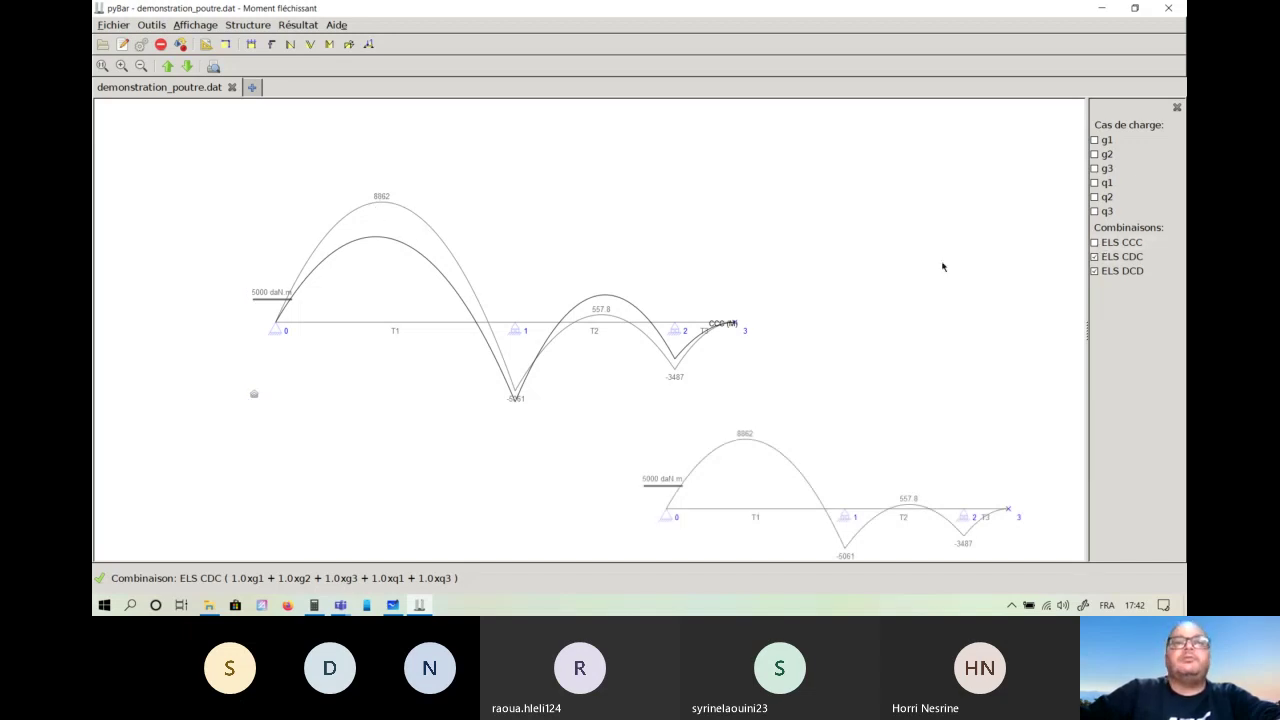
pyautogui.click(1096, 243)
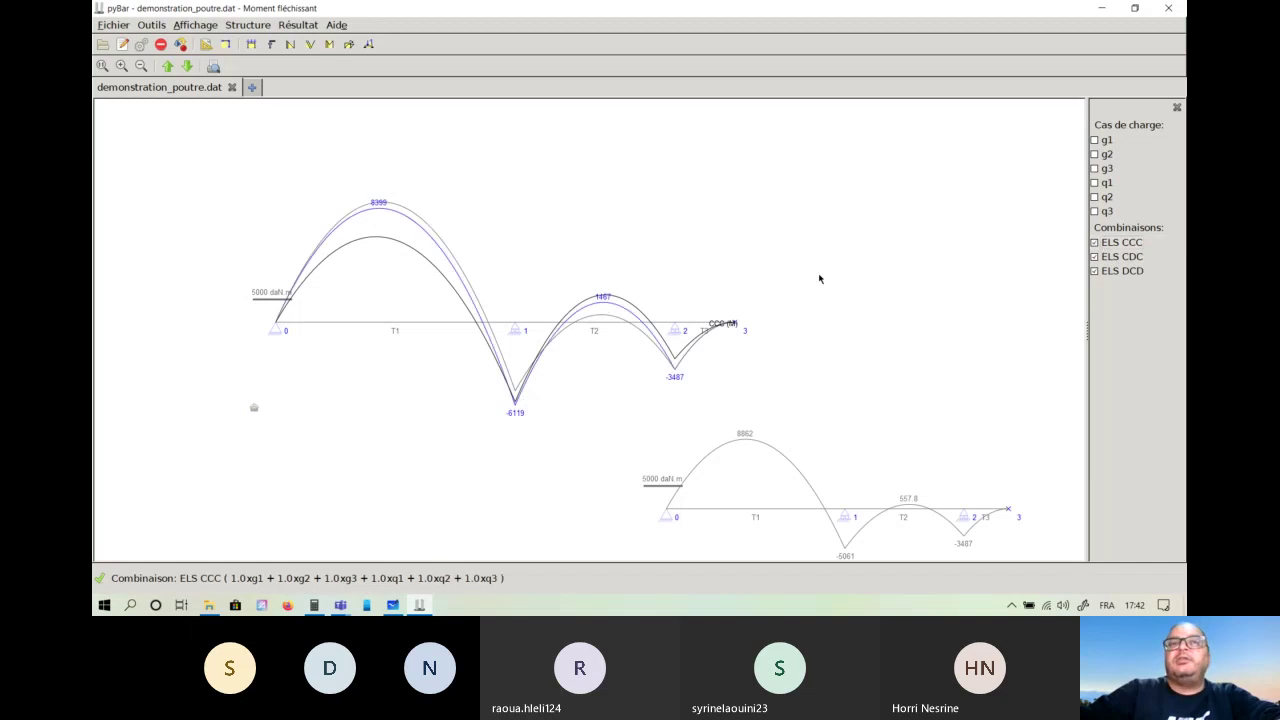
pyautogui.doubleClick(1127, 244)
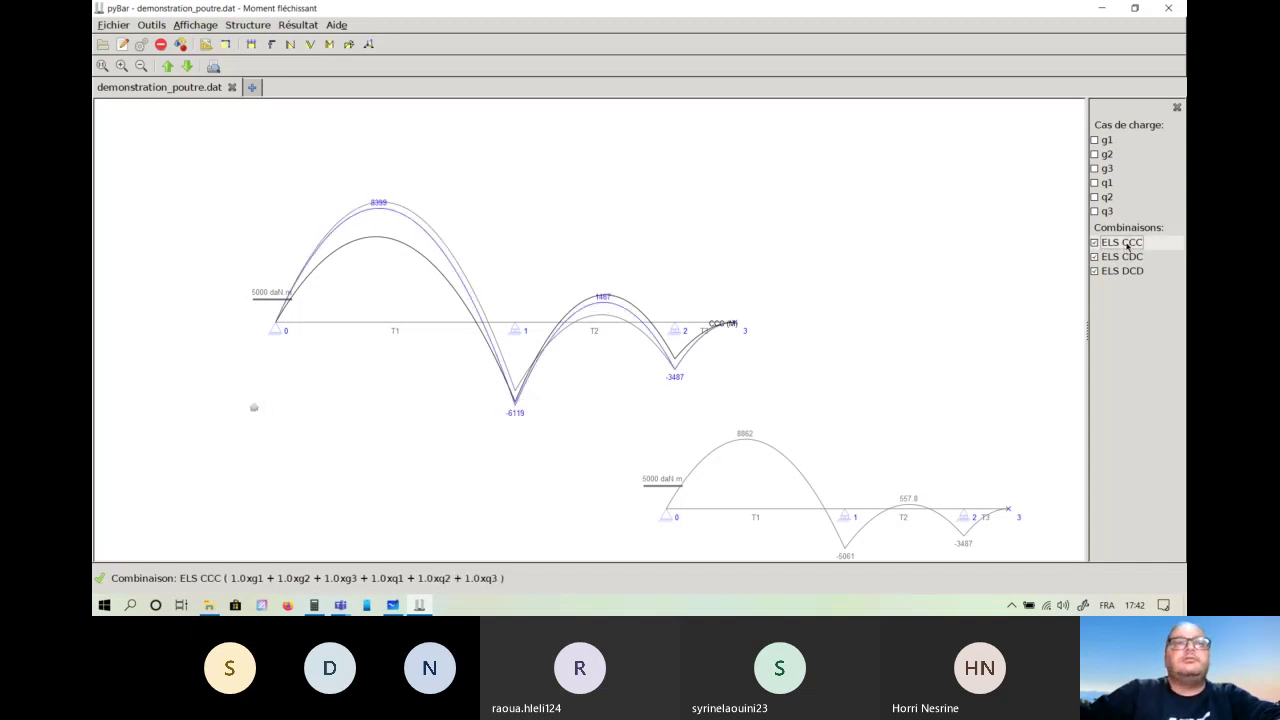
# Hide and restore ELS CCC, ELS CDC and ELS DCD in turn to compare their curves, leaving all three combinations displayed.
pyautogui.click(1129, 244)
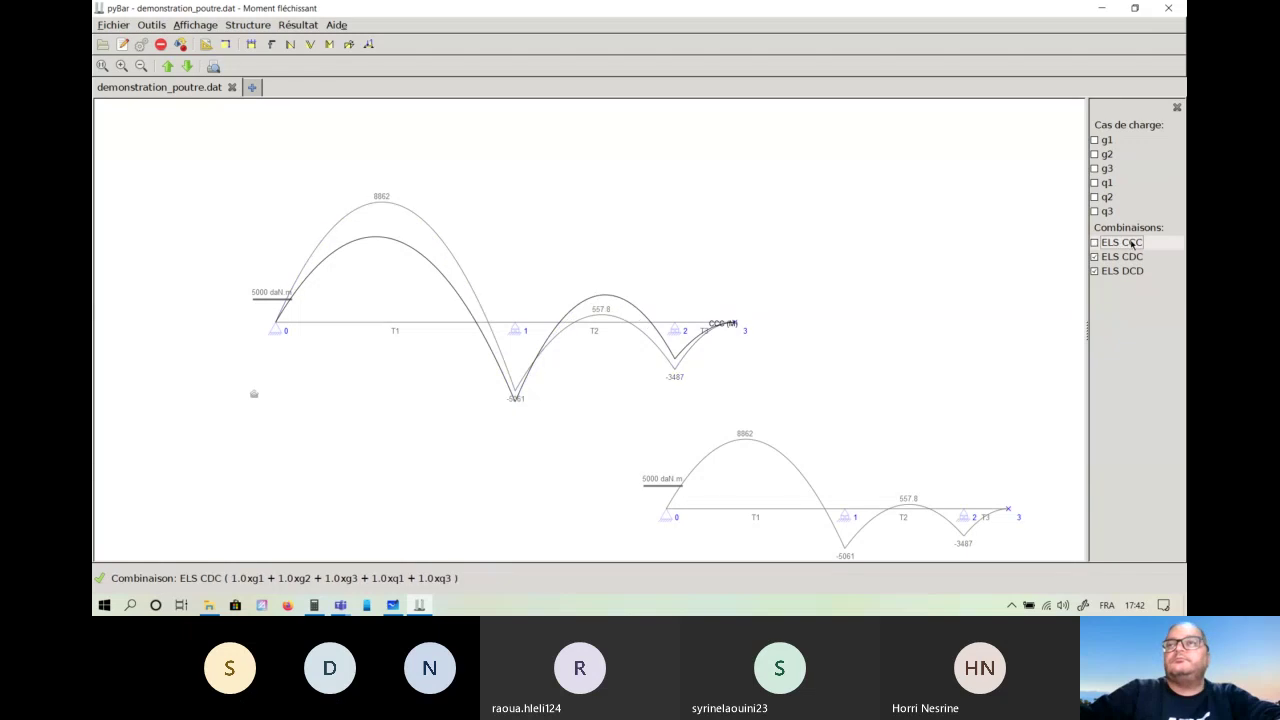
pyautogui.click(1131, 244)
pyautogui.click(1123, 272)
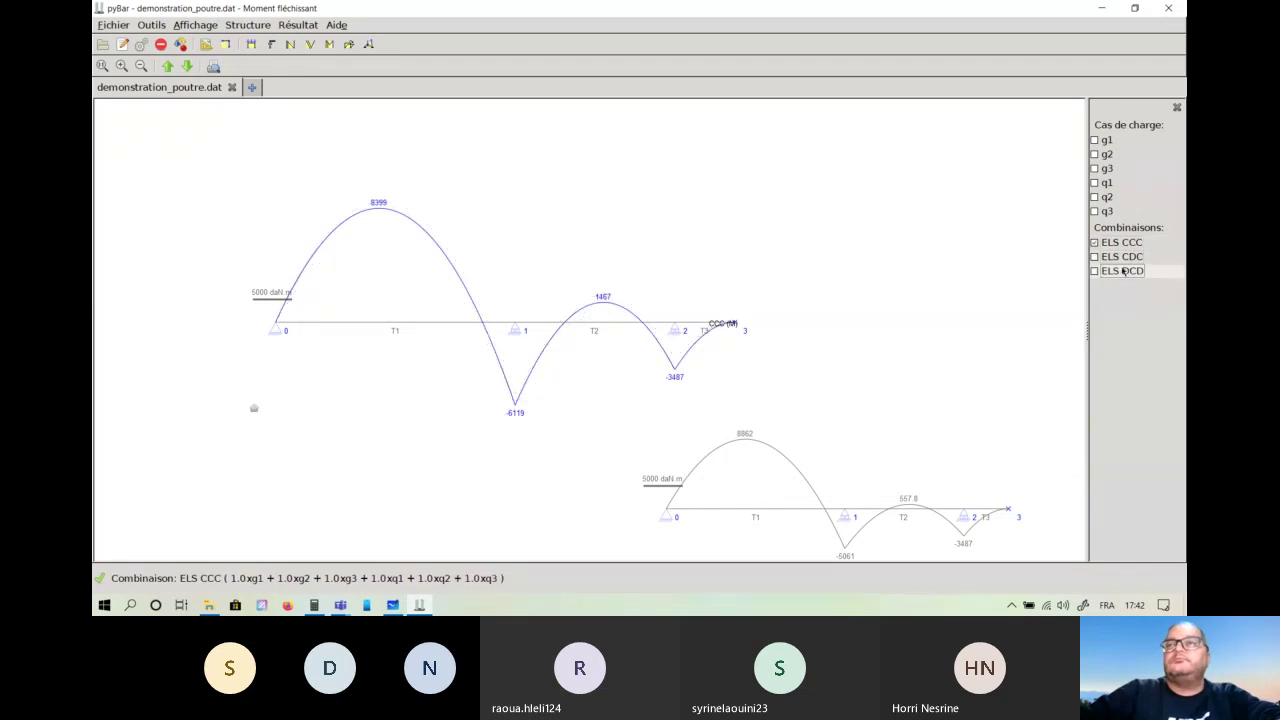
pyautogui.click(1123, 272)
pyautogui.click(1096, 257)
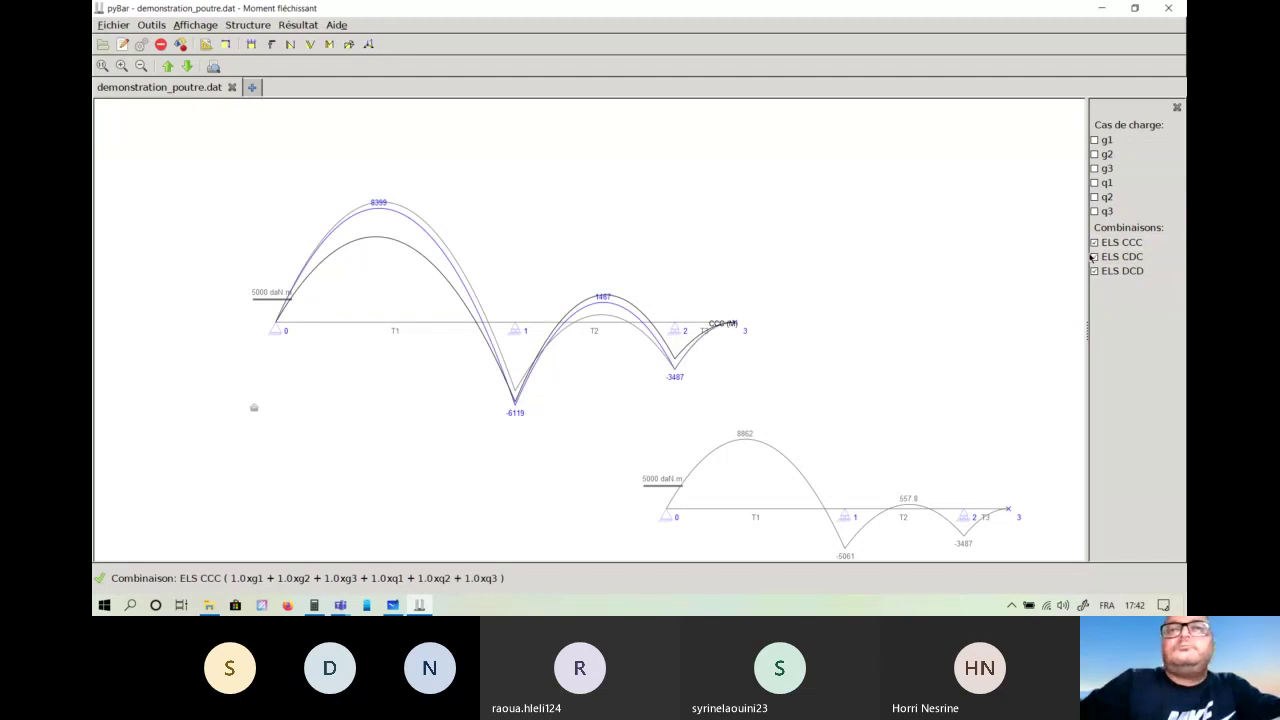
pyautogui.click(1142, 246)
pyautogui.click(1142, 246)
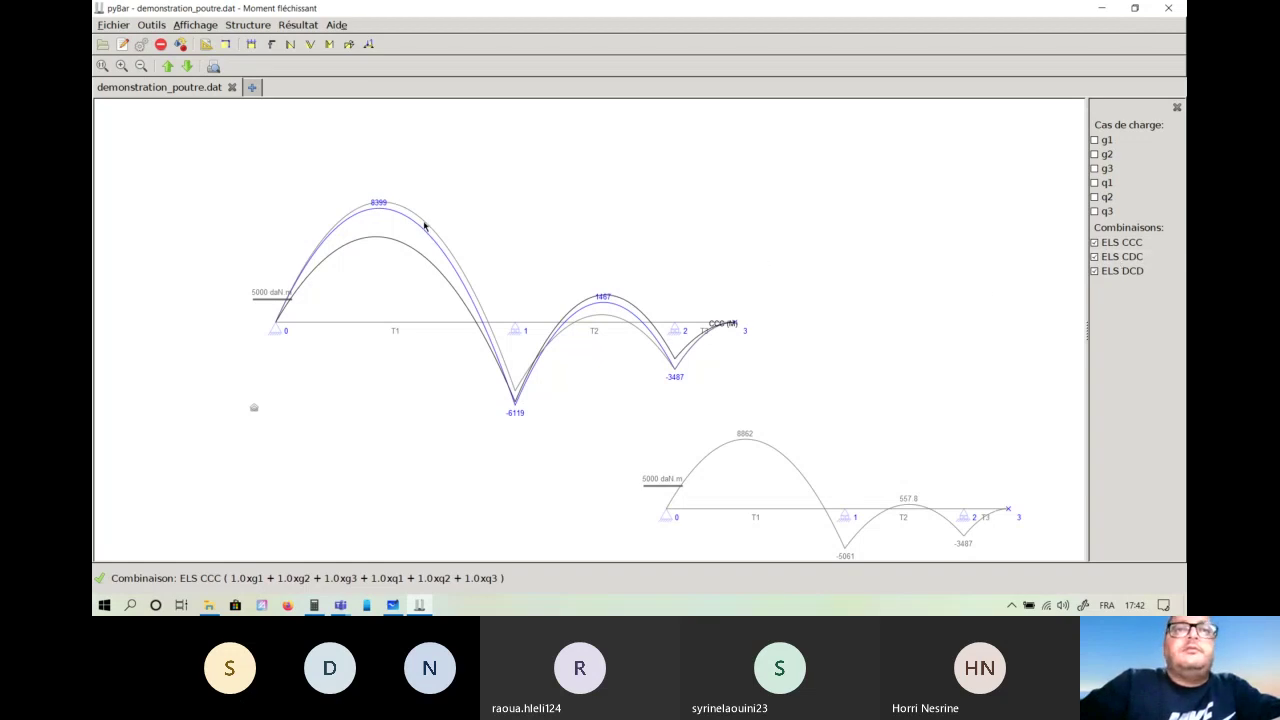
pyautogui.click(1122, 258)
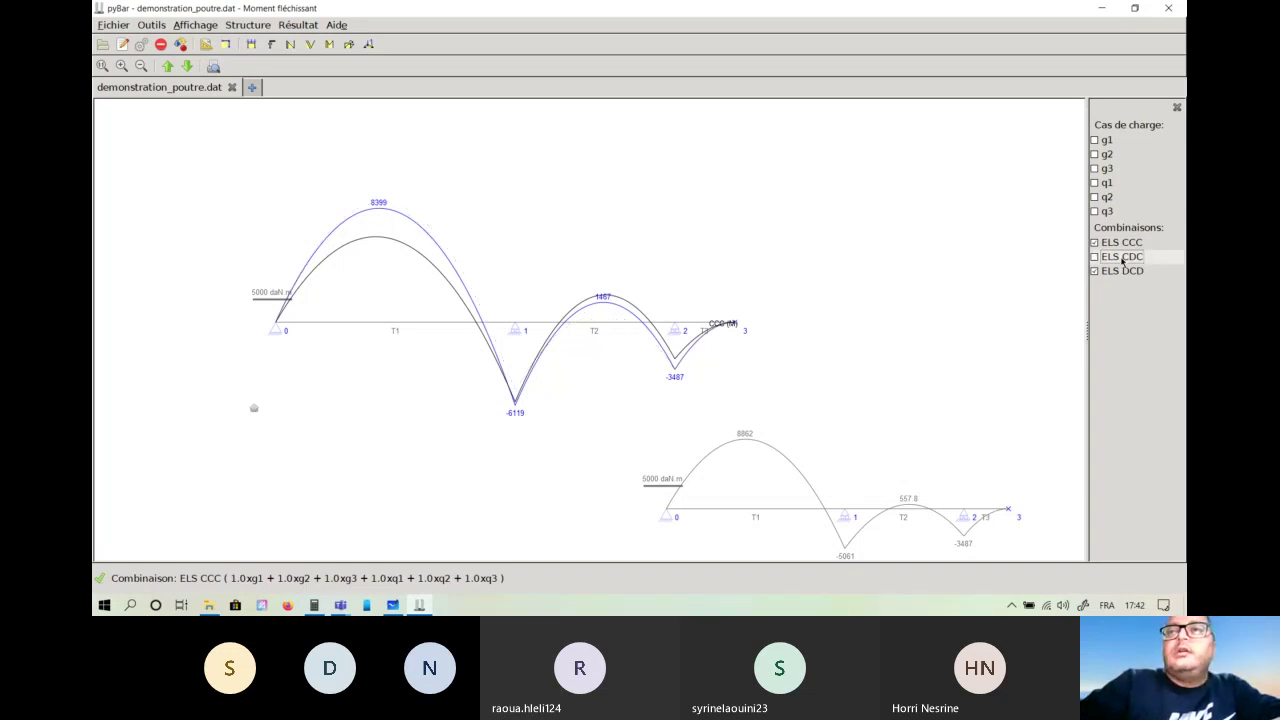
pyautogui.click(1122, 258)
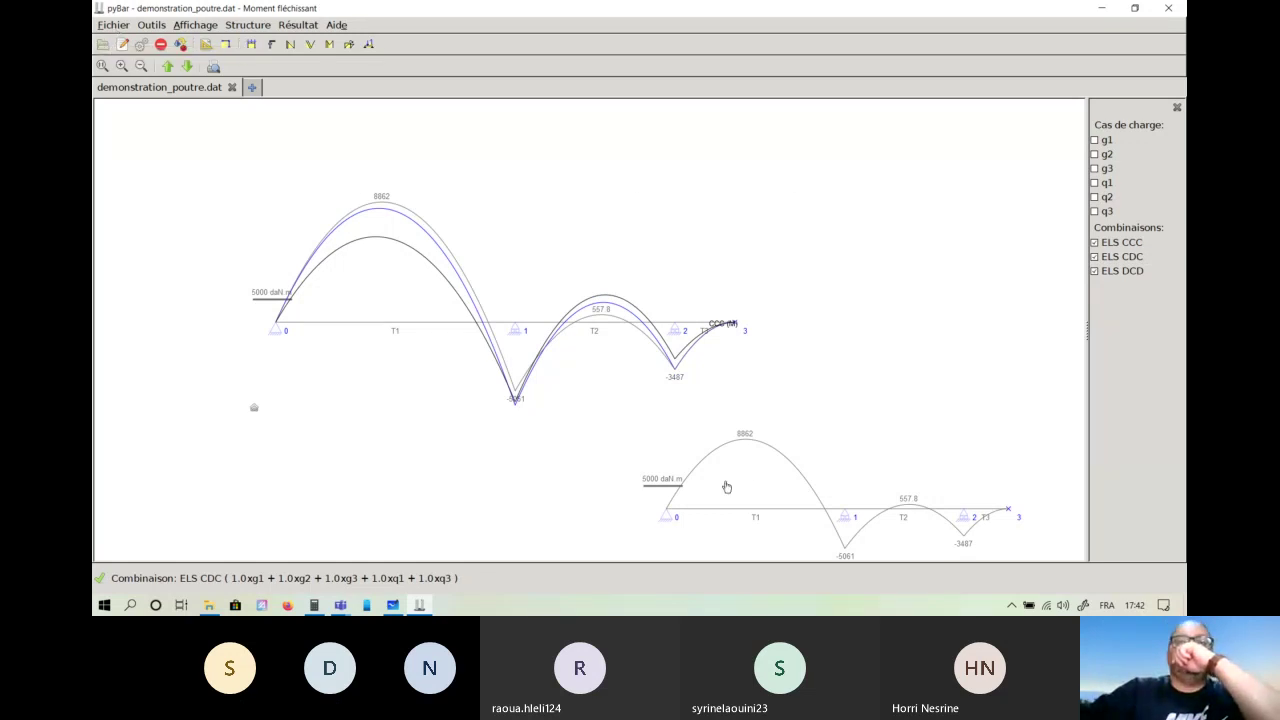
# Delete the separate ELS CDC moment diagram and make the combined diagram active.
pyautogui.click(776, 470)
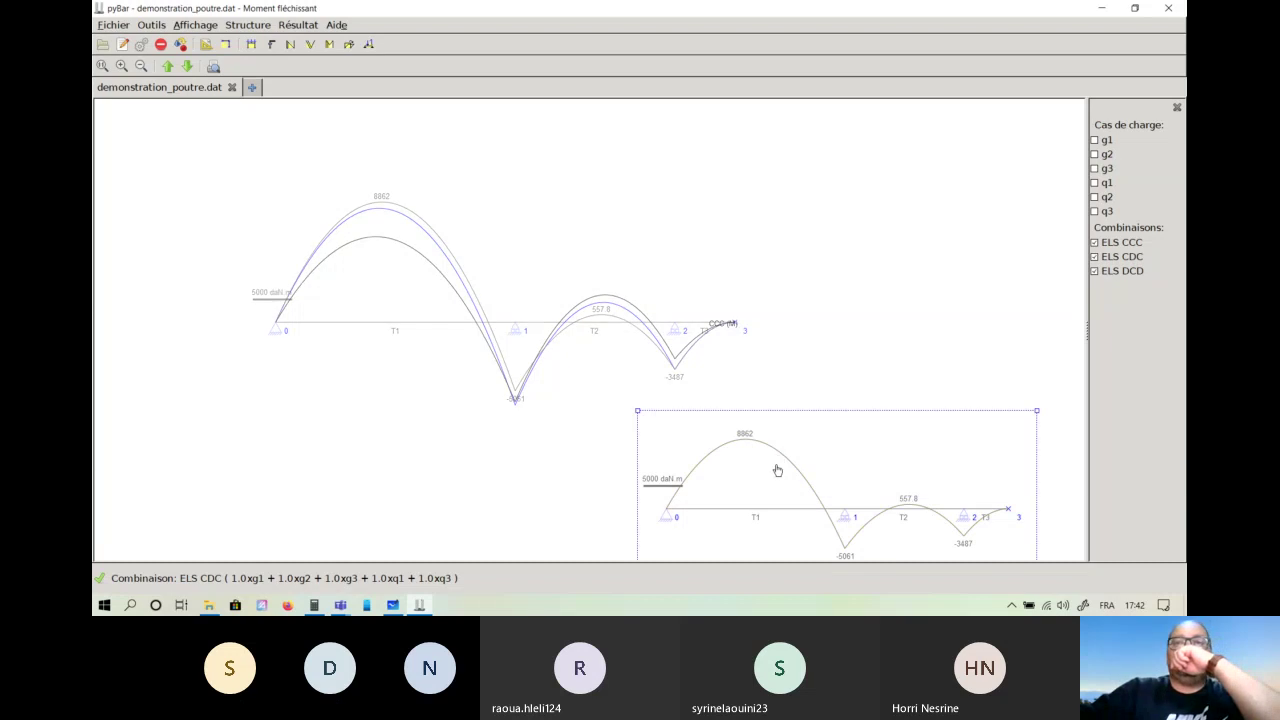
pyautogui.moveTo(777, 469); pyautogui.dragTo(793, 397)
pyautogui.rightClick(793, 397)
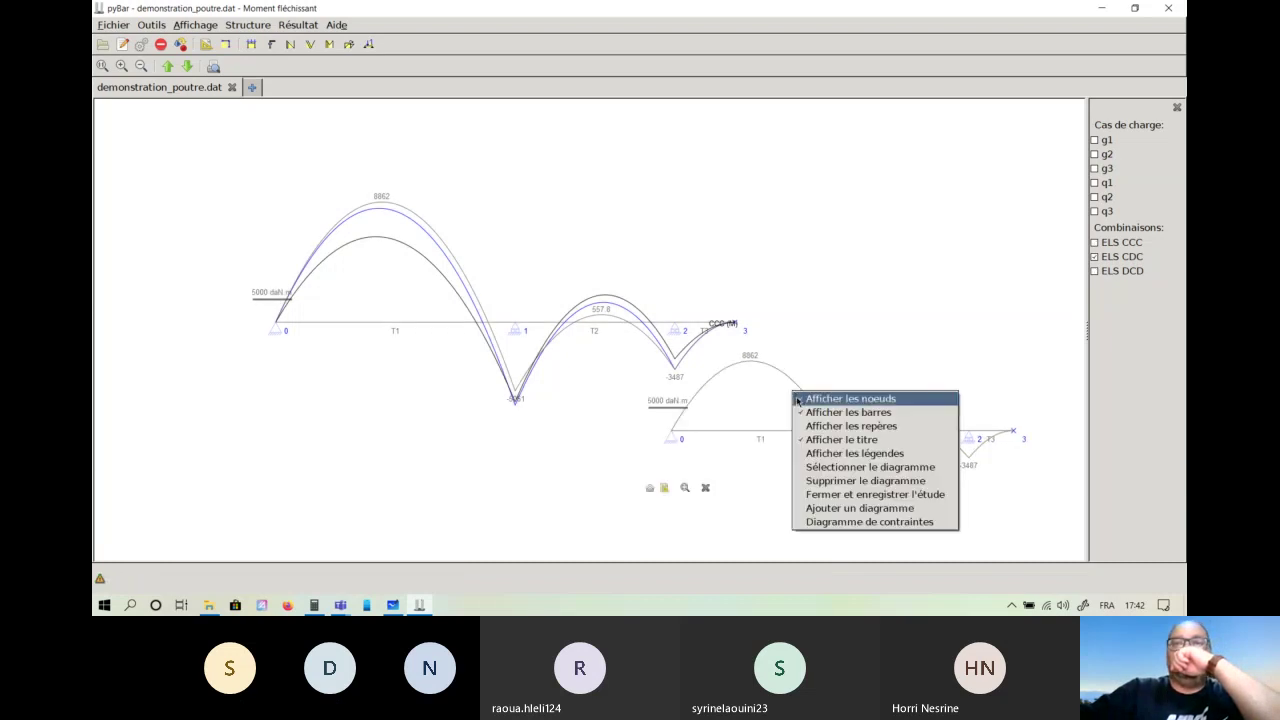
pyautogui.click(840, 481)
pyautogui.click(676, 362)
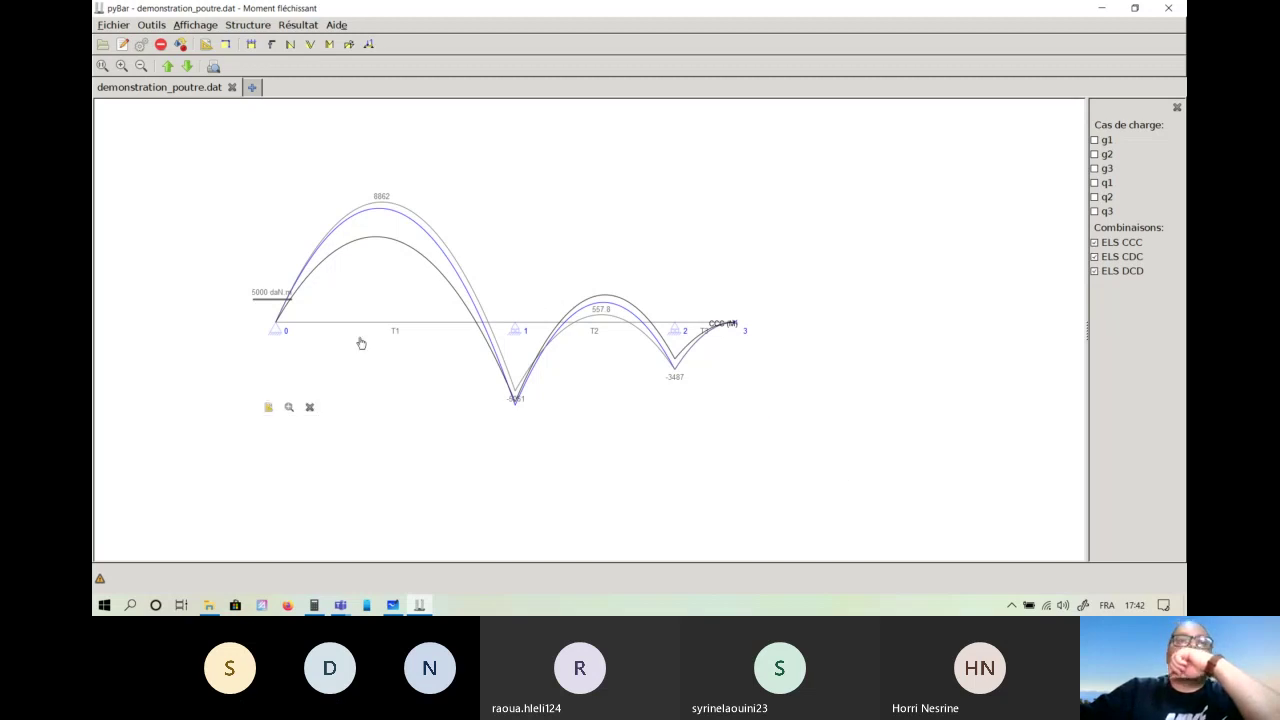
# Set the combined moment diagram's scale to 75.
pyautogui.click(289, 406)
pyautogui.moveTo(686, 372); pyautogui.dragTo(631, 377)
pyautogui.write('75')
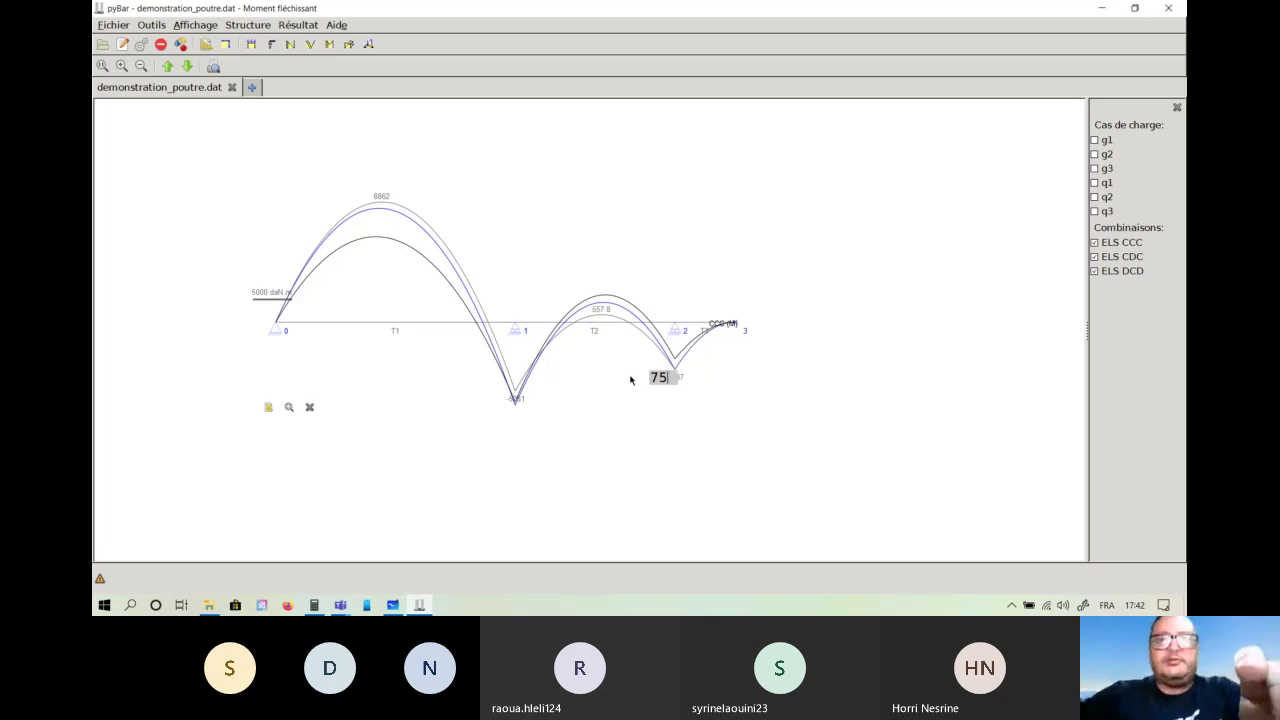
pyautogui.press('Return')
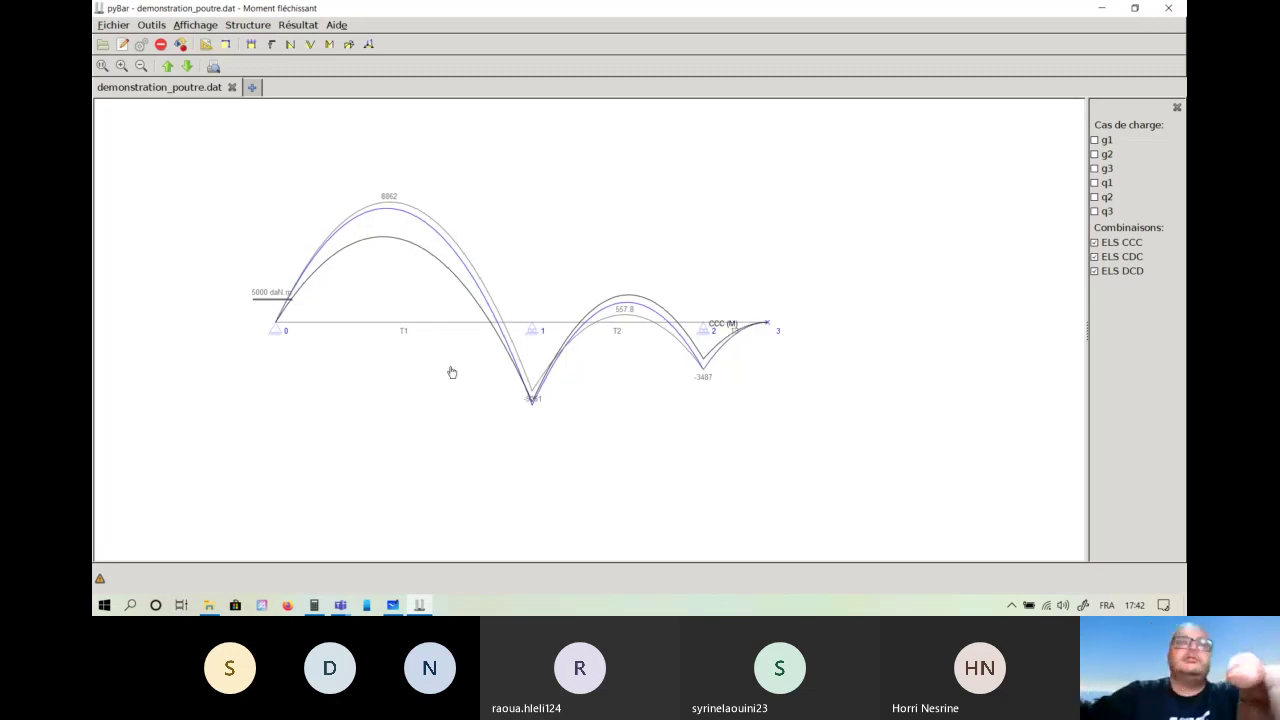
# Adjust the amplitude of the moment curves to one level higher than before.
pyautogui.click(187, 66)
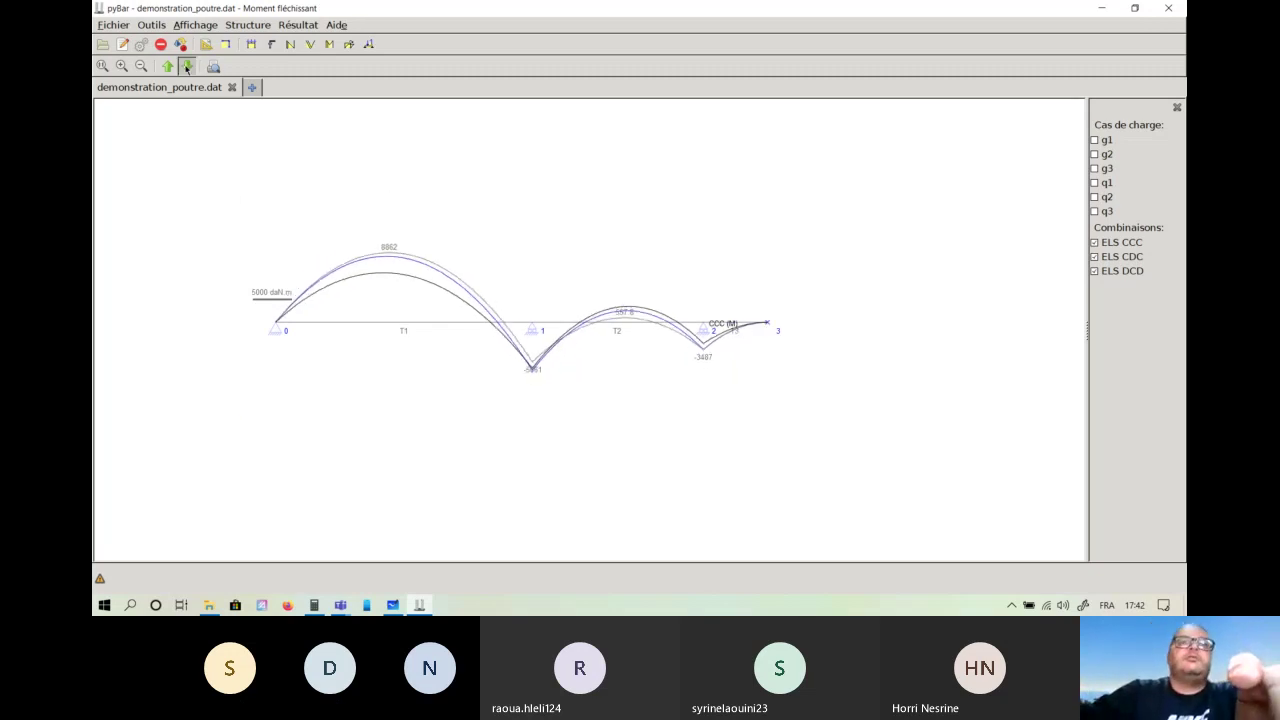
pyautogui.click(169, 66)
pyautogui.click(169, 66)
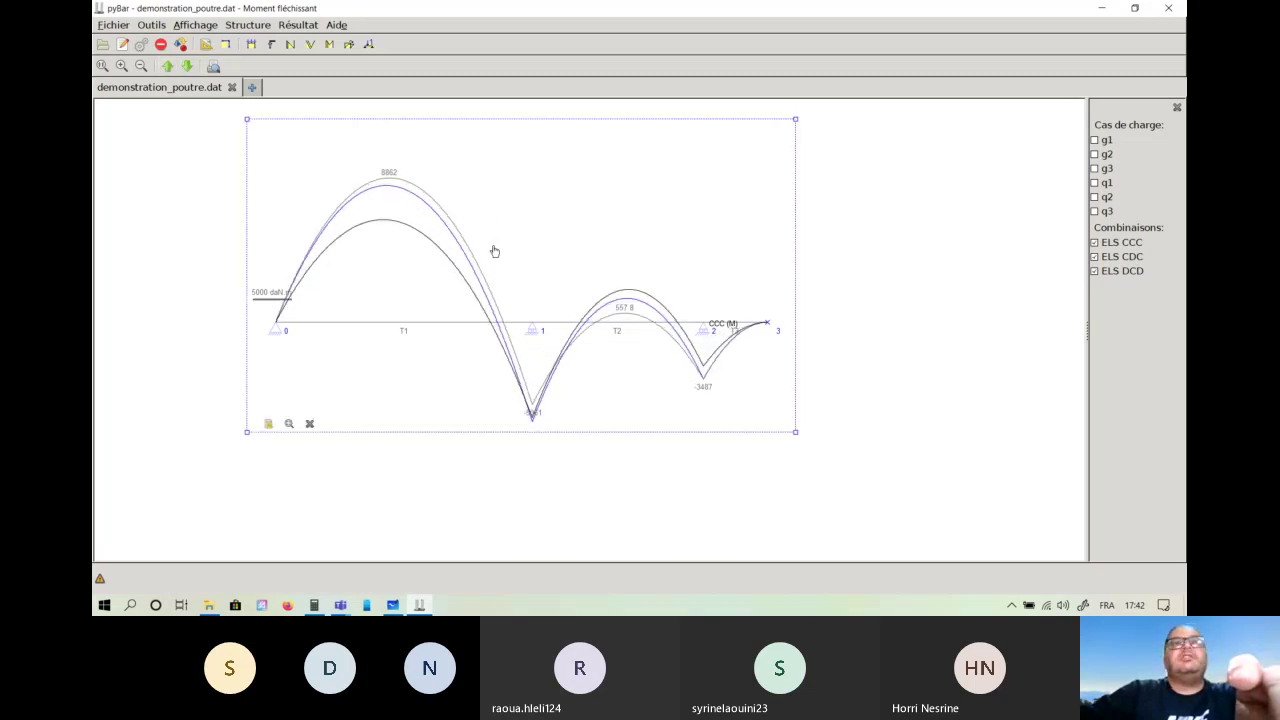
# Reset the zoom, set the combined diagram's scale to 80 and centre it in the drawing area.
pyautogui.click(103, 67)
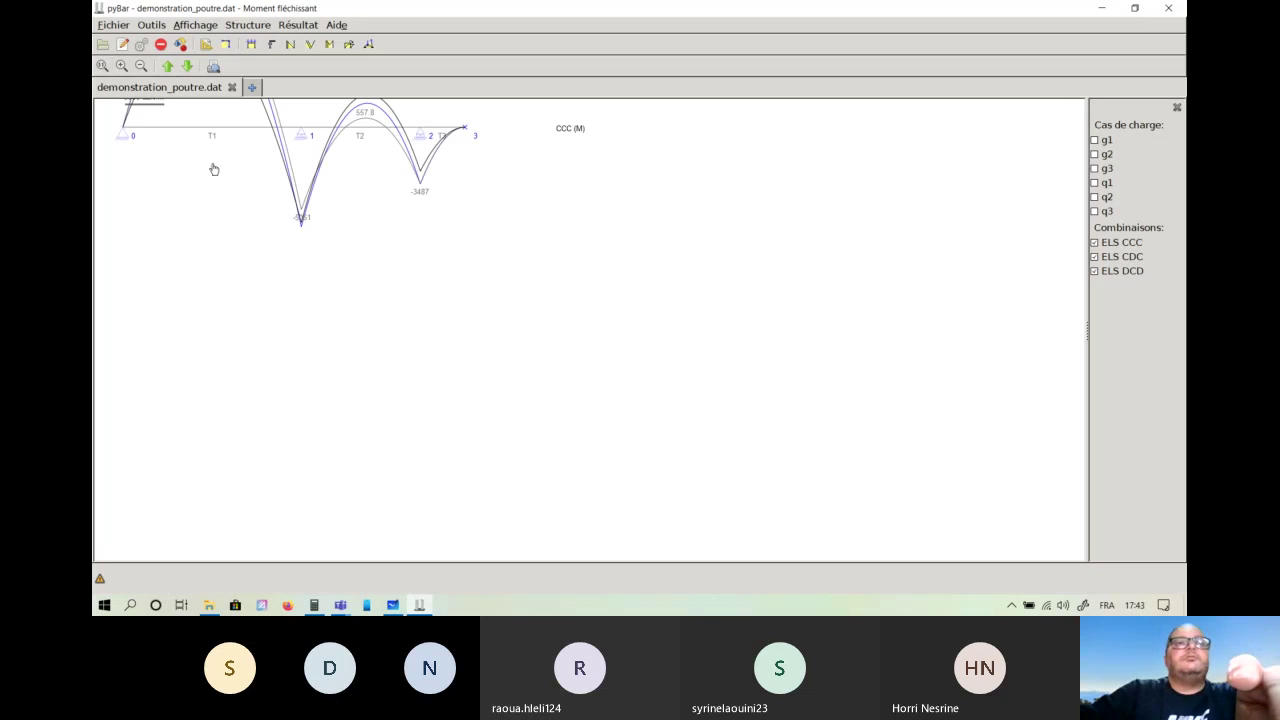
pyautogui.moveTo(303, 148); pyautogui.dragTo(575, 372)
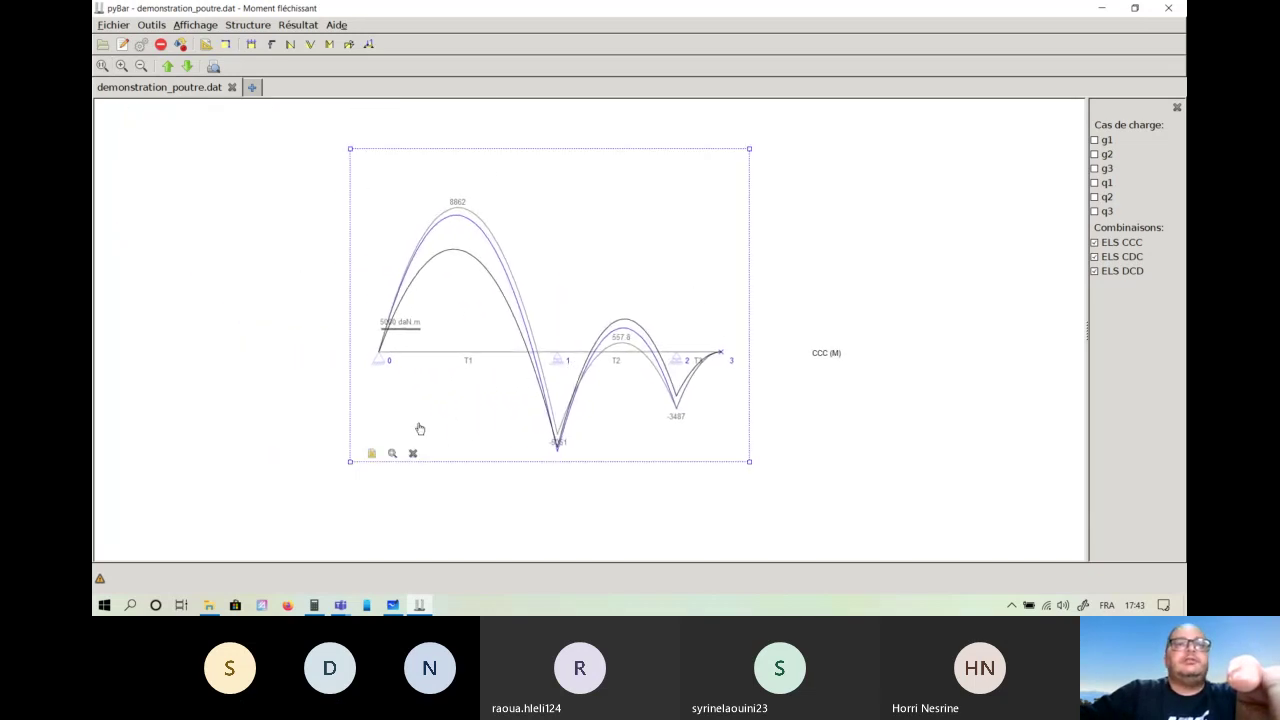
pyautogui.click(392, 453)
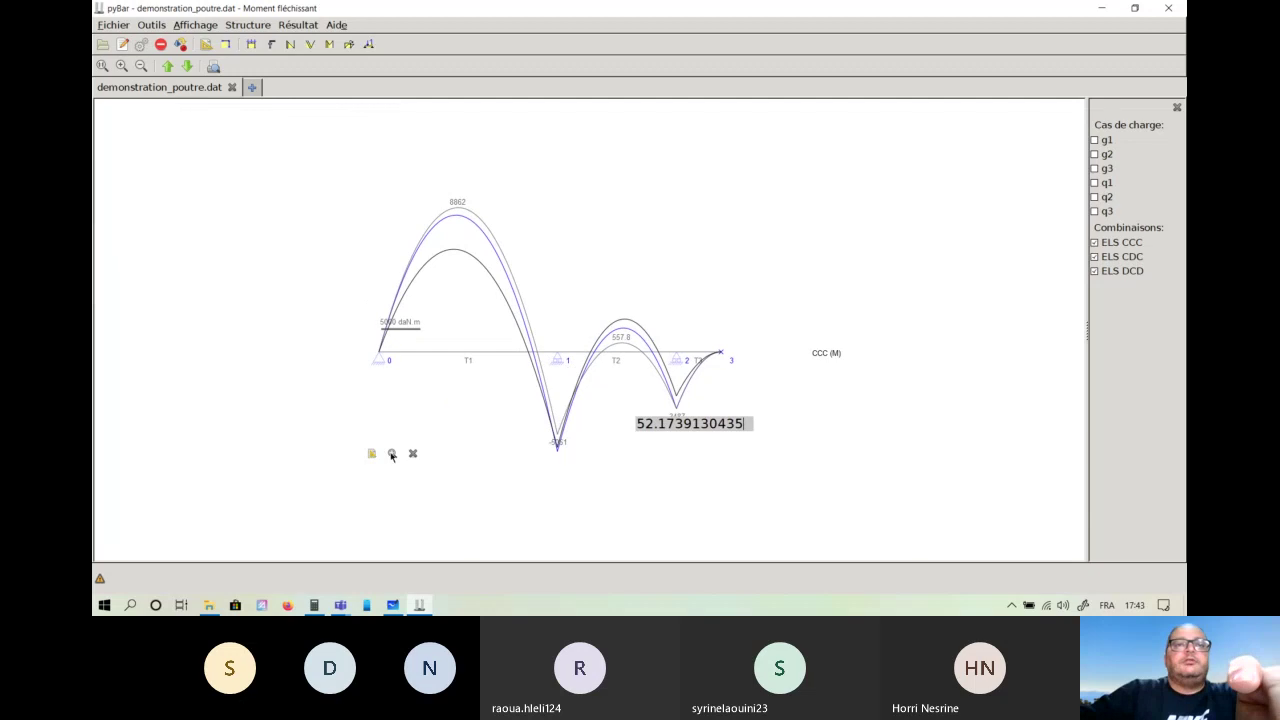
pyautogui.tripleClick(677, 425)
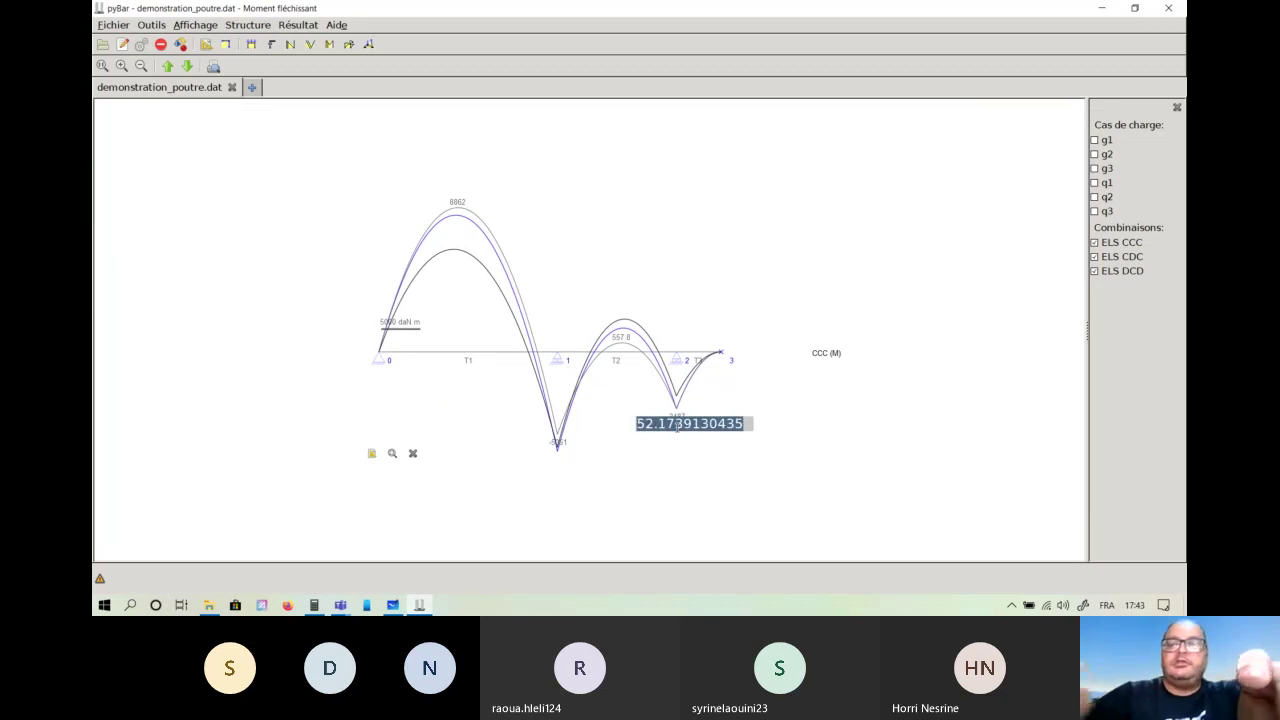
pyautogui.write('80')
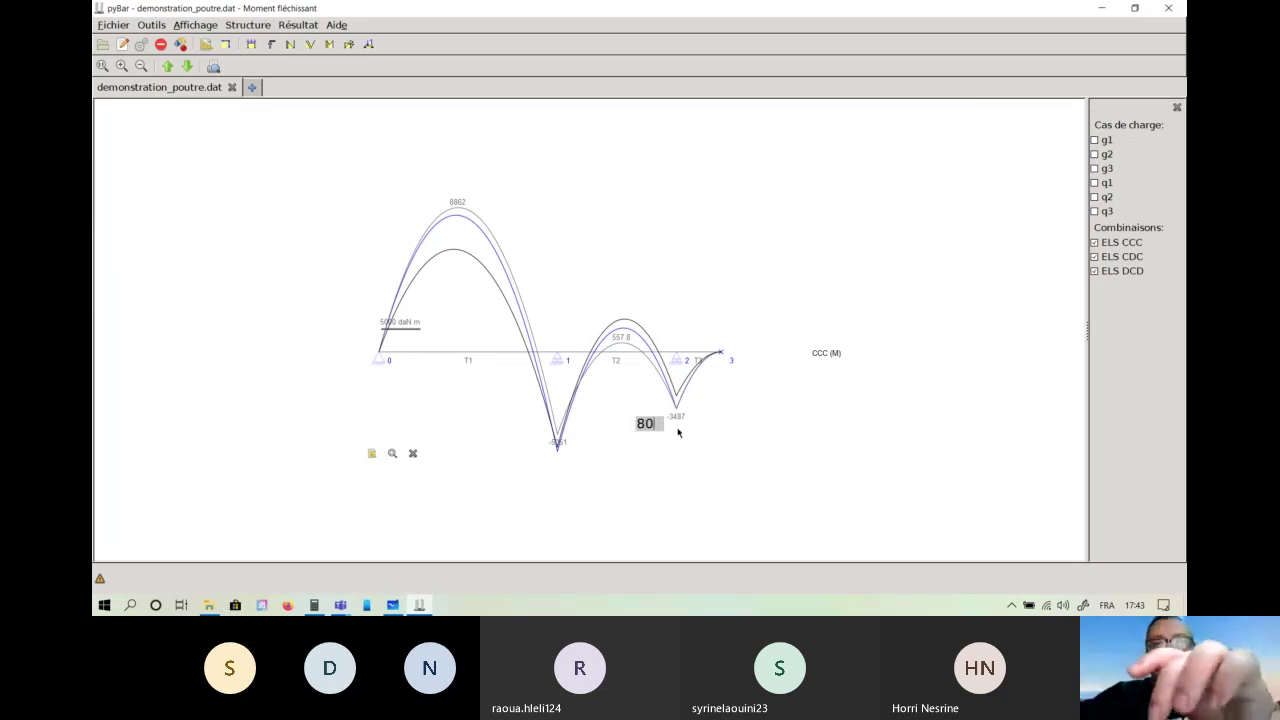
pyautogui.press('Return')
pyautogui.moveTo(660, 334); pyautogui.dragTo(577, 343)
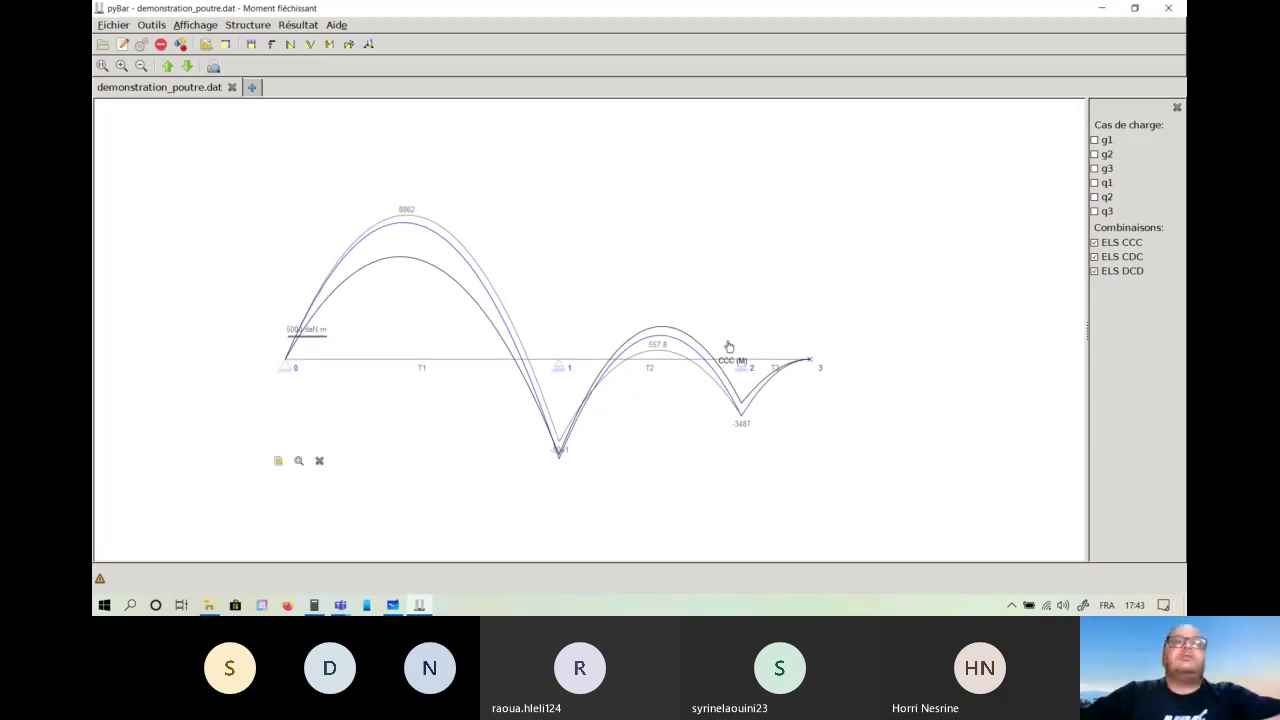
# Try to delete the maximum-moment value label in span T1 of the ELS CDC curve.
pyautogui.moveTo(410, 217)
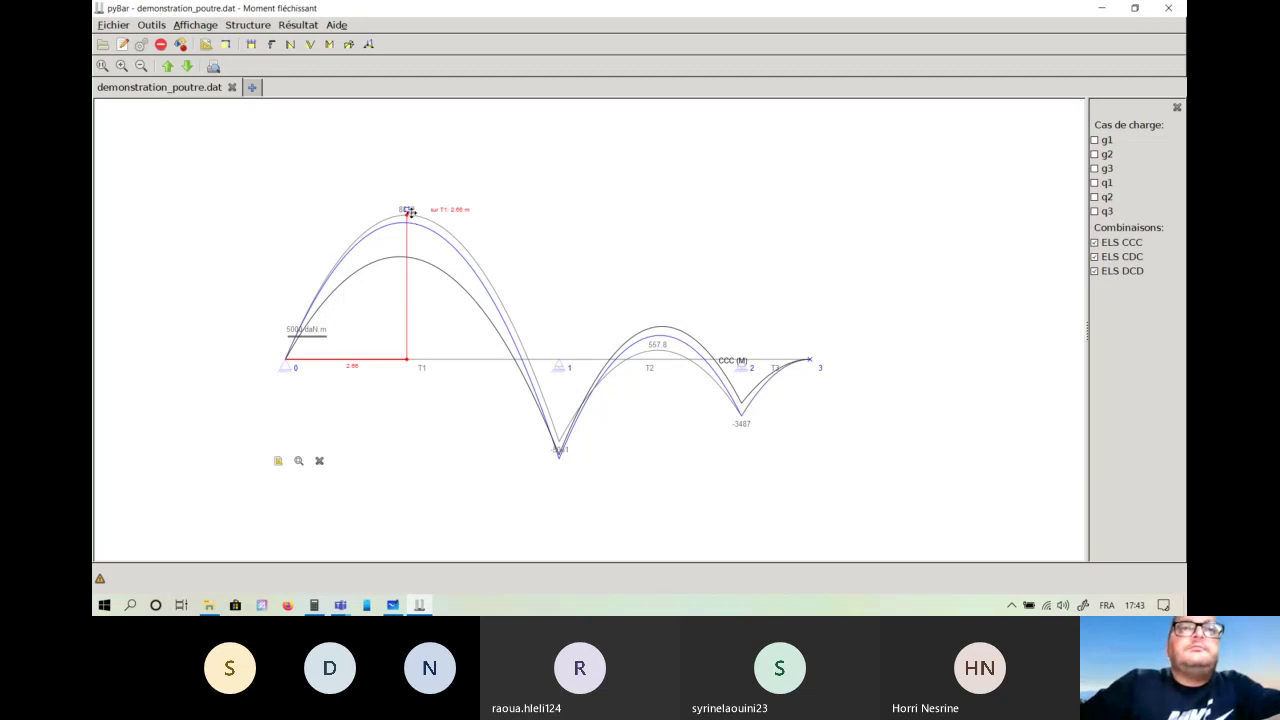
pyautogui.rightClick(413, 218)
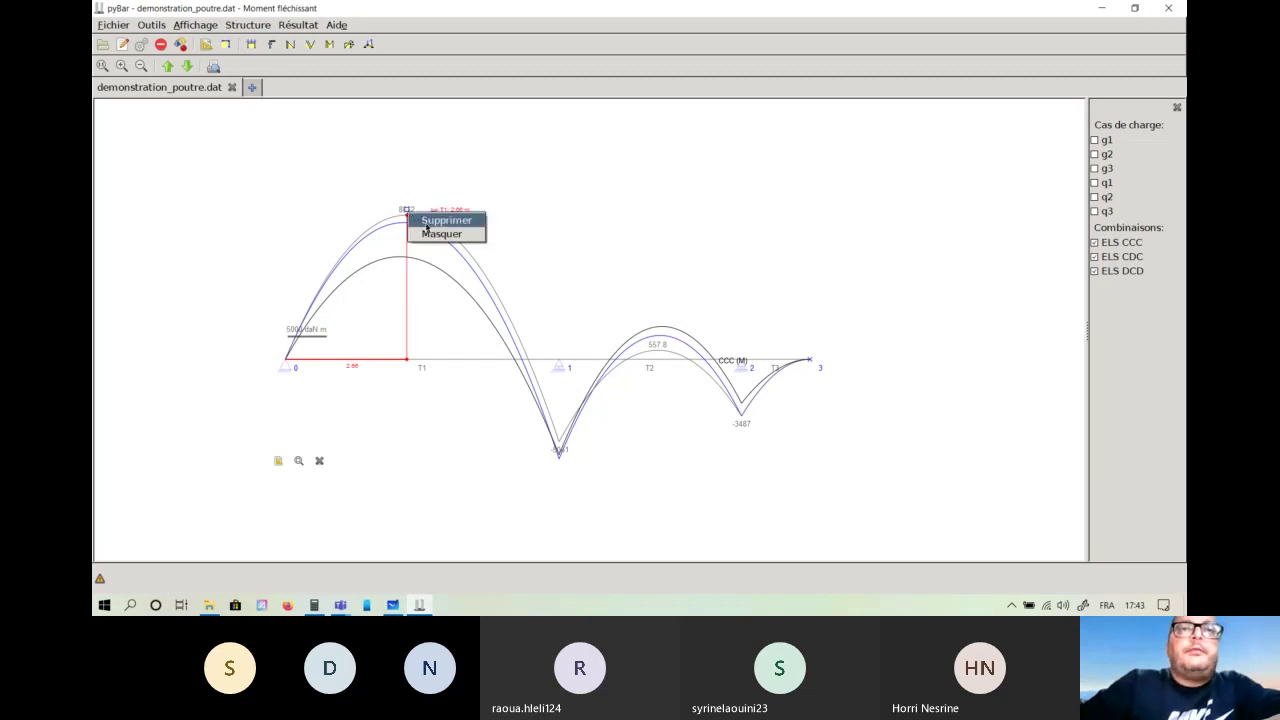
pyautogui.click(430, 221)
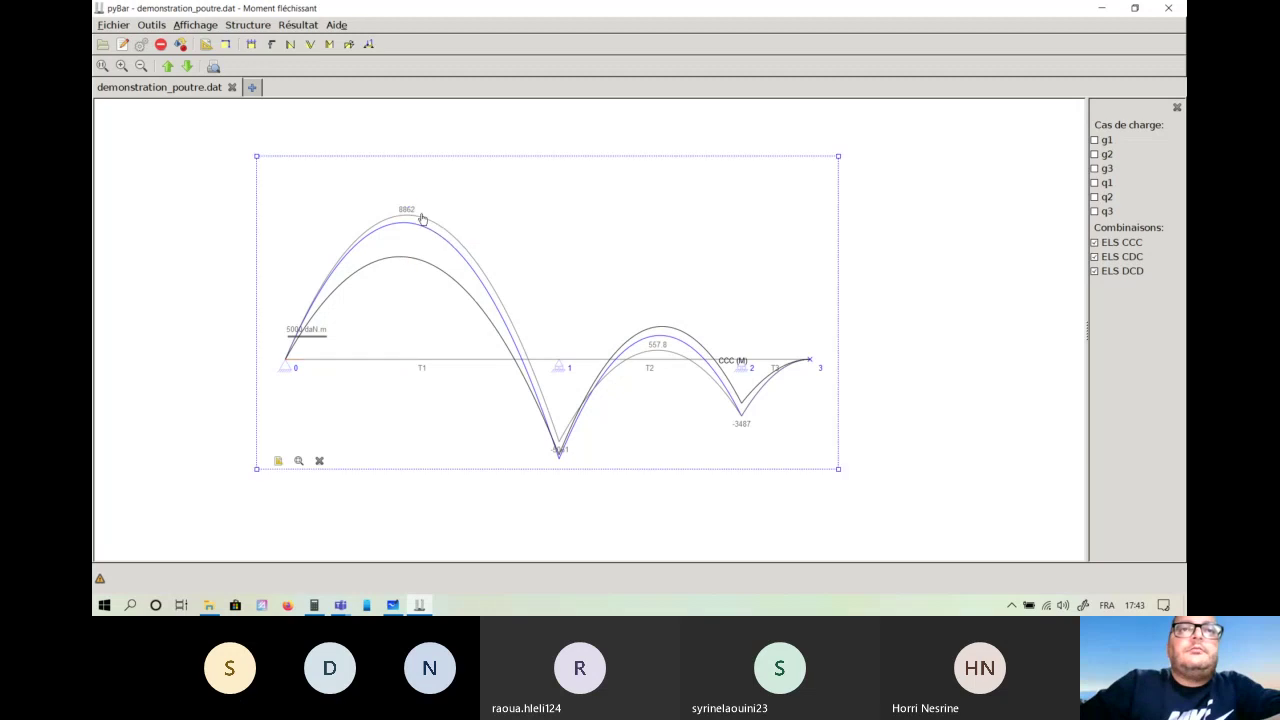
pyautogui.click(407, 217)
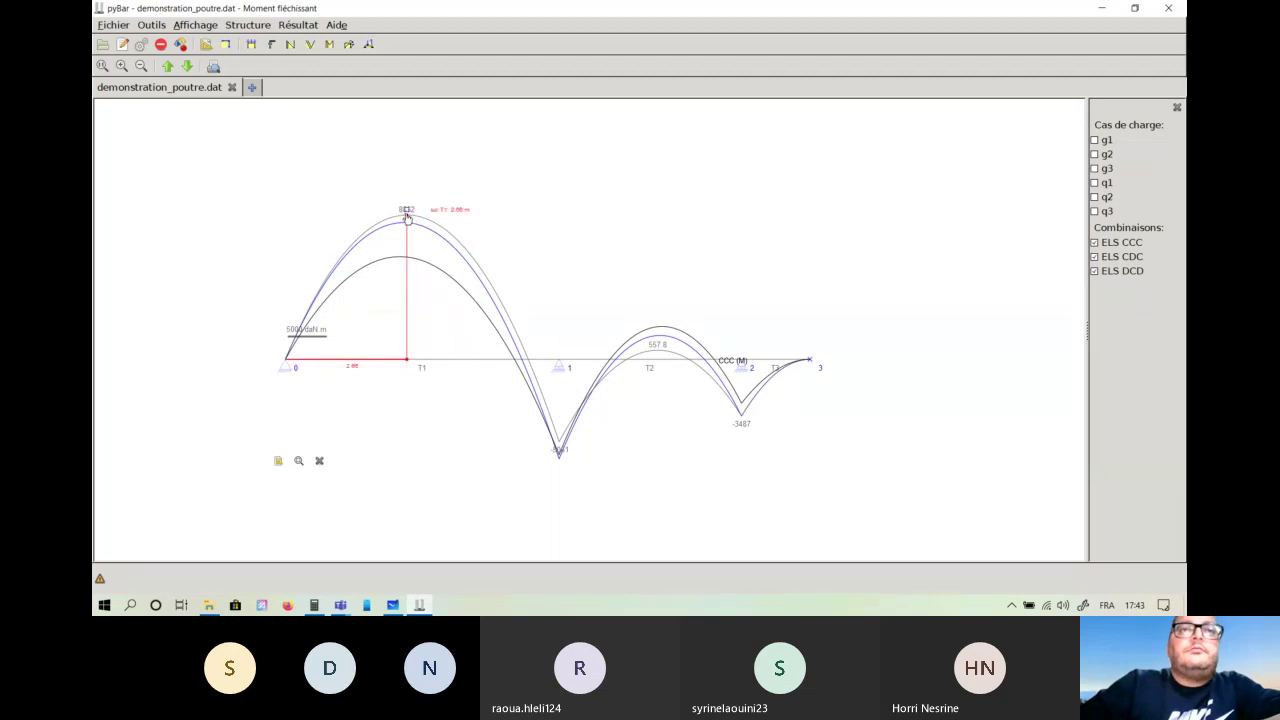
pyautogui.rightClick(406, 217)
pyautogui.click(418, 220)
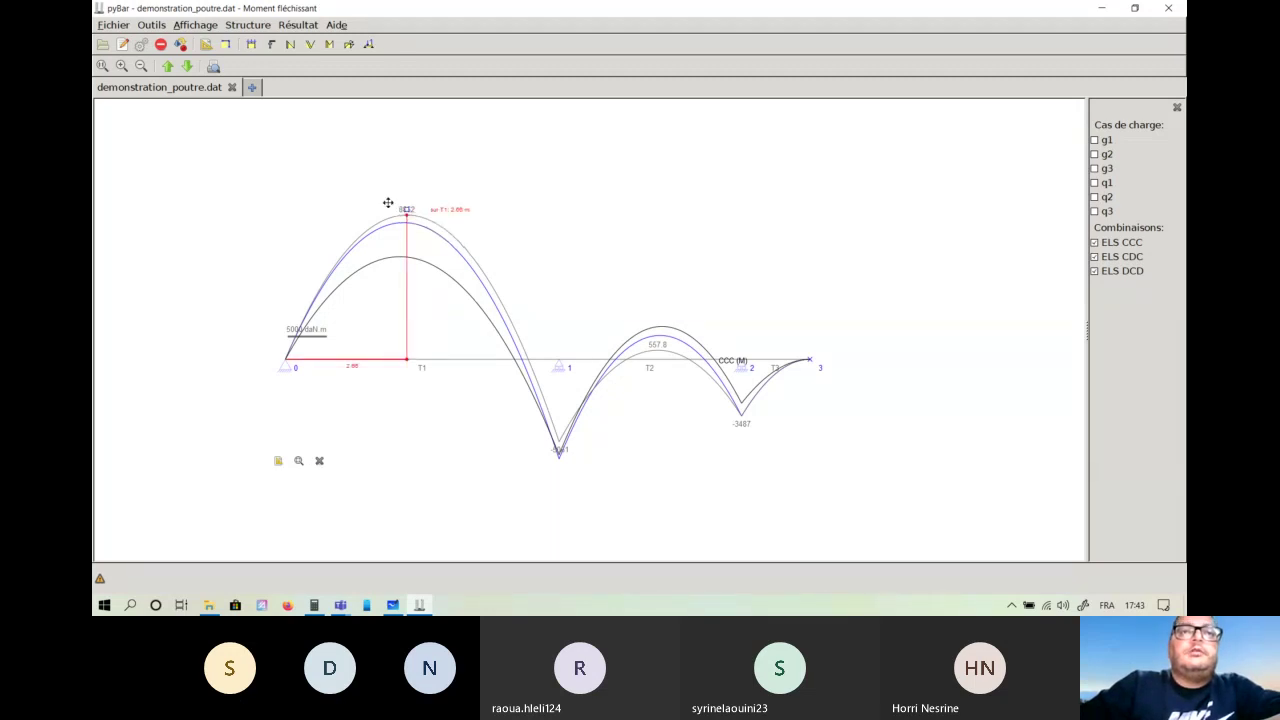
# Enable the Convention inversée option in the study's unit settings and apply it to the results.
pyautogui.click(122, 46)
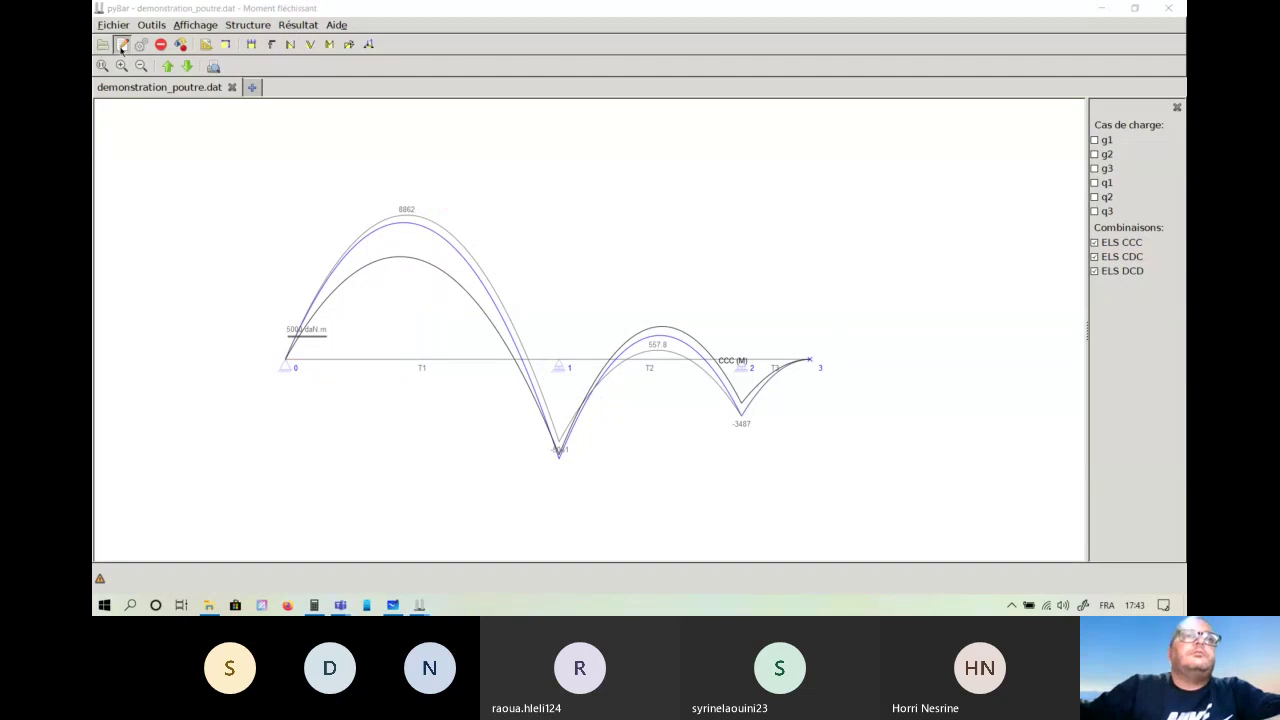
pyautogui.click(185, 358)
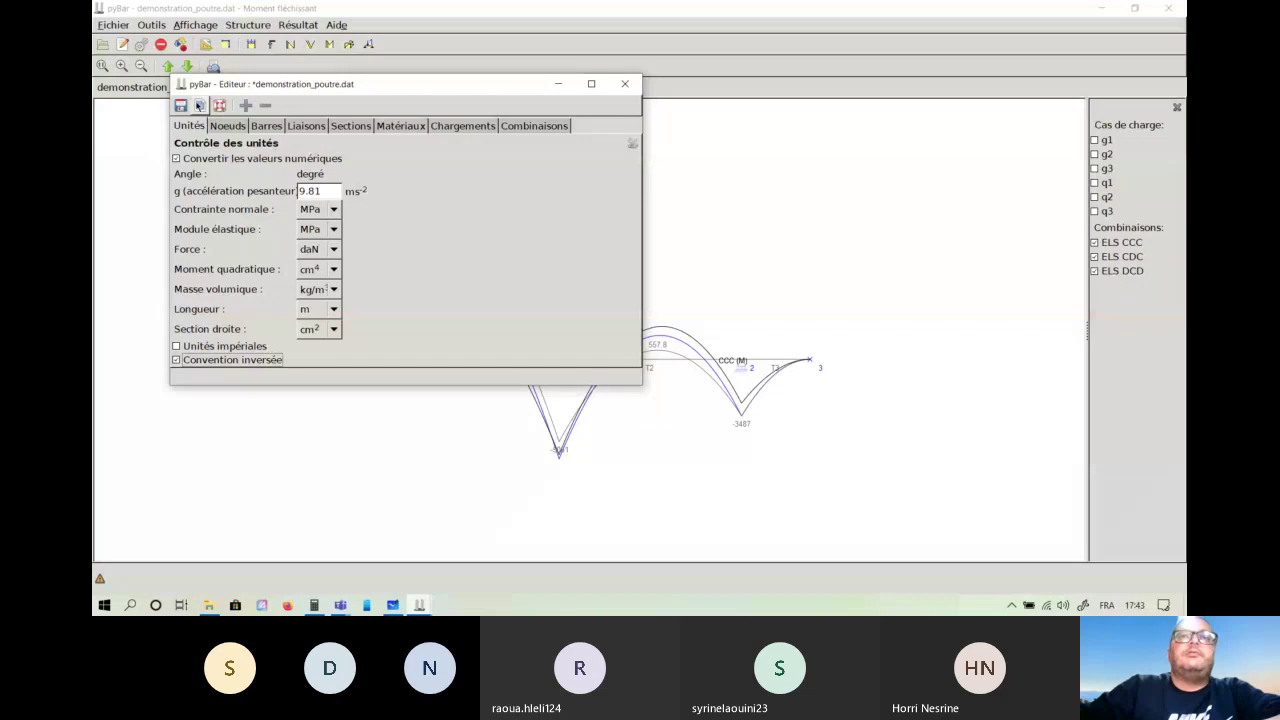
pyautogui.click(199, 105)
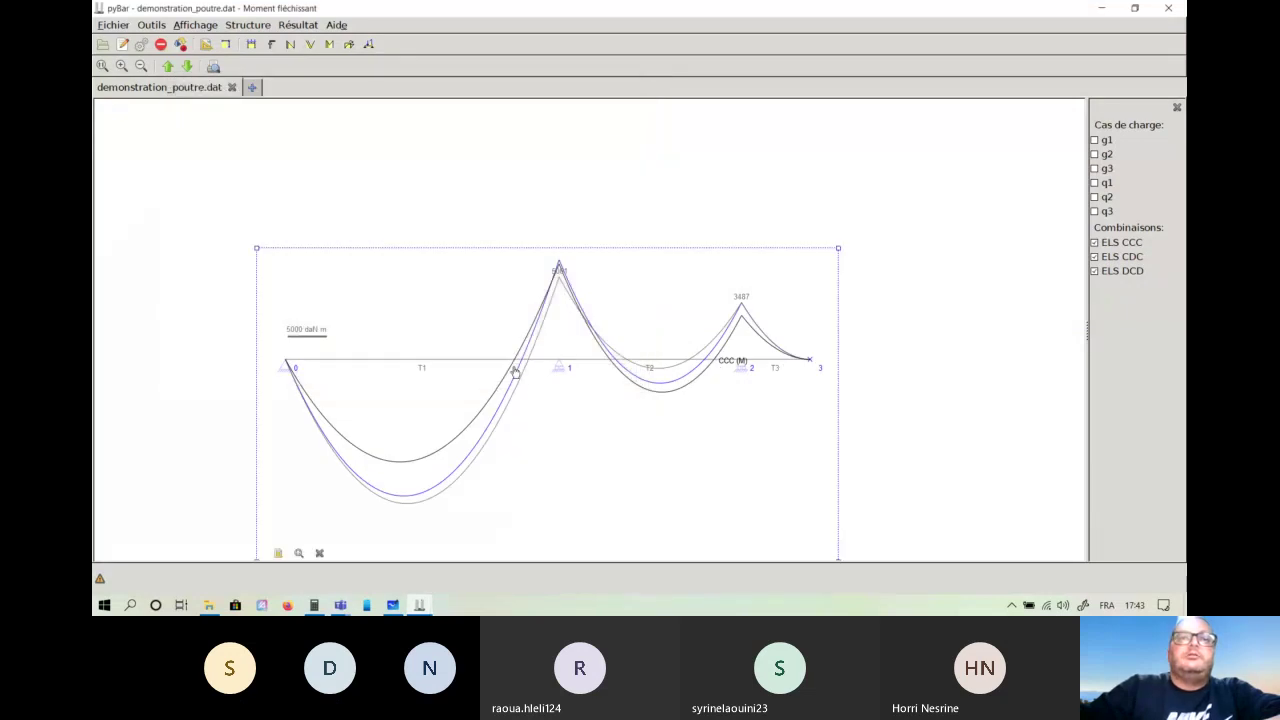
# Recentre the inverted moment diagram and move its 5000 daN.m scale bar above the beam near support 0.
pyautogui.moveTo(508, 334); pyautogui.dragTo(510, 260)
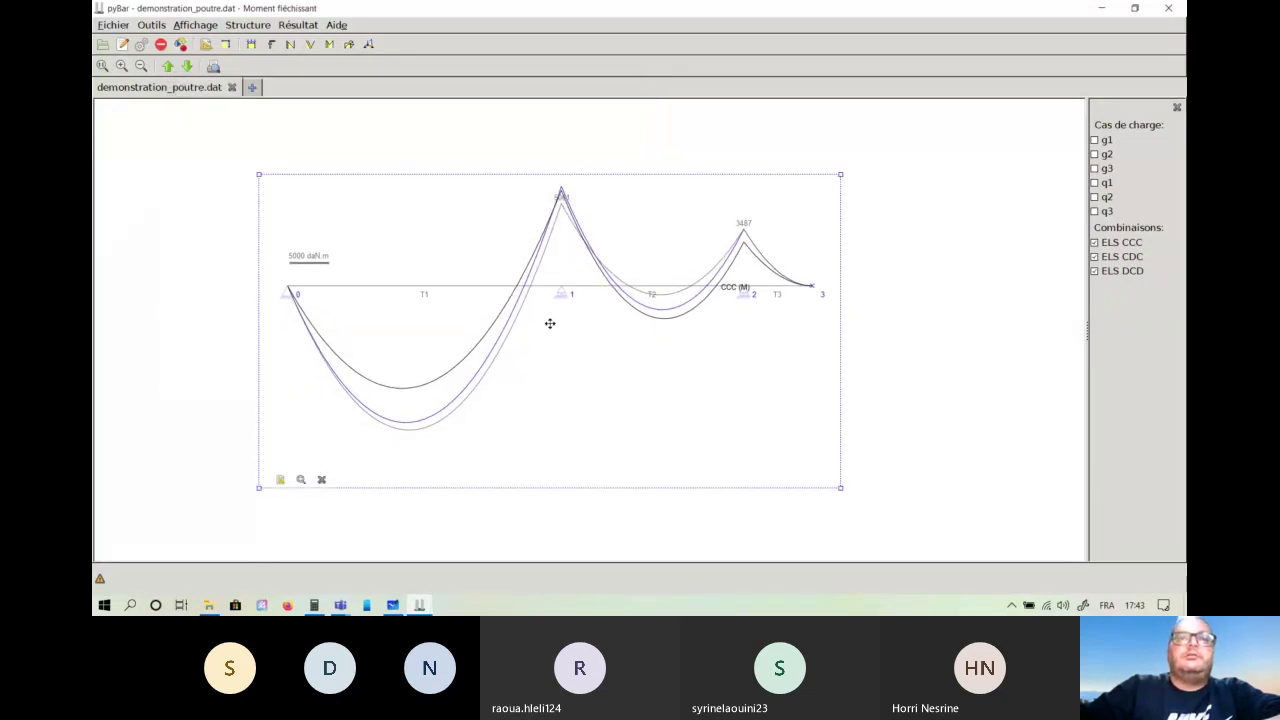
pyautogui.moveTo(550, 323); pyautogui.dragTo(574, 317)
pyautogui.moveTo(332, 252); pyautogui.dragTo(306, 181)
pyautogui.click(608, 277)
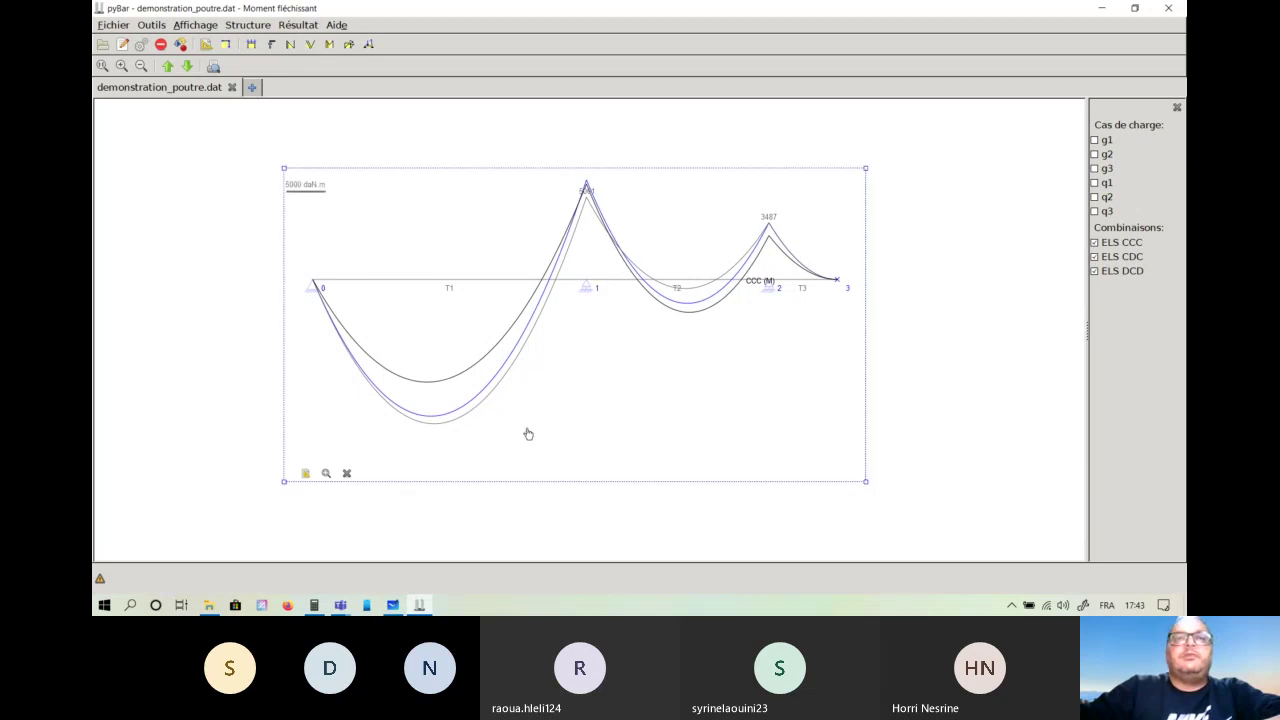
pyautogui.click(670, 341)
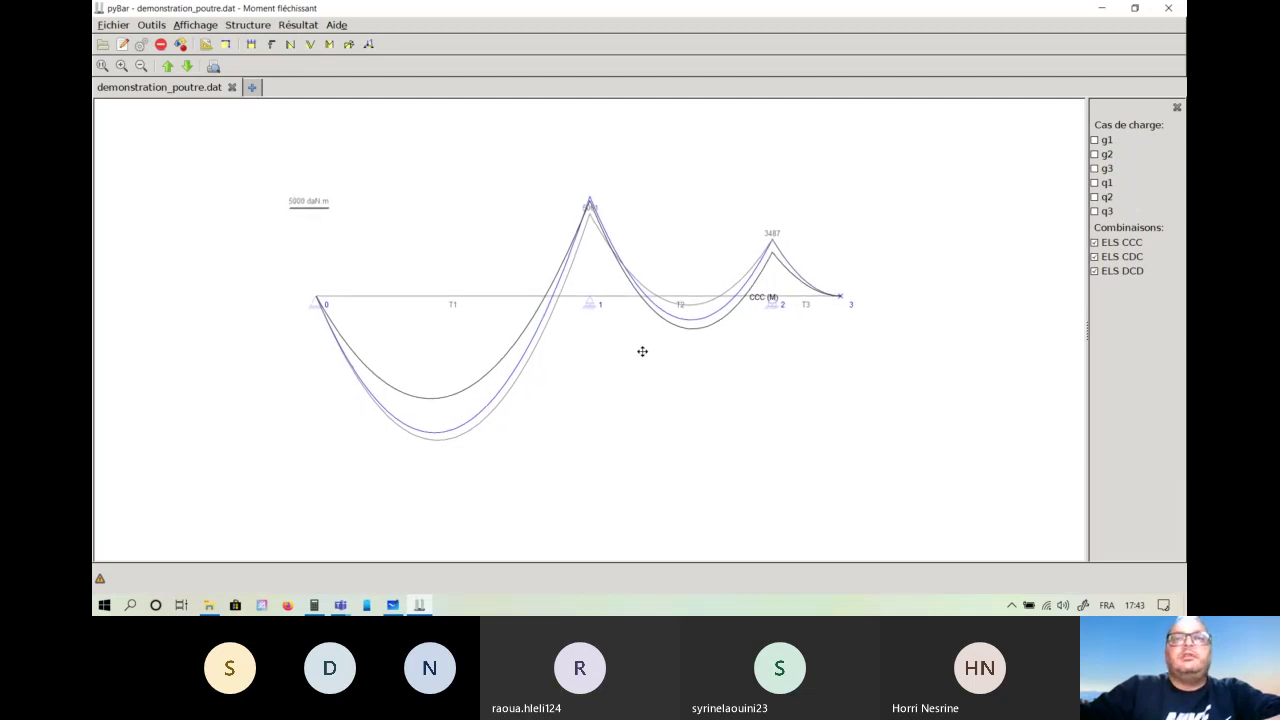
# Start exporting the combined moment diagram as a JPEG image named demo_poutre_diagramme.
pyautogui.click(110, 24)
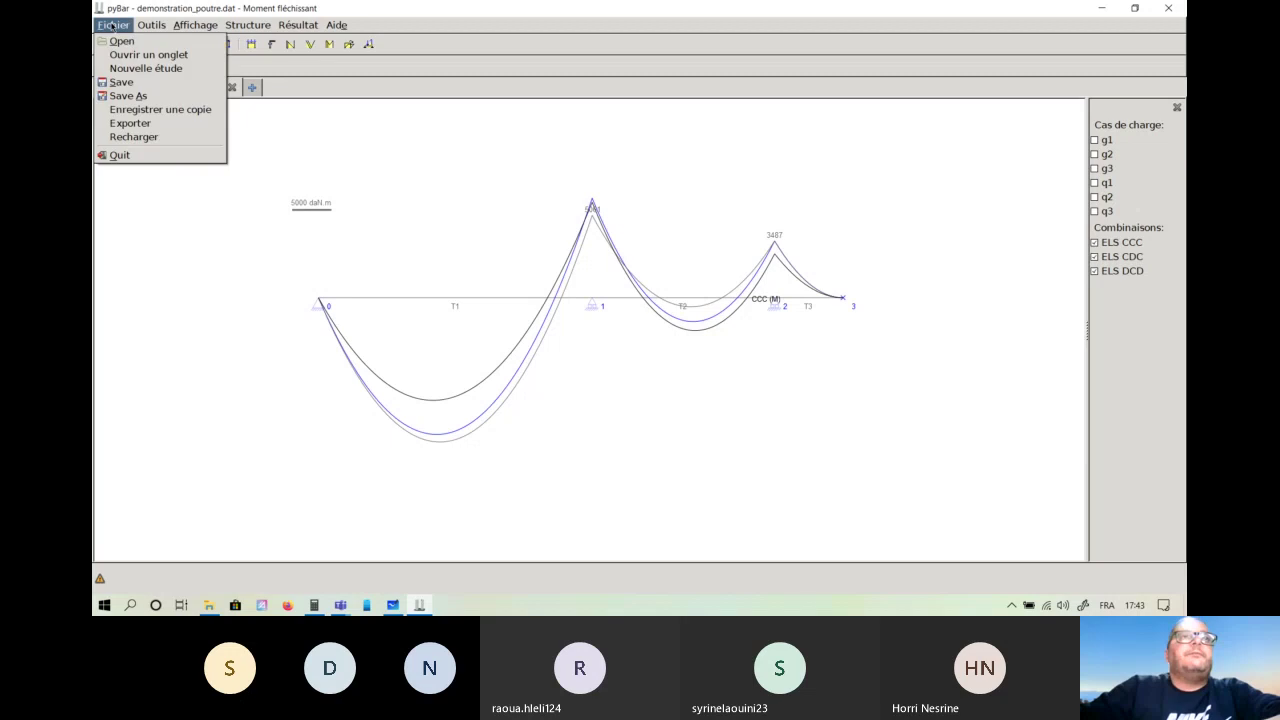
pyautogui.click(160, 125)
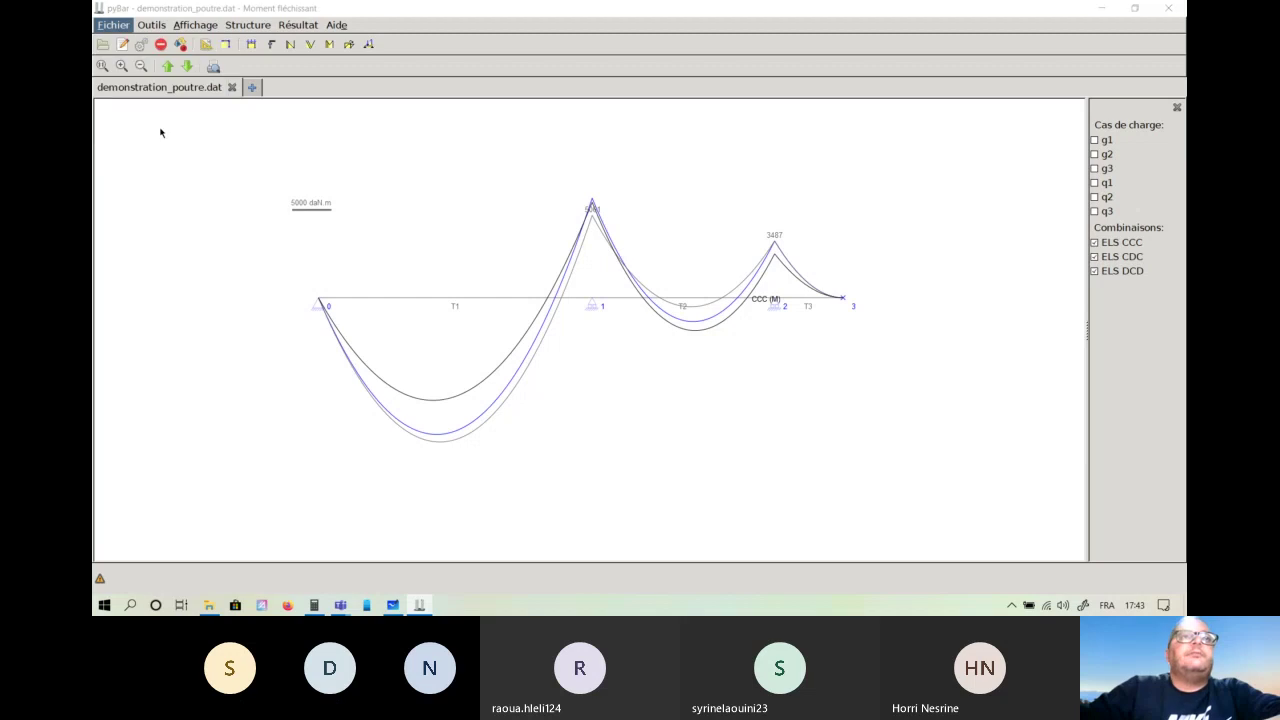
pyautogui.moveTo(343, 106); pyautogui.dragTo(515, 120)
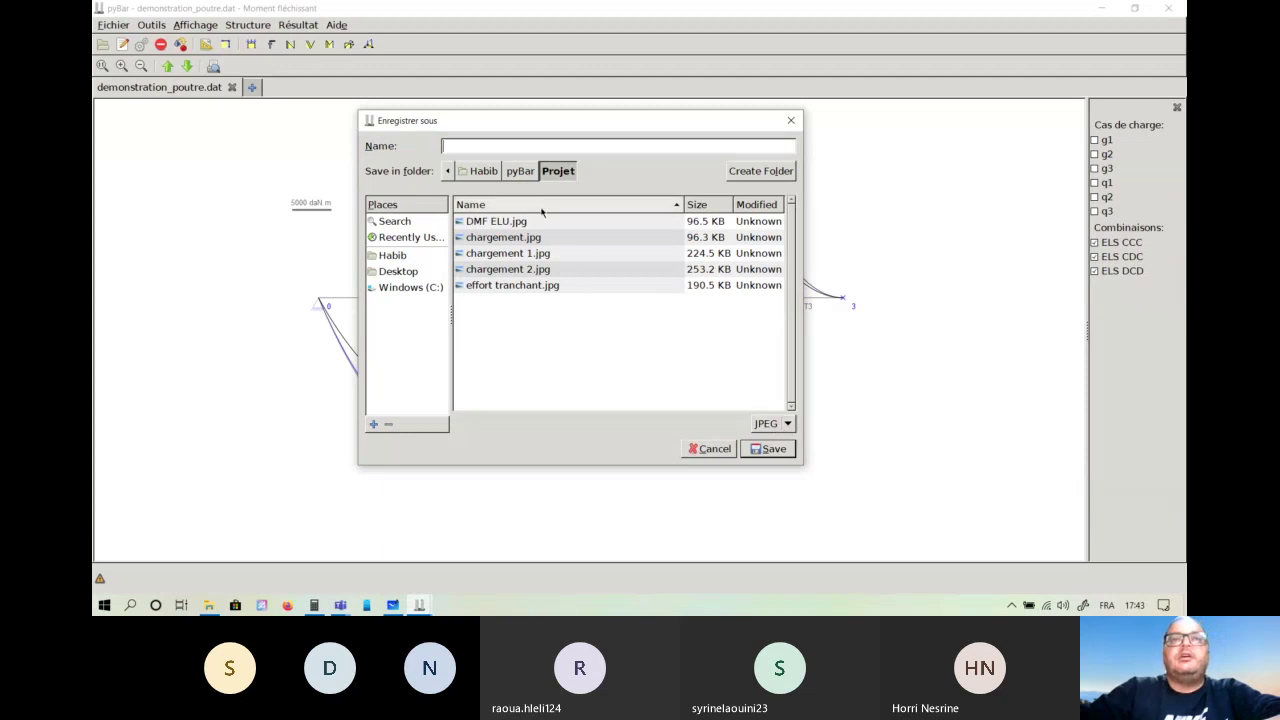
pyautogui.click(772, 424)
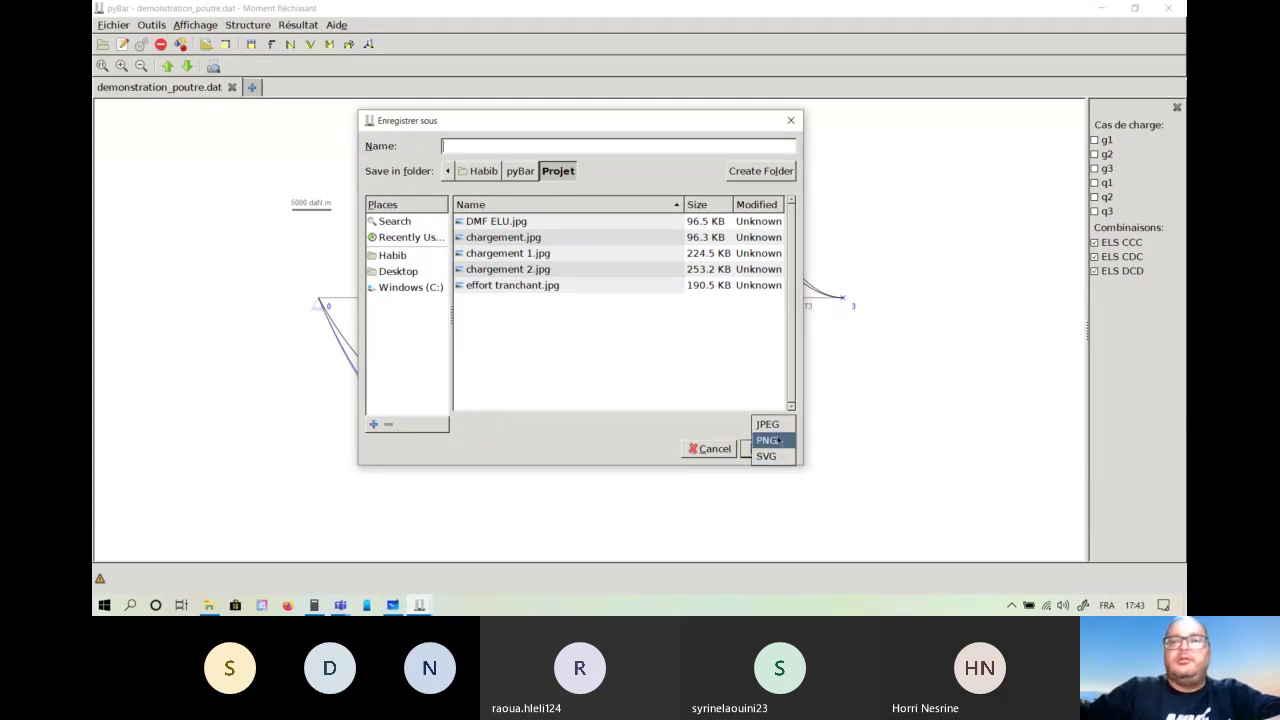
pyautogui.click(776, 426)
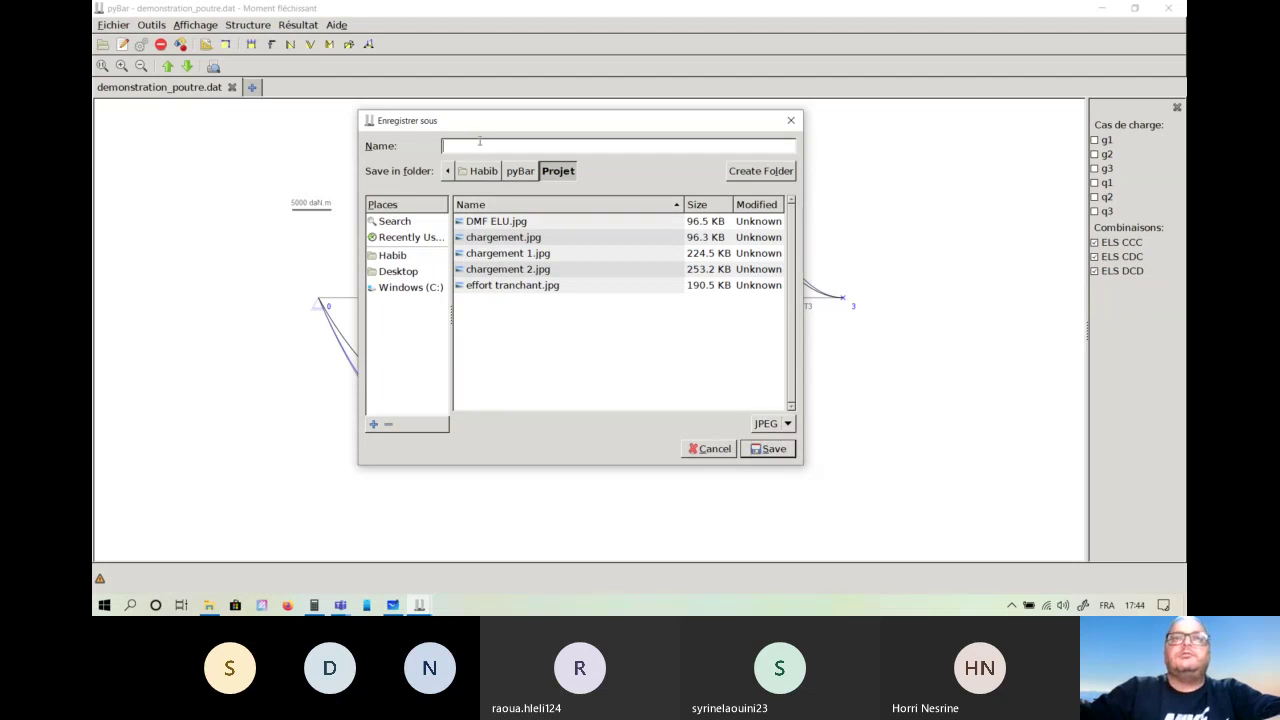
pyautogui.write('demo_')
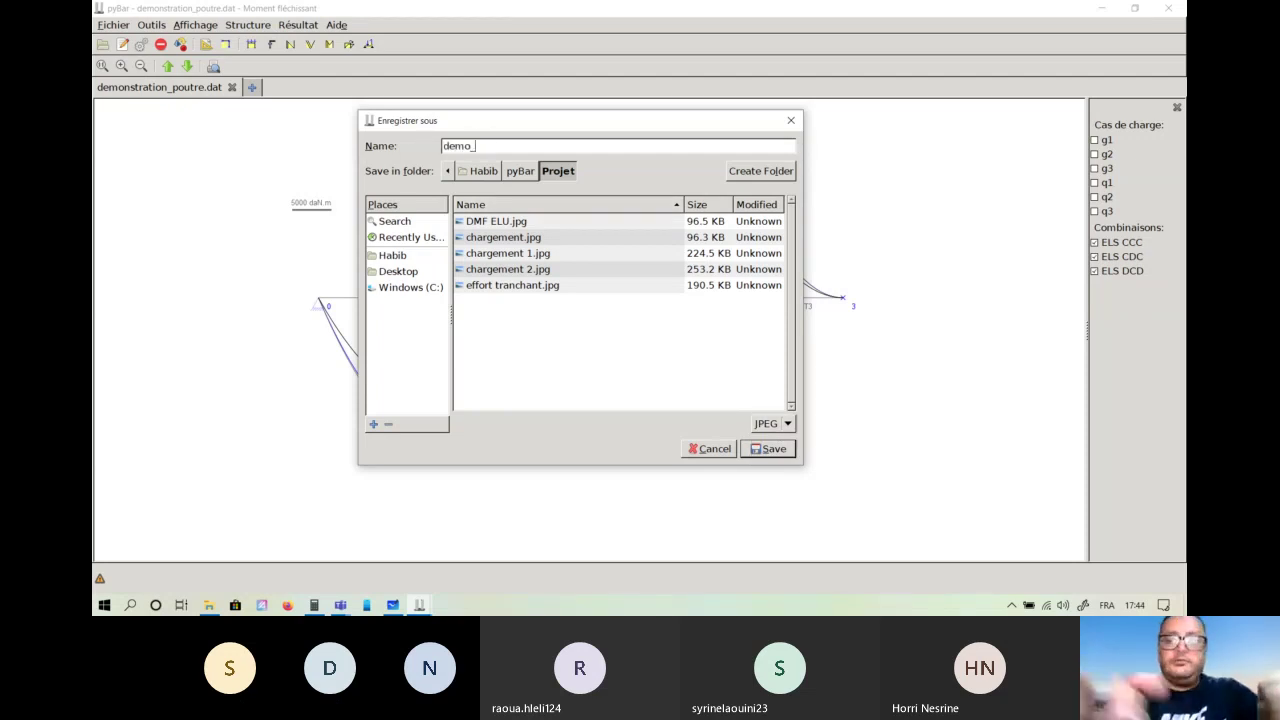
pyautogui.write('po')
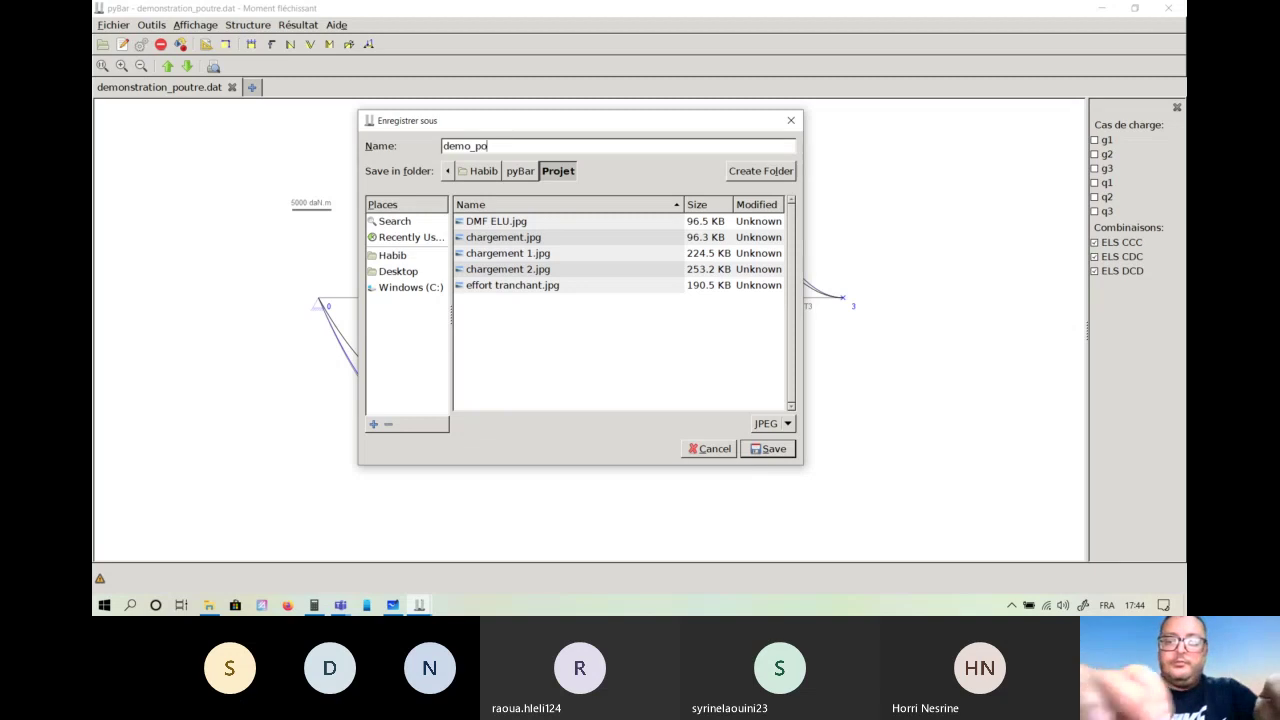
pyautogui.write('utre_diagramme')
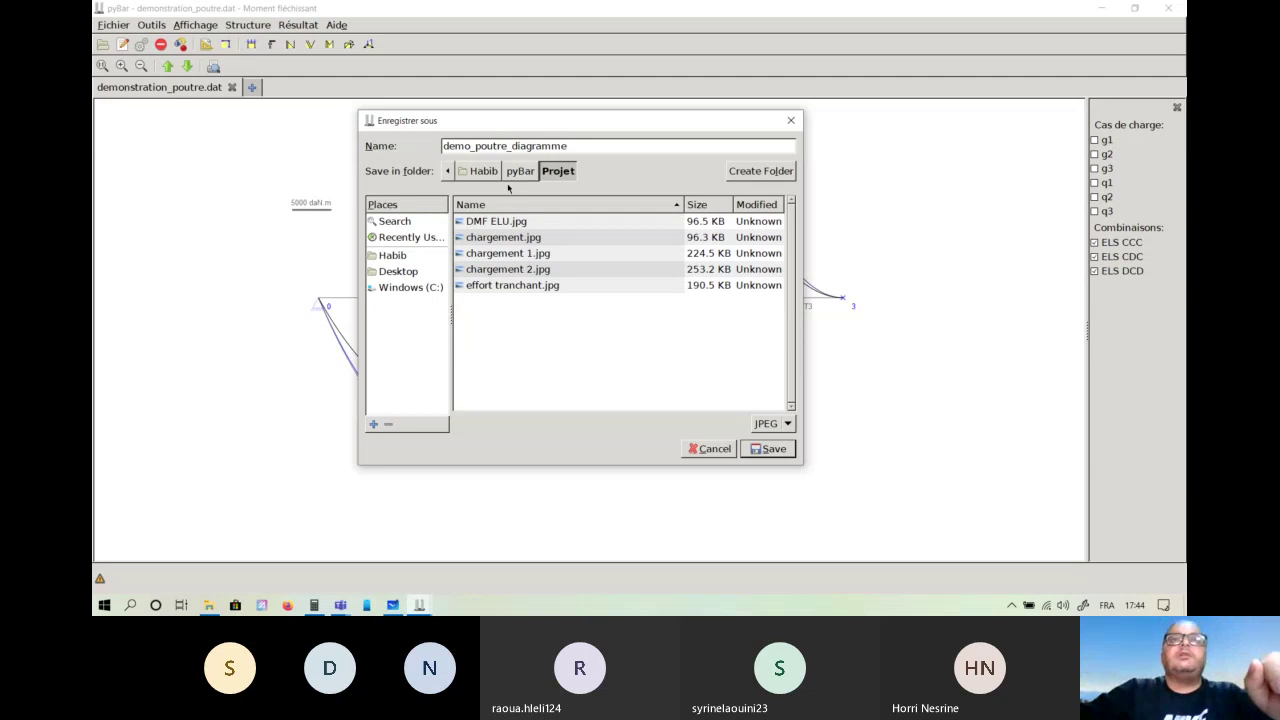
# Save the exported image in the Desktop folder with a bitmap resolution of 100.
pyautogui.click(398, 274)
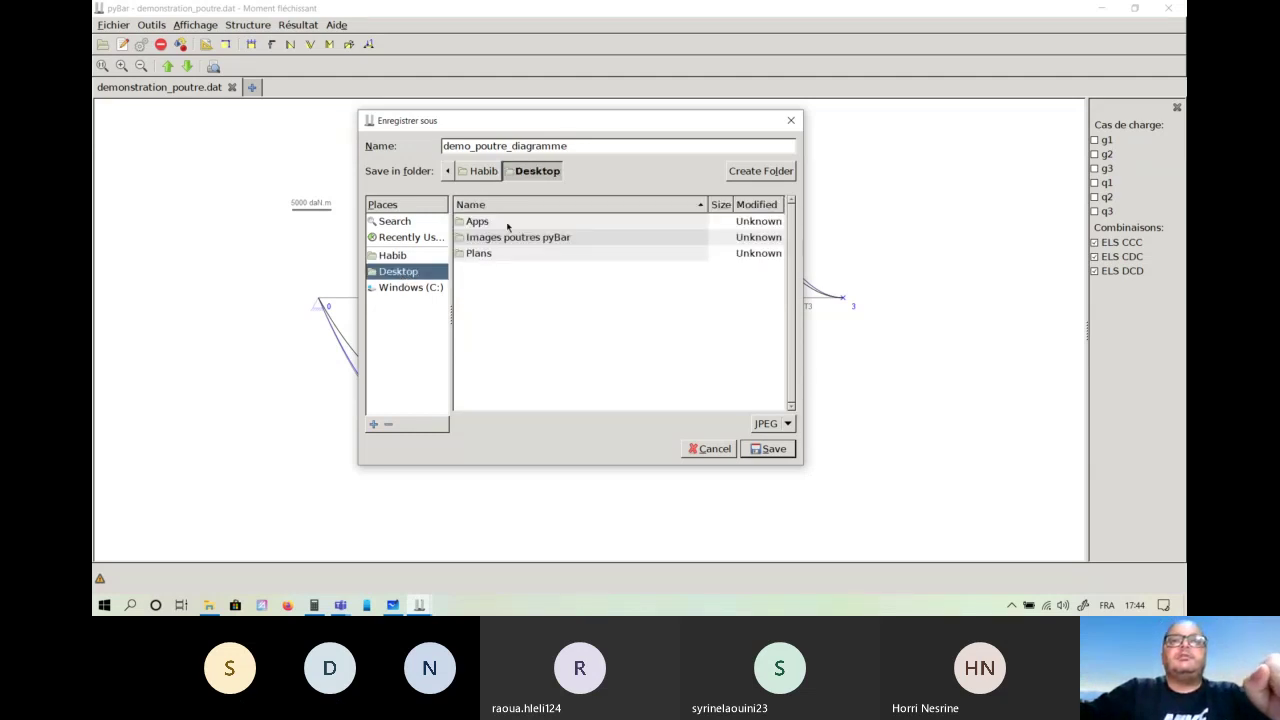
pyautogui.click(771, 449)
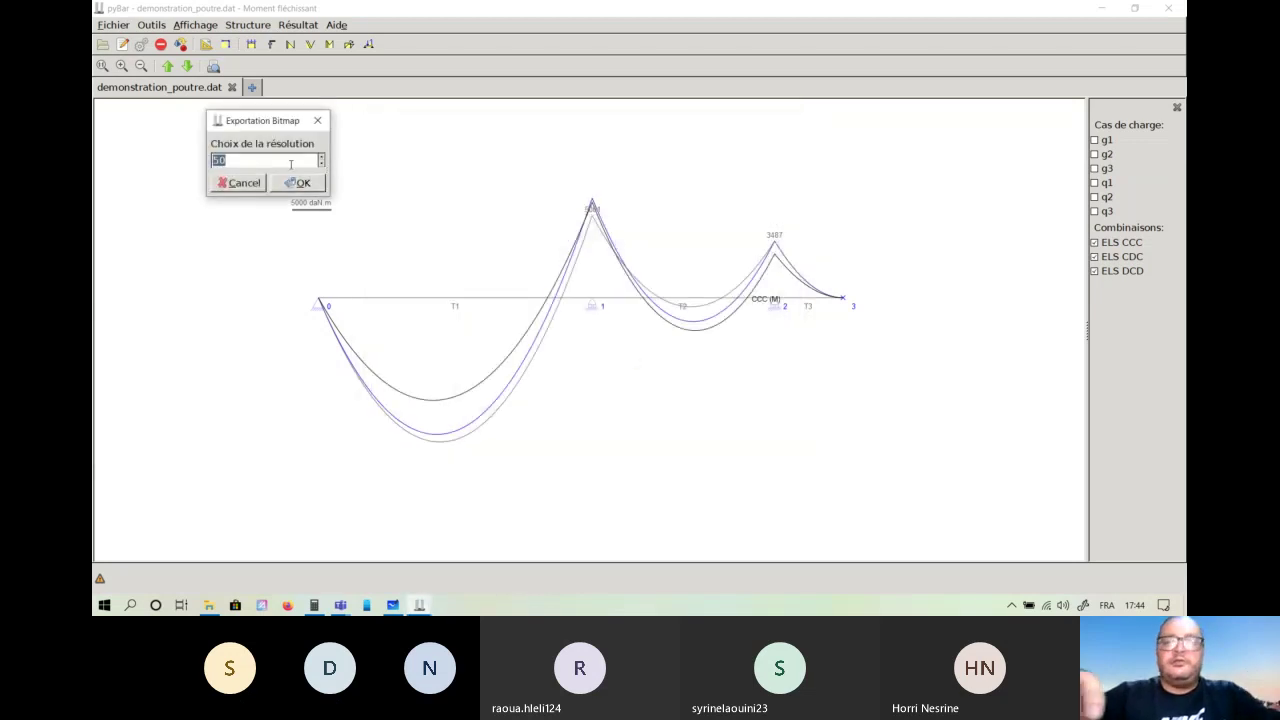
pyautogui.write('100')
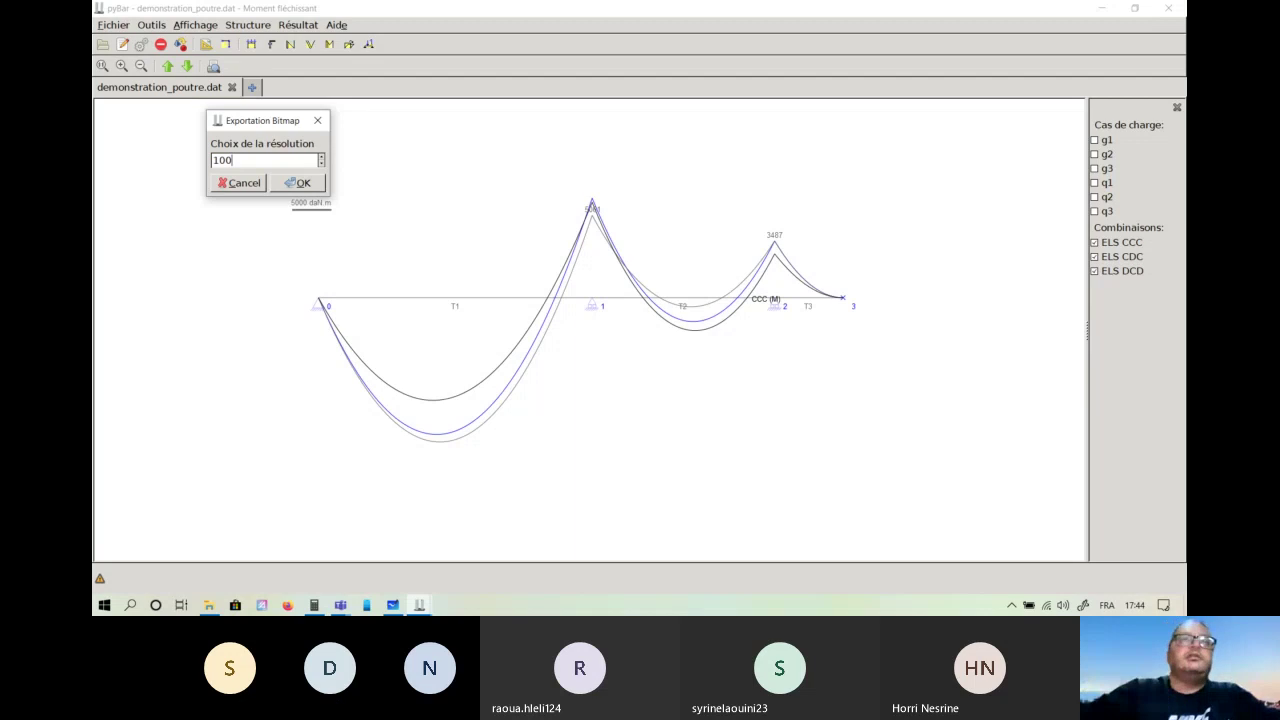
pyautogui.click(298, 183)
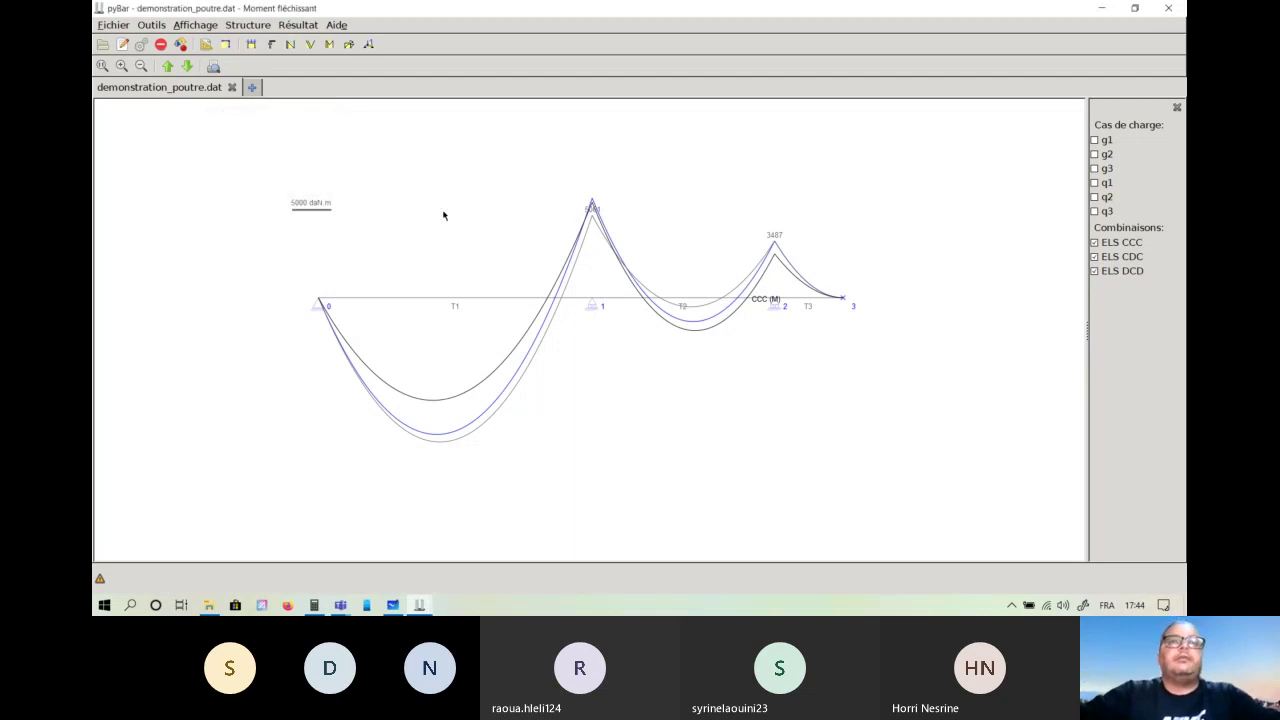
# Minimize pyBar, switch to Firefox and go to drive.google.com.
pyautogui.click(1105, 8)
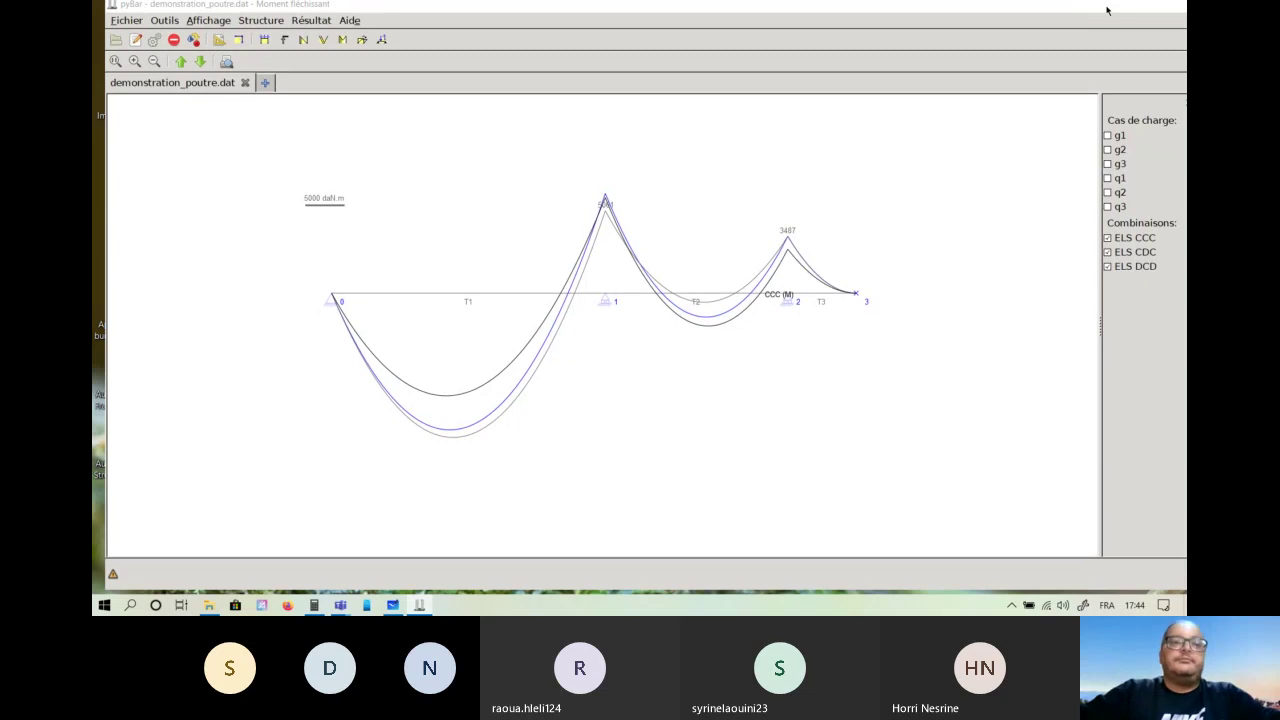
pyautogui.click(1107, 10)
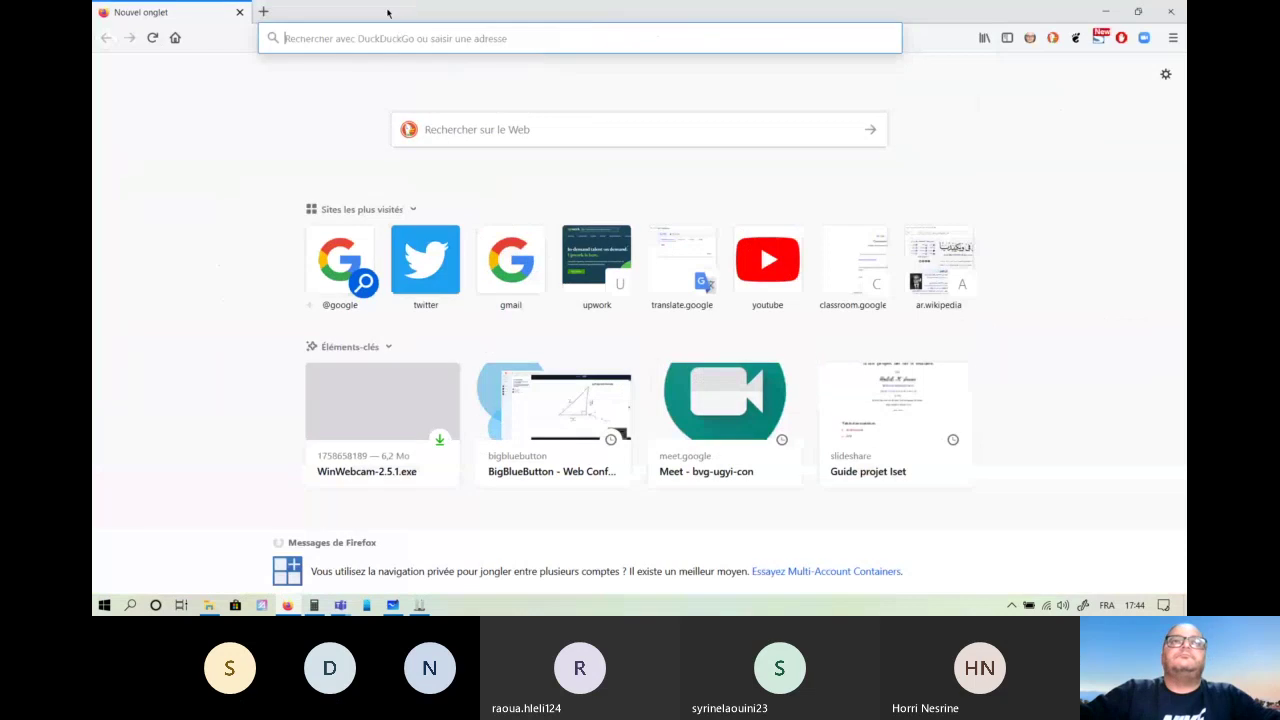
pyautogui.click(282, 37)
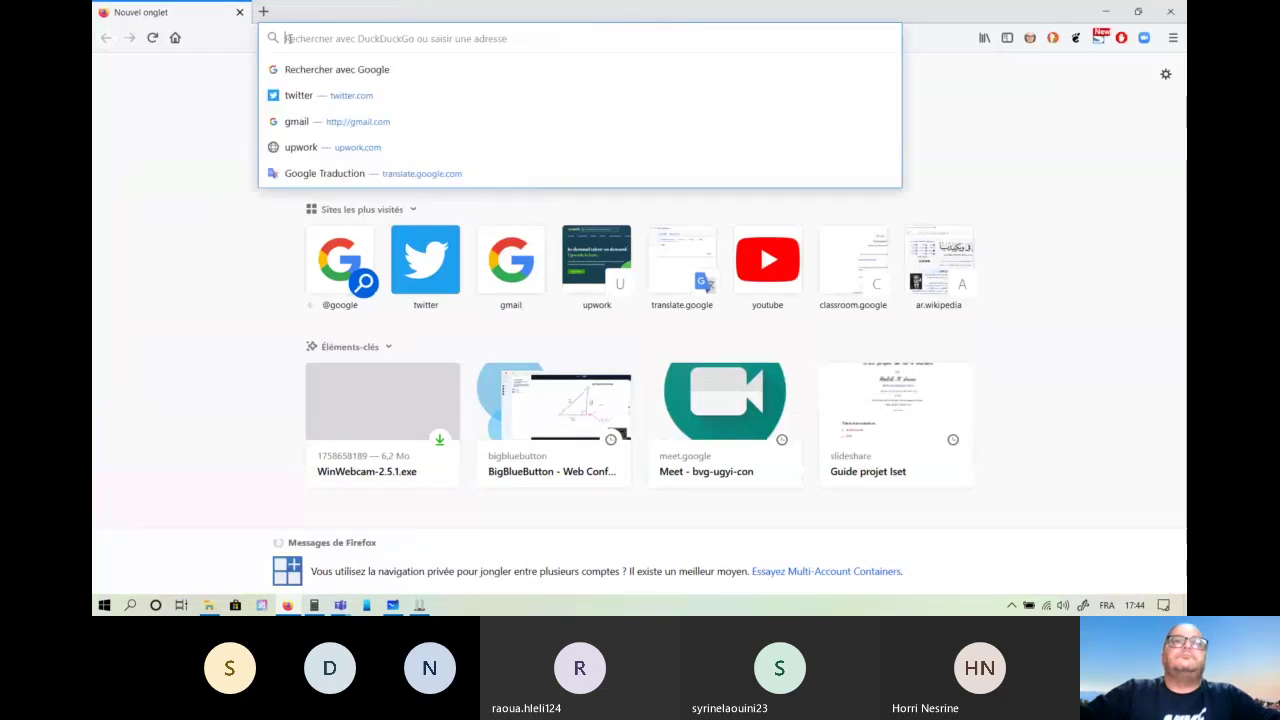
pyautogui.write('drive.google.com/')
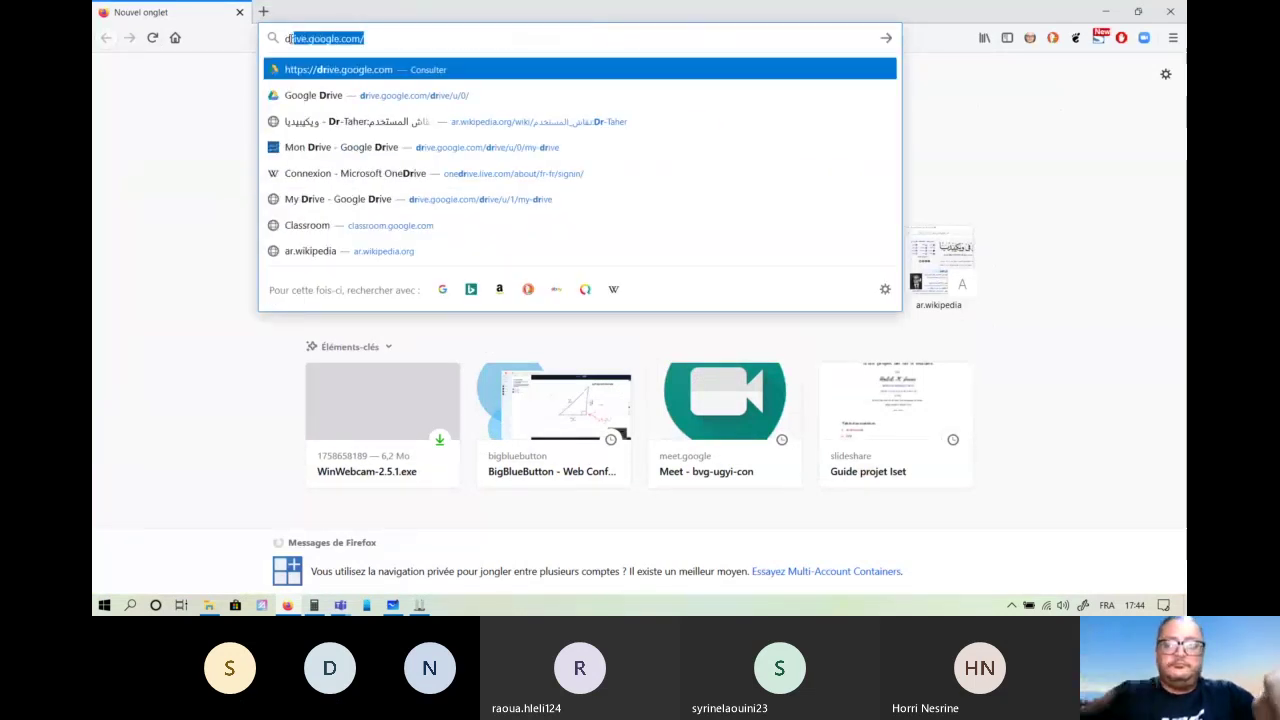
pyautogui.press('Return')
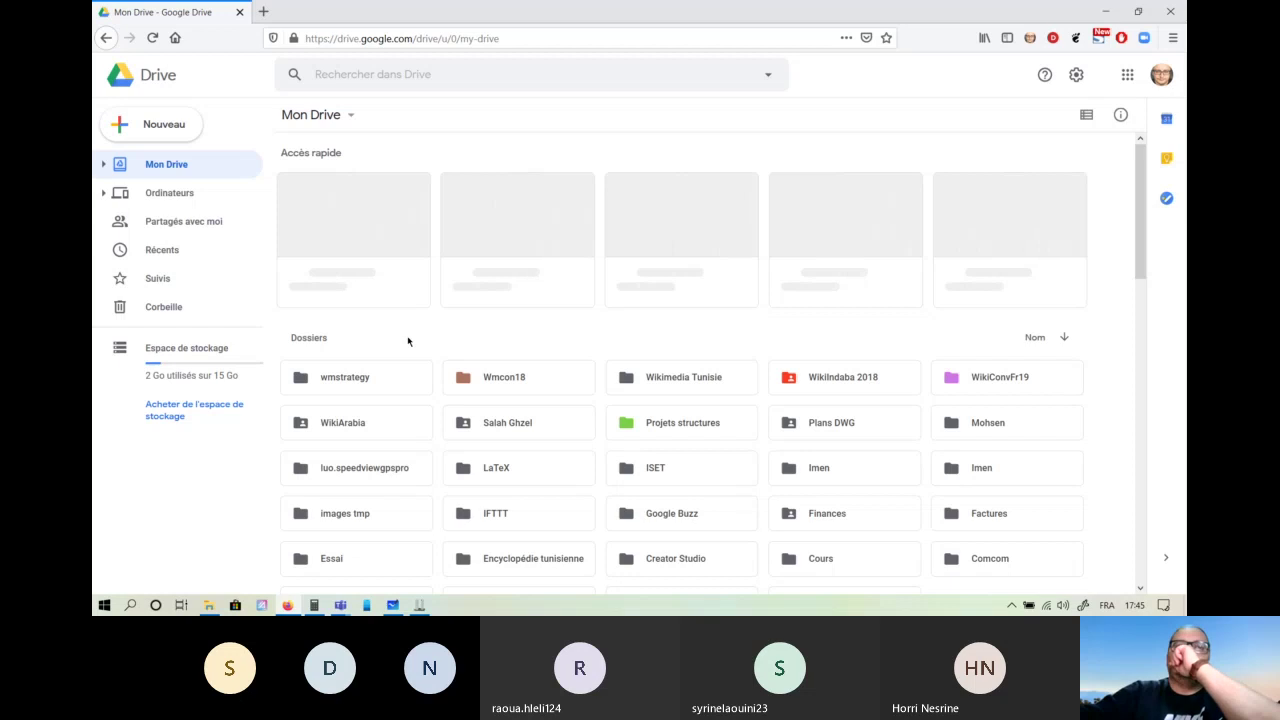
# Find the Agenda PFE document in Mon Drive and open it in Google Docs.
pyautogui.scroll(-2, 407, 335)
pyautogui.scroll(2, 405, 332)
pyautogui.scroll(-5, 400, 336)
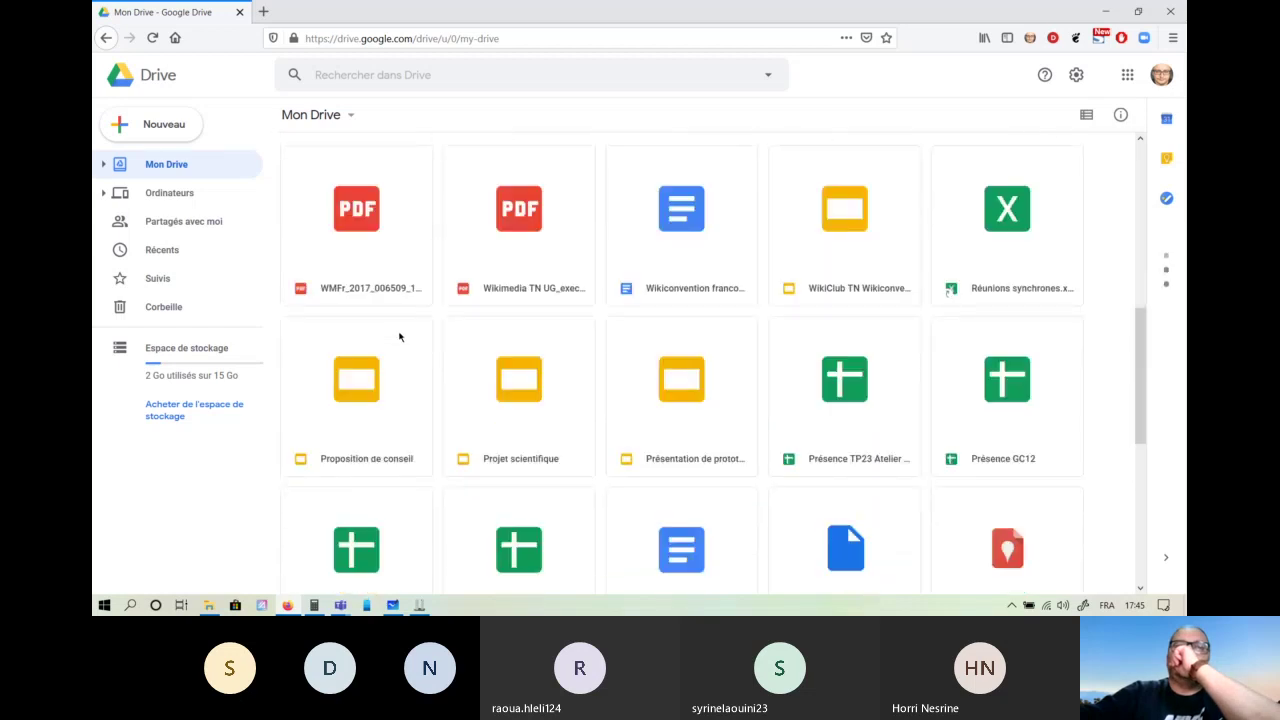
pyautogui.scroll(-1, 399, 337)
pyautogui.scroll(8, 399, 337)
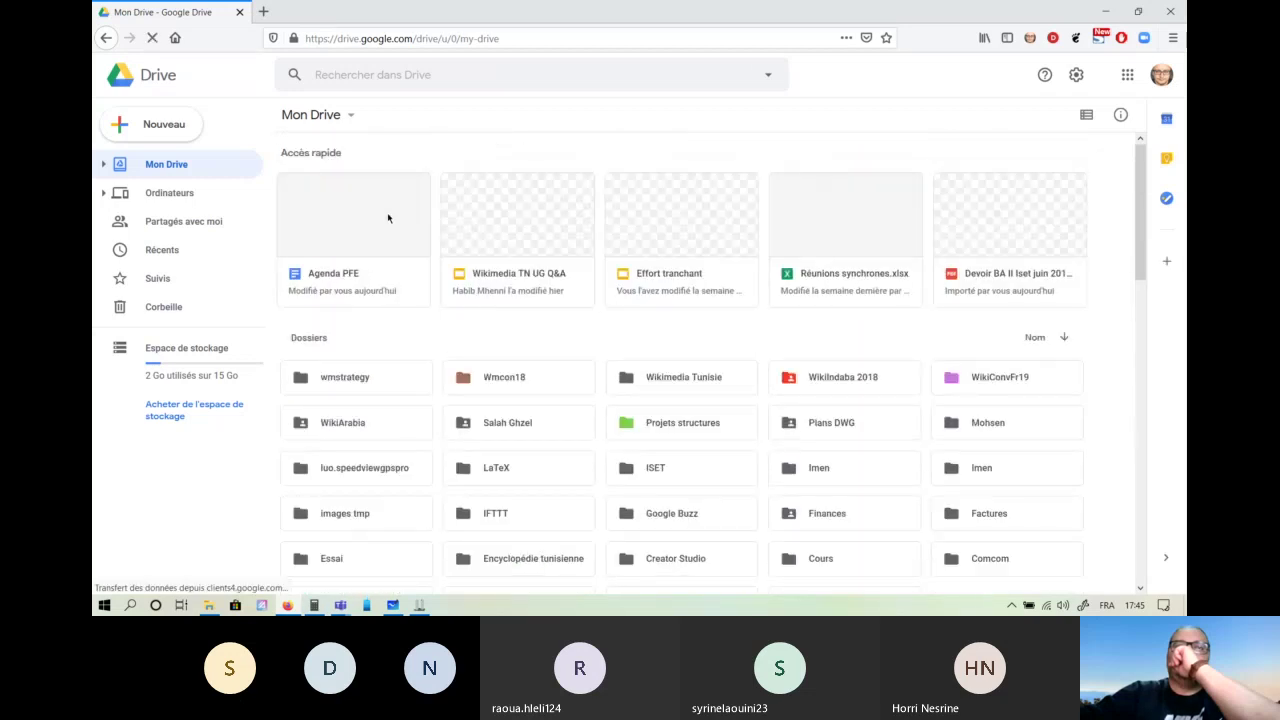
pyautogui.click(366, 228)
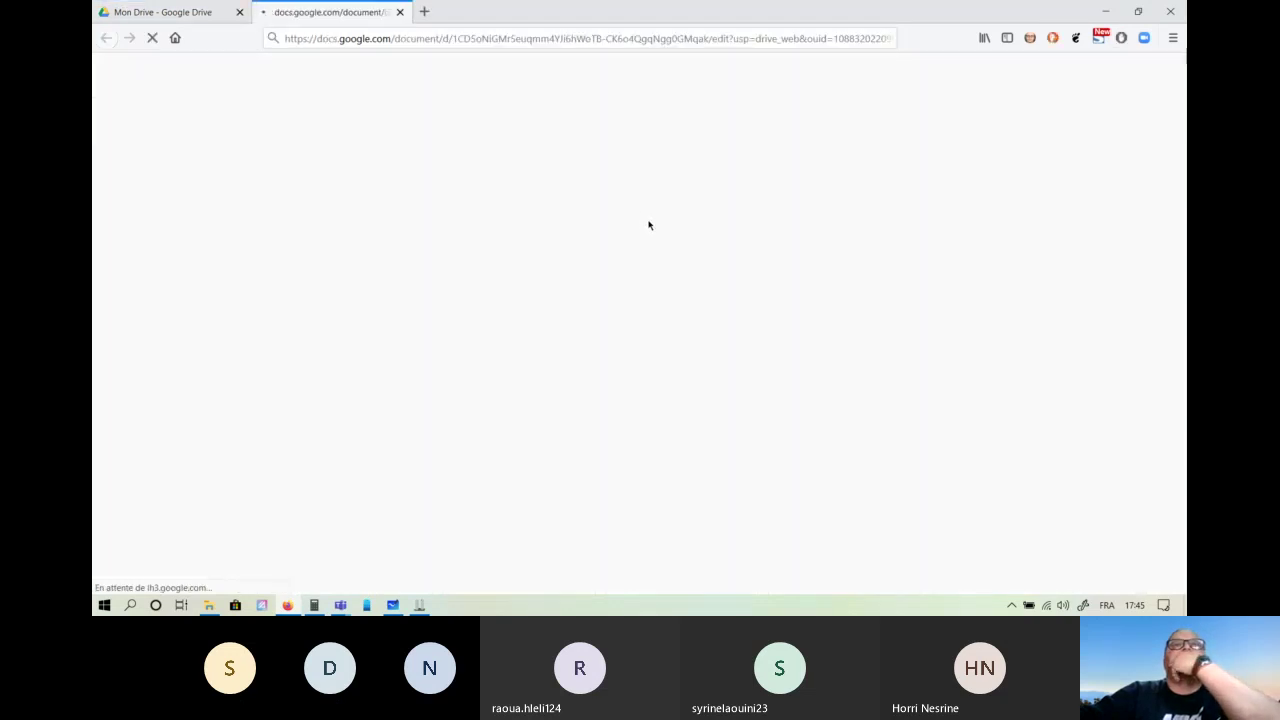
pyautogui.click(187, 14)
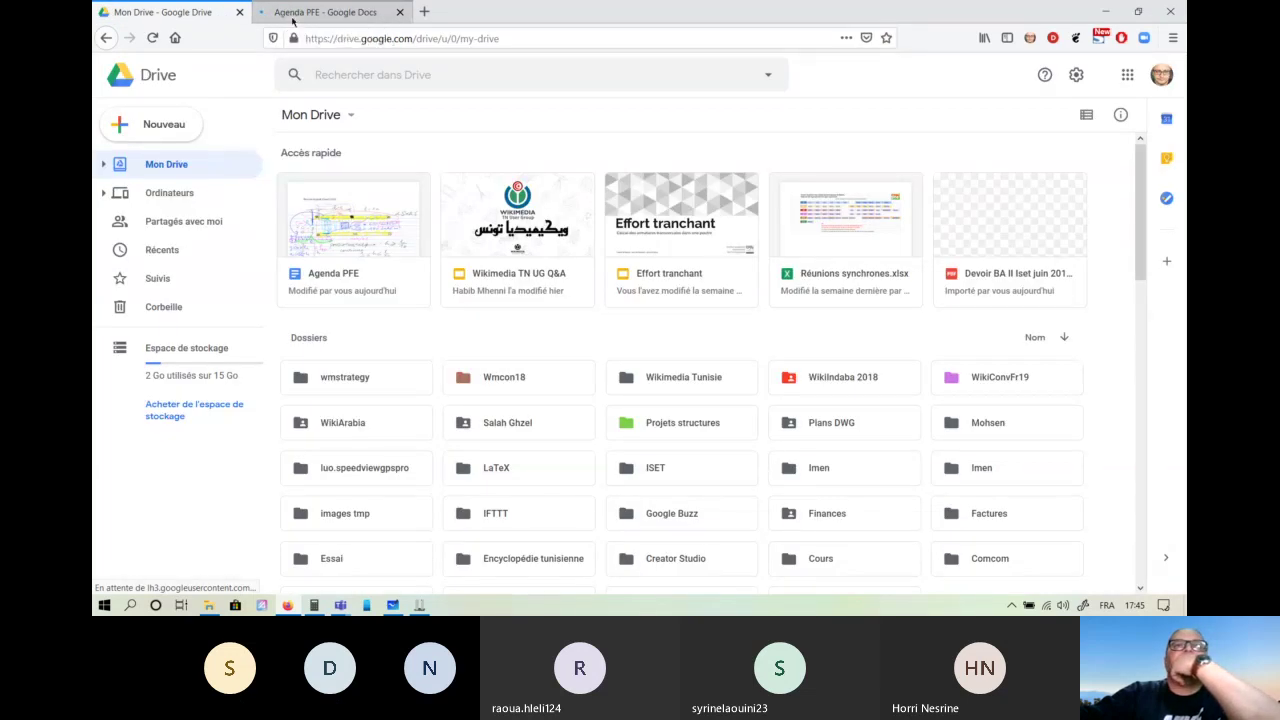
pyautogui.click(299, 14)
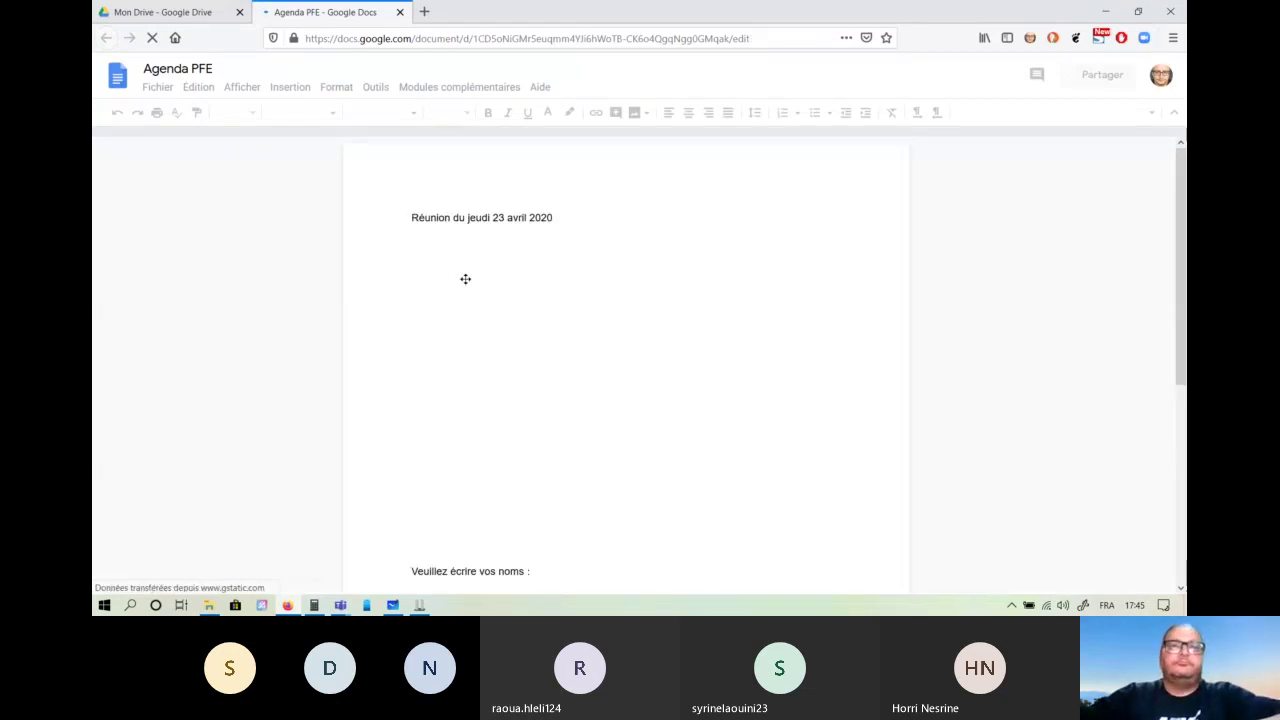
# Insert a page break after the Groupe E list and write the unbulleted line "Diagramme des moments fléchisants :" on the new page.
pyautogui.scroll(-3, 464, 280)
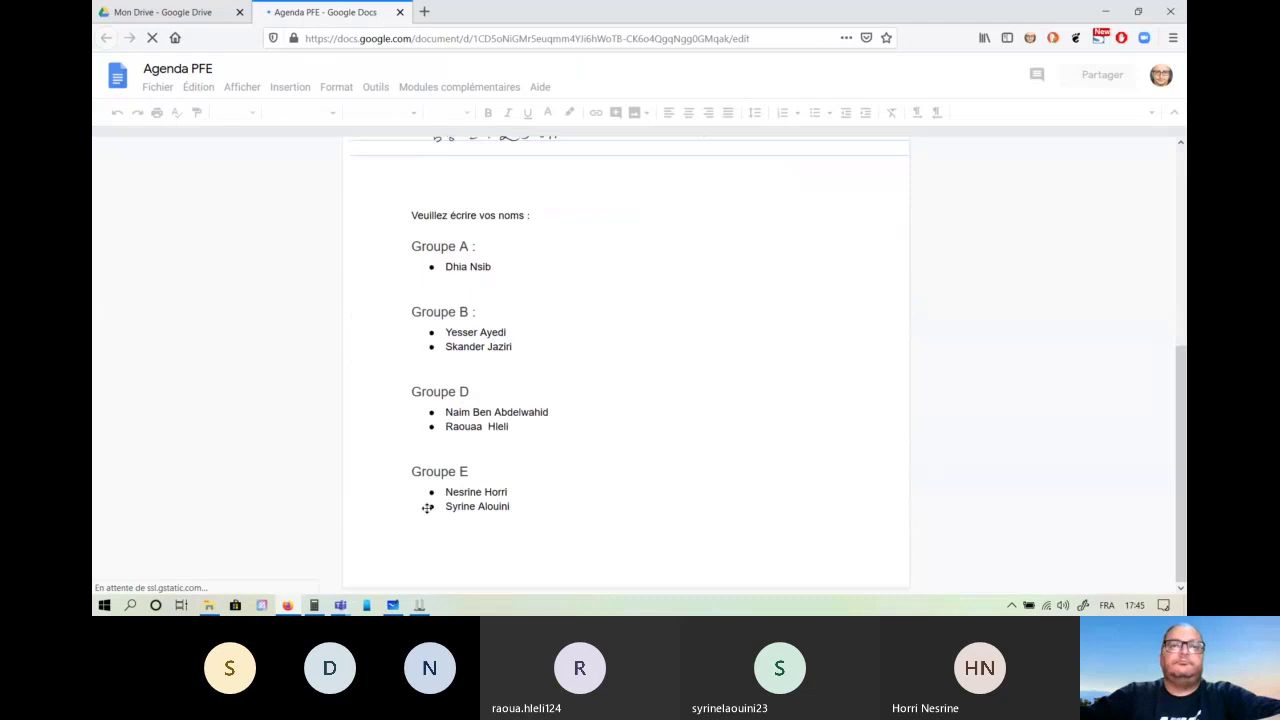
pyautogui.click(522, 506)
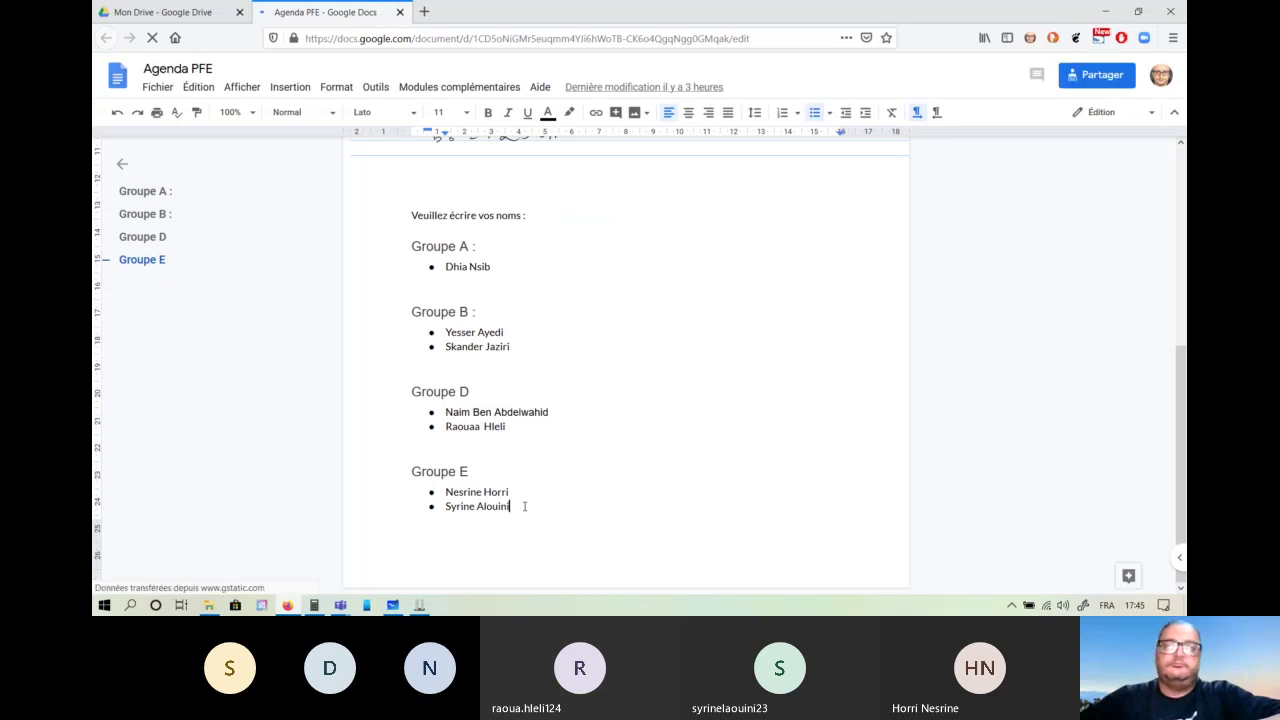
pyautogui.hotkey('ctrl', 'Return')
pyautogui.press('BackSpace')
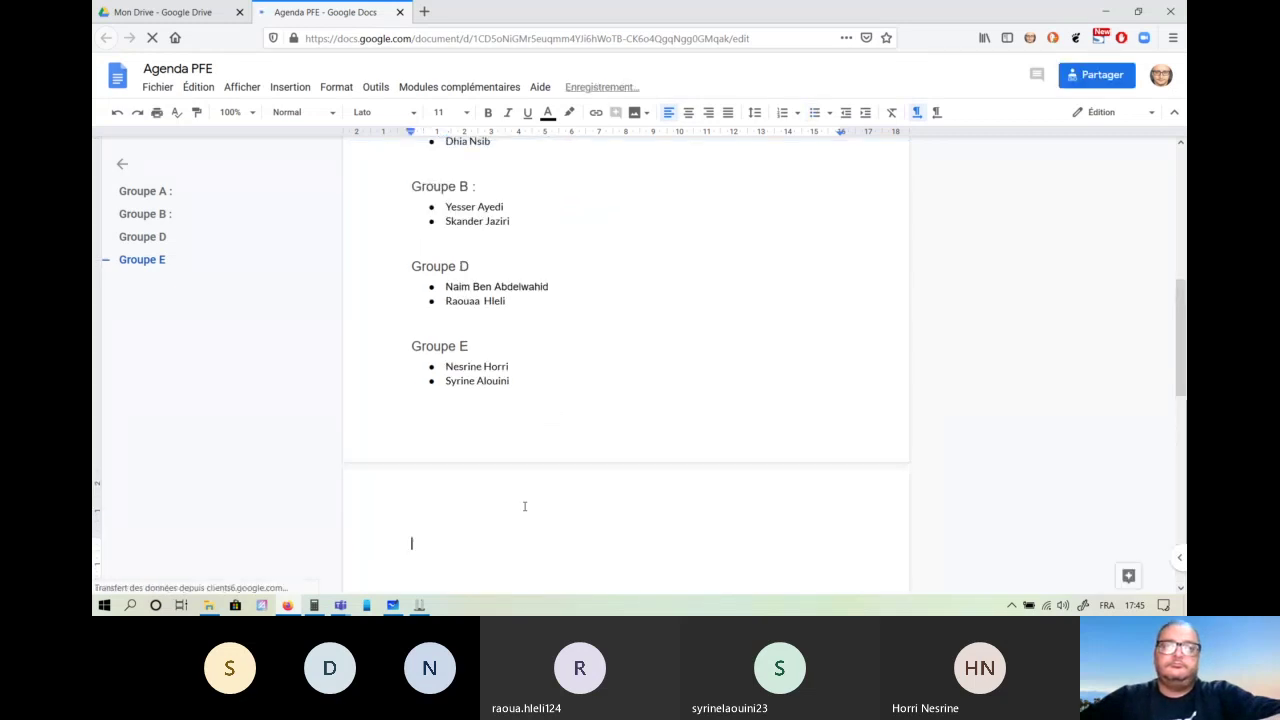
pyautogui.write('Diagramme')
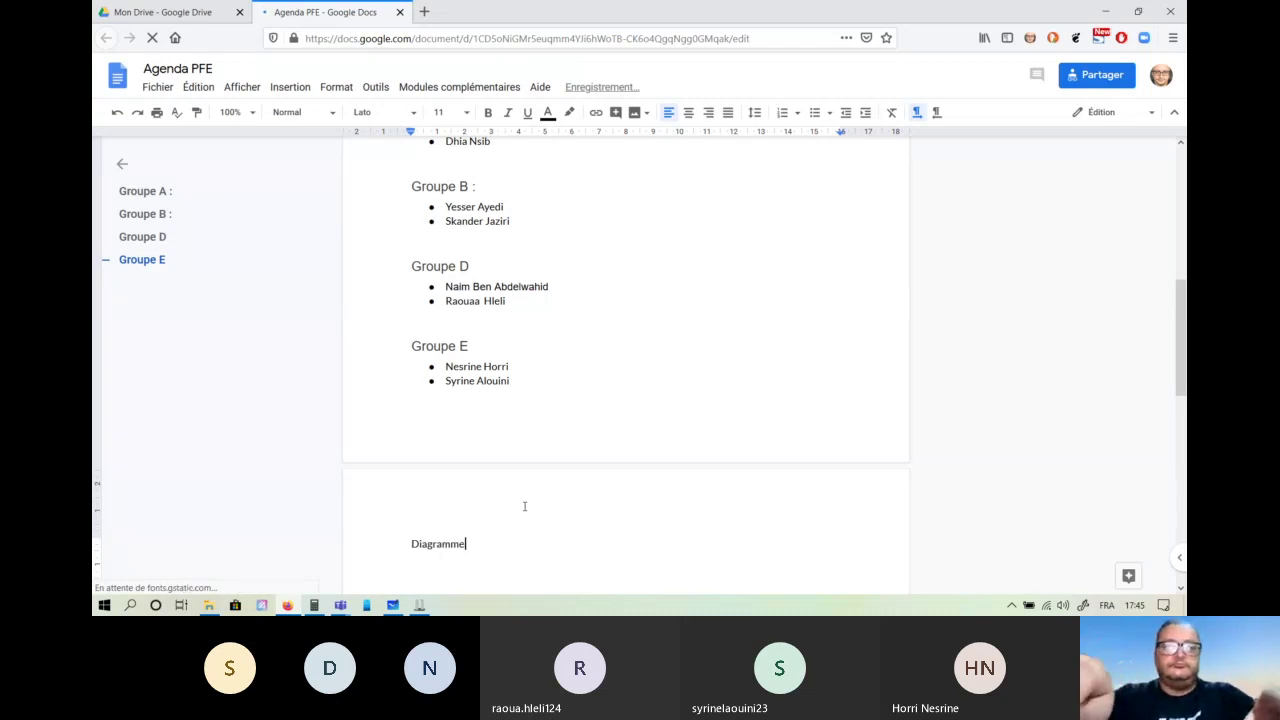
pyautogui.write(' des moments fléchisants')
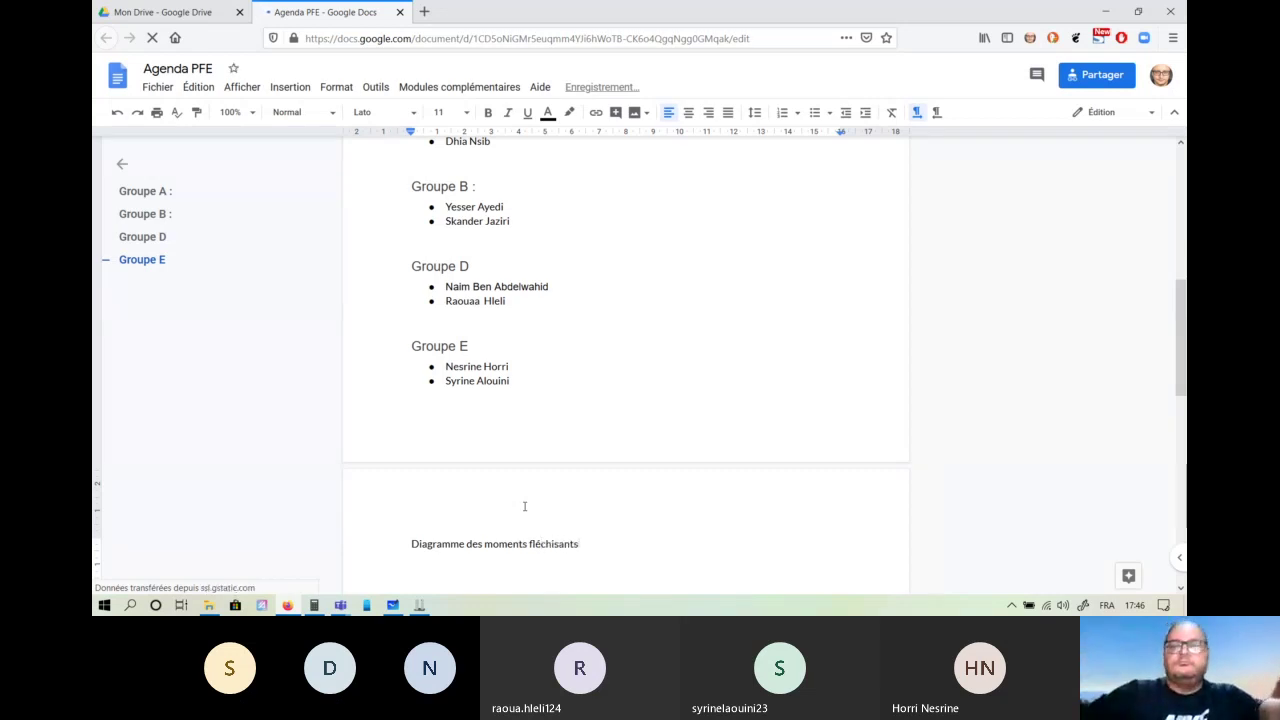
pyautogui.write(' :')
pyautogui.press('Return')
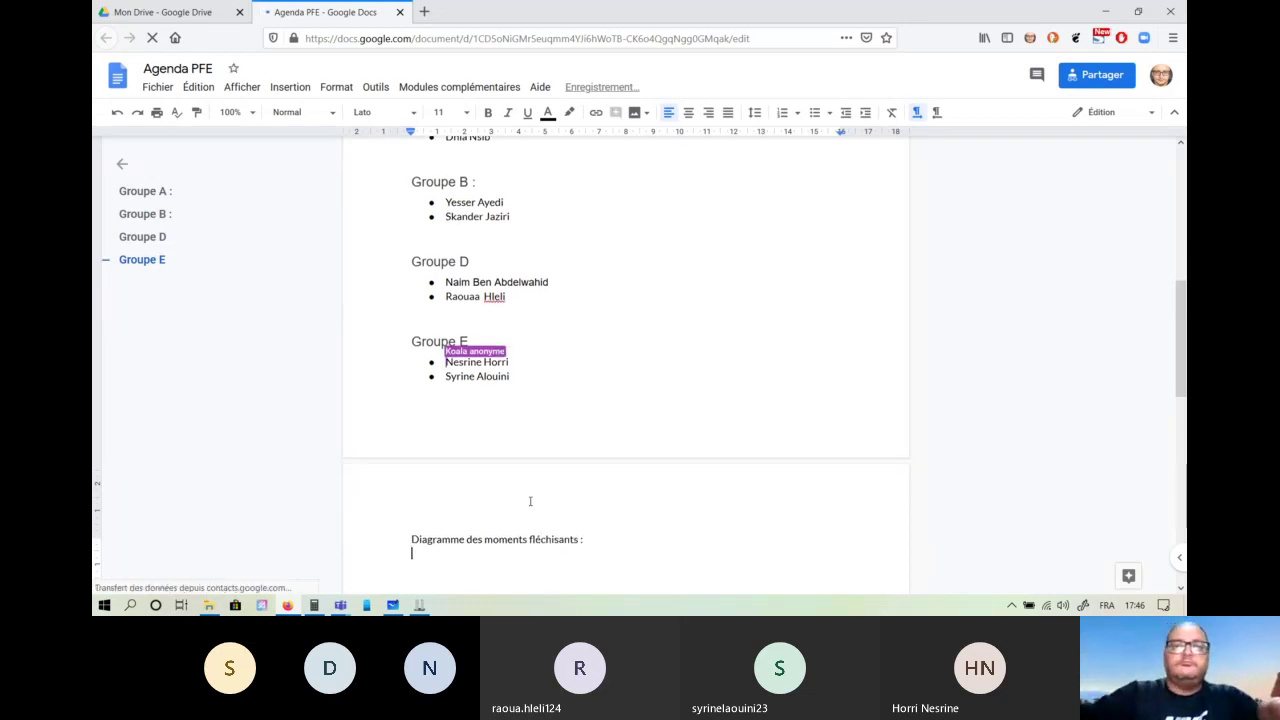
# Insert the image demo_poutre_diagramme from the computer's Desktop below the "Diagramme des moments fléchisants :" line.
pyautogui.scroll(-3, 530, 501)
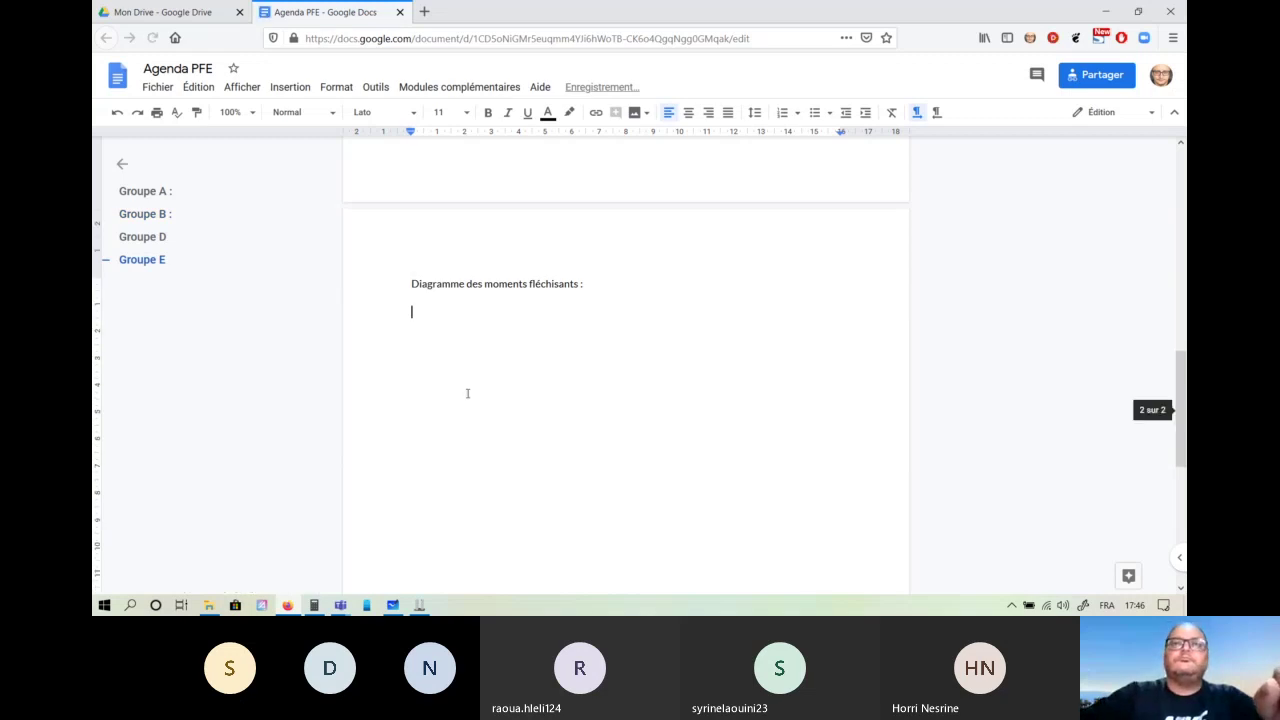
pyautogui.scroll(3, 468, 390)
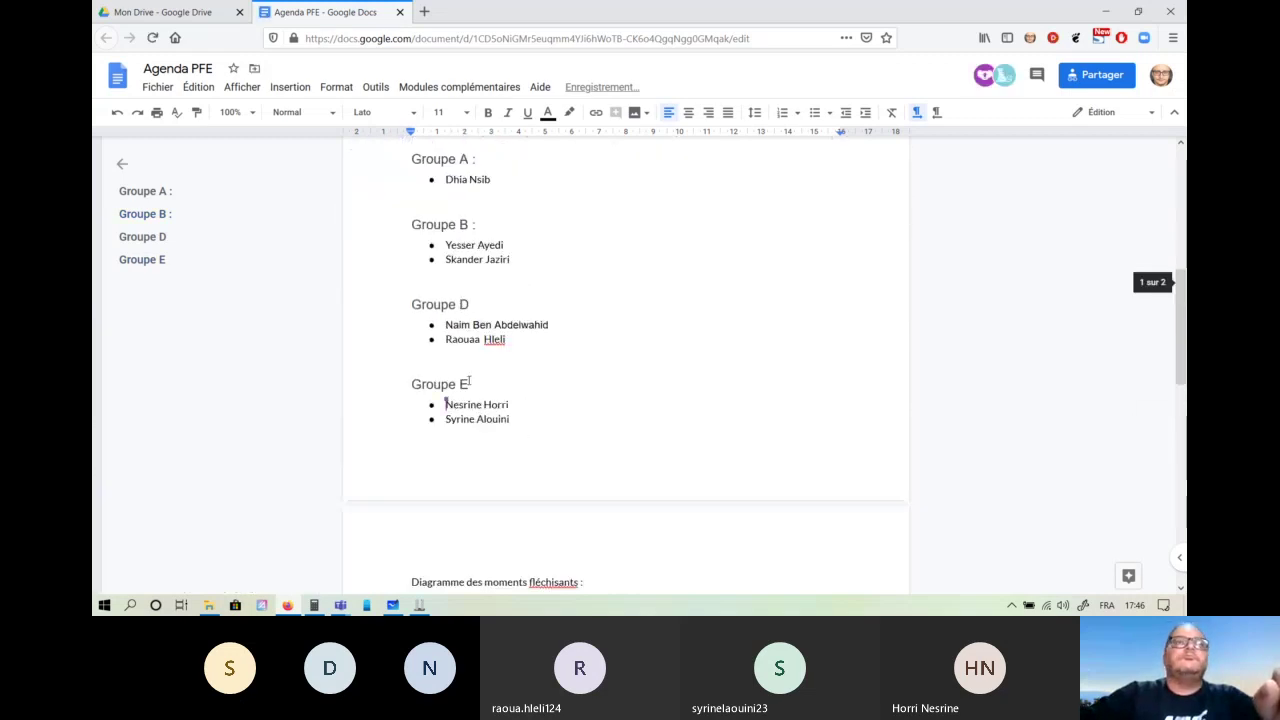
pyautogui.click(288, 88)
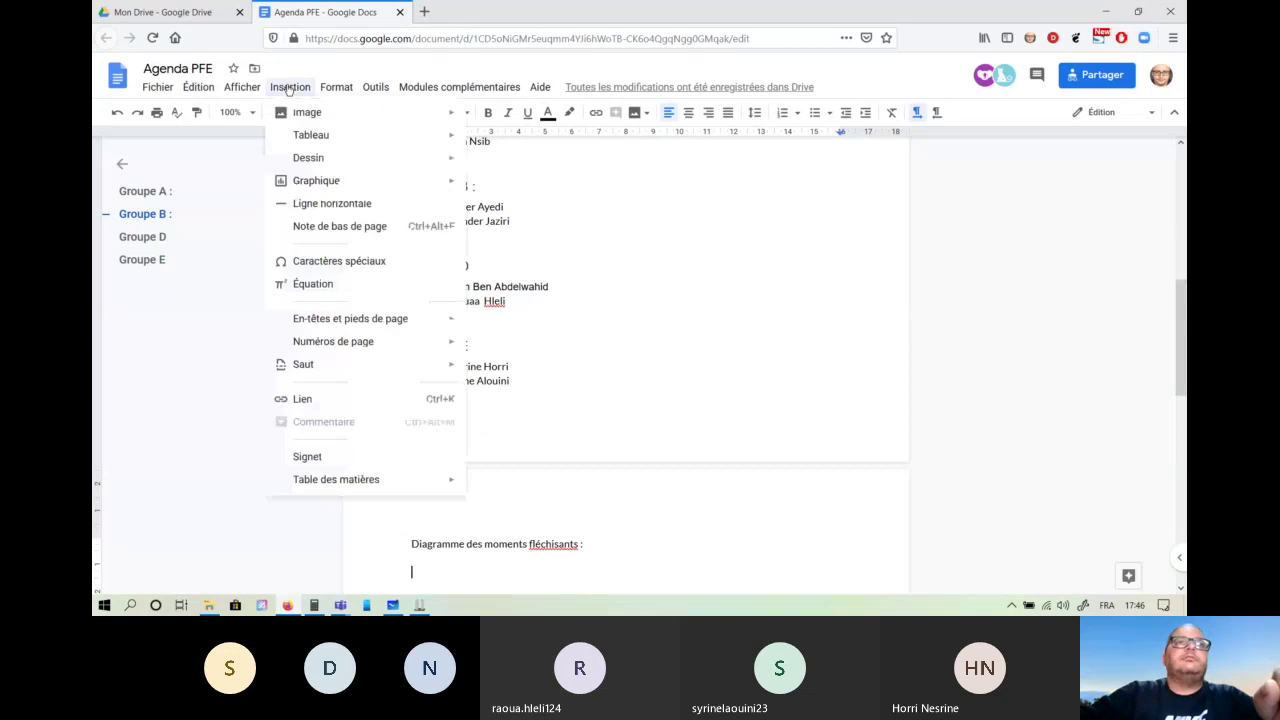
pyautogui.moveTo(405, 118)
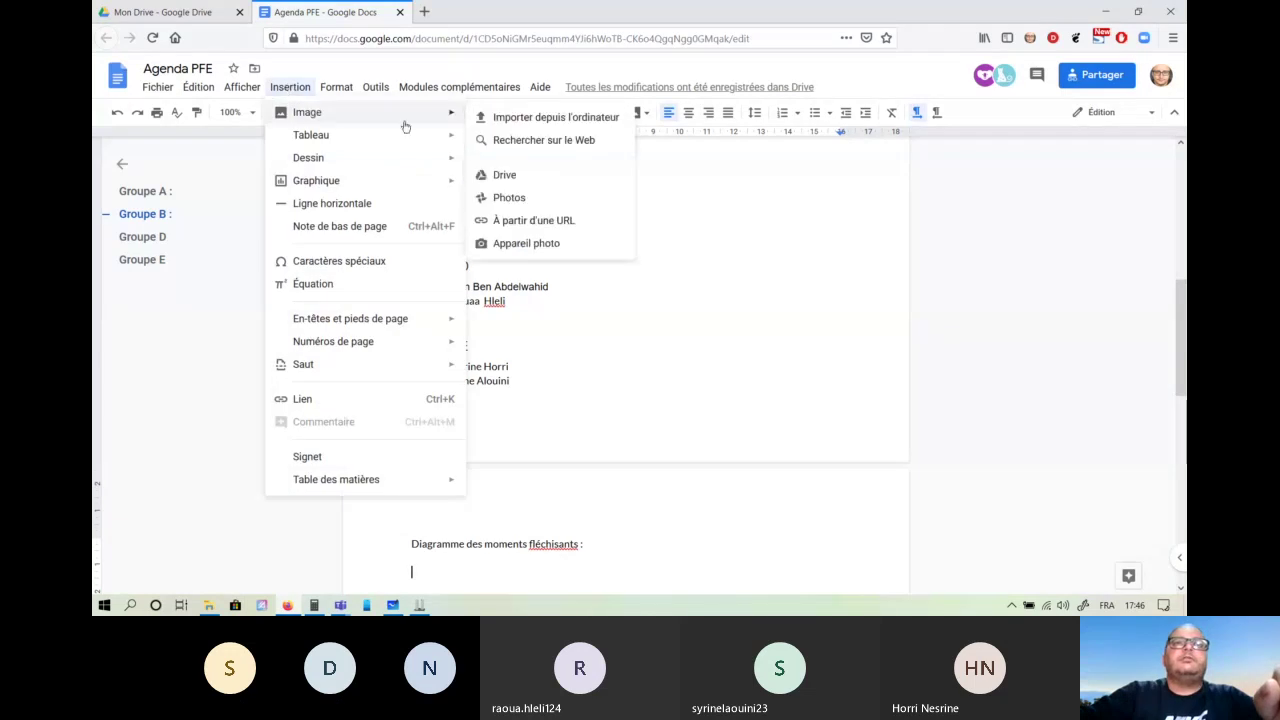
pyautogui.click(512, 120)
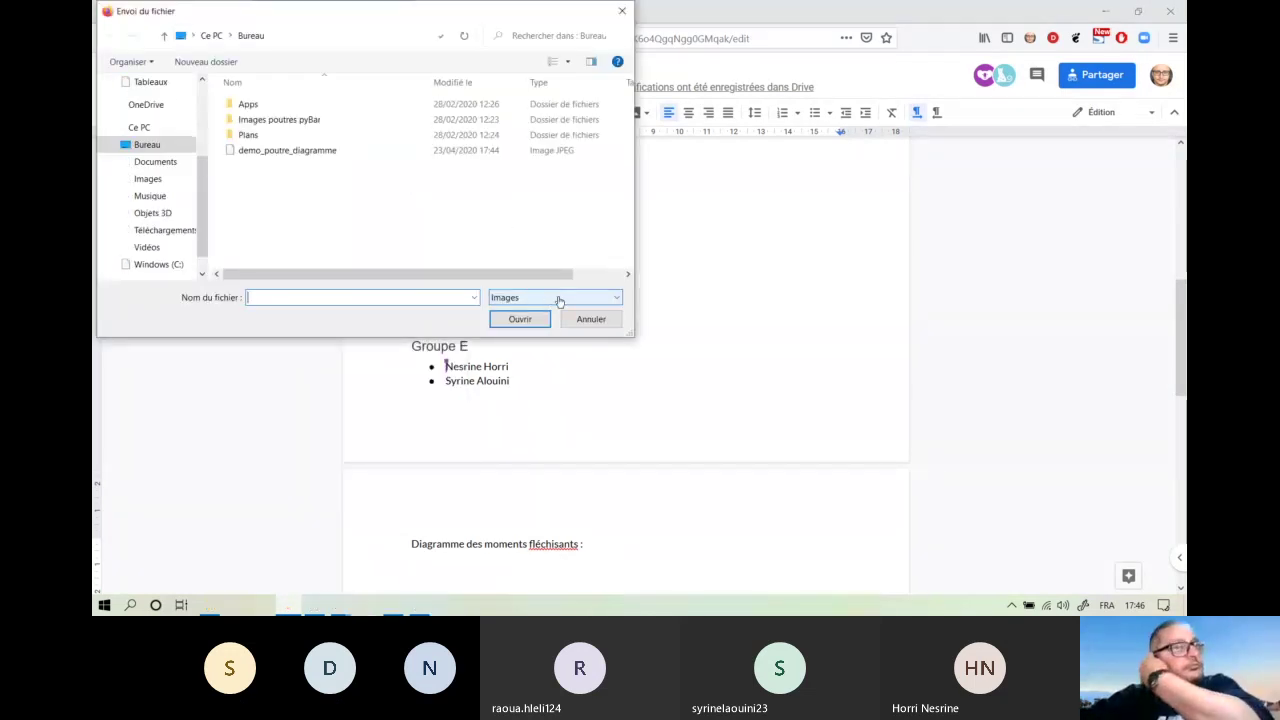
pyautogui.click(300, 151)
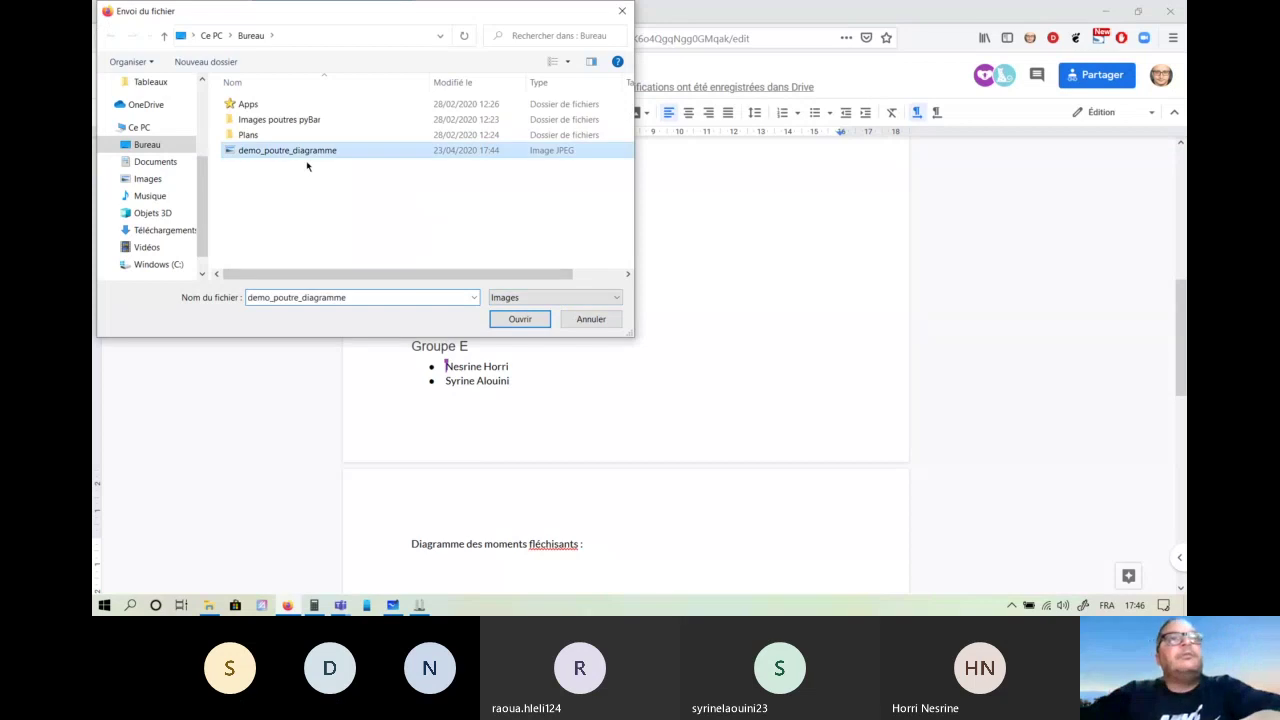
pyautogui.click(519, 319)
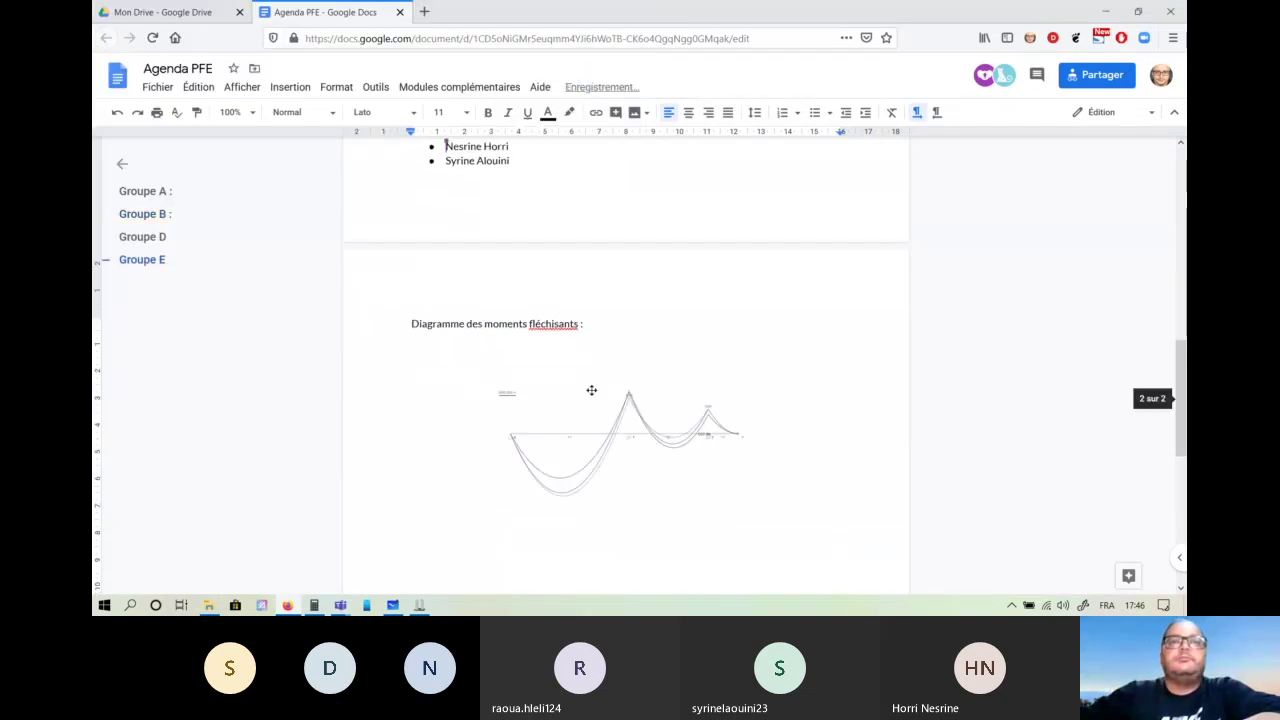
# Correct the misspelled word in the "Diagramme des moments" line to "fléchissants".
pyautogui.click(558, 323)
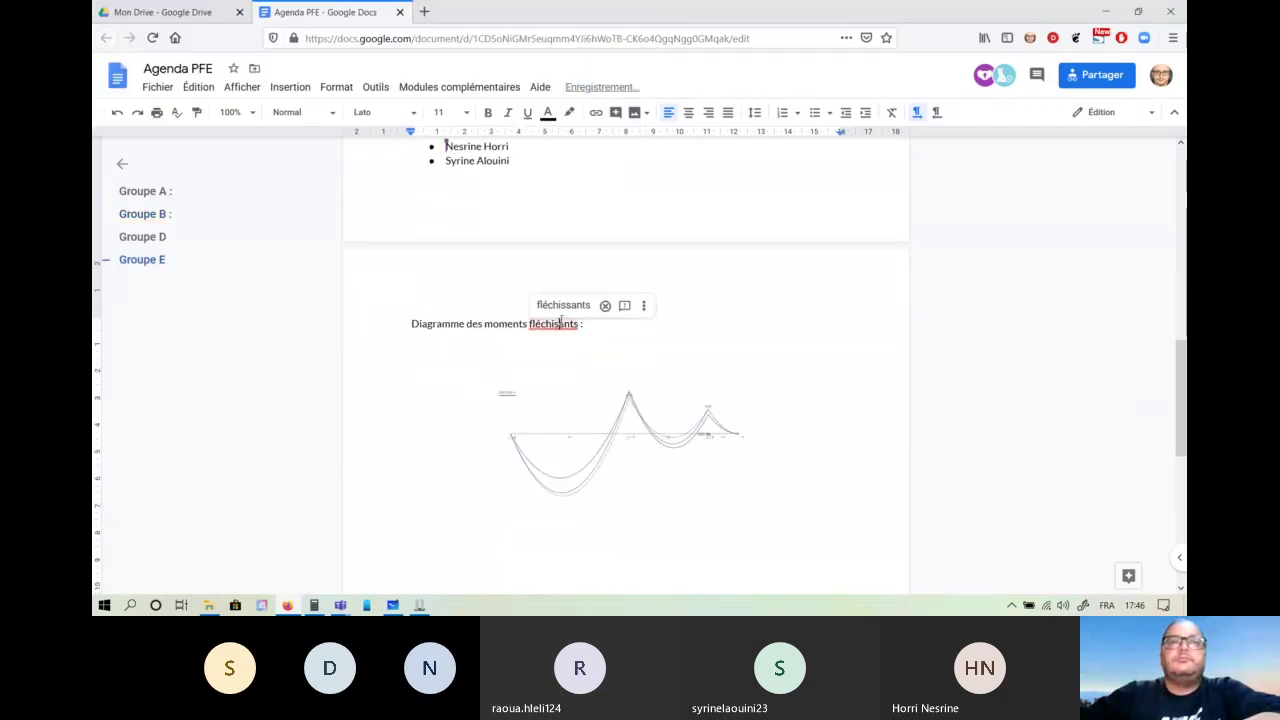
pyautogui.rightClick(560, 323)
pyautogui.click(613, 361)
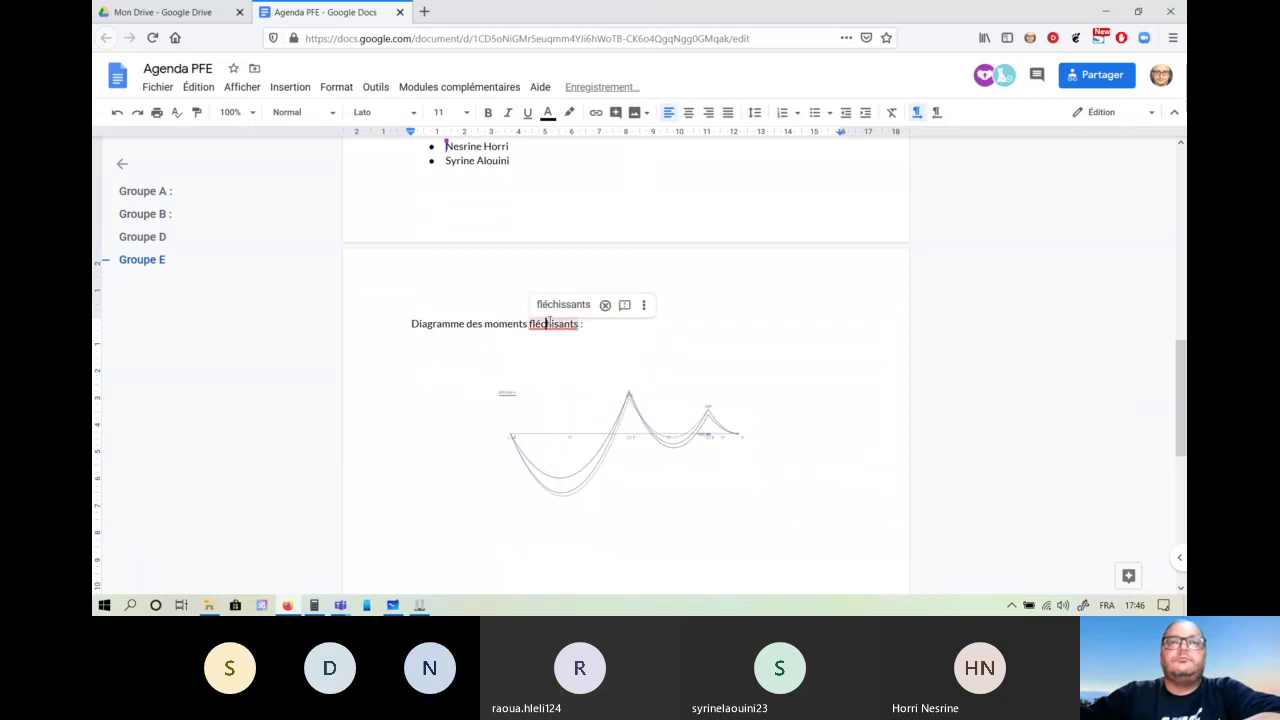
# Delete the diagram image below the "Diagramme des moments fléchissants :" line.
pyautogui.click(661, 422)
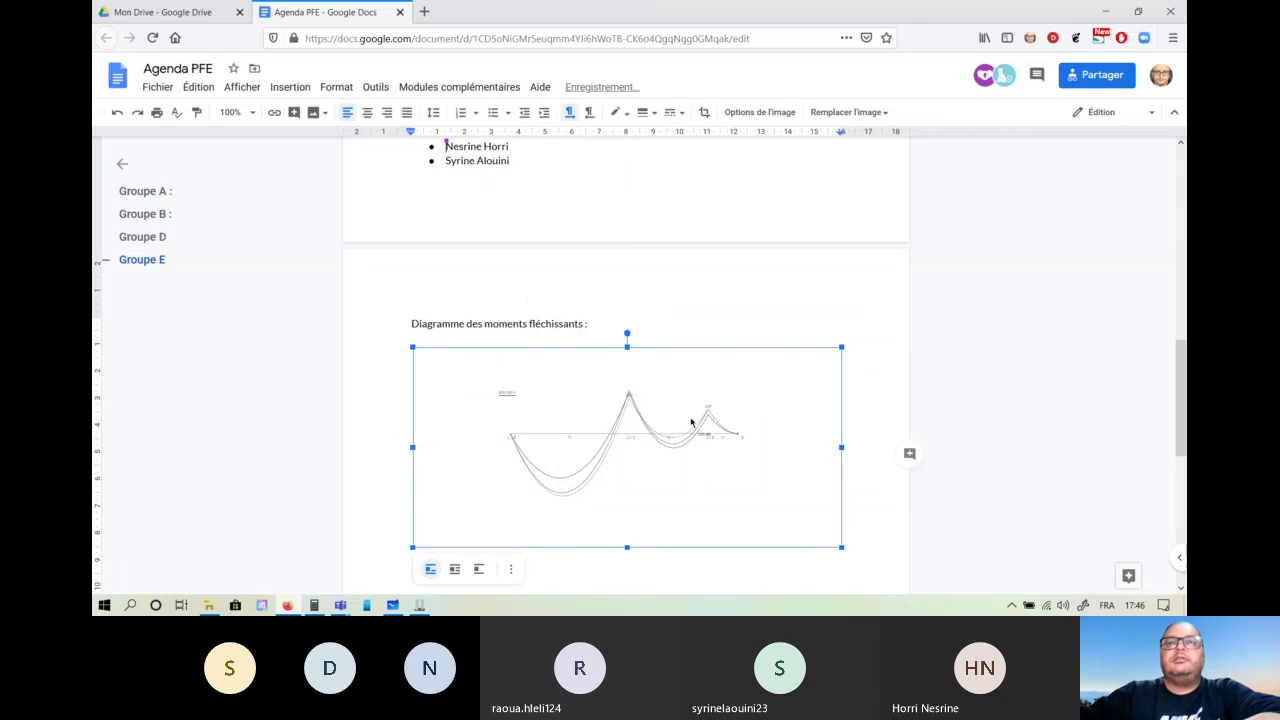
pyautogui.scroll(-3, 745, 415)
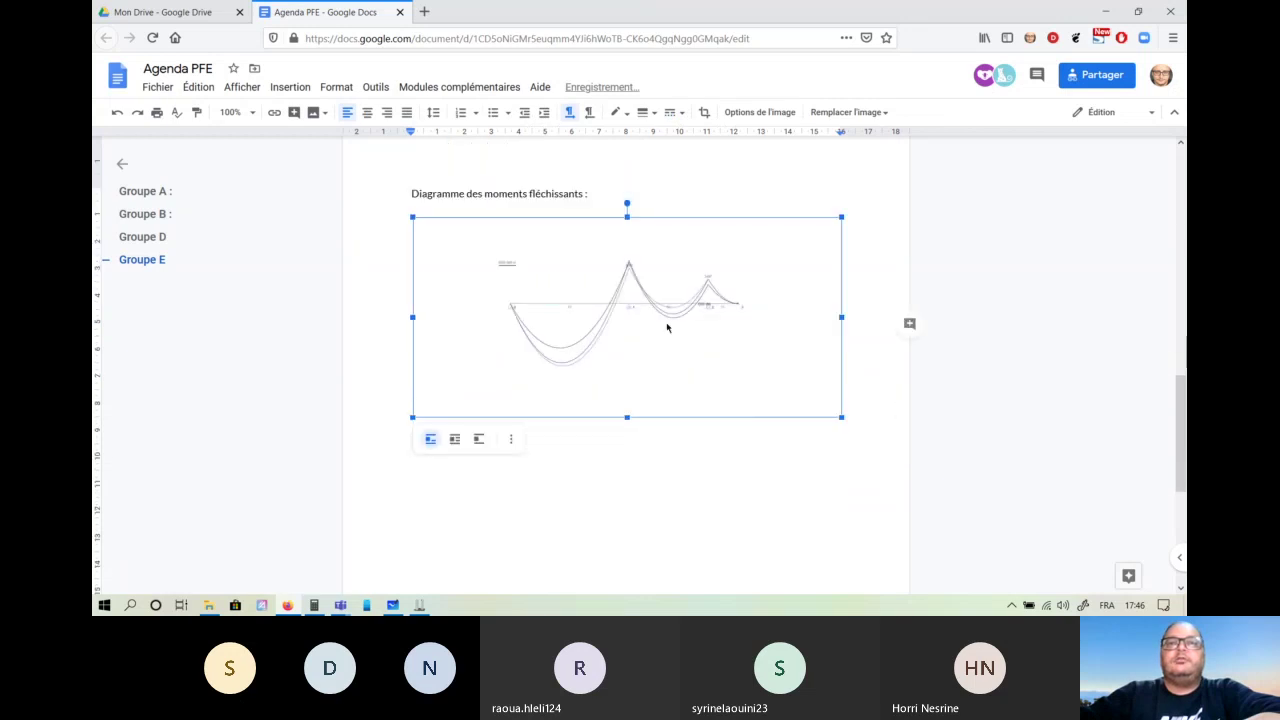
pyautogui.rightClick(616, 333)
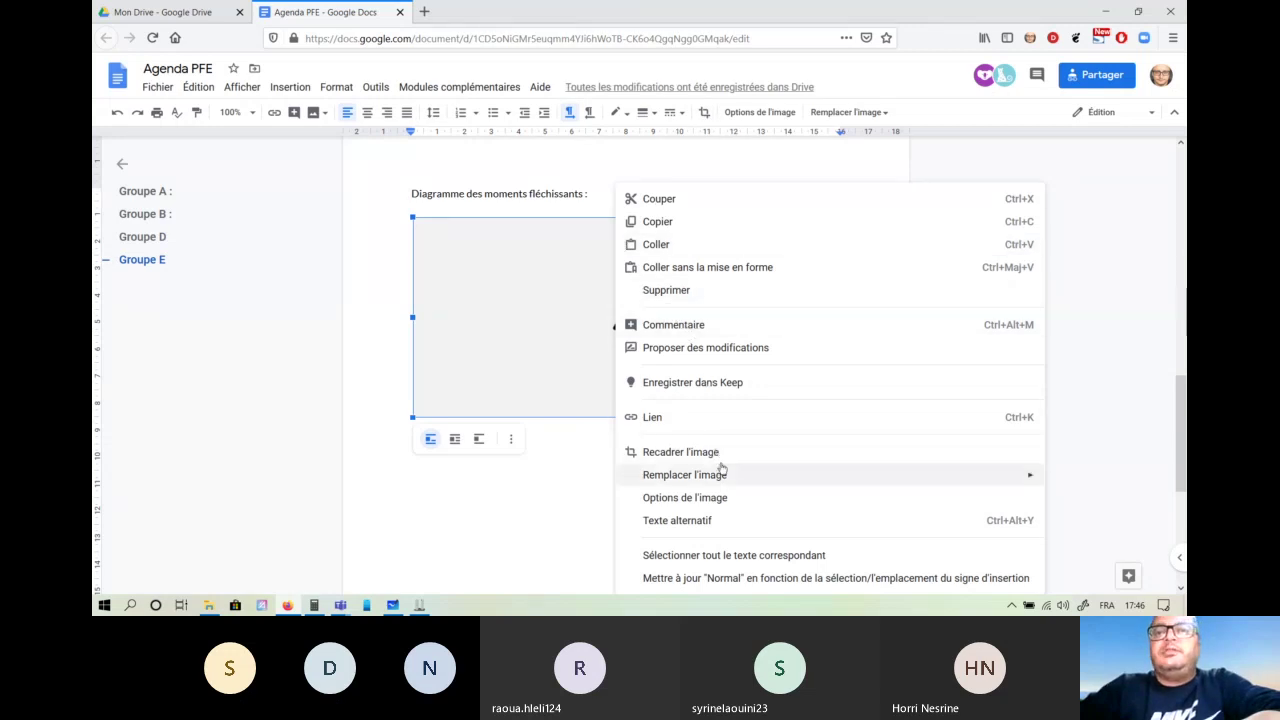
pyautogui.moveTo(718, 472)
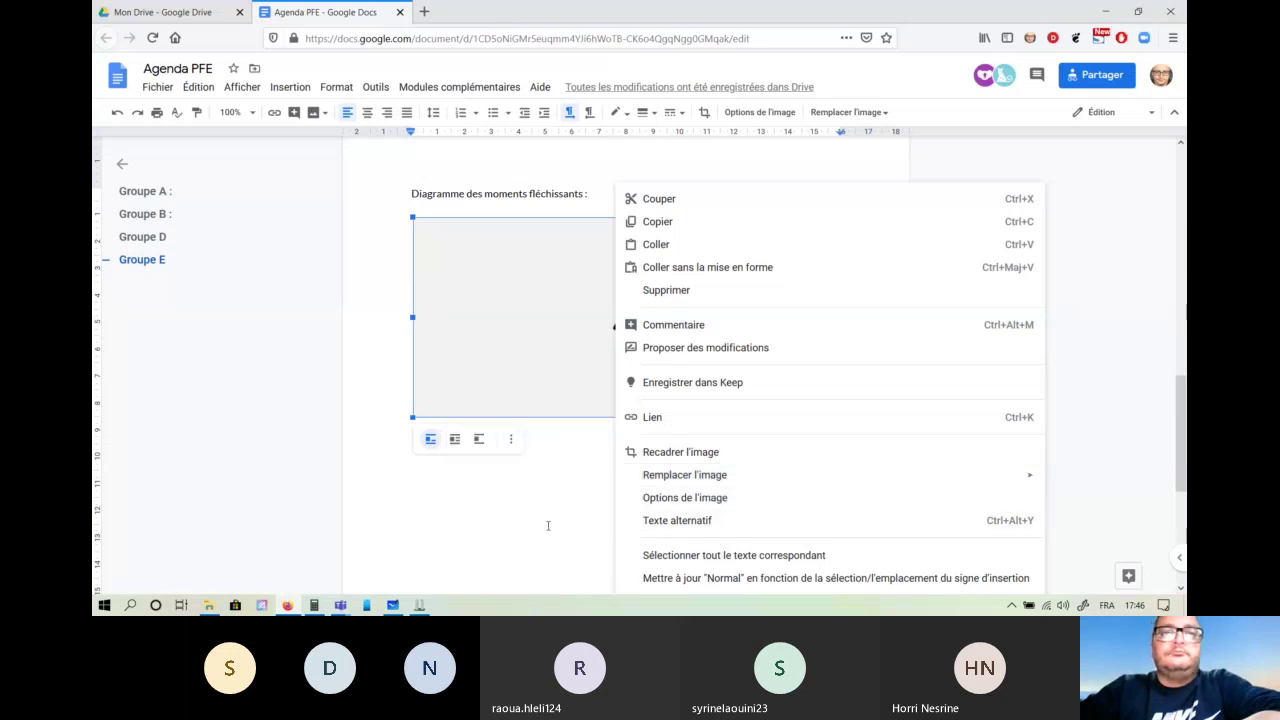
pyautogui.click(530, 407)
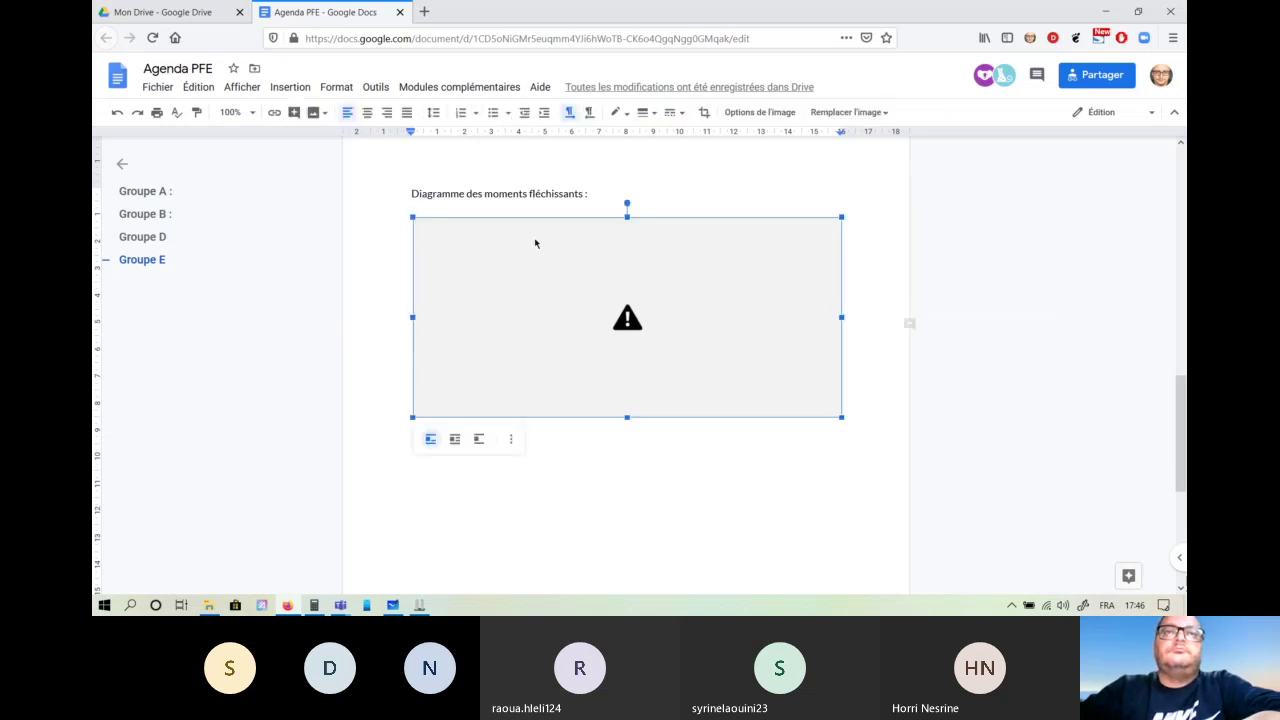
pyautogui.press('Delete')
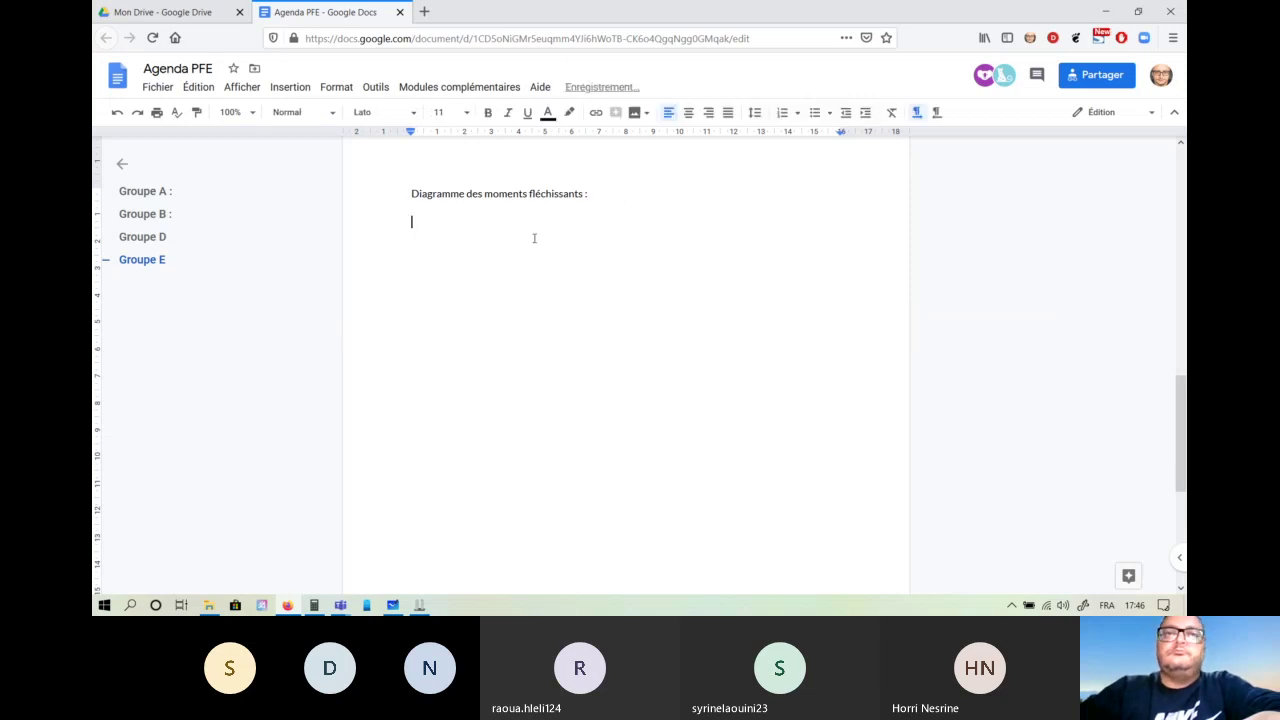
# Insert the image demo_poutre_diagramme from the computer's Desktop again below the "Diagramme des moments fléchissants :" line.
pyautogui.rightClick(414, 222)
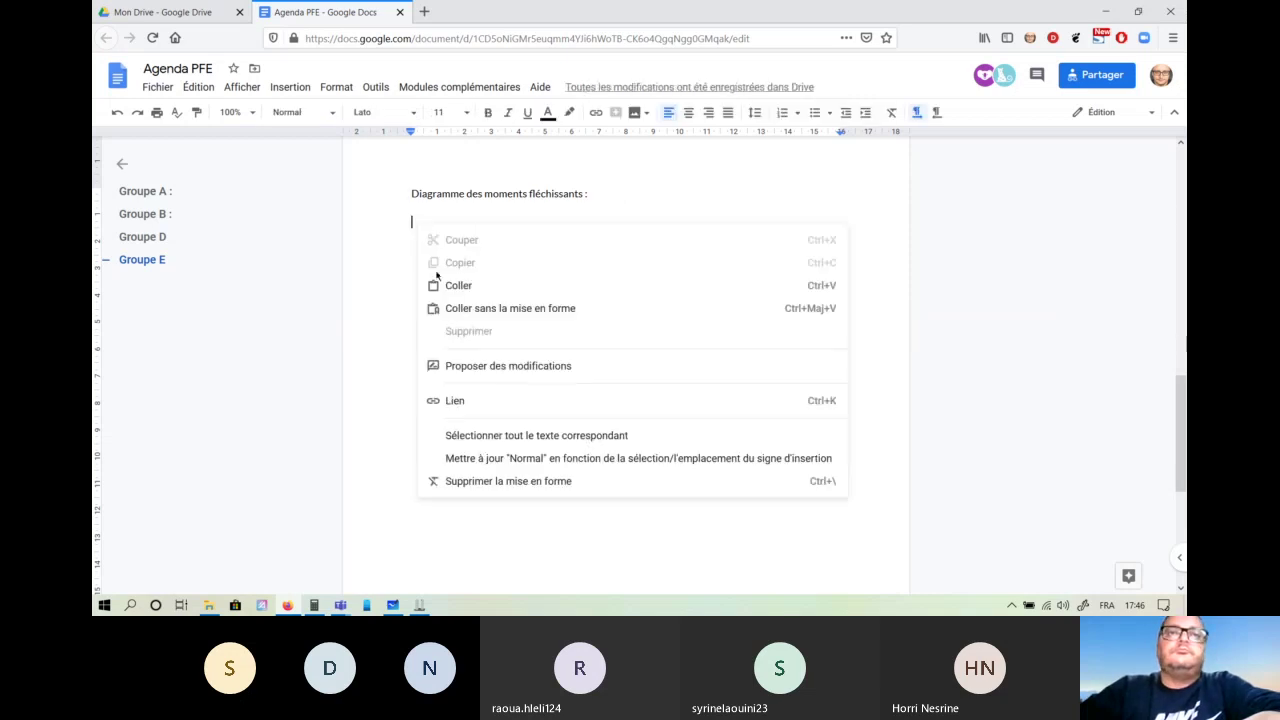
pyautogui.click(288, 87)
pyautogui.moveTo(304, 110)
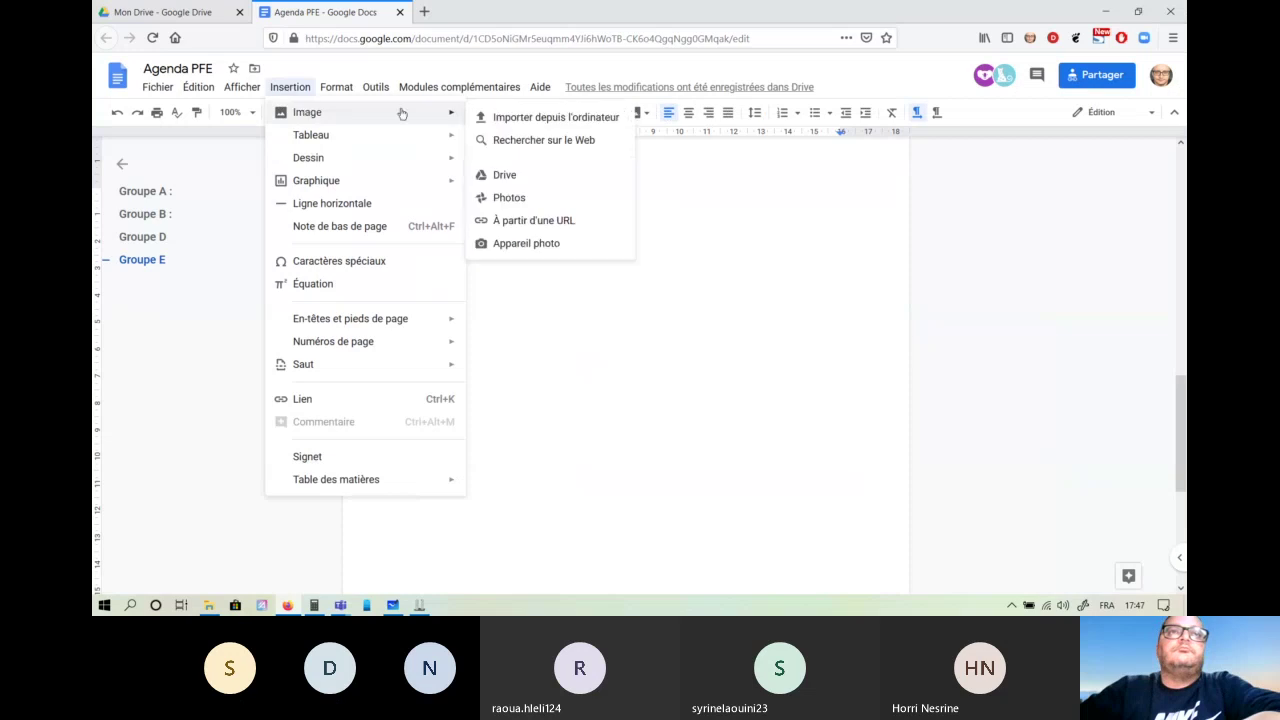
pyautogui.click(537, 118)
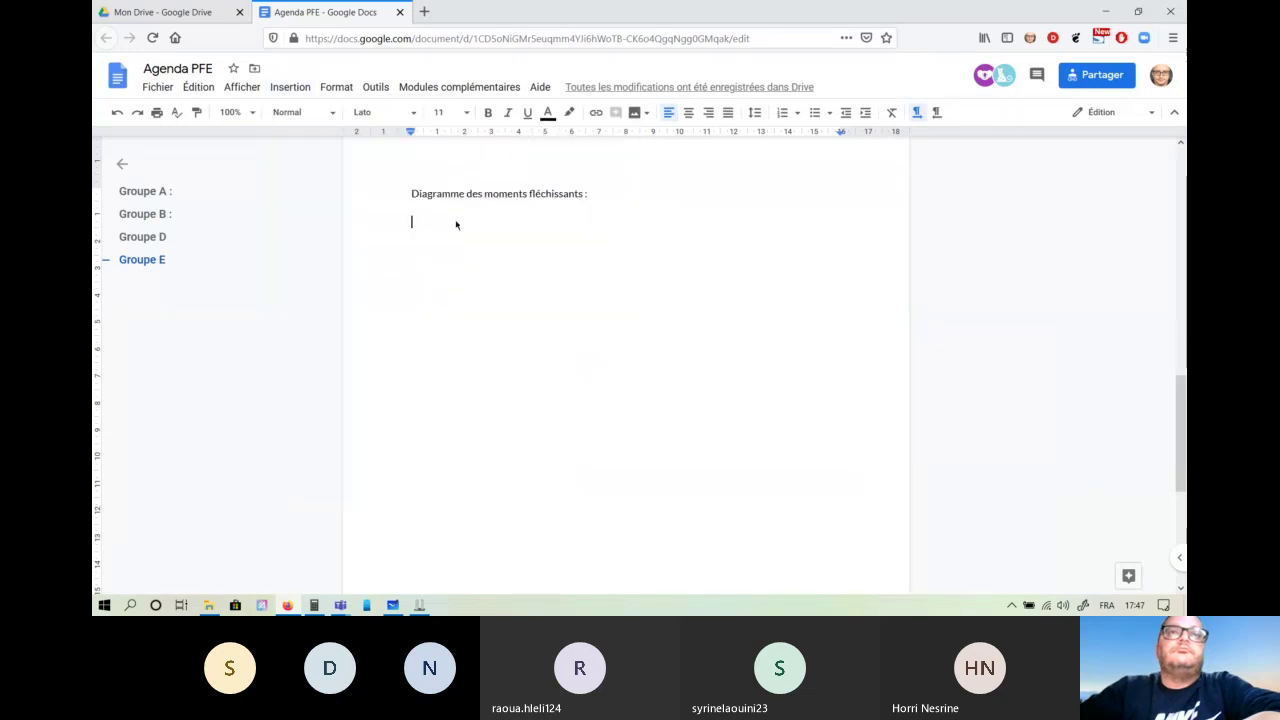
pyautogui.click(331, 152)
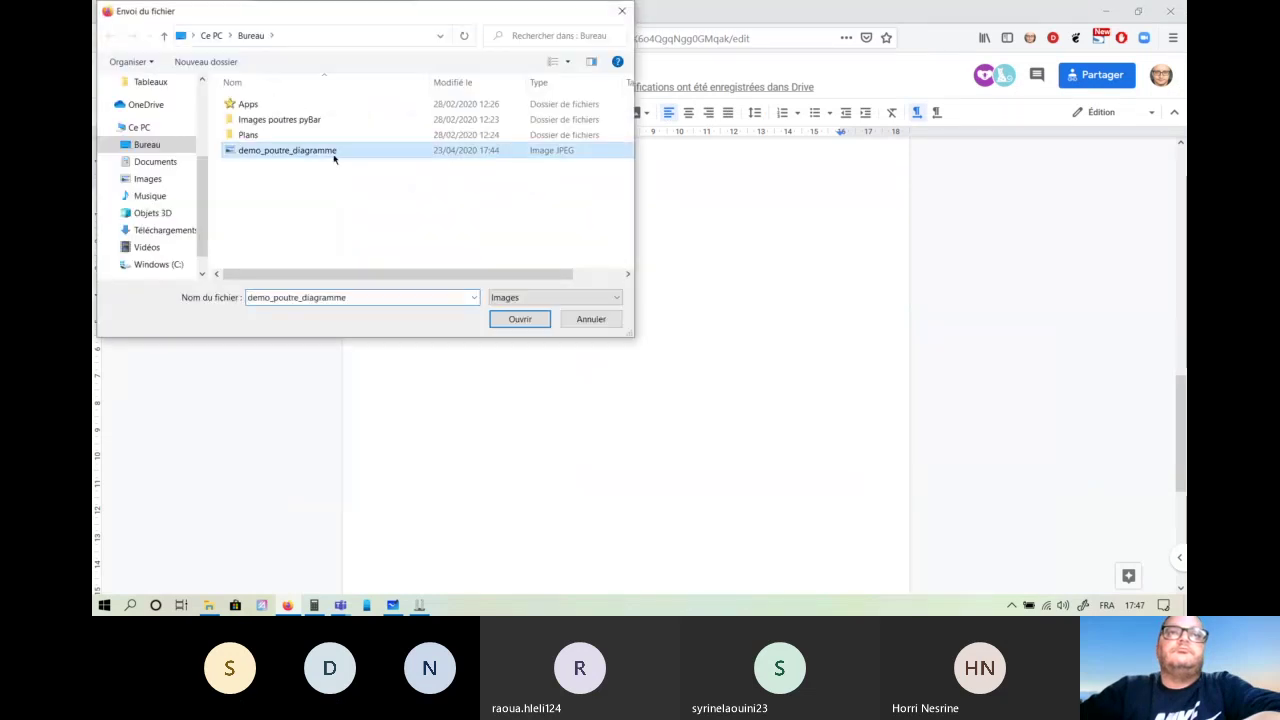
pyautogui.click(514, 320)
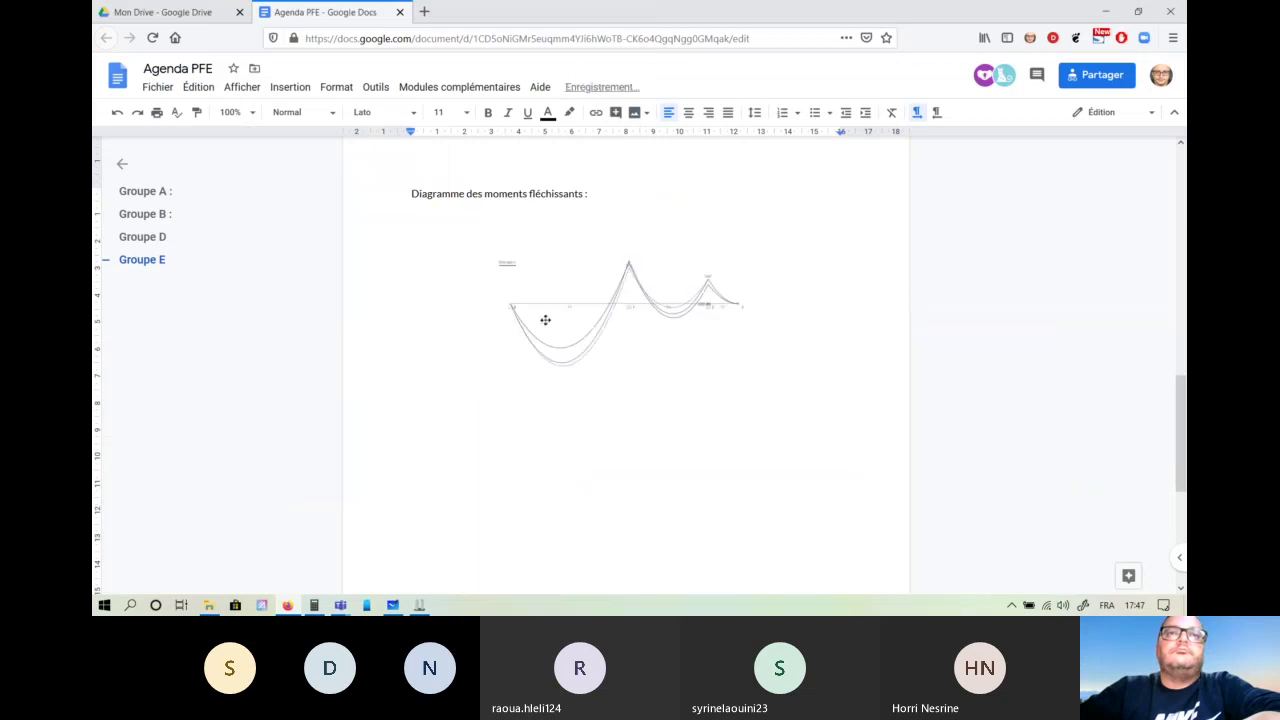
# Examine the inserted diagram's image options for adjustments, size and rotation, and text wrapping.
pyautogui.click(565, 320)
pyautogui.click(510, 439)
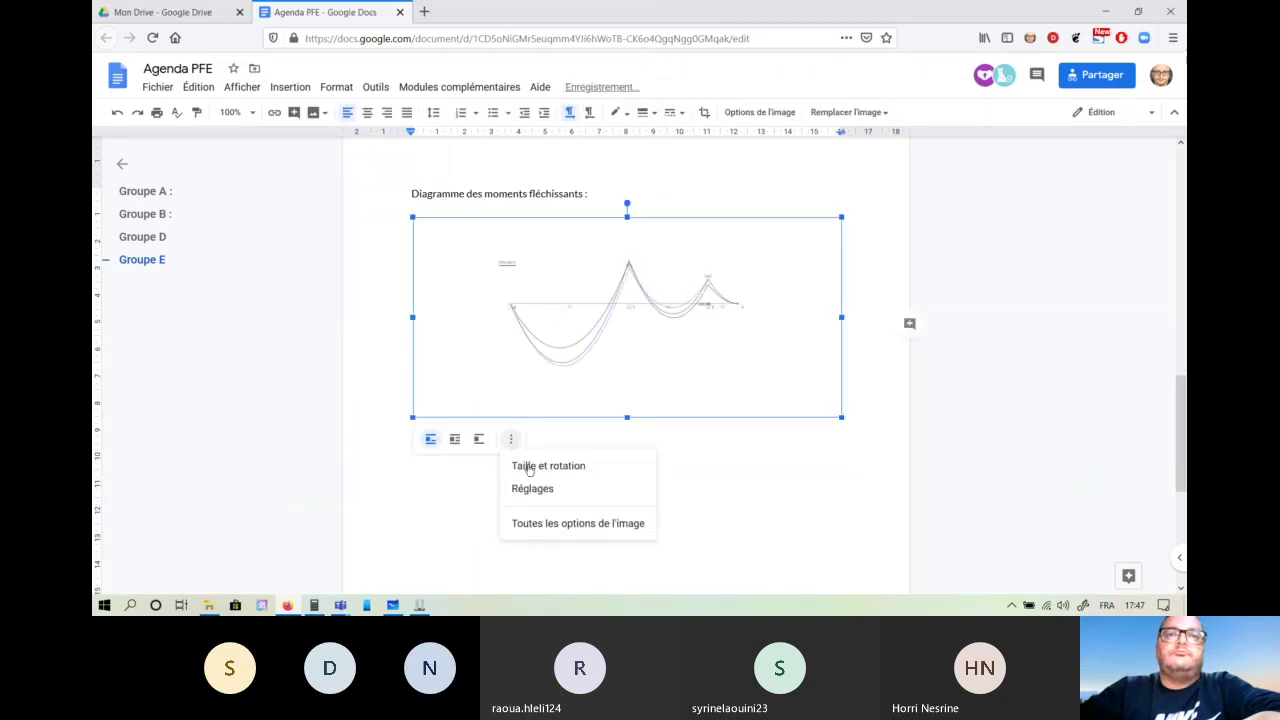
pyautogui.click(536, 488)
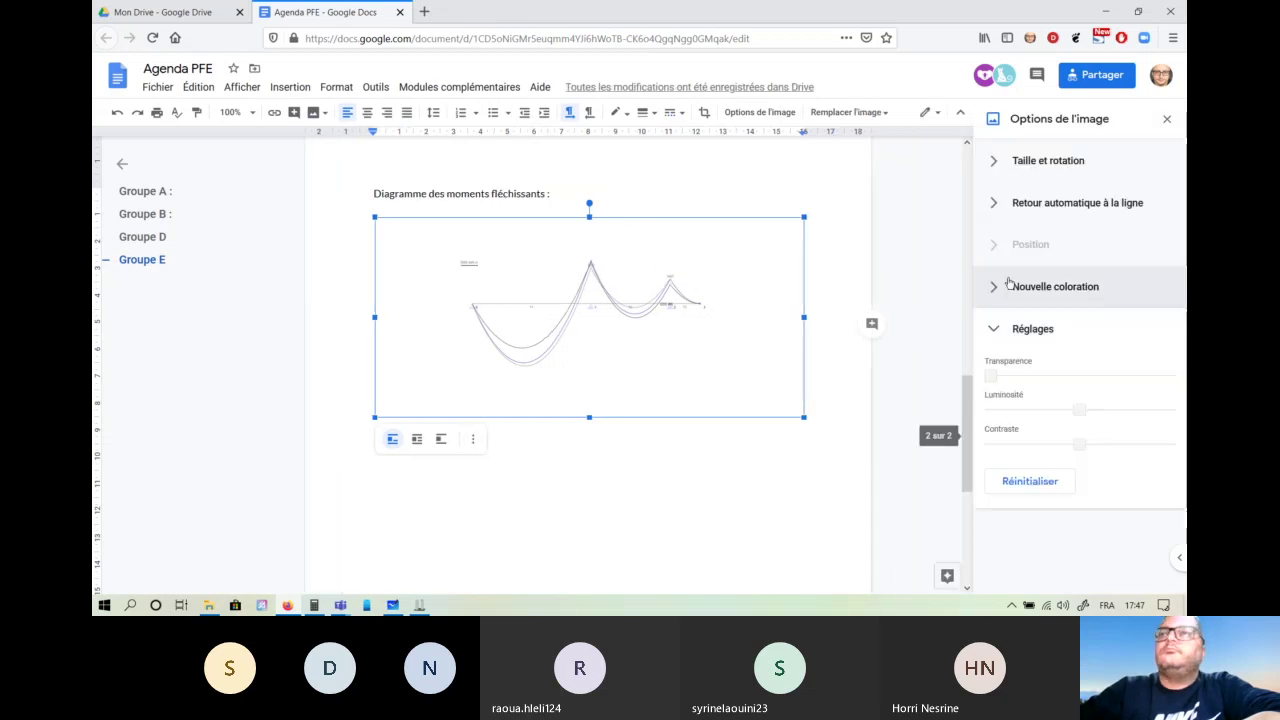
pyautogui.click(1014, 165)
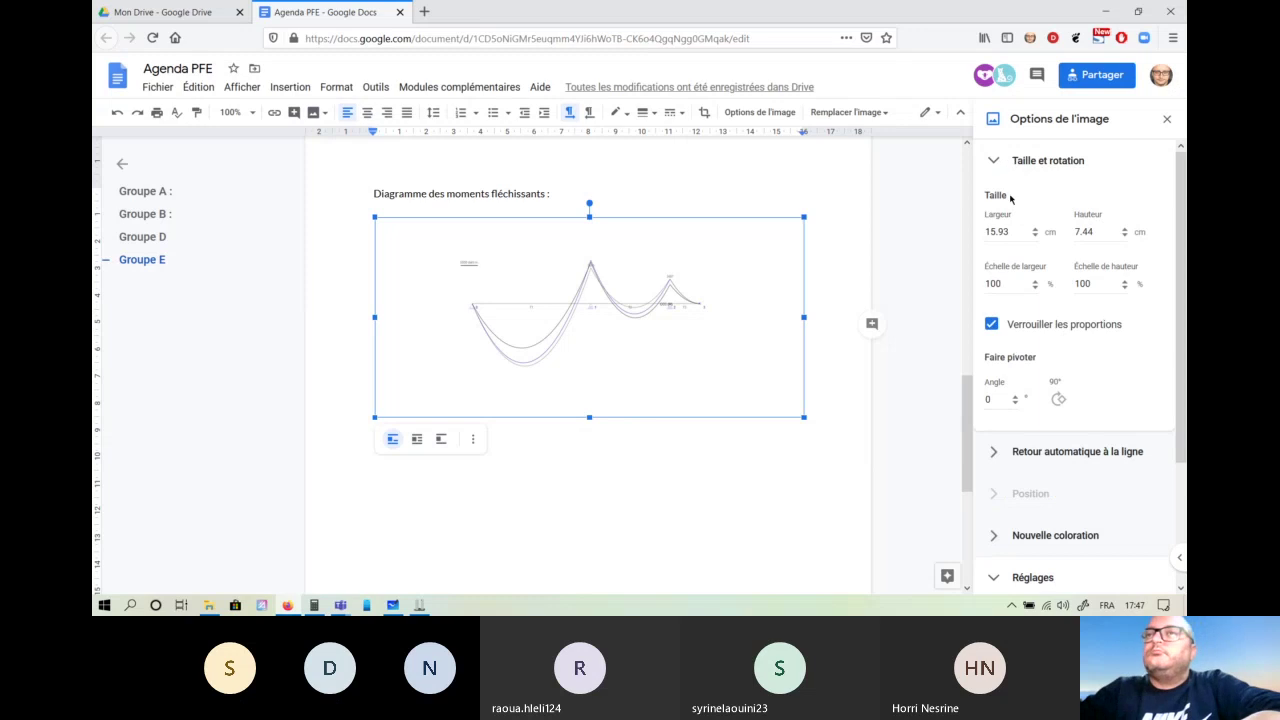
pyautogui.click(1018, 451)
pyautogui.scroll(-2, 1051, 436)
pyautogui.click(1051, 434)
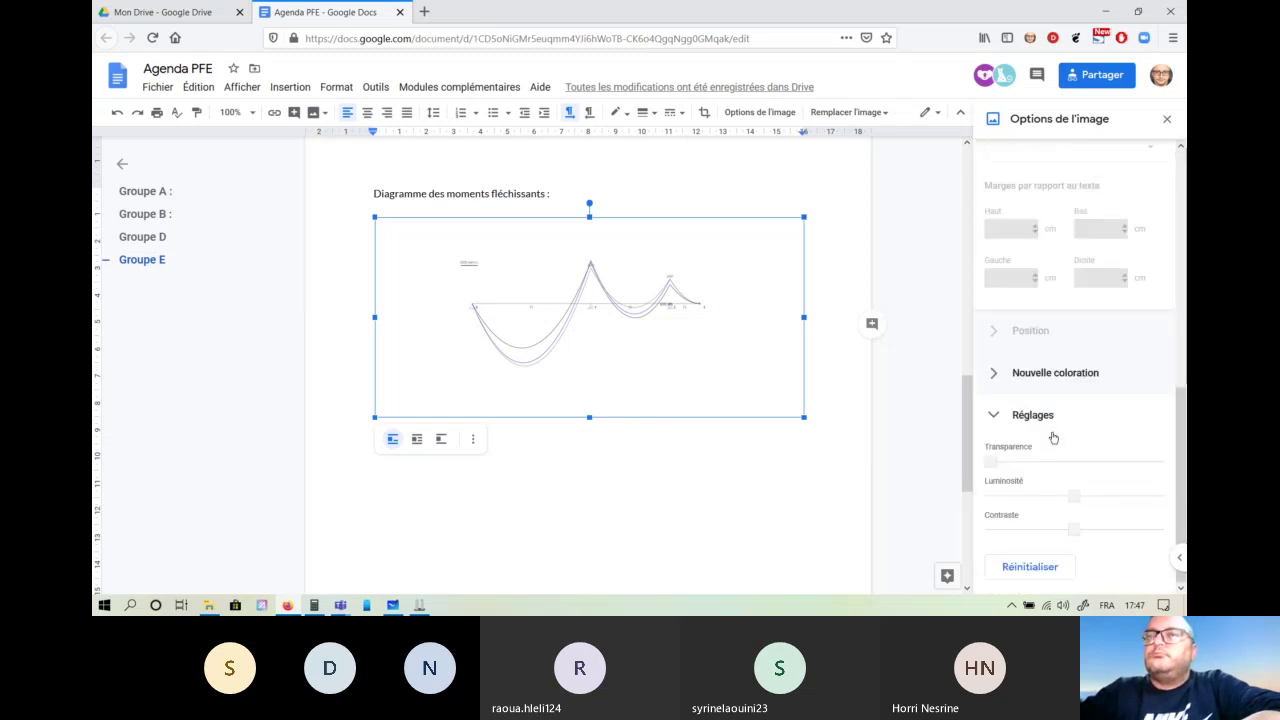
pyautogui.click(1000, 414)
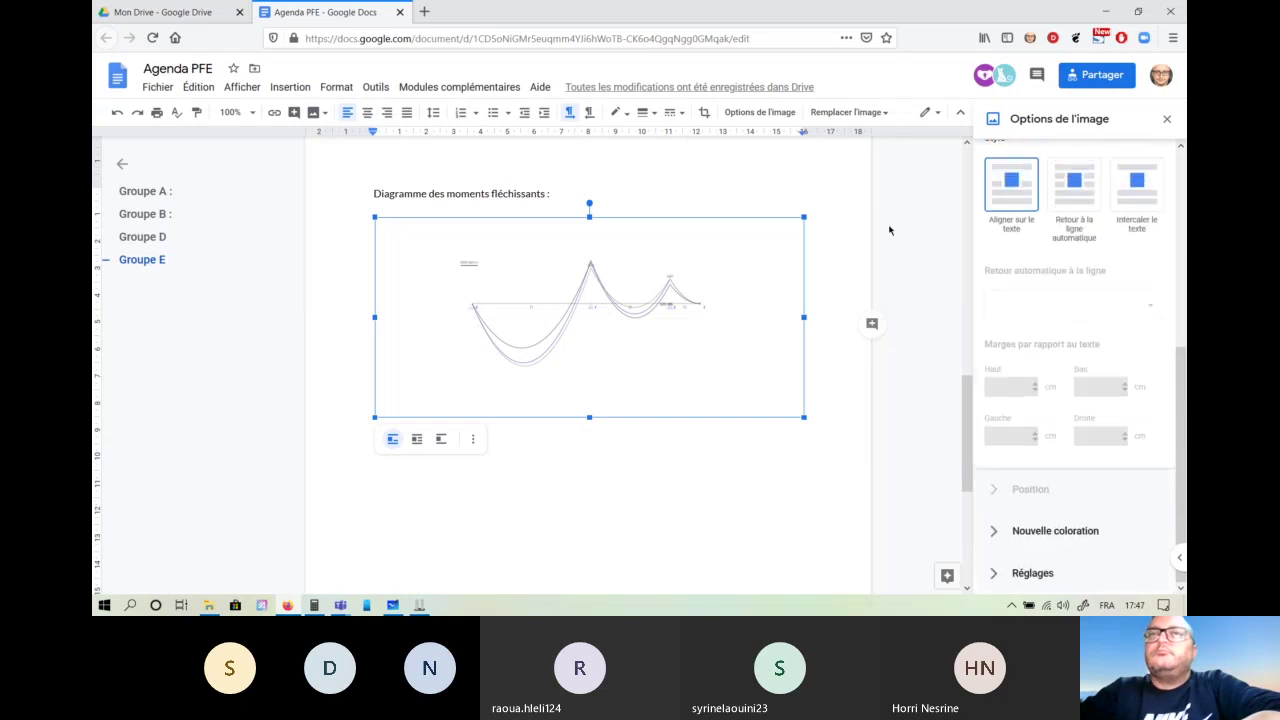
pyautogui.click(938, 112)
pyautogui.click(933, 112)
# Crop the blank margins on all four sides of the moment diagram image, leaving about 8.9 × 4.6 cm.
pyautogui.click(705, 113)
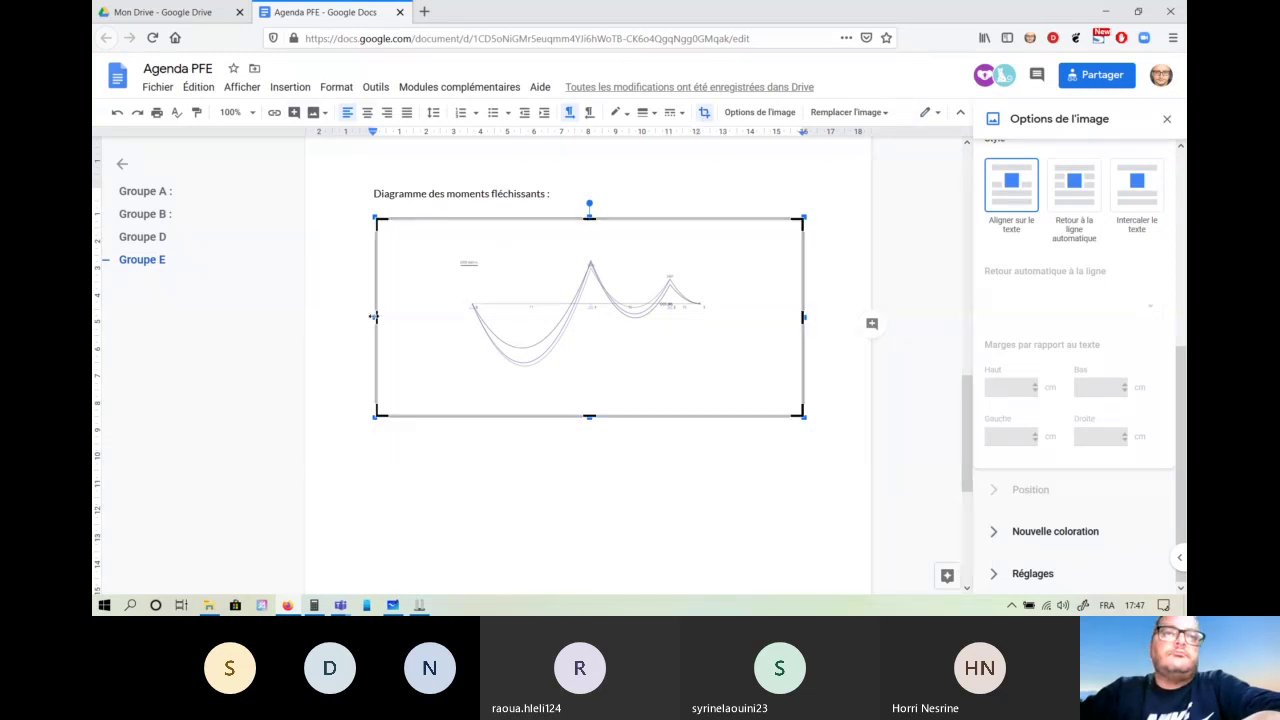
pyautogui.moveTo(373, 316); pyautogui.dragTo(494, 303)
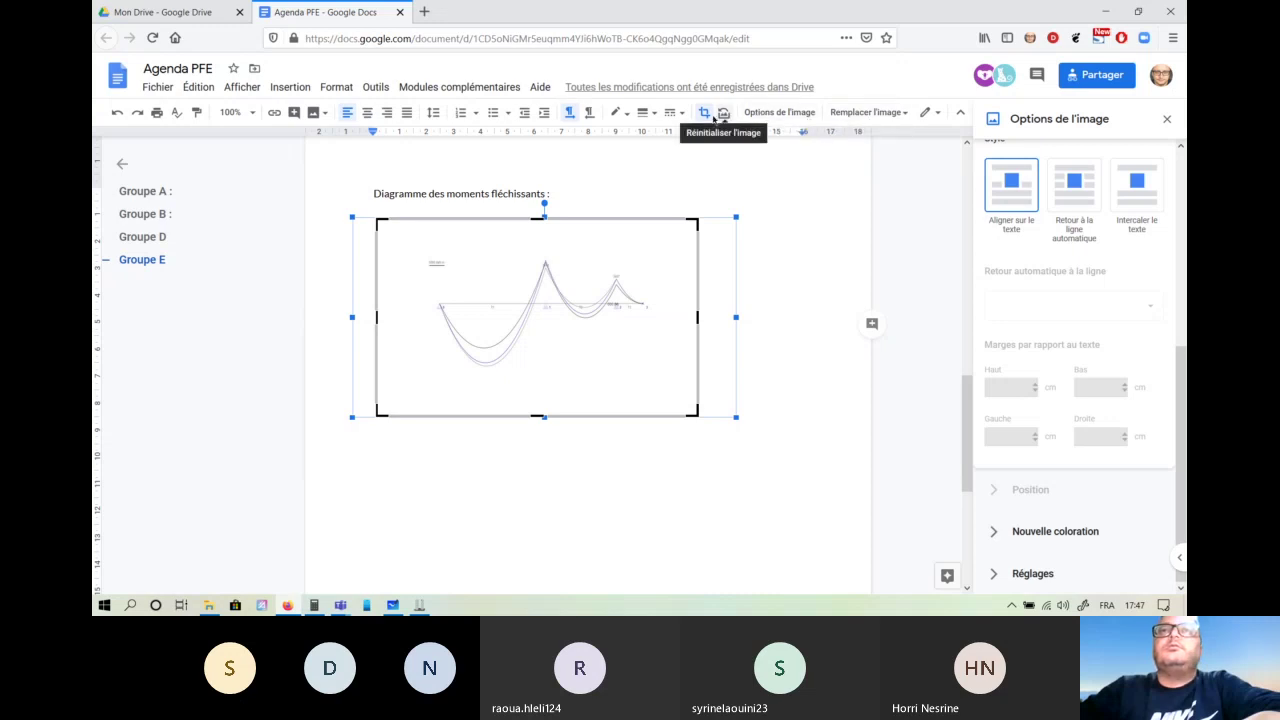
pyautogui.moveTo(693, 317); pyautogui.dragTo(660, 322)
pyautogui.moveTo(378, 315); pyautogui.dragTo(429, 320)
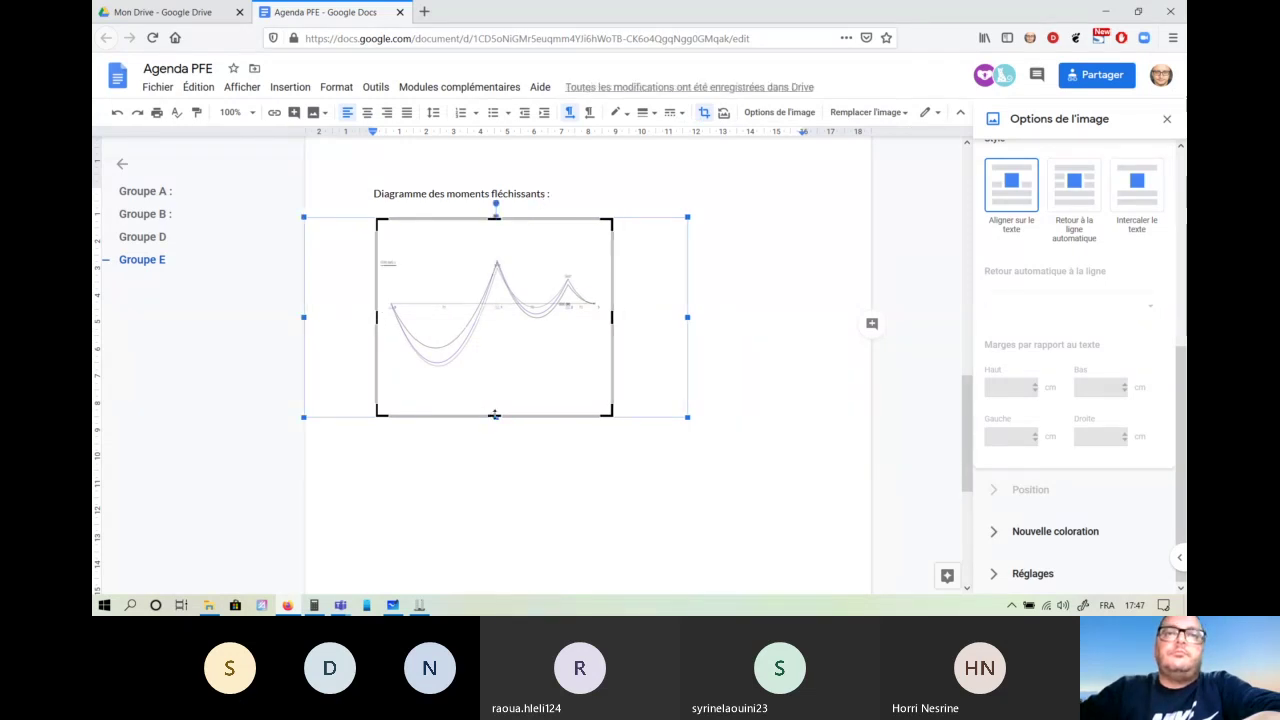
pyautogui.moveTo(494, 414); pyautogui.dragTo(510, 375)
pyautogui.moveTo(494, 218); pyautogui.dragTo(500, 254)
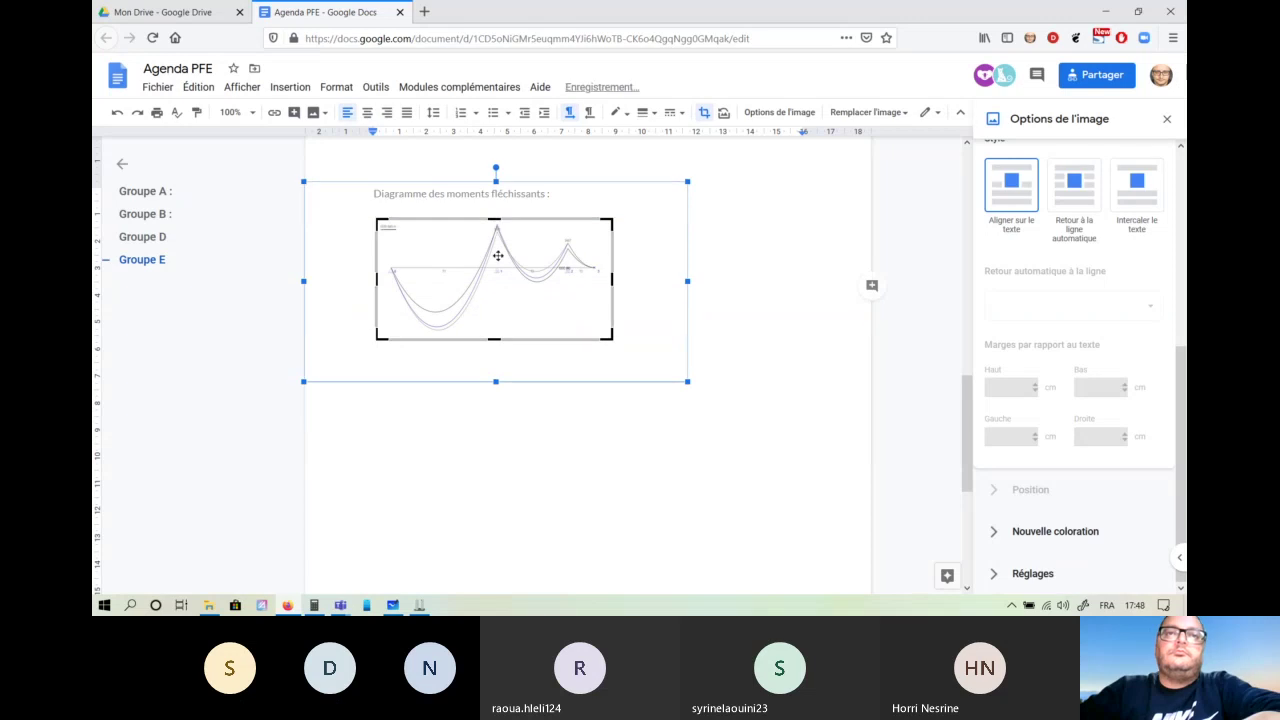
pyautogui.click(631, 446)
# Enlarge the cropped diagram proportionally to about 17.1 × 8.9 cm and deselect it.
pyautogui.click(548, 285)
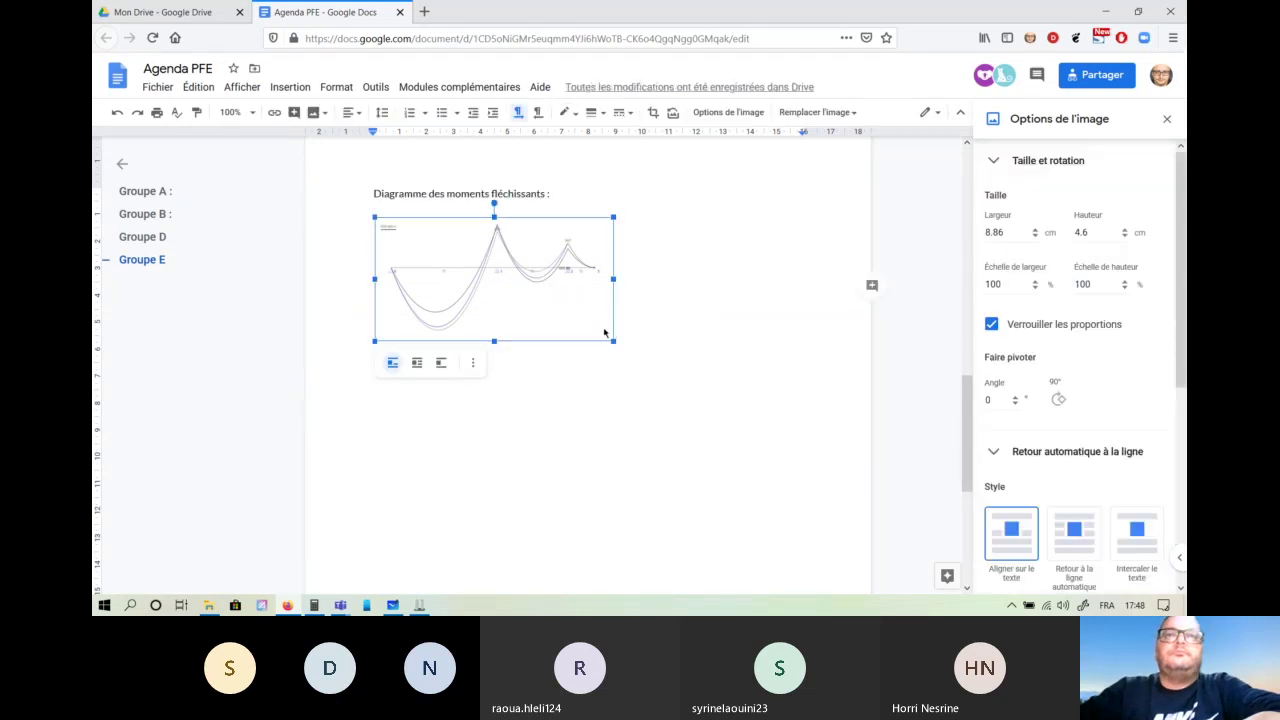
pyautogui.moveTo(613, 342); pyautogui.dragTo(713, 457)
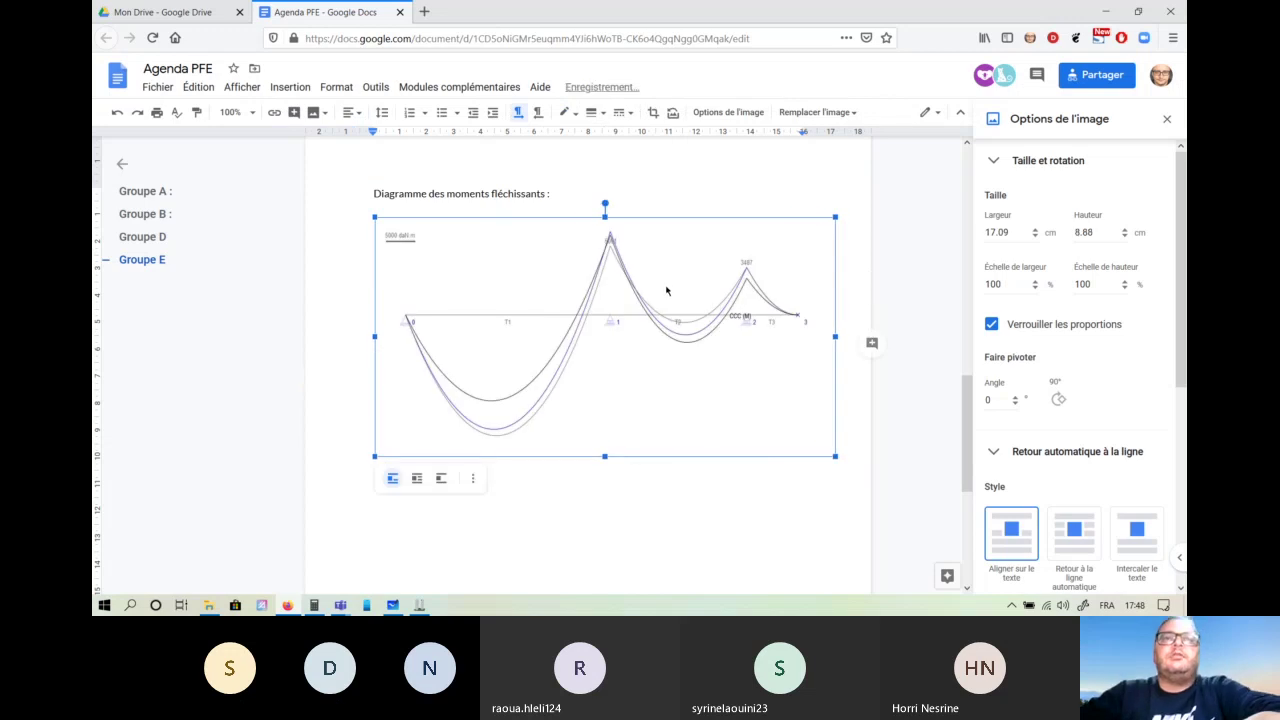
pyautogui.click(532, 191)
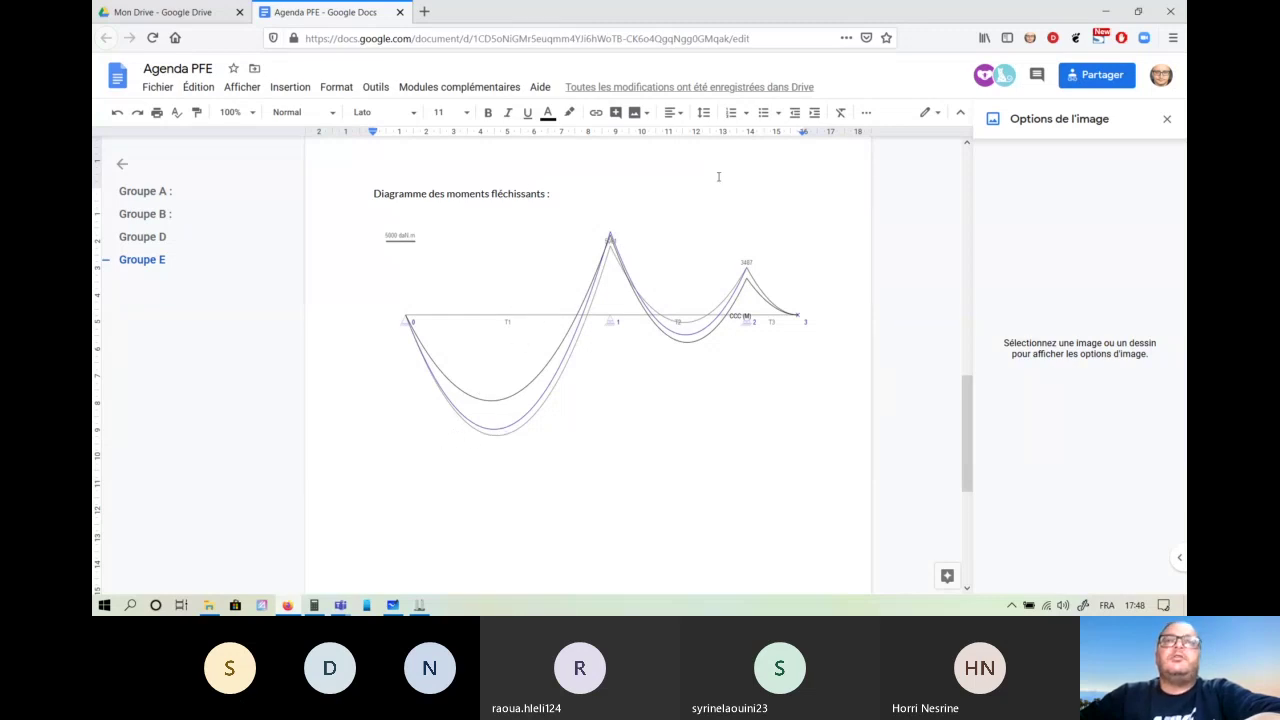
# Switch to pyBar, turn off Convention inversée in the units of demonstration_poutre.dat, and save the data before closing the editor.
pyautogui.click(1106, 12)
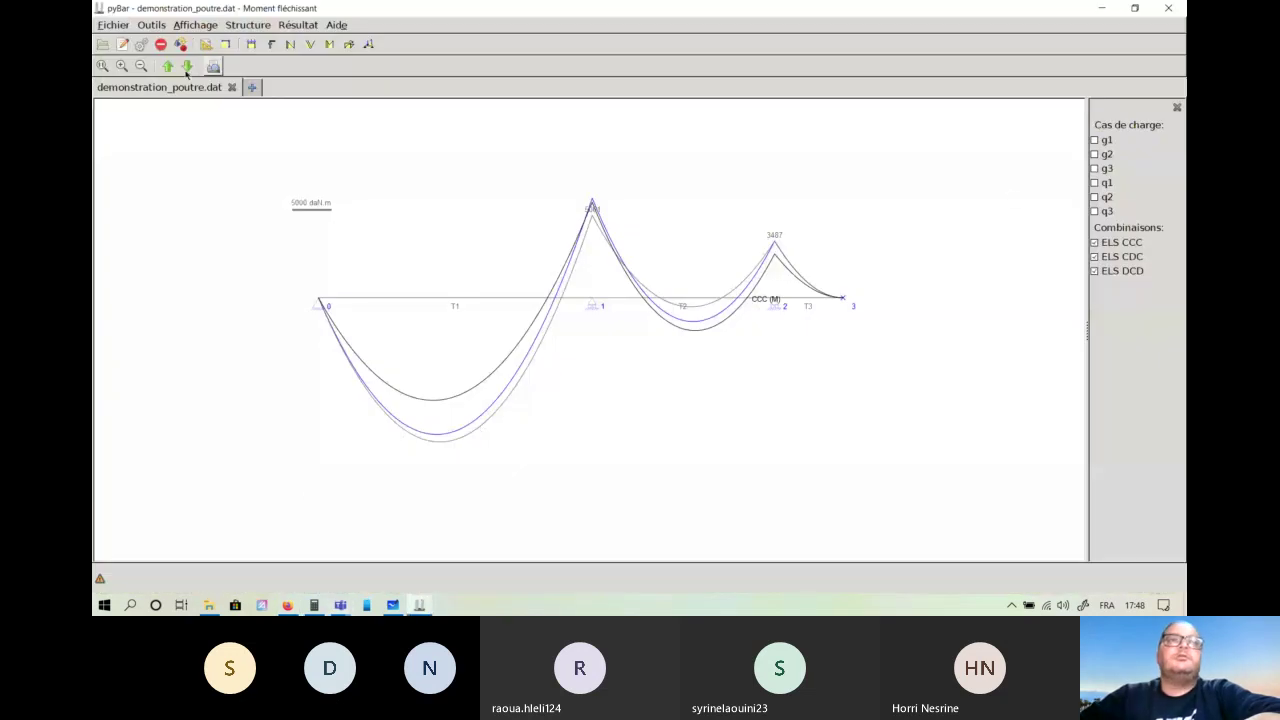
pyautogui.click(123, 46)
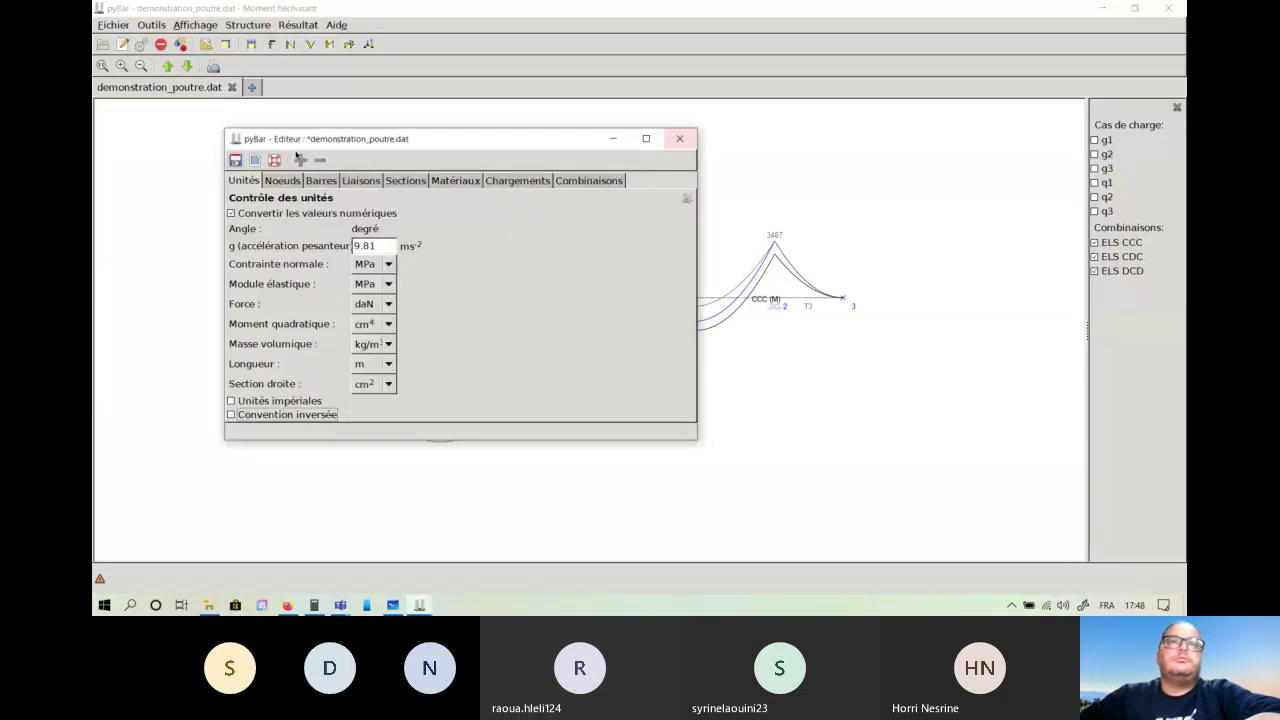
pyautogui.click(235, 160)
pyautogui.click(680, 138)
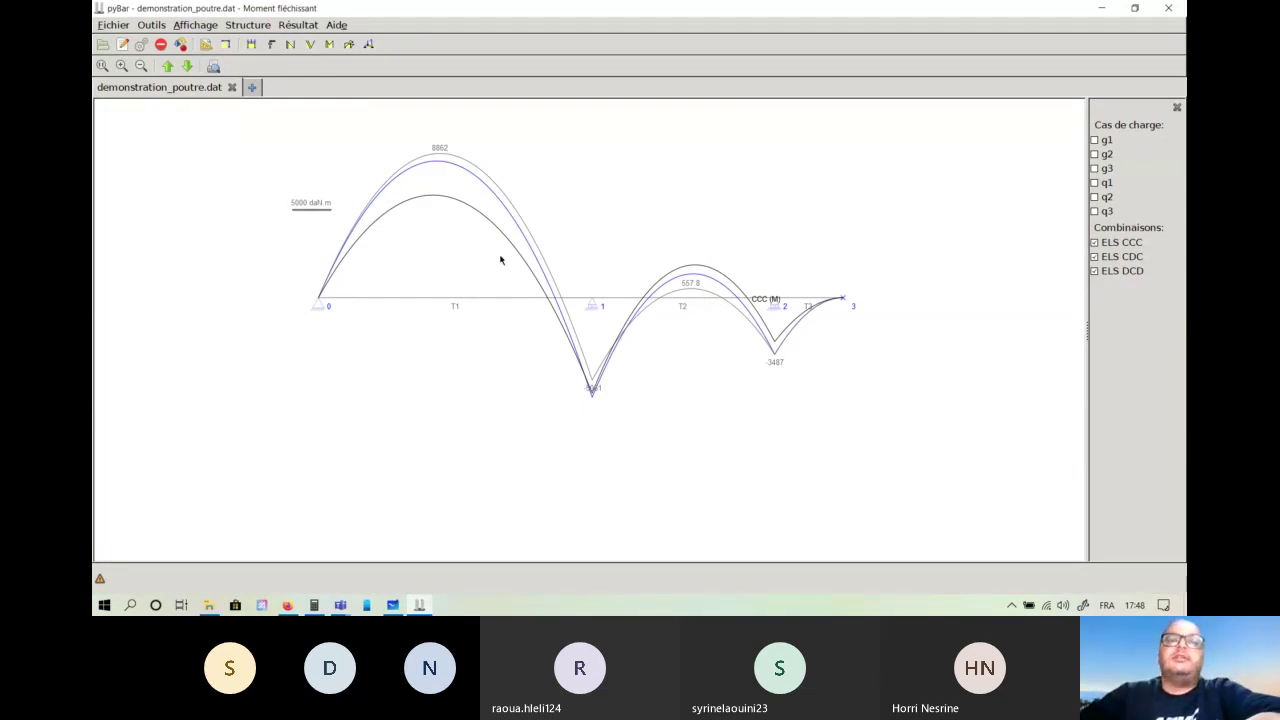
# Minimize pyBar, switch to Firefox and open onedrive.live.com in a new tab.
pyautogui.click(1096, 10)
pyautogui.moveTo(245, 88); pyautogui.dragTo(497, 88)
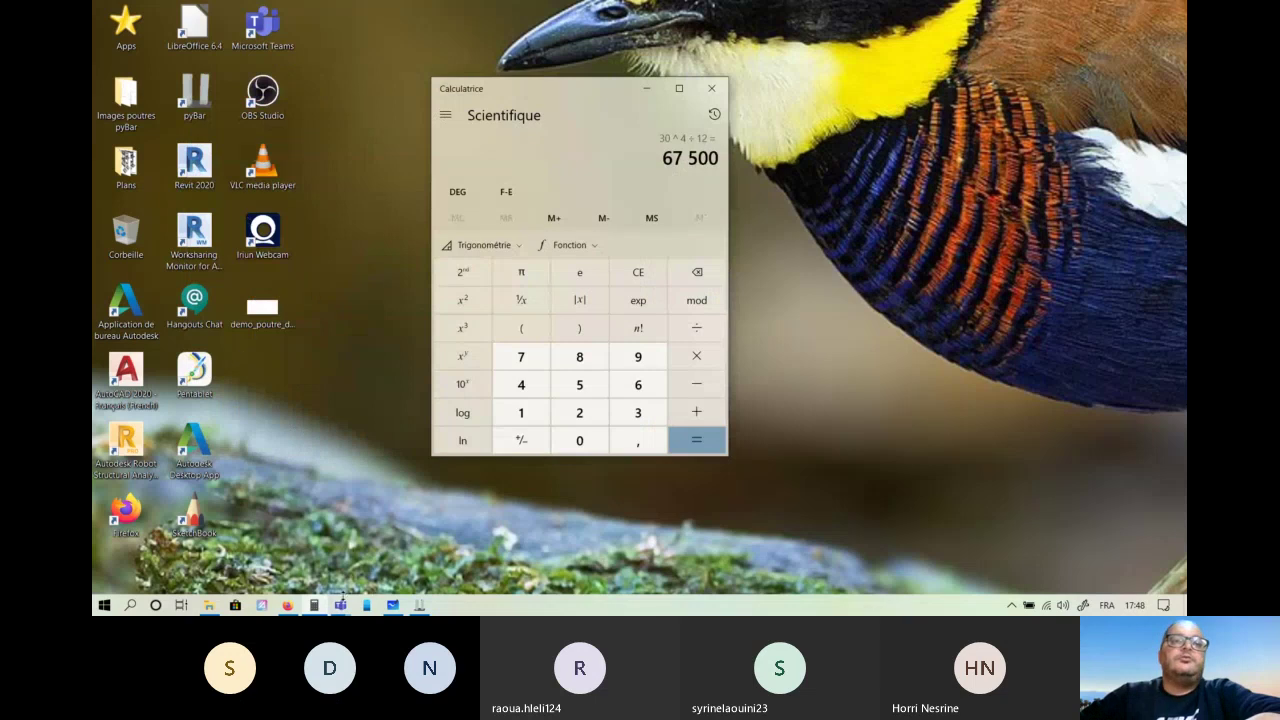
pyautogui.click(287, 605)
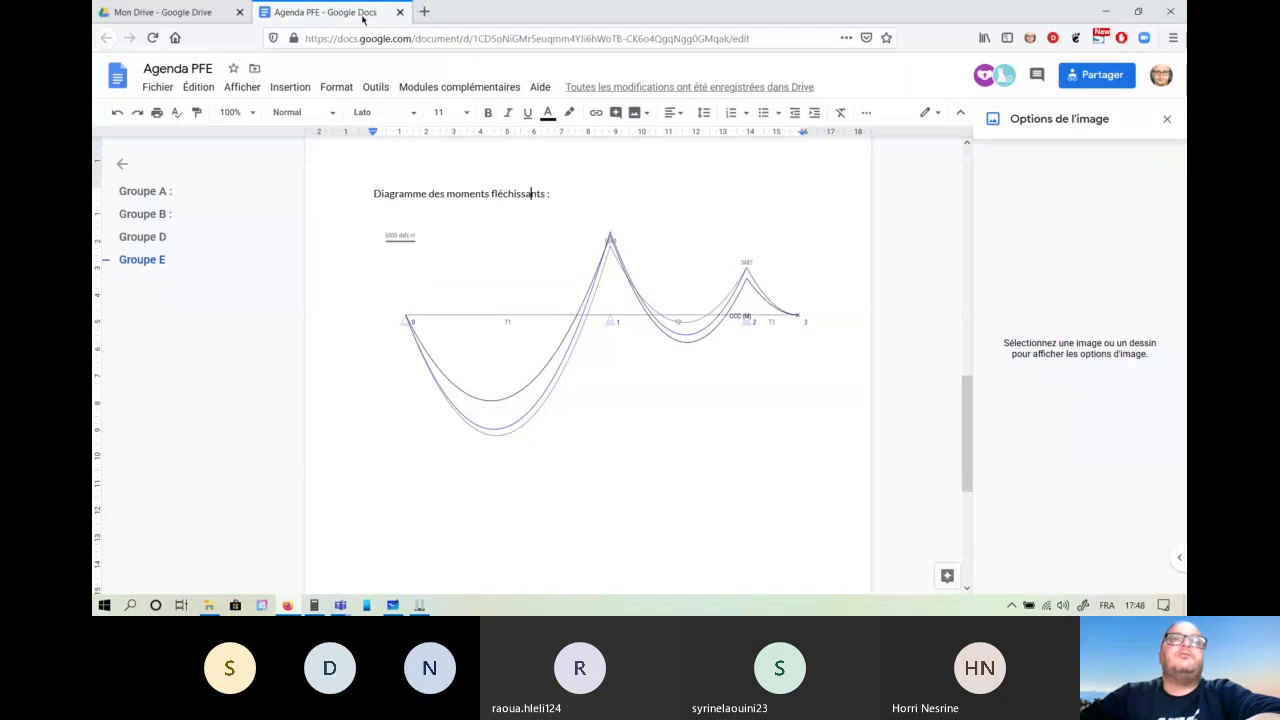
pyautogui.click(424, 12)
pyautogui.write('onedrive.live.com/')
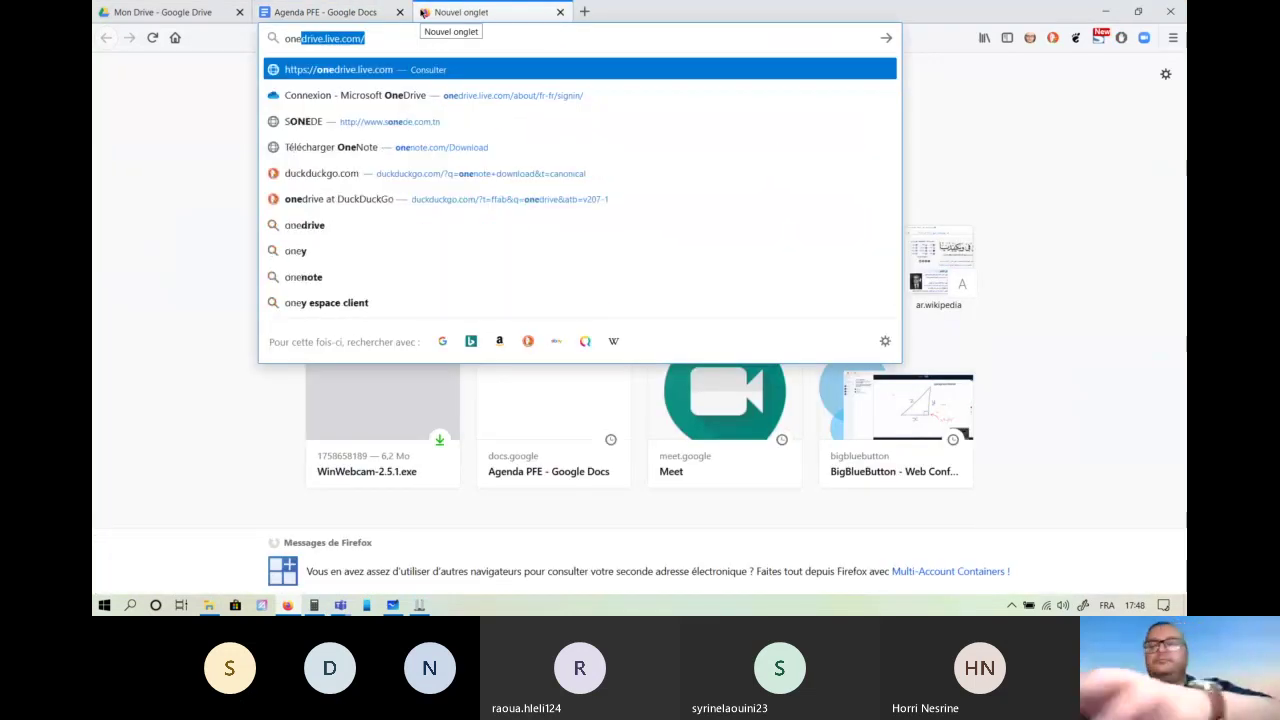
pyautogui.press('Return')
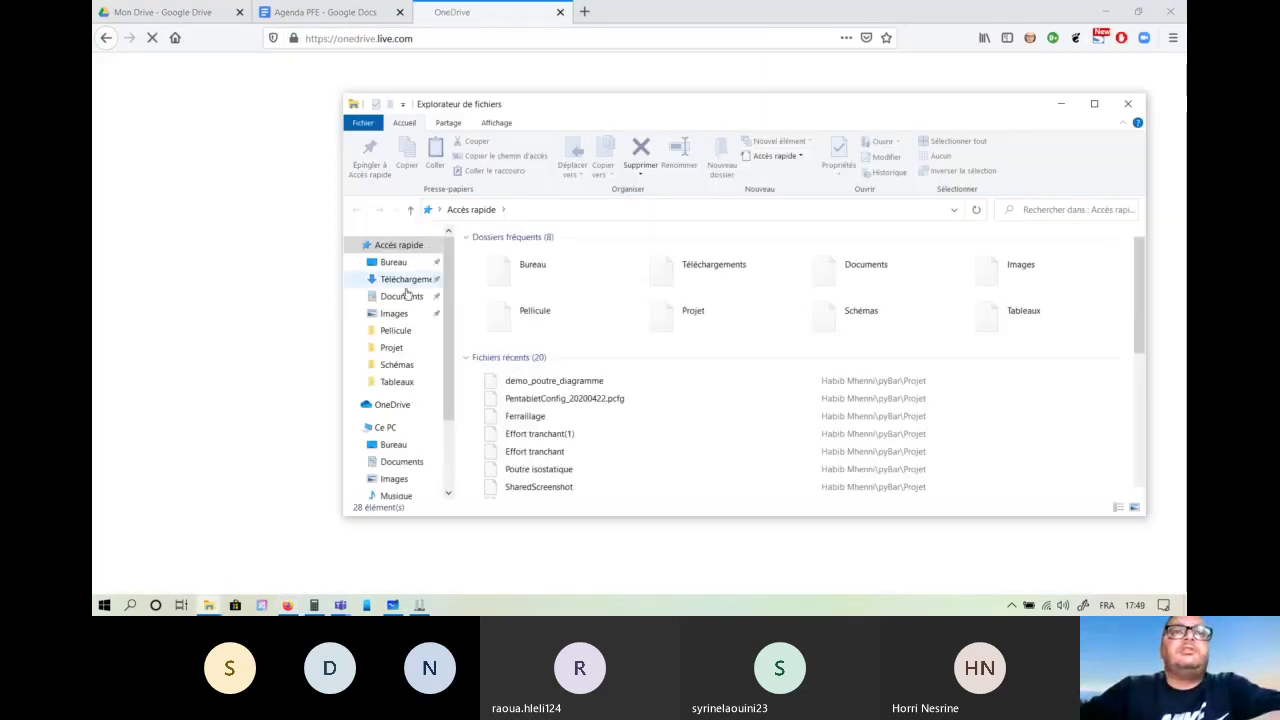
# Look through the Téléchargements folder and the Applications folder inside Documents for the BAEL program.
pyautogui.click(410, 280)
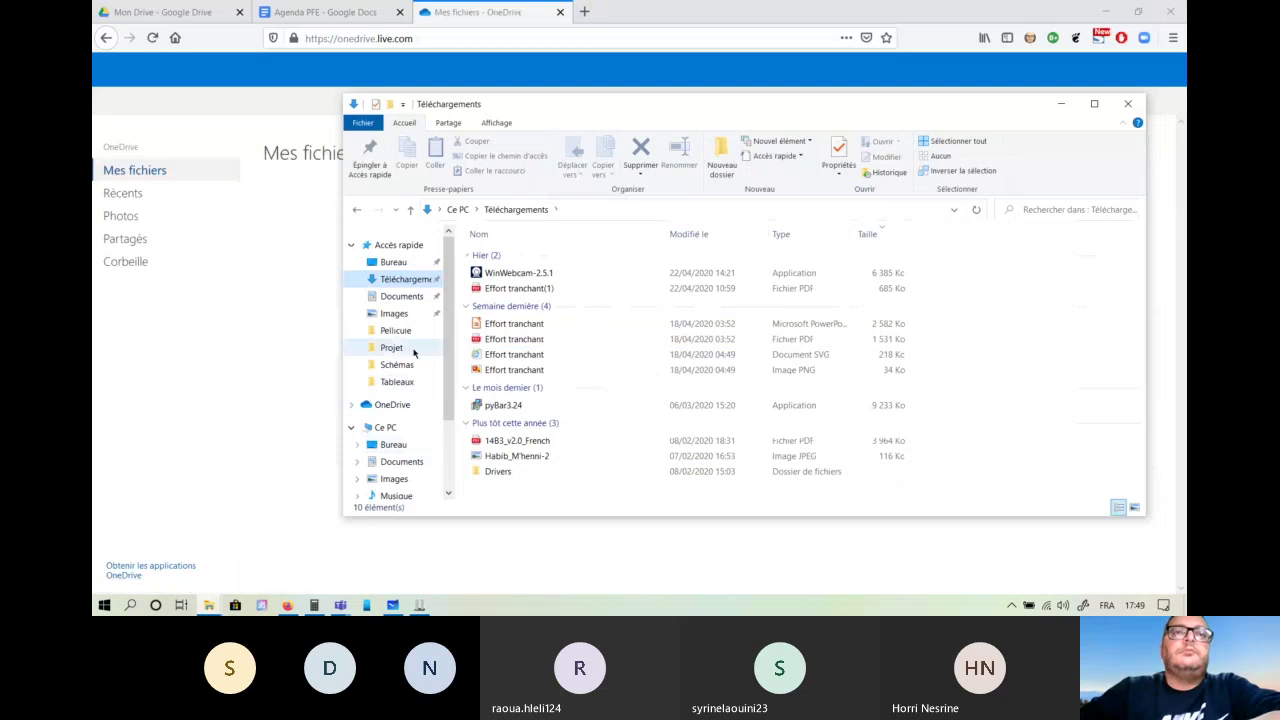
pyautogui.scroll(-1, 452, 328)
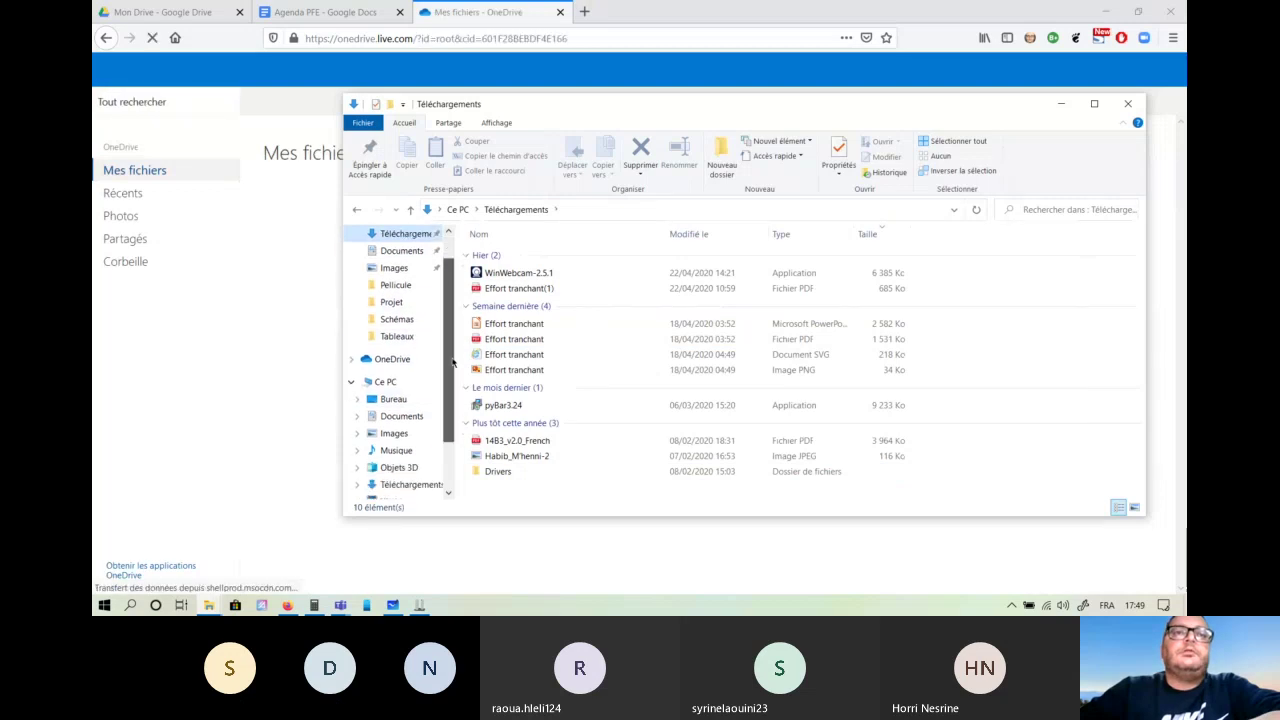
pyautogui.click(401, 416)
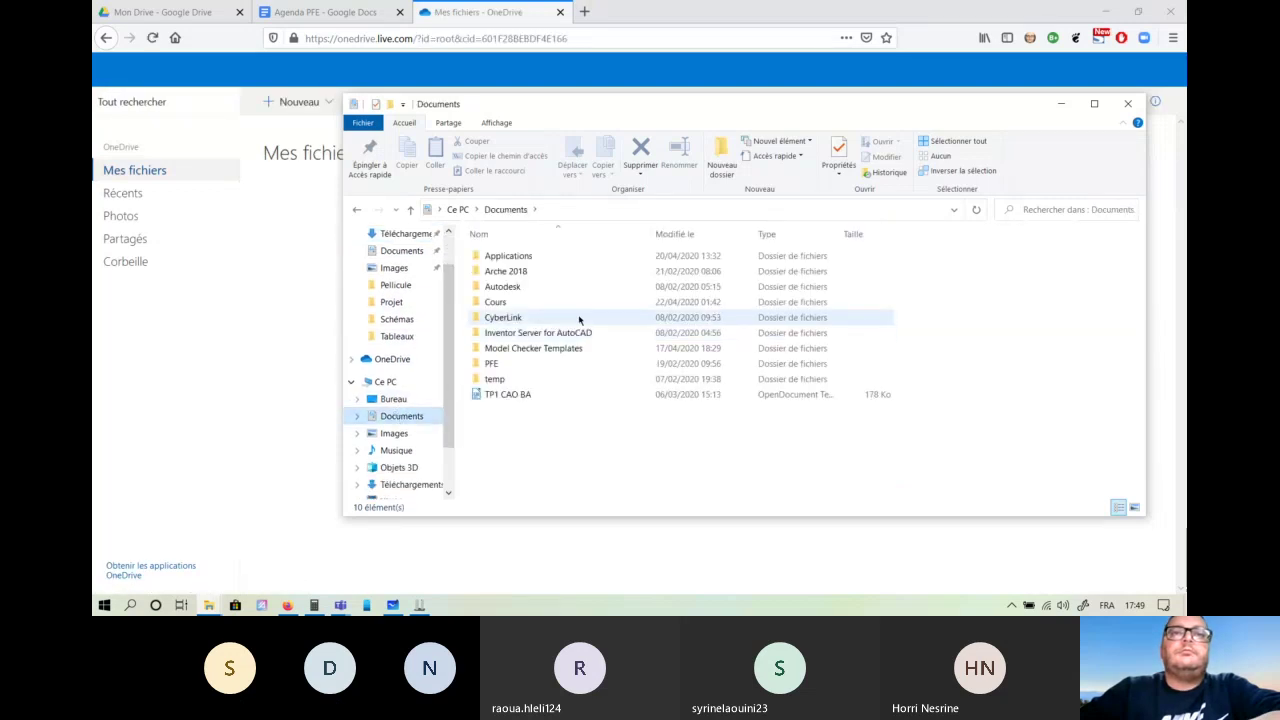
pyautogui.click(530, 256)
pyautogui.doubleClick(546, 257)
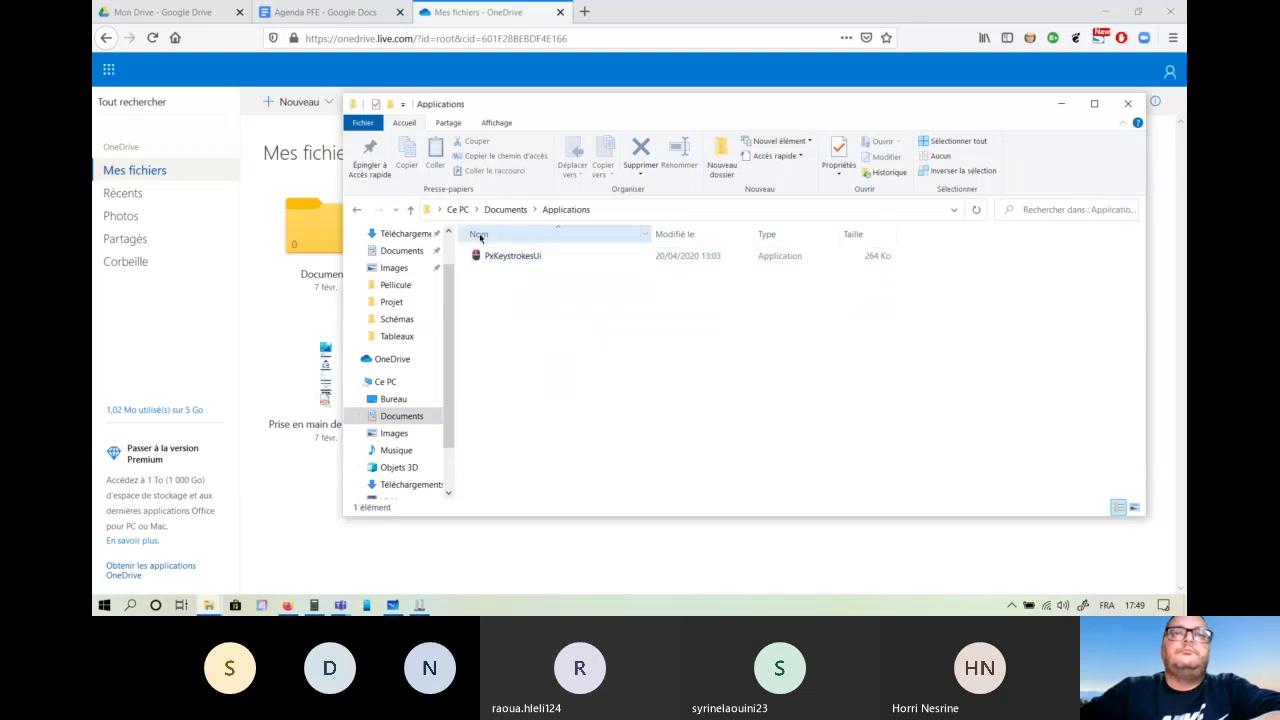
pyautogui.moveTo(615, 106); pyautogui.dragTo(498, 111)
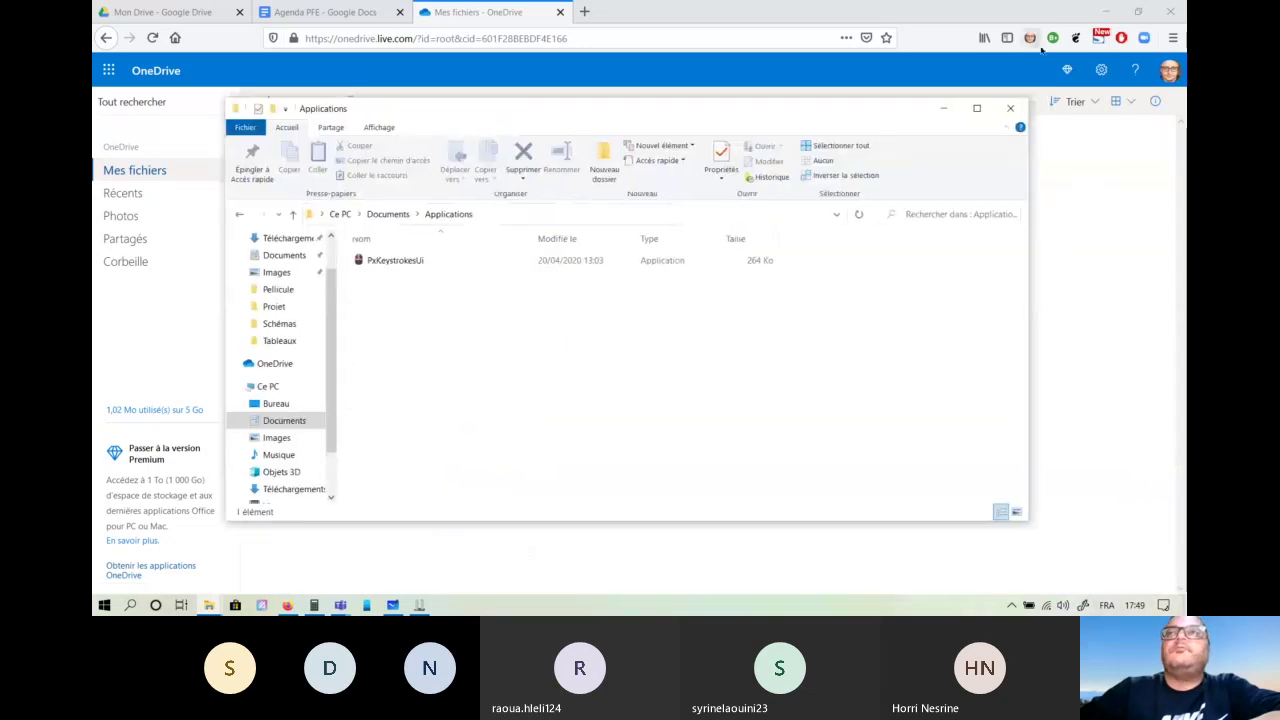
# Minimize Firefox and launch the BAEL application from the BA folder in the desktop's Apps folder, moving its window clear of the desktop icons.
pyautogui.click(1105, 11)
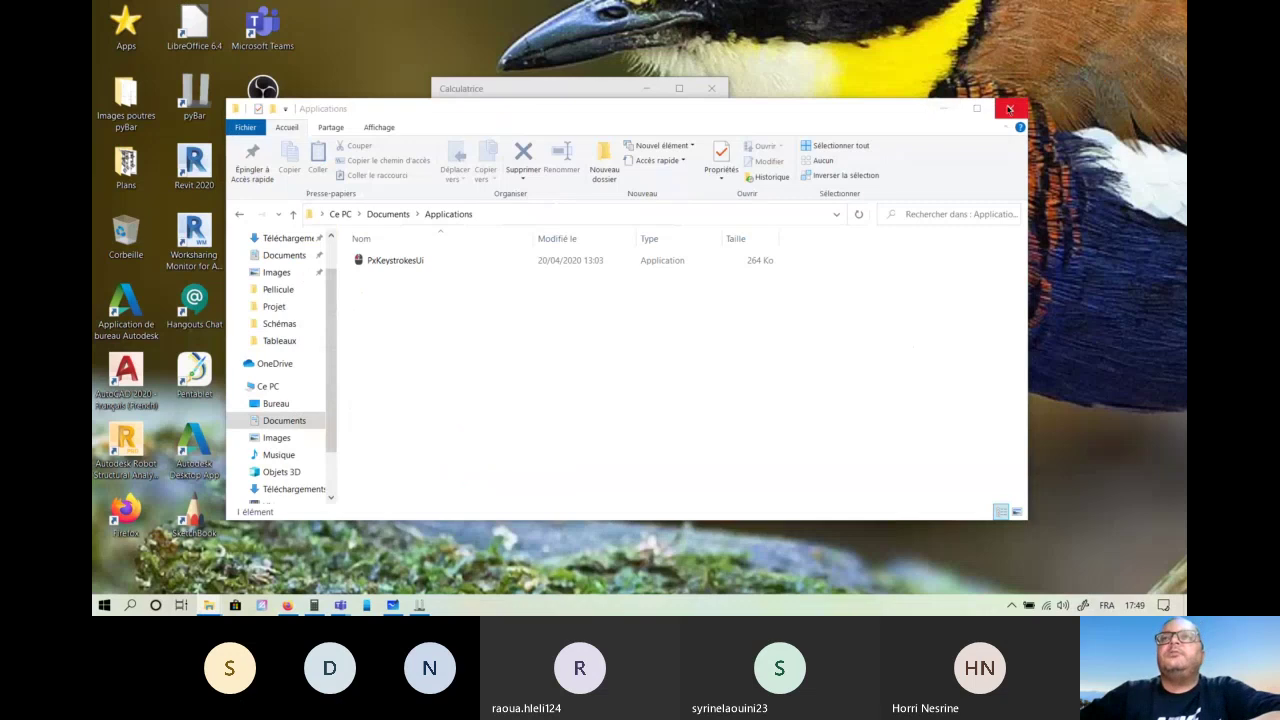
pyautogui.doubleClick(147, 36)
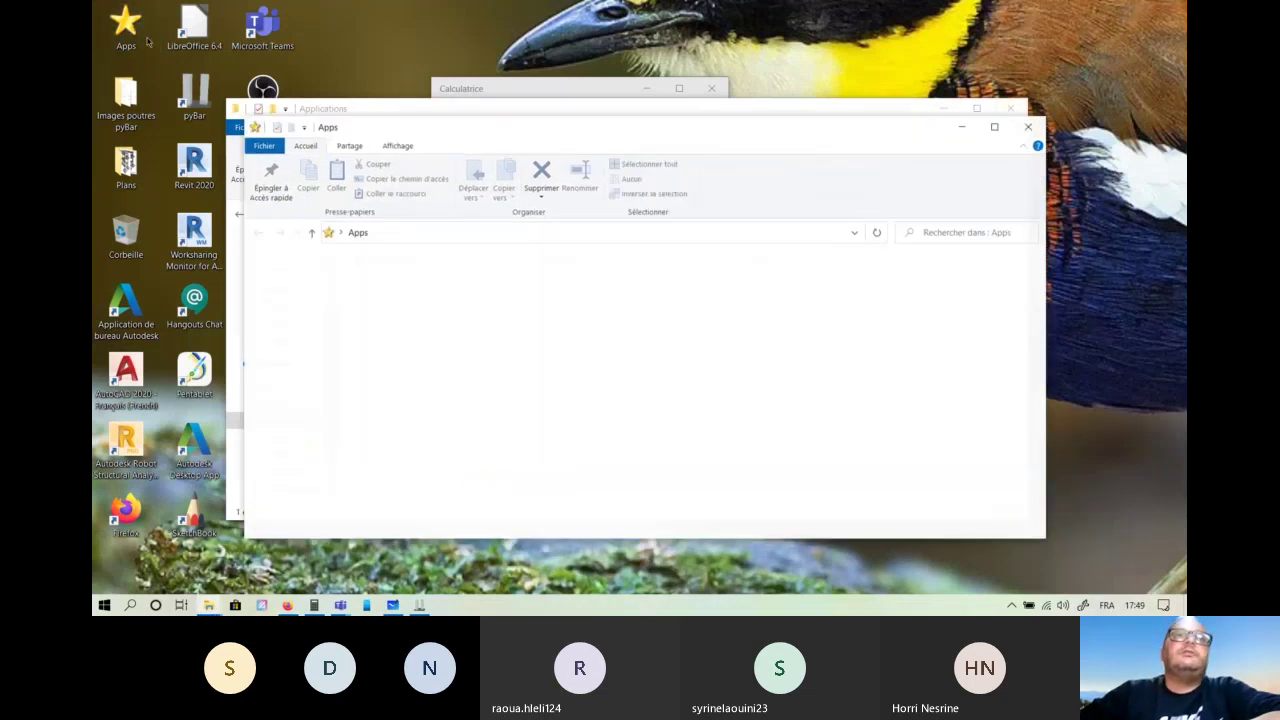
pyautogui.doubleClick(391, 279)
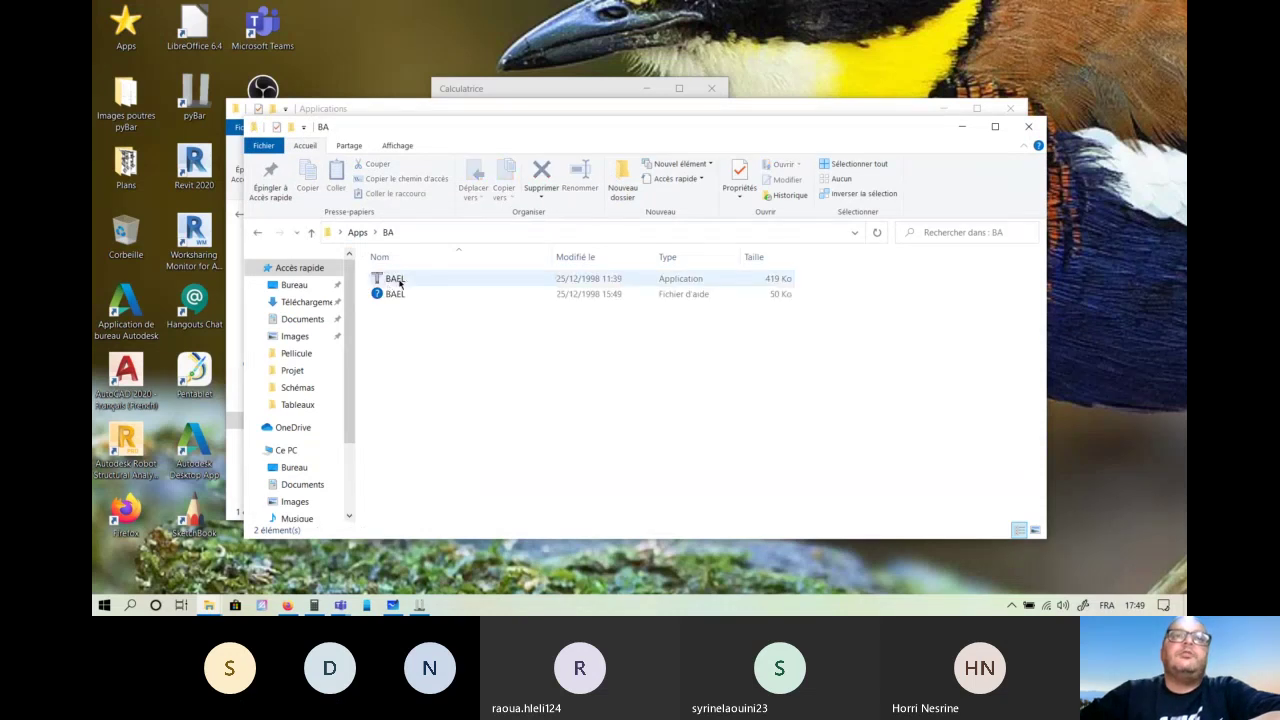
pyautogui.click(400, 283)
pyautogui.doubleClick(403, 283)
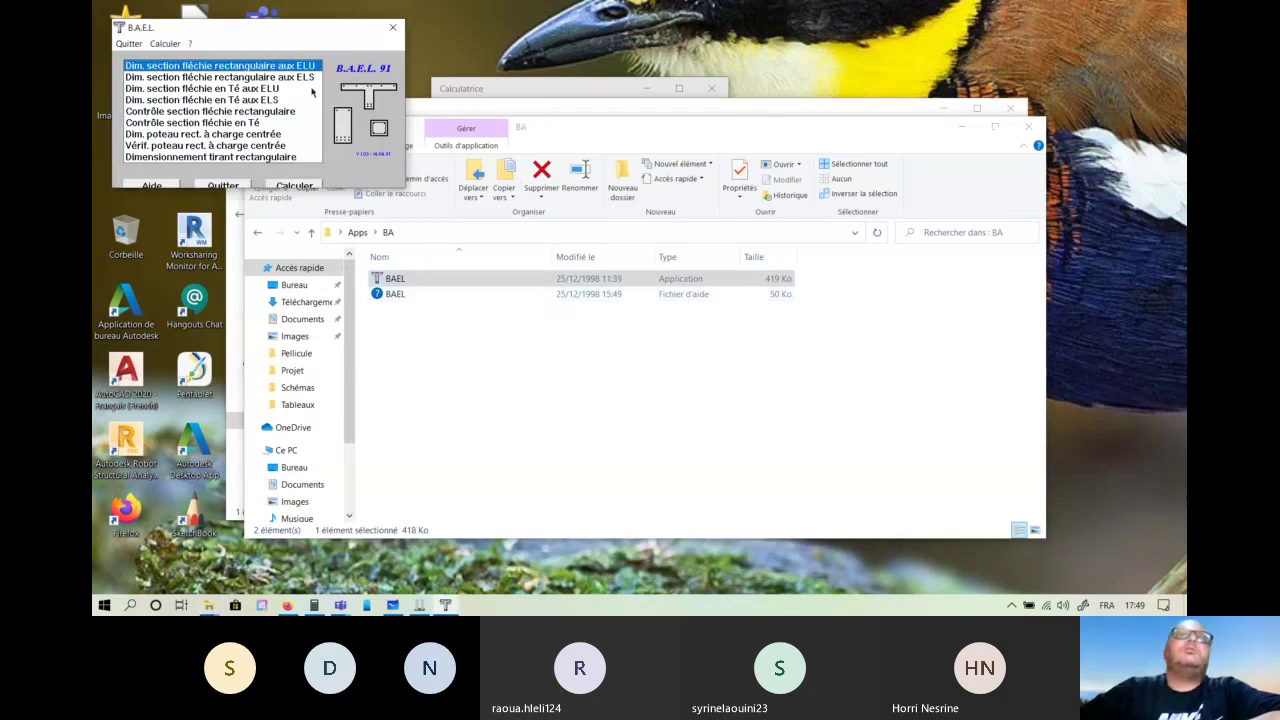
pyautogui.moveTo(250, 32); pyautogui.dragTo(568, 241)
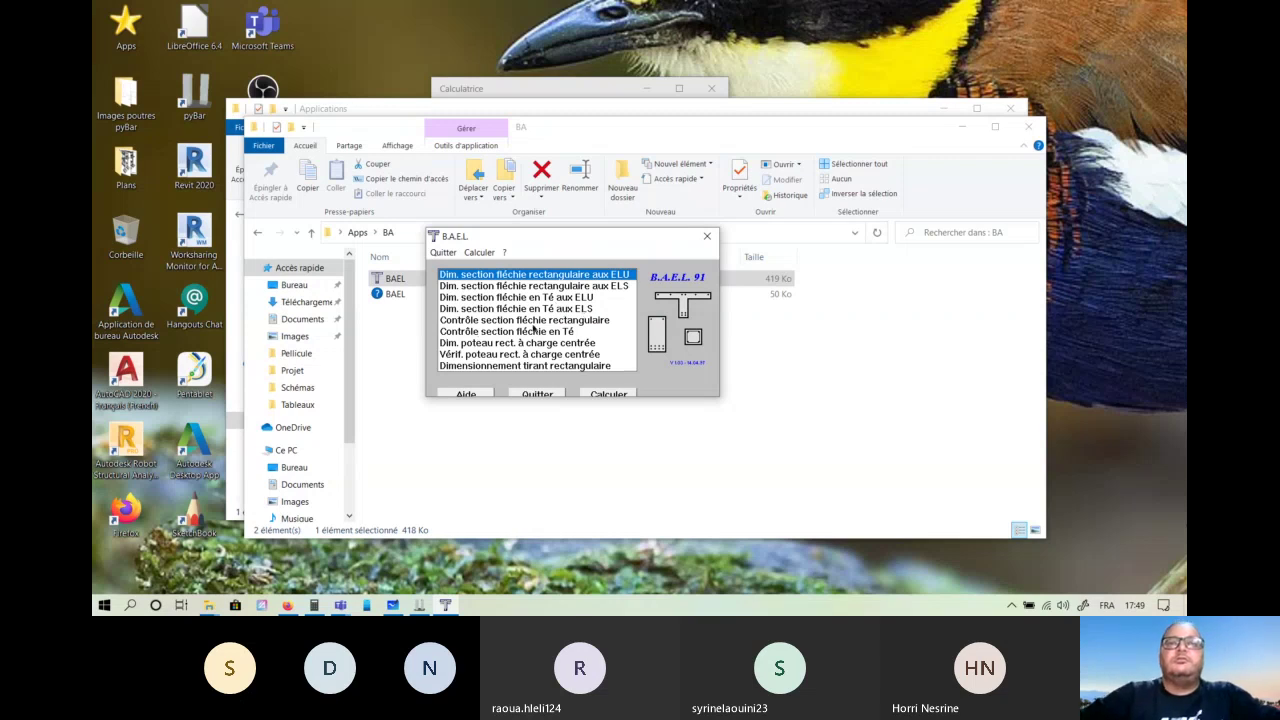
# Open the calculation Dim. section fléchie rectangulaire aux ELS in BAEL and place its window near the screen's centre.
pyautogui.click(600, 287)
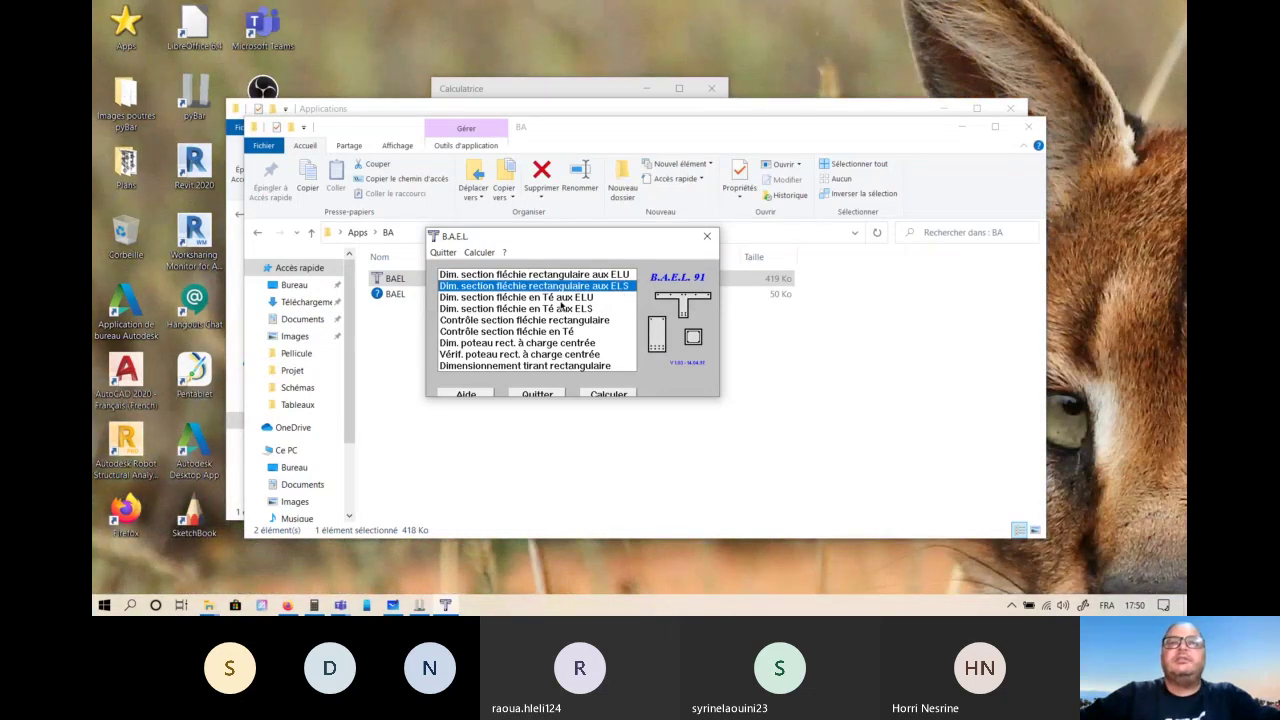
pyautogui.click(607, 394)
pyautogui.moveTo(233, 31); pyautogui.dragTo(537, 293)
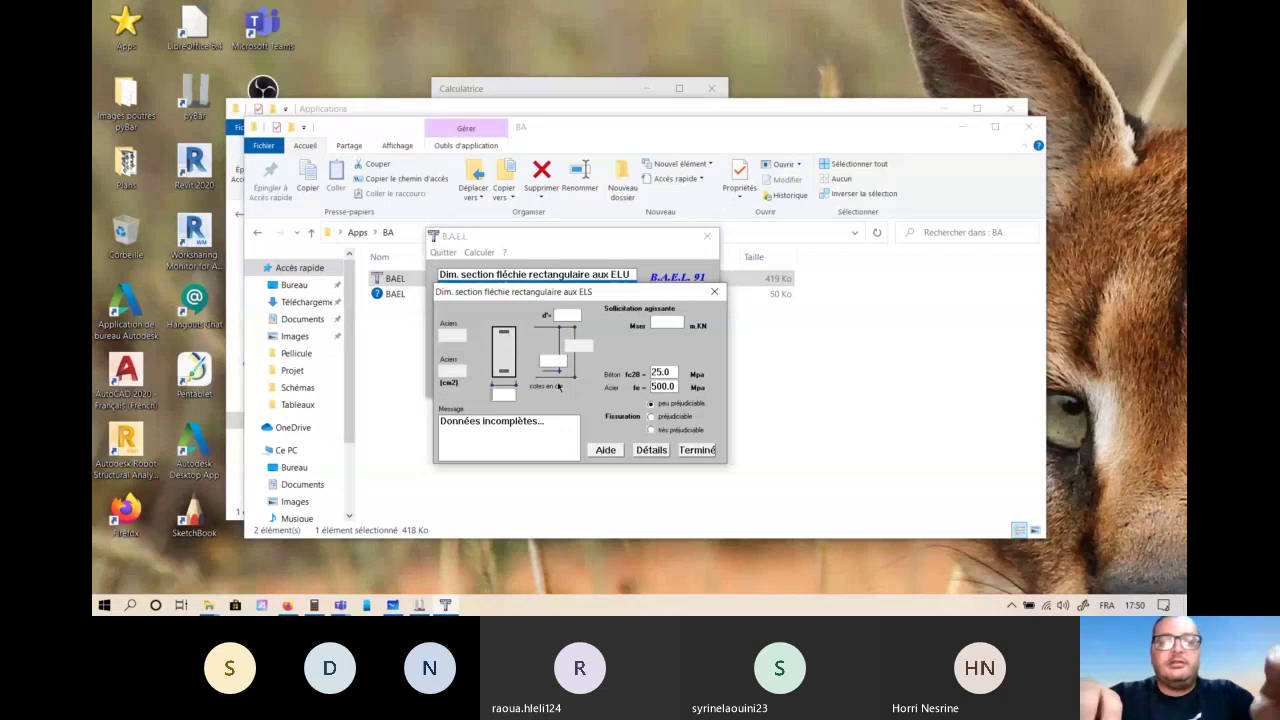
# Enter the beam section dimensions: width 30 cm, upper cover d' 3 cm and effective depth 45 cm.
pyautogui.click(500, 394)
pyautogui.write('3')
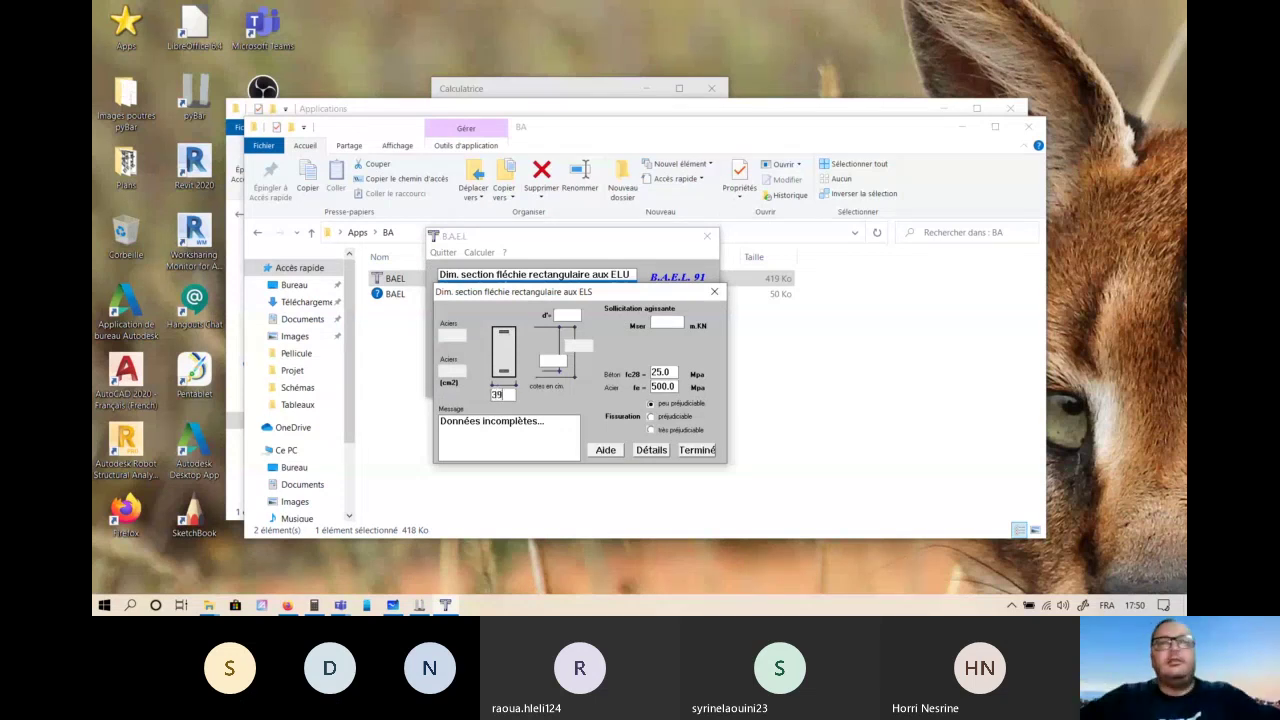
pyautogui.write('0')
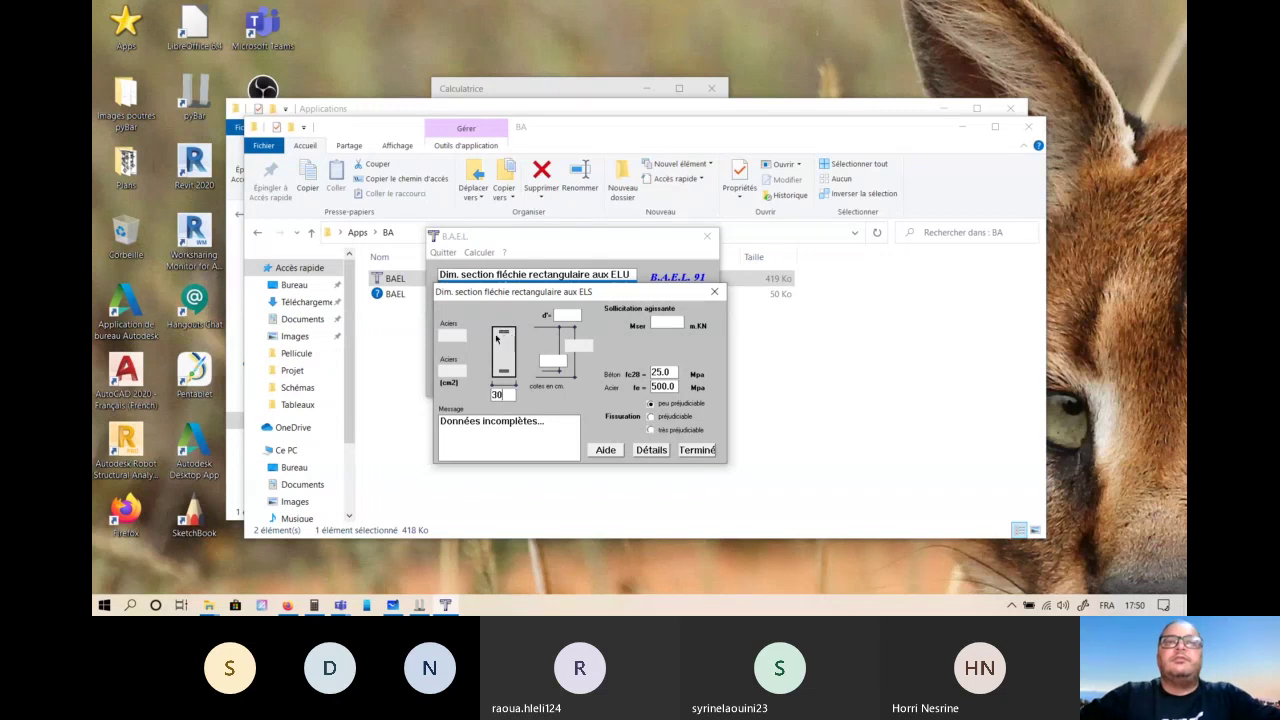
pyautogui.click(561, 317)
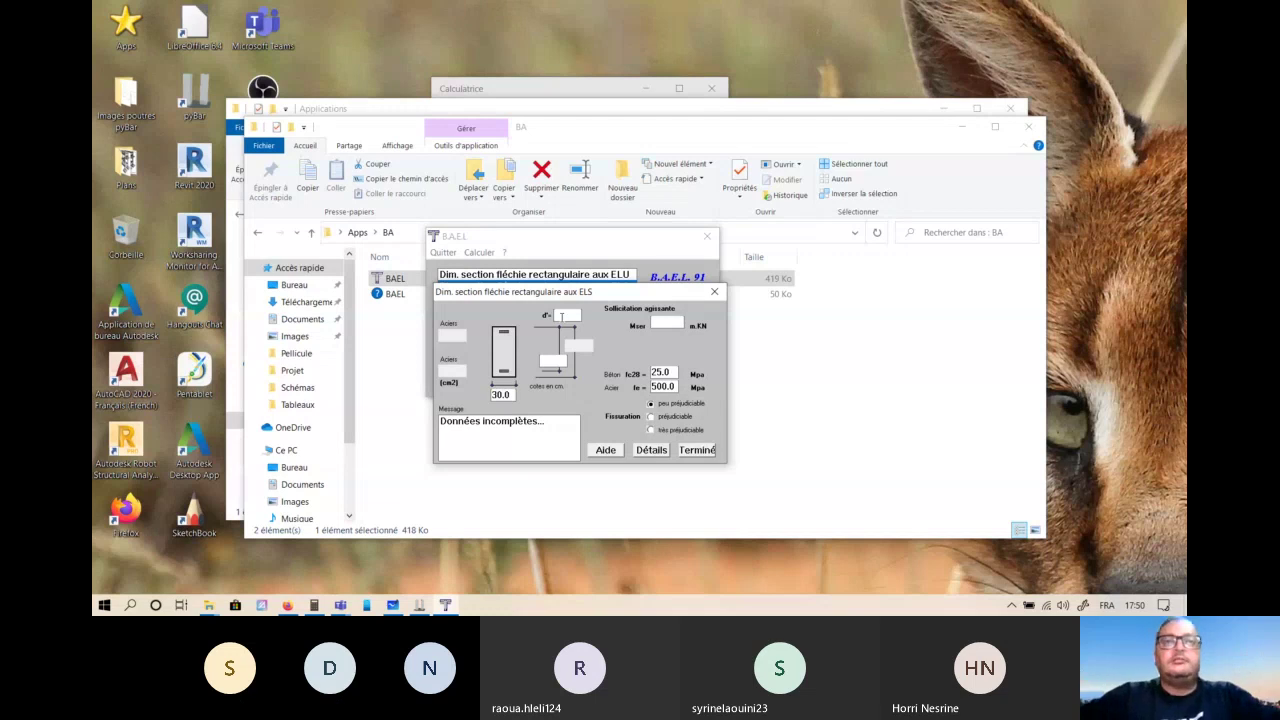
pyautogui.write('3')
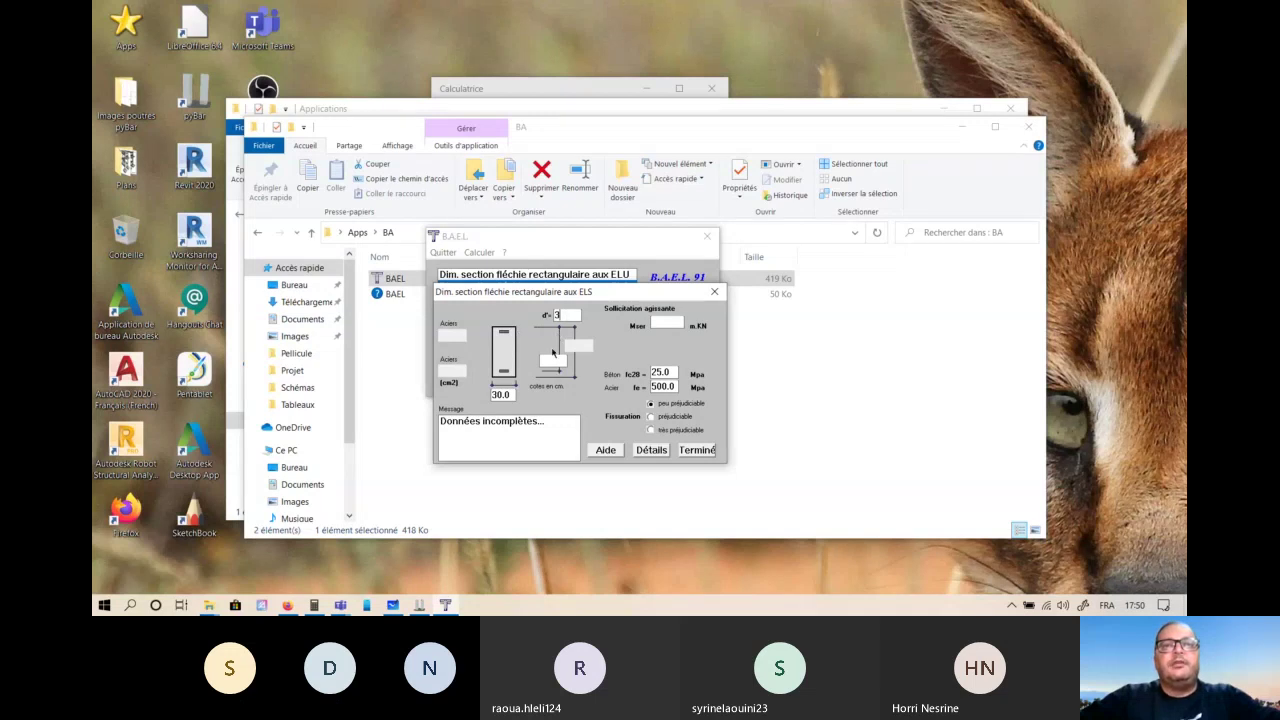
pyautogui.click(553, 352)
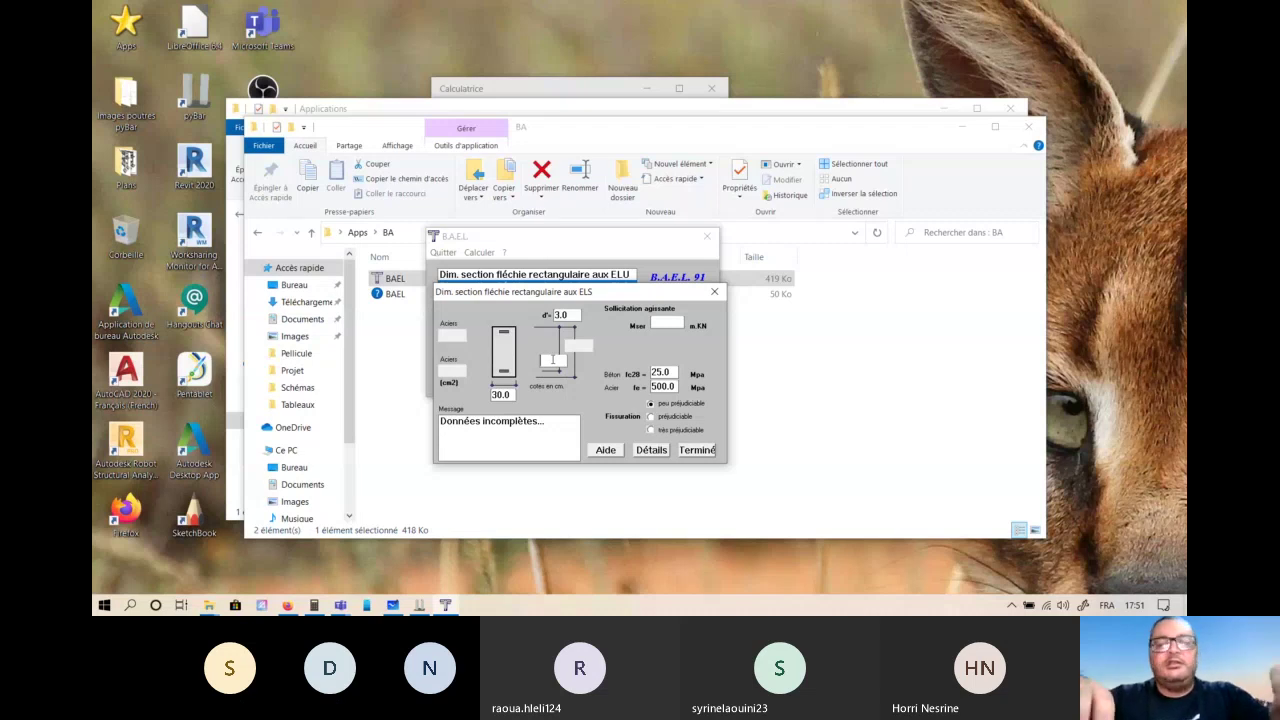
pyautogui.write('45')
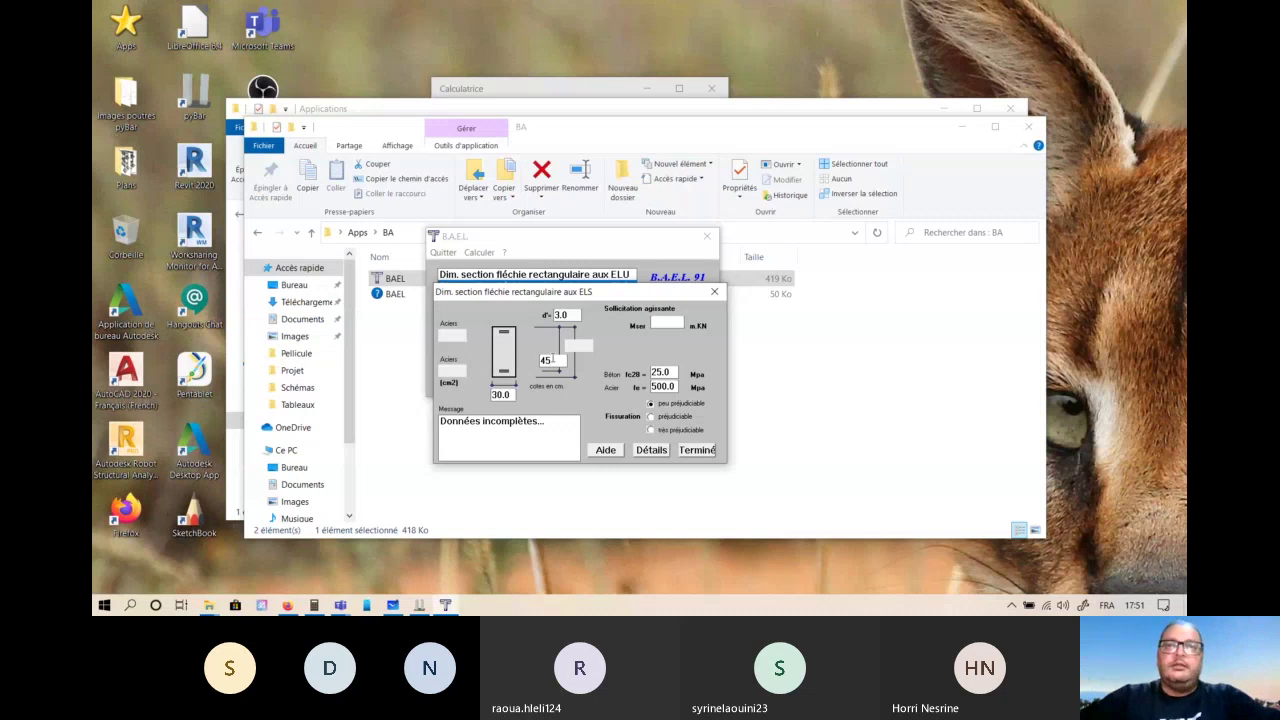
pyautogui.click(668, 322)
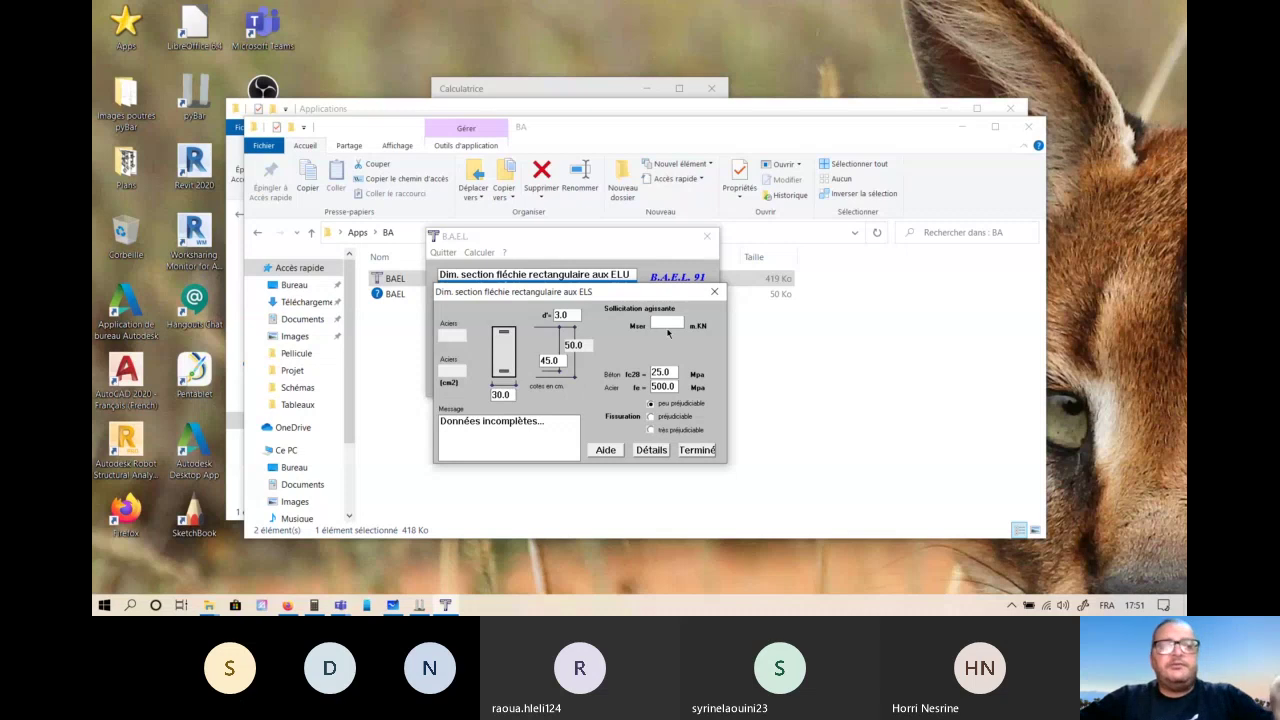
# Switch to pyBar and examine the ELS moment diagram for the maximum moment in span T1.
pyautogui.hotkey('alt', 'Tab')
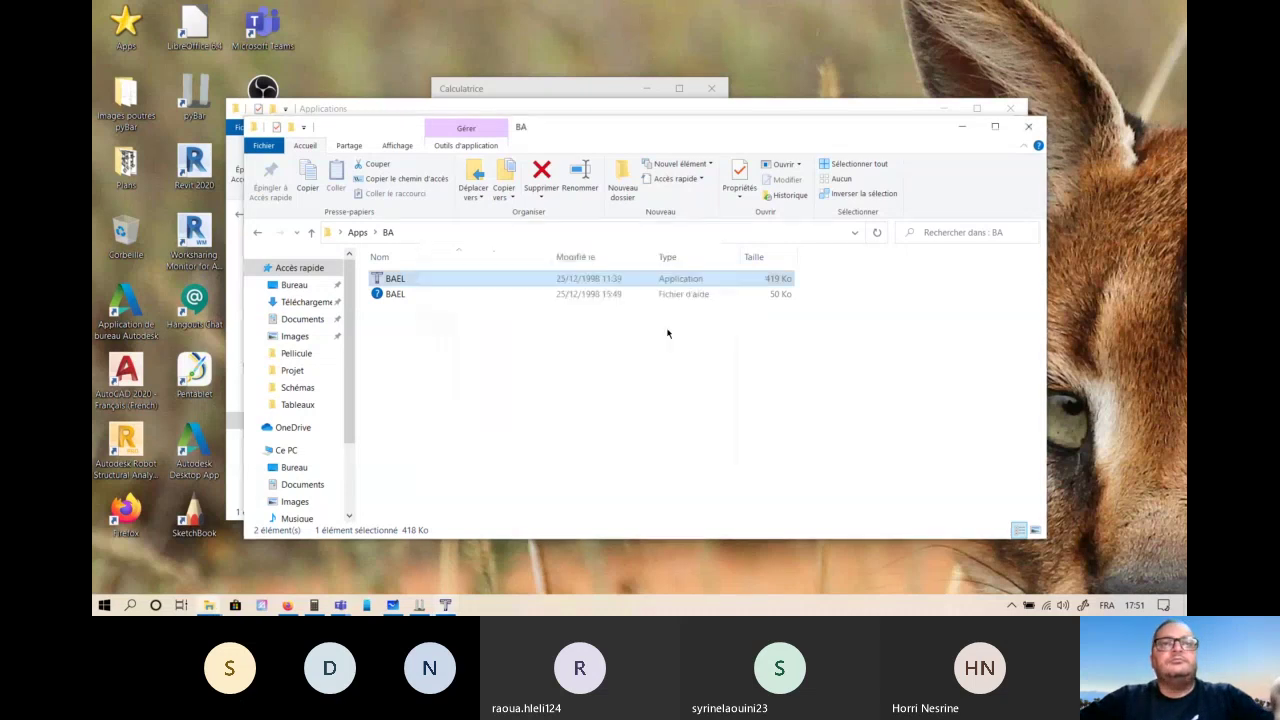
pyautogui.hotkey('alt', 'Tab')
pyautogui.hotkey('alt', 'Tab')
pyautogui.hotkey('alt', 'Tab')
pyautogui.hotkey('alt', 'Tab')
pyautogui.press('Tab')
pyautogui.press('Tab')
pyautogui.press('Tab')
pyautogui.press('Tab')
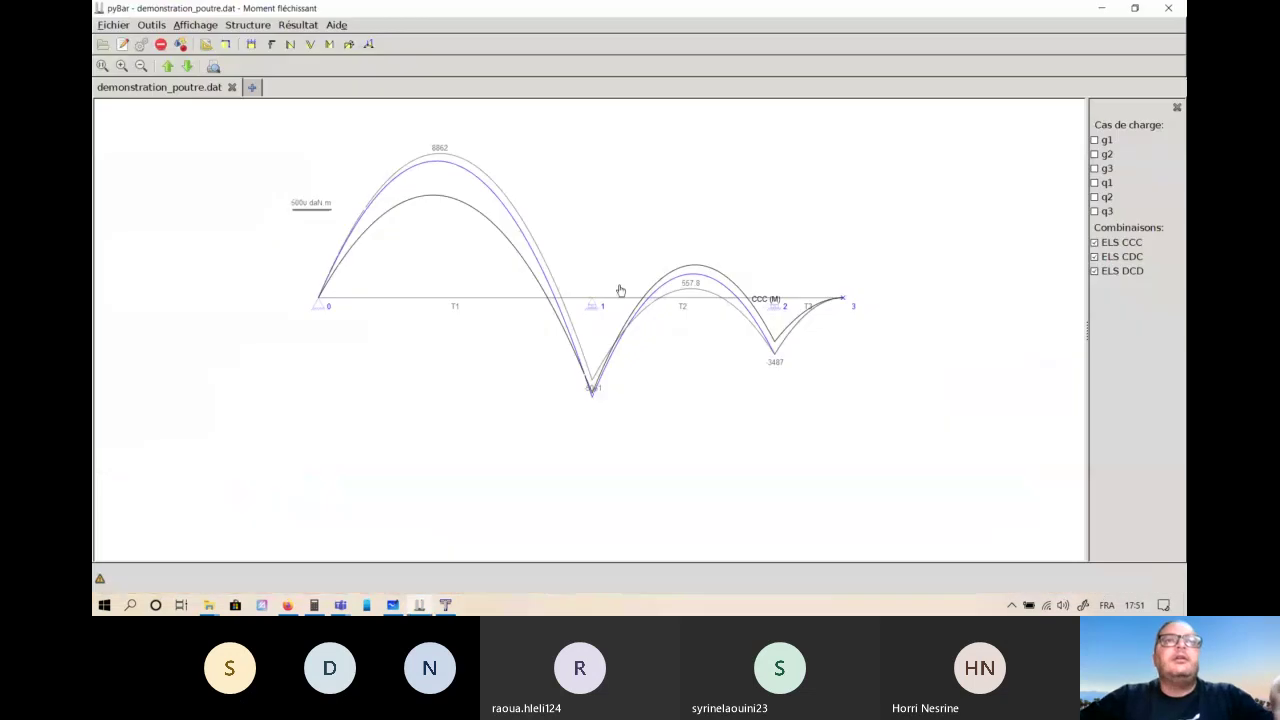
pyautogui.click(440, 152)
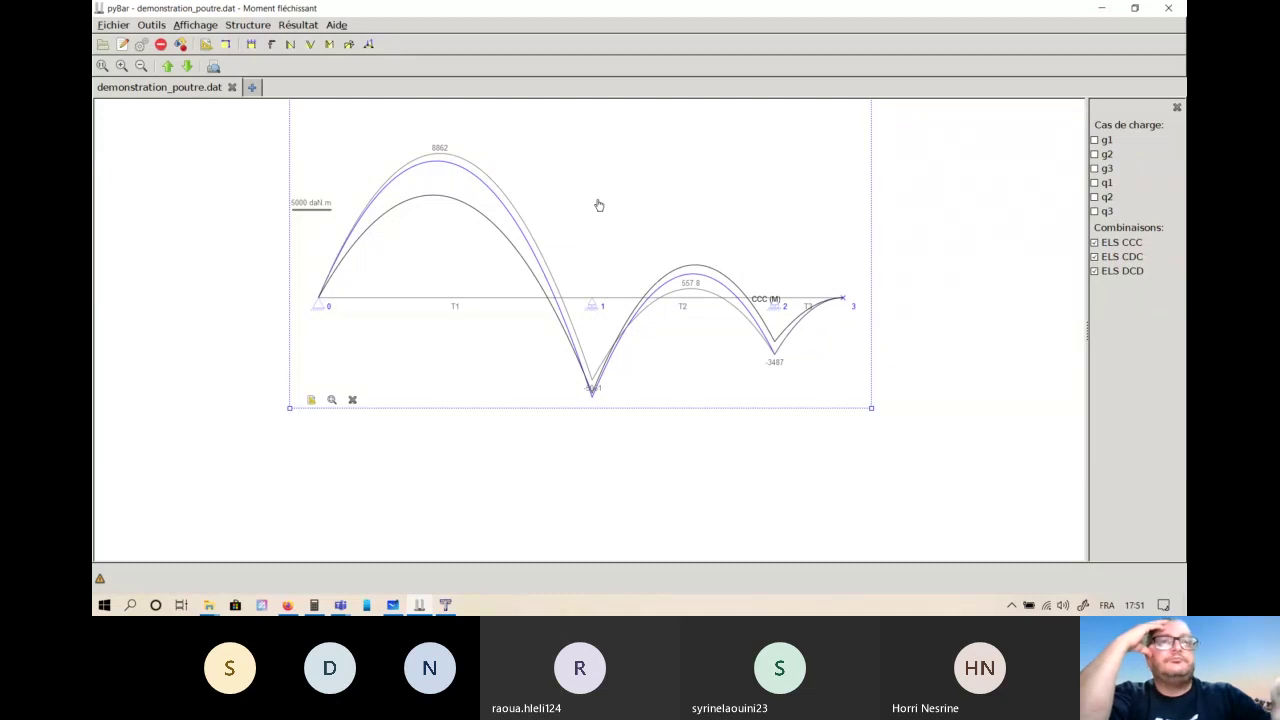
# Return to BAEL, calculate the steel with a service moment Mser of 88 m.kN, and refine Mser to 88.62 m.kN.
pyautogui.hotkey('alt', 'Tab')
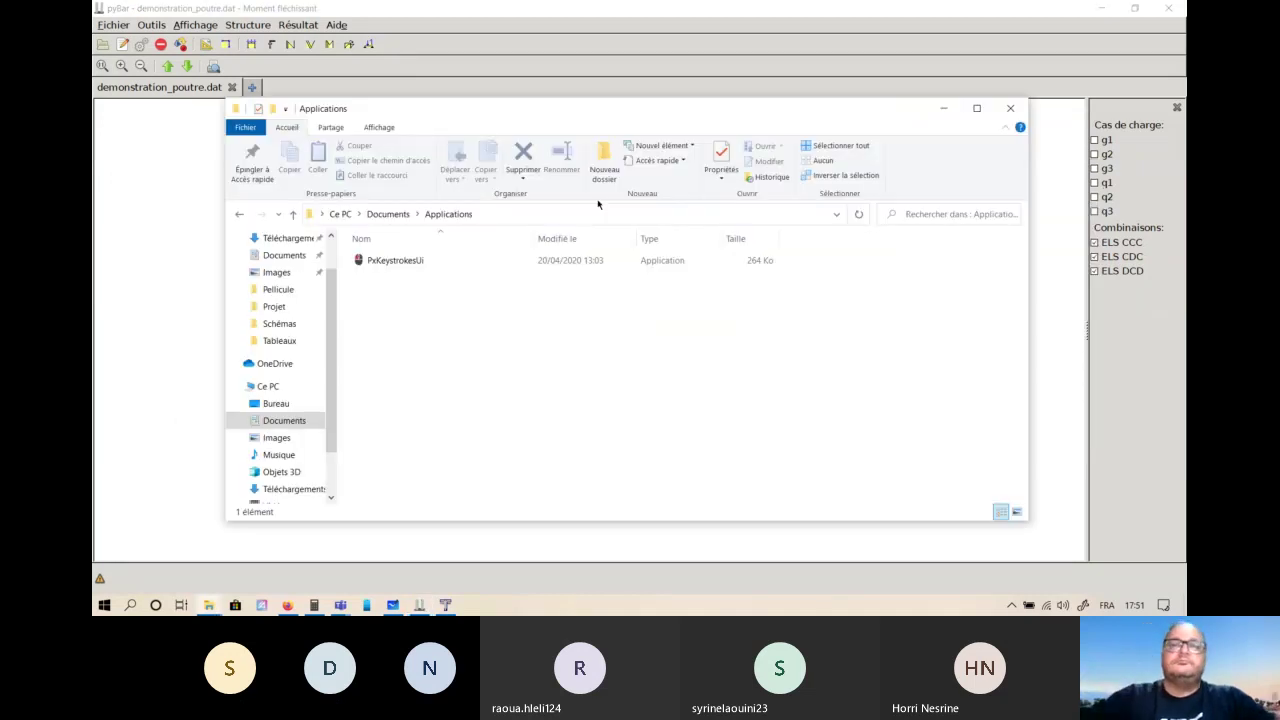
pyautogui.hotkey('alt', 'Tab')
pyautogui.hotkey('alt', 'Tab')
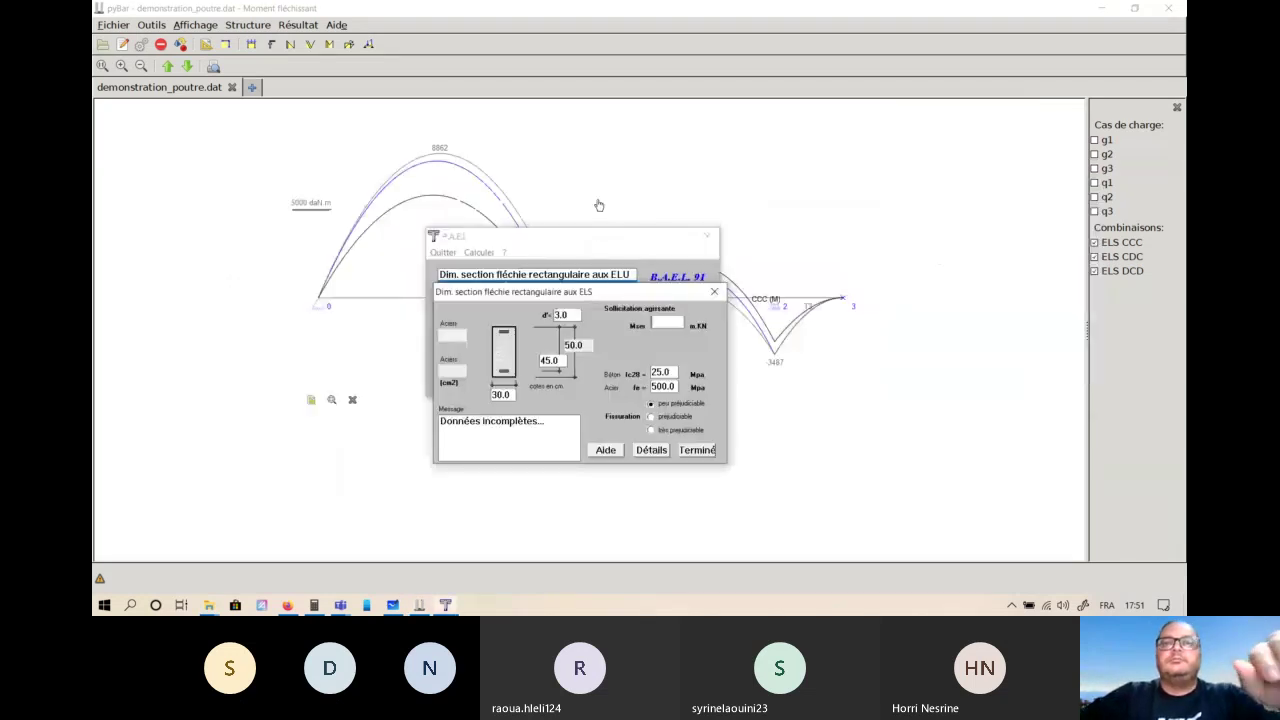
pyautogui.click(661, 323)
pyautogui.write('80')
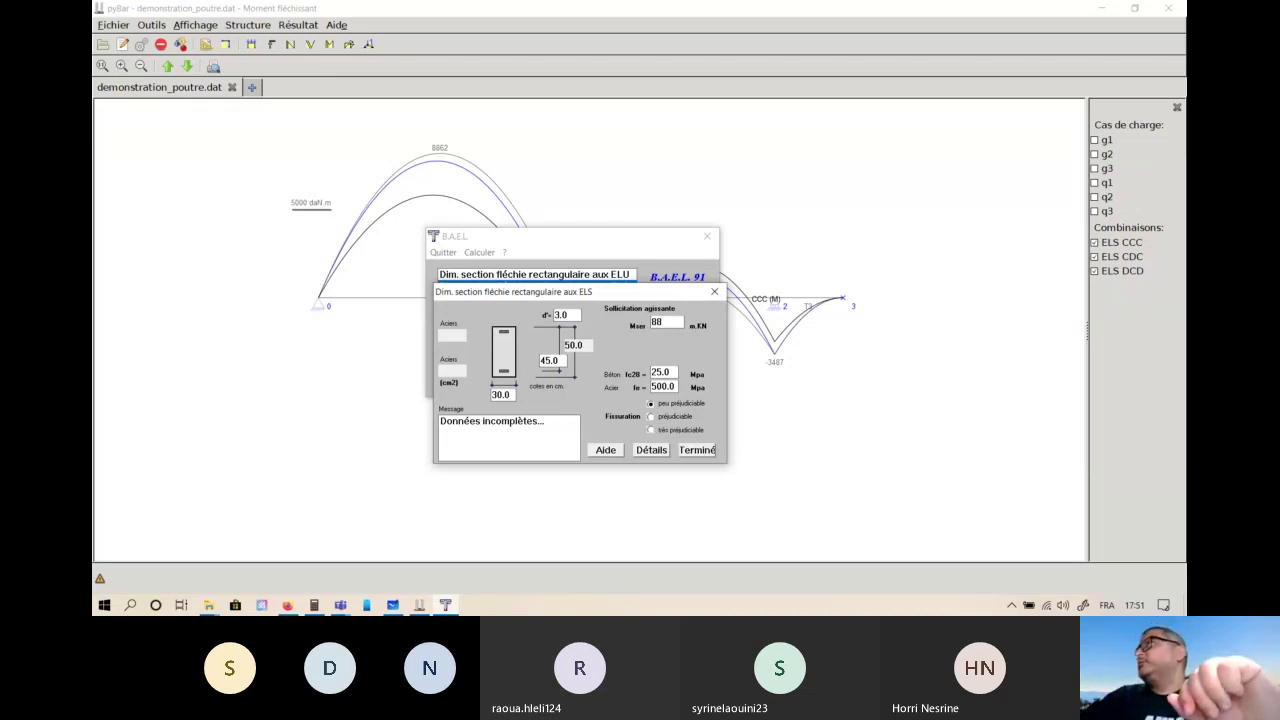
pyautogui.press('Return')
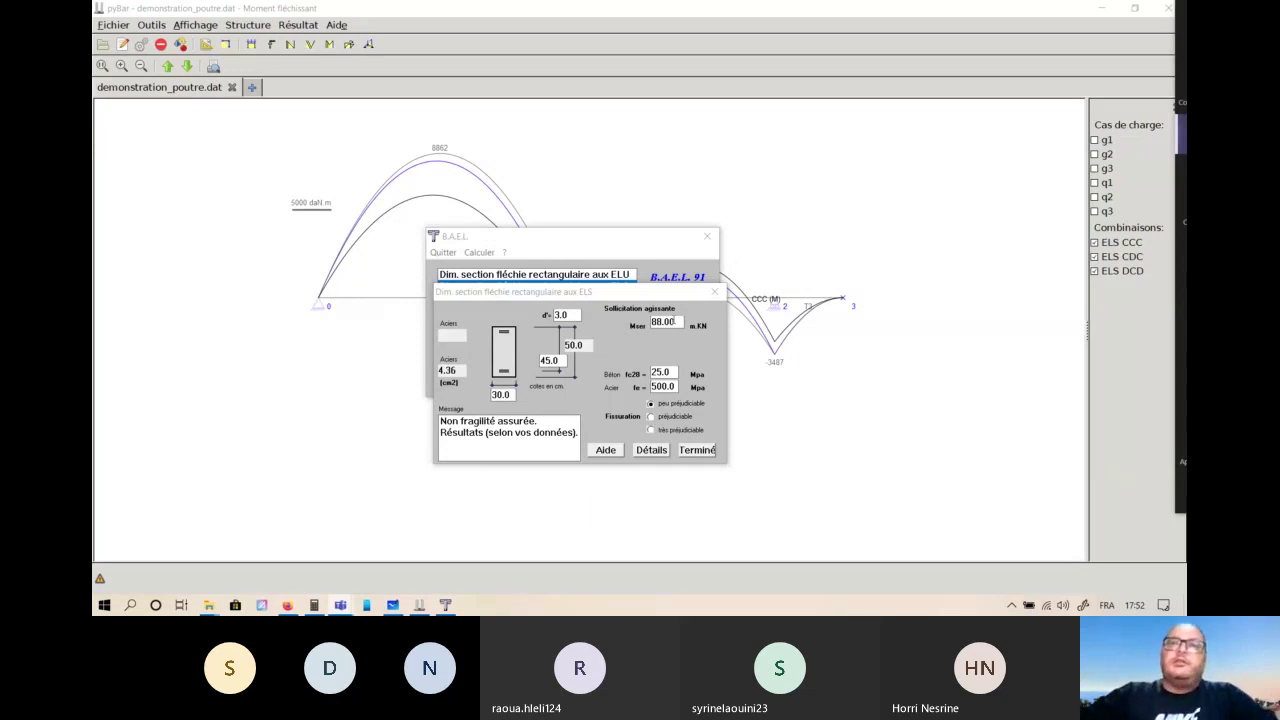
pyautogui.moveTo(665, 321); pyautogui.dragTo(681, 322)
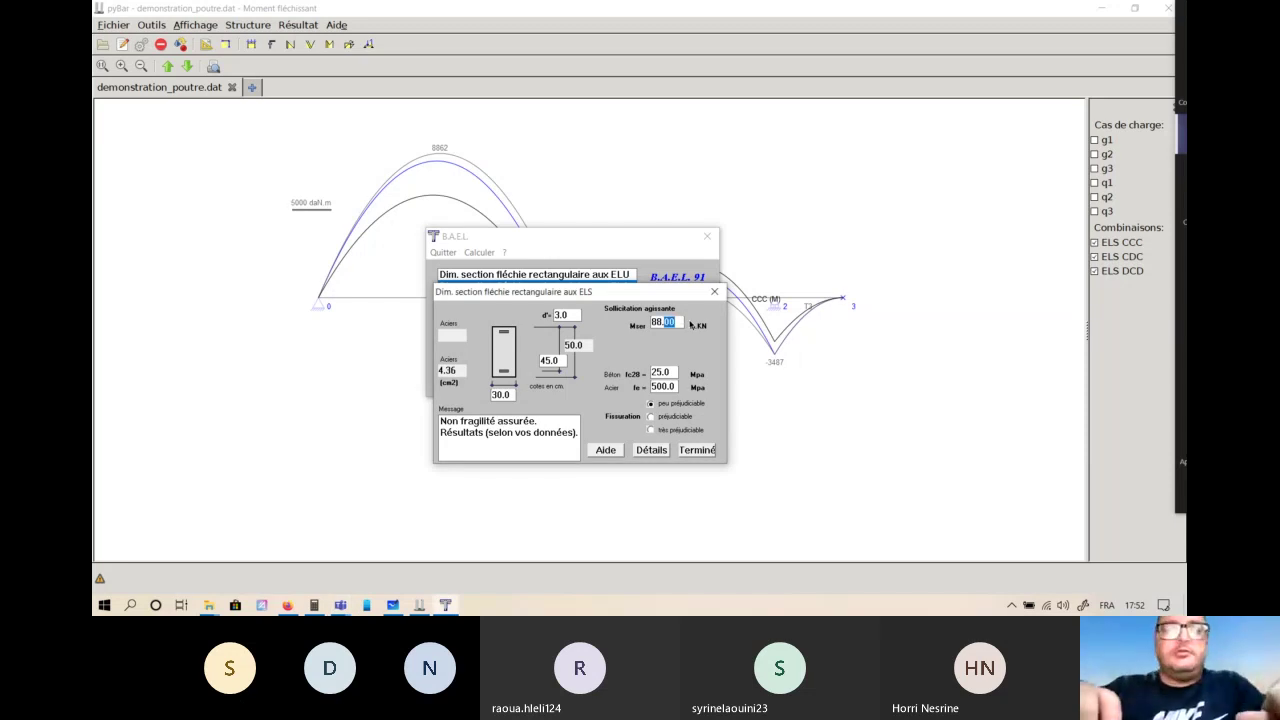
pyautogui.write('62')
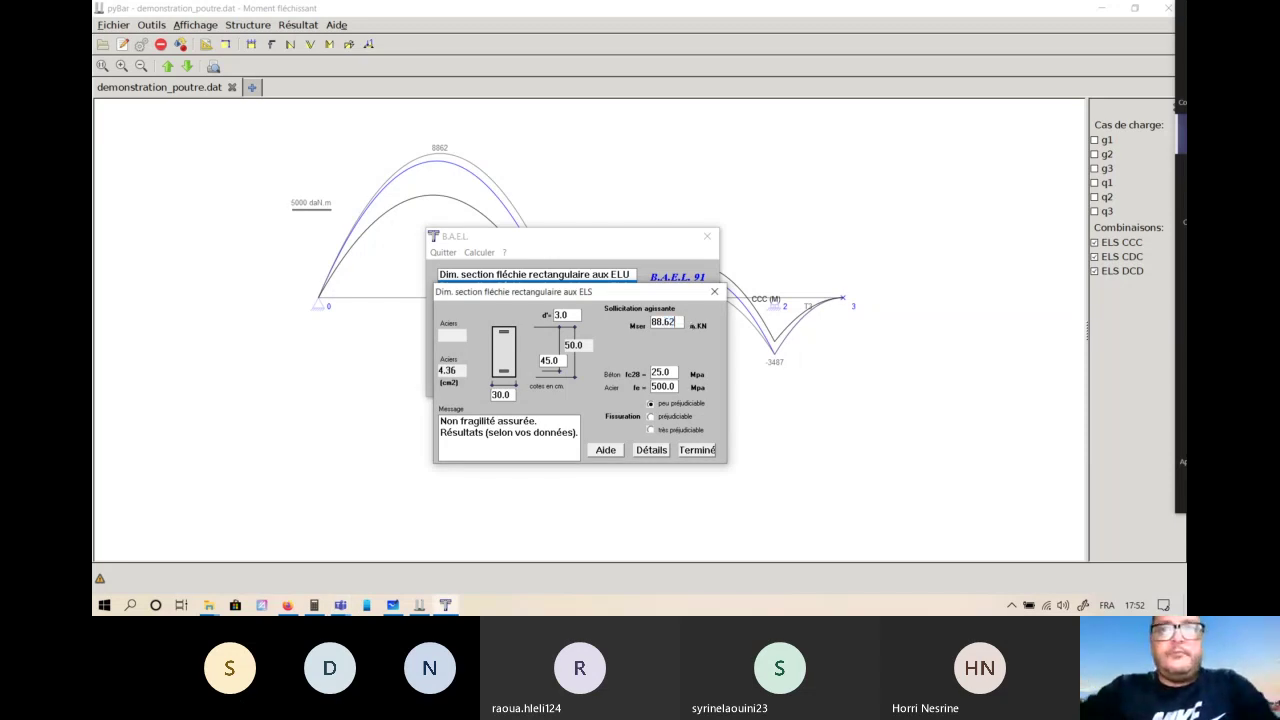